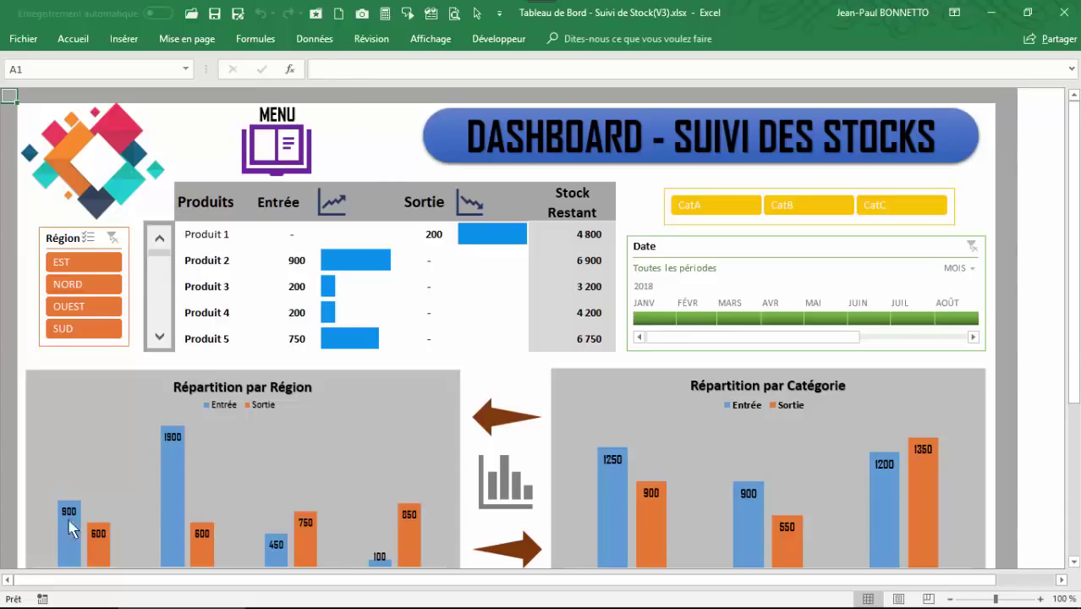
# - Go from the dashboard through the menu sheet to the lists of products, movement types, categories and regions
pyautogui.click(279, 142)
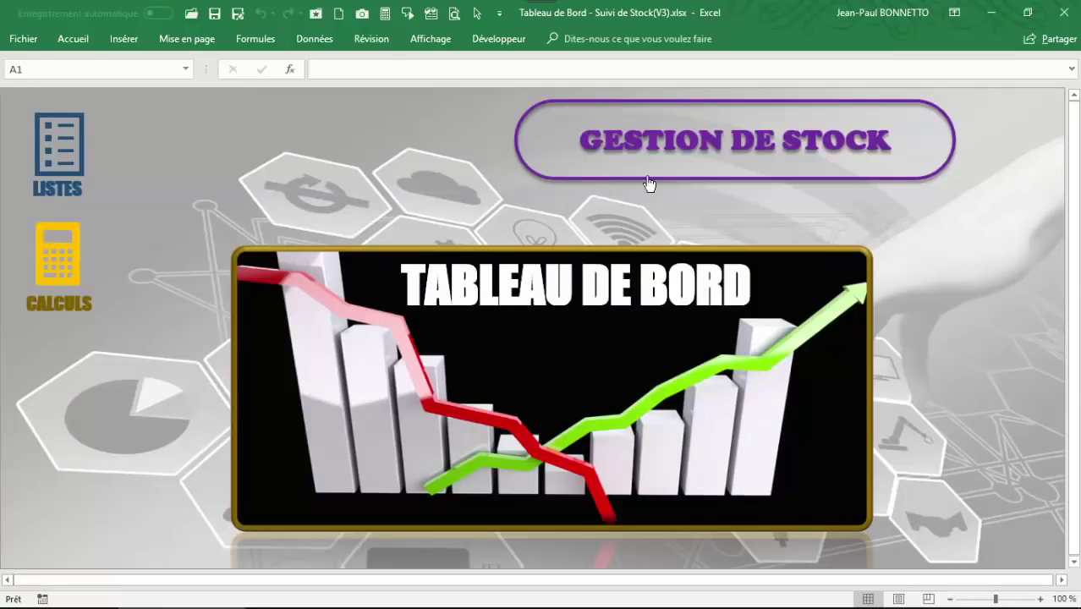
pyautogui.click(74, 158)
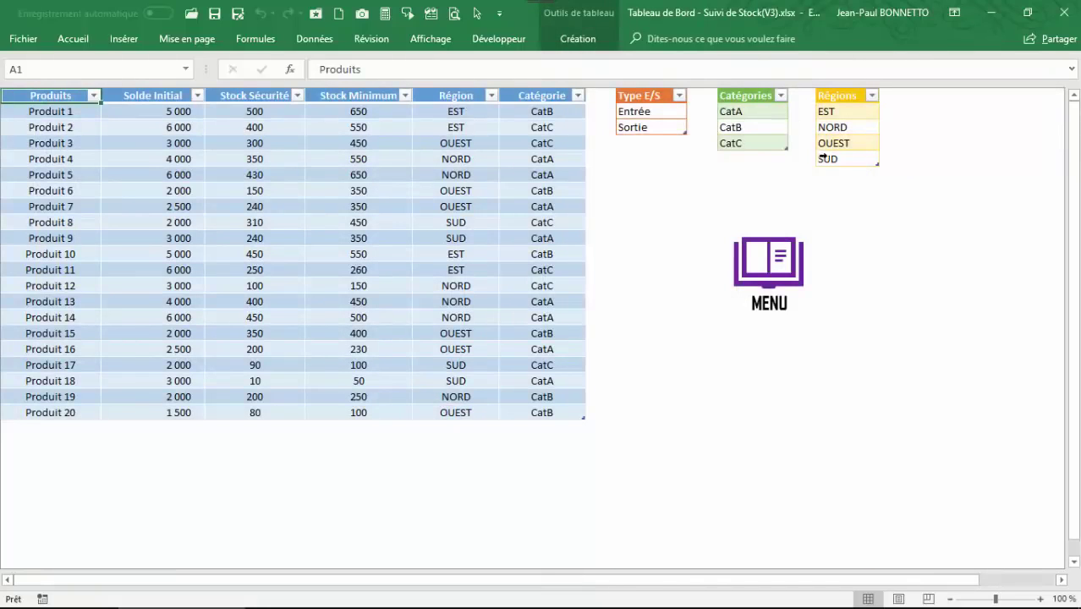
# - Create a new blank Excel workbook and save it on the Bureau as "Leçons Creation Tableau de Bord"
pyautogui.moveTo(310, 604)
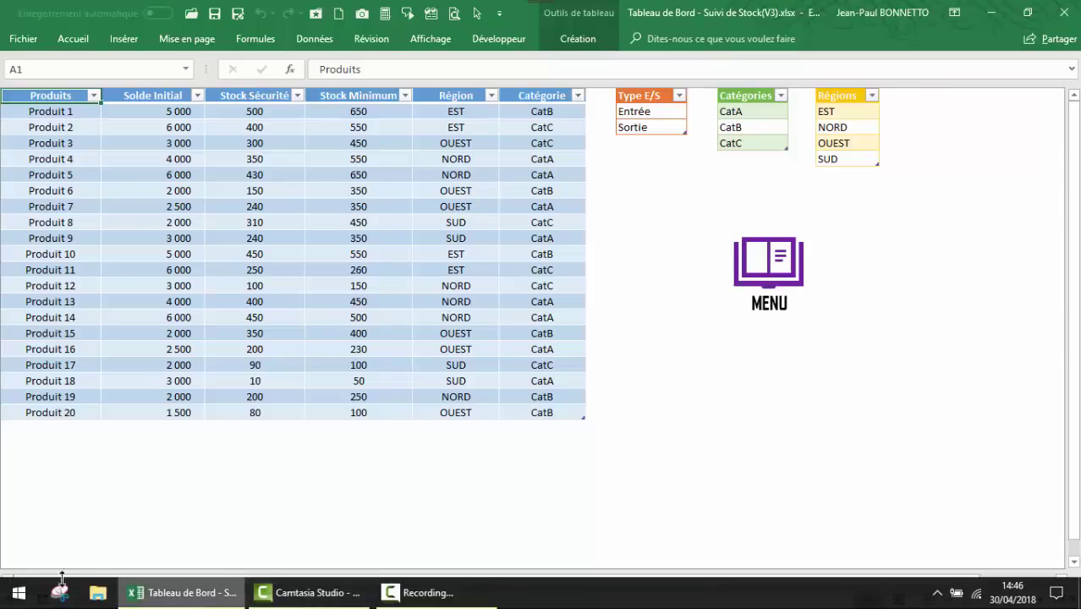
pyautogui.click(17, 595)
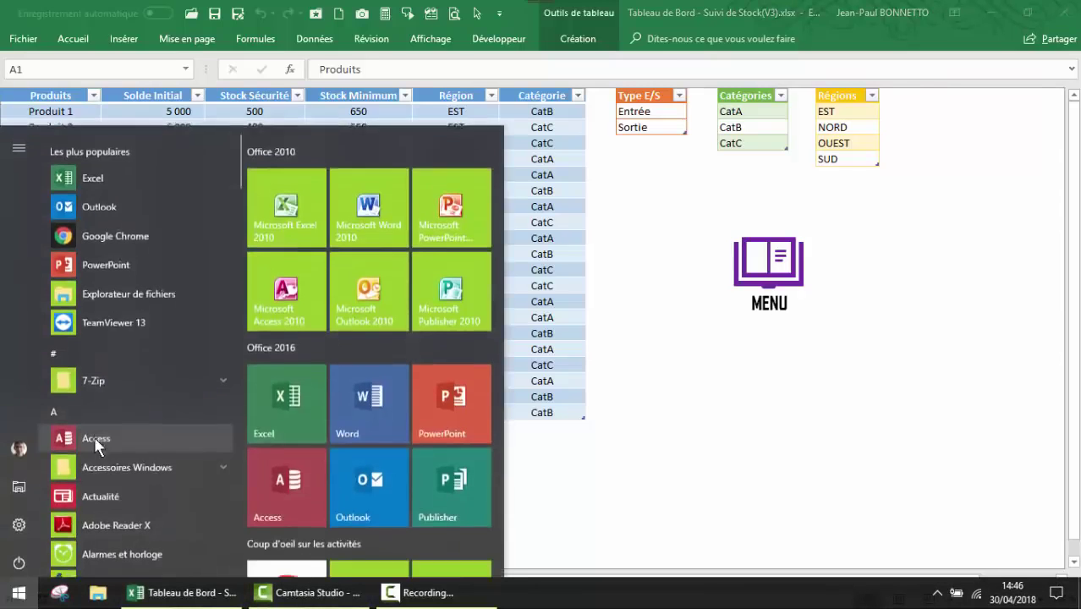
pyautogui.click(294, 397)
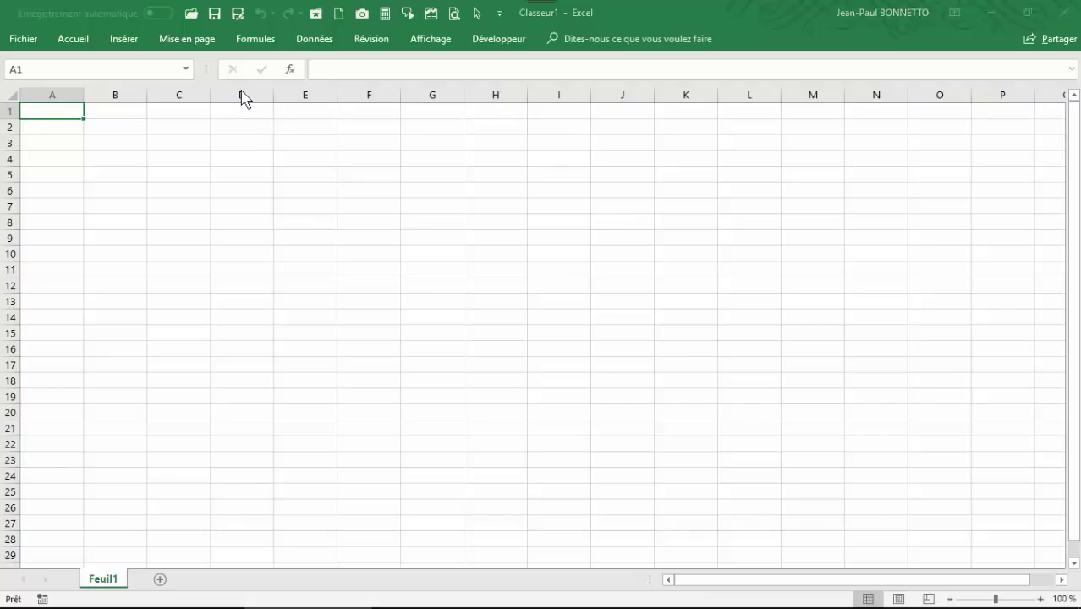
pyautogui.press('F12')
pyautogui.click(140, 221)
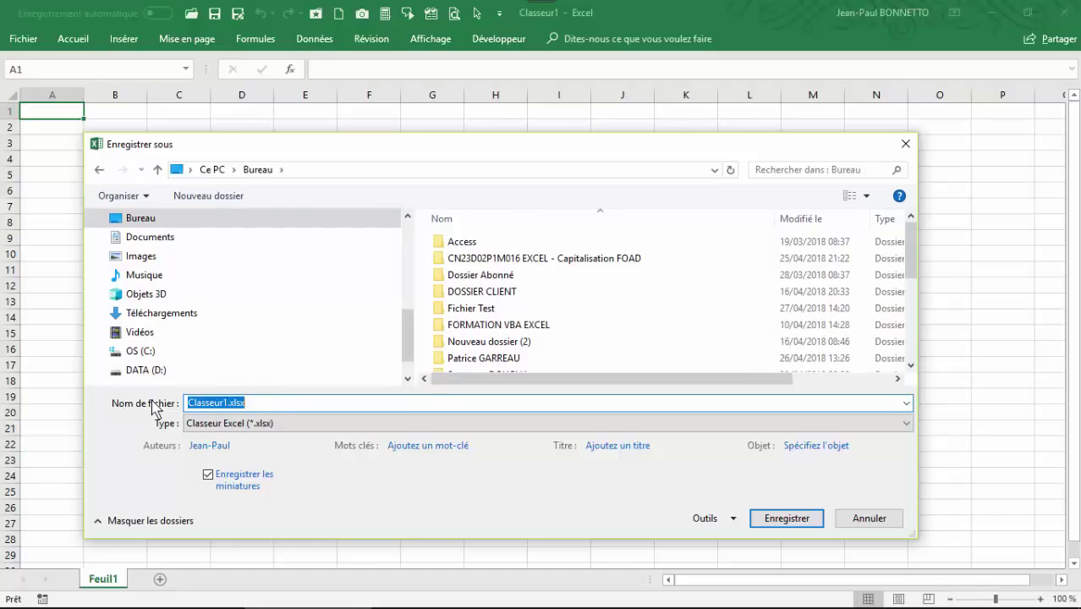
pyautogui.write('Leçons Creation Tableau de Bord')
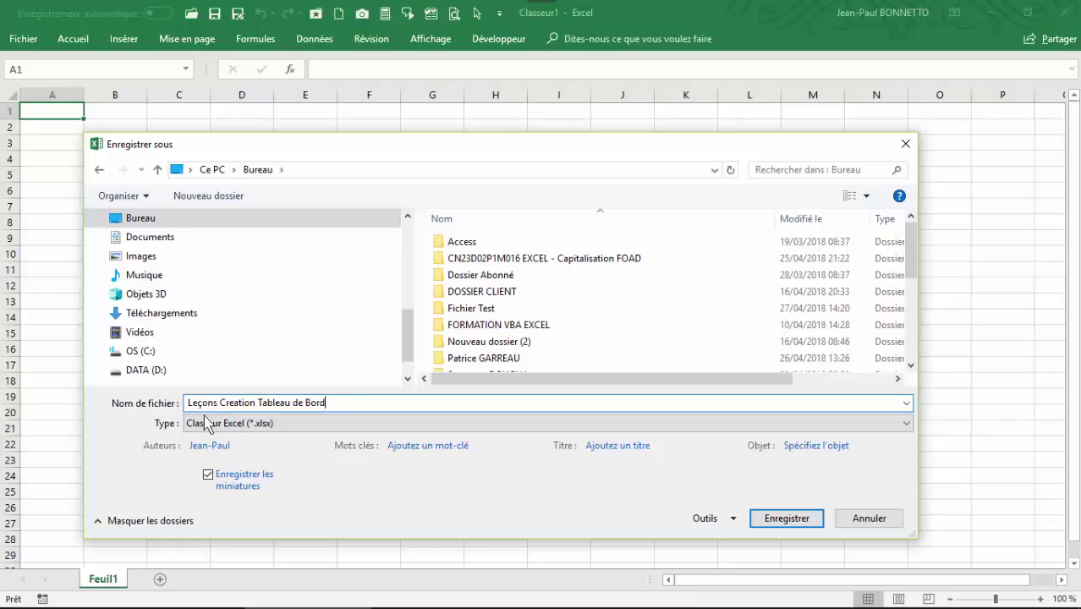
pyautogui.click(778, 524)
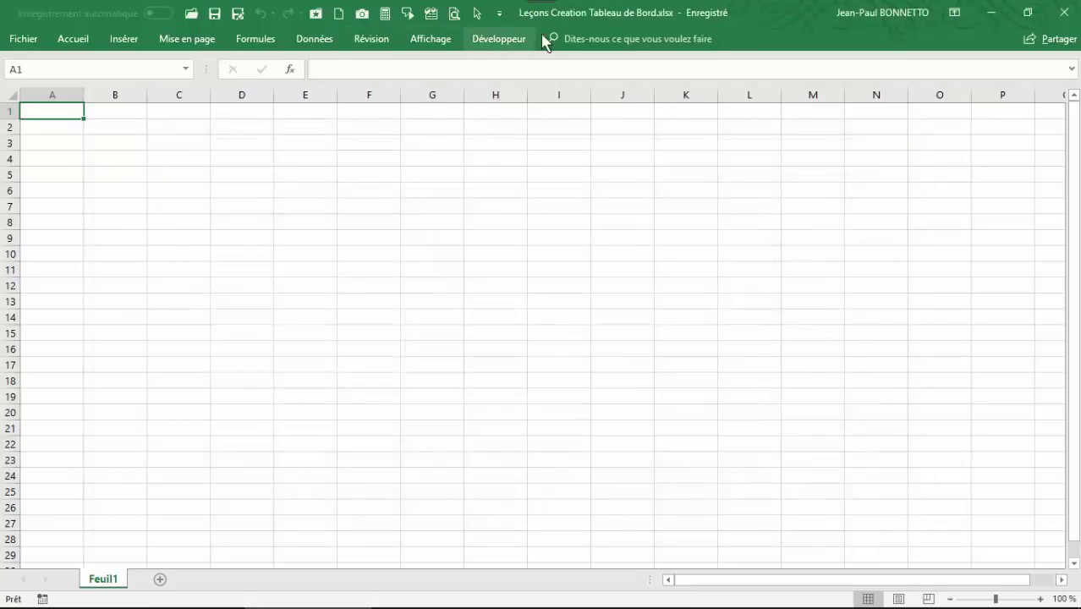
# - Keep the ribbon permanently expanded and rename the sheet Feuil1 as "Source"
pyautogui.moveTo(542, 1)
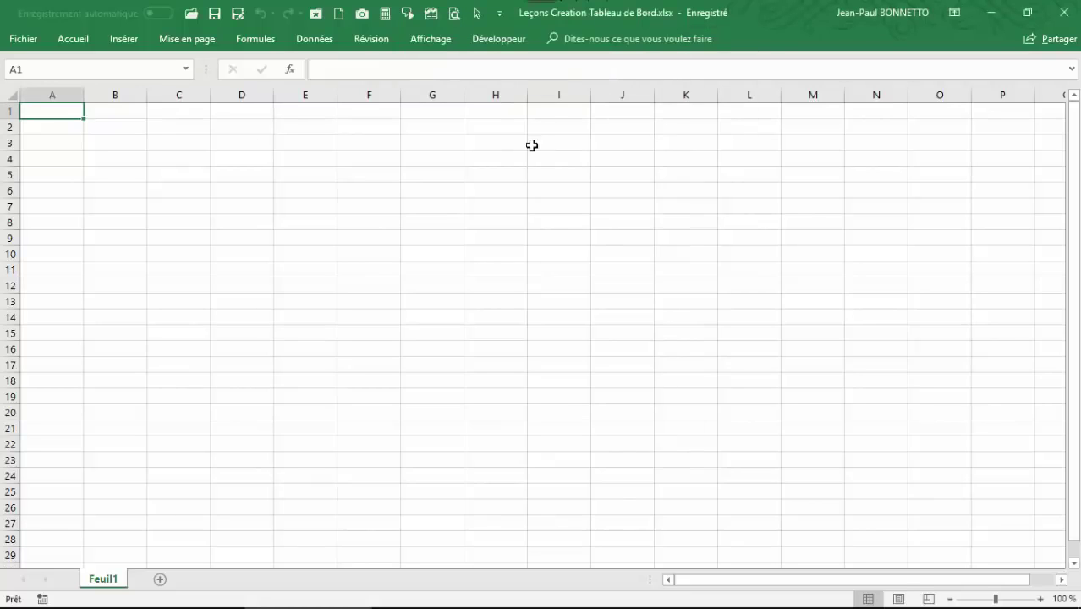
pyautogui.click(500, 141)
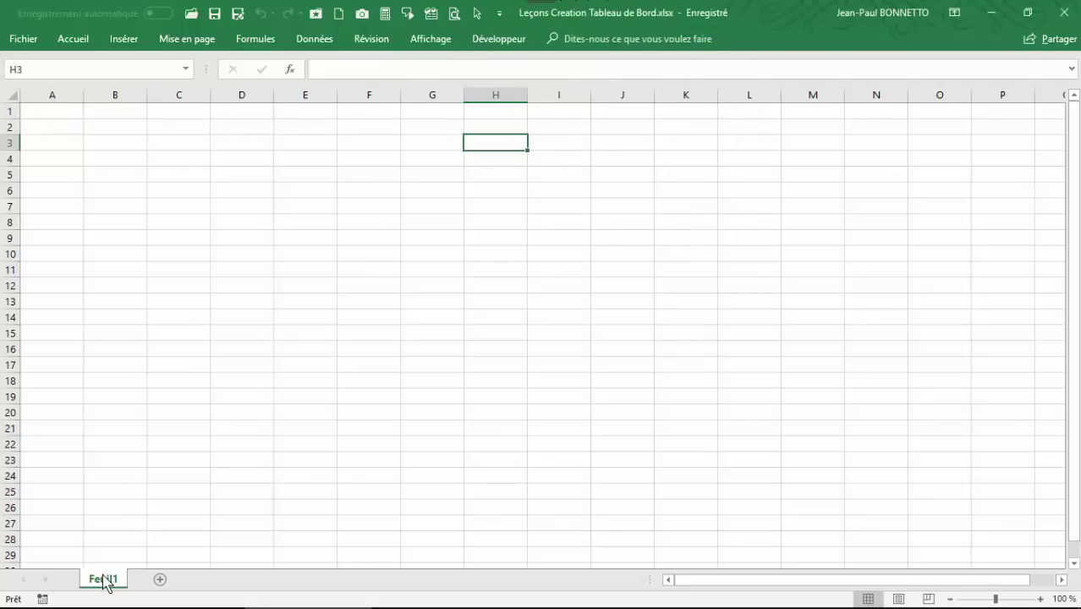
pyautogui.click(71, 39)
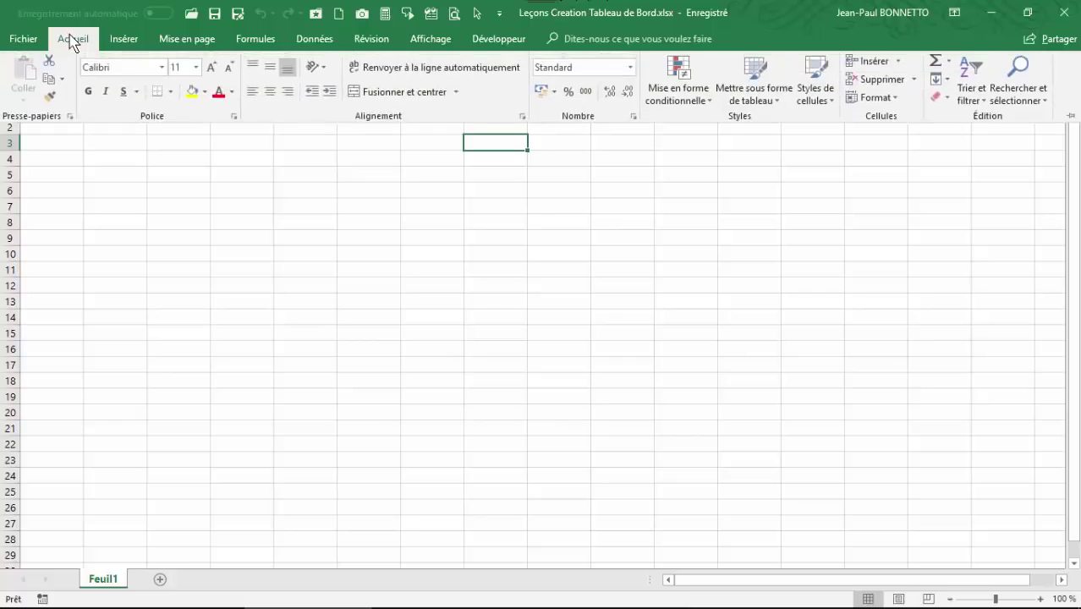
pyautogui.click(155, 217)
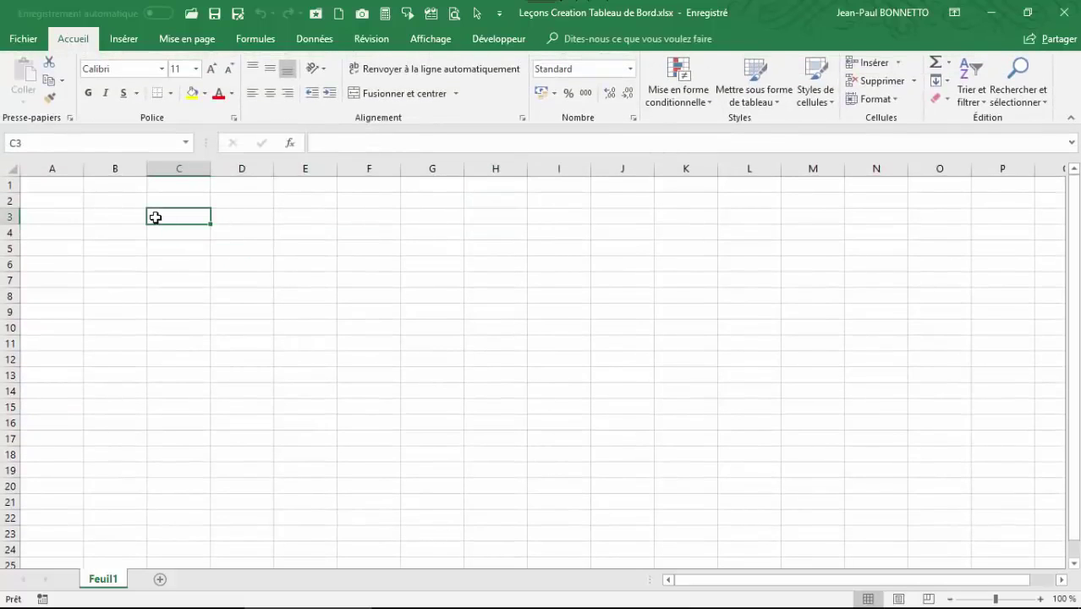
pyautogui.doubleClick(104, 581)
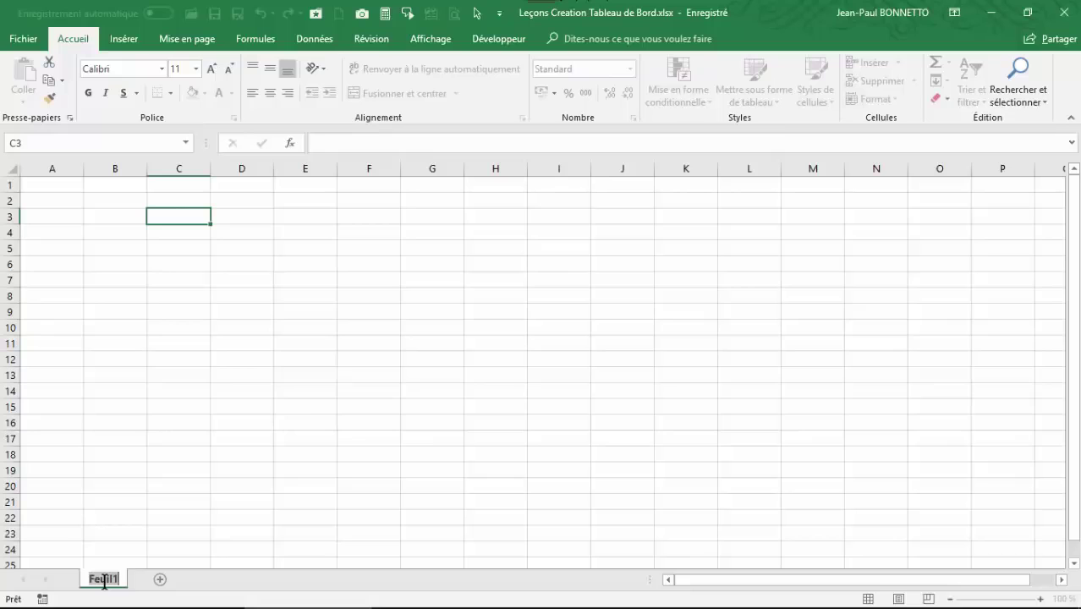
pyautogui.write('Source')
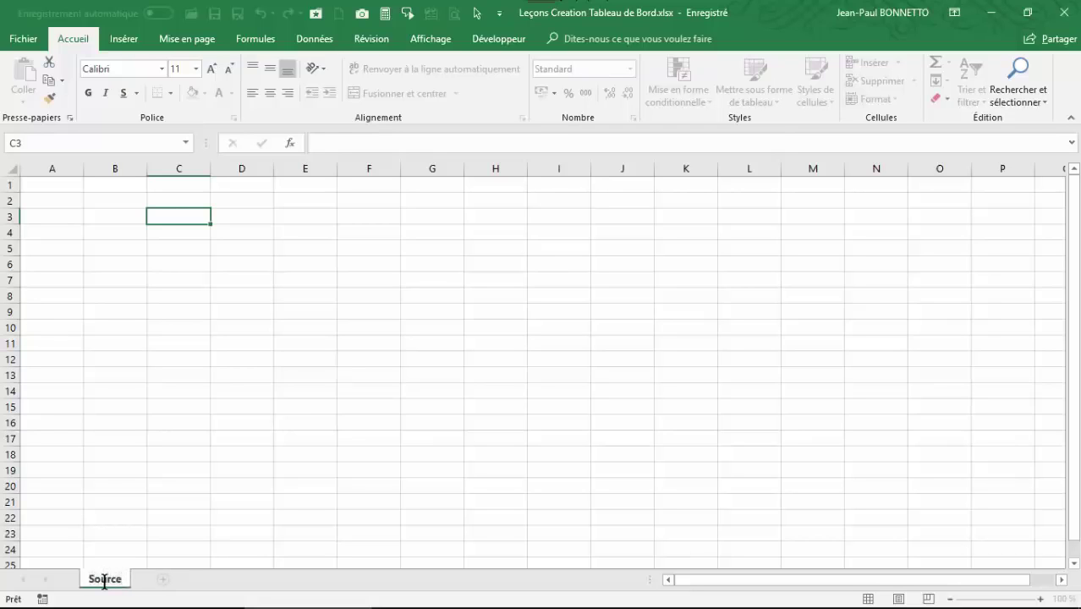
pyautogui.click(114, 477)
# - Copy the table headers A1:I1, Date to Stock Minimum, from the Gestion de stock sheet of Tableau de Bord - Suivi de Stock(V3).xlsx
pyautogui.moveTo(355, 606)
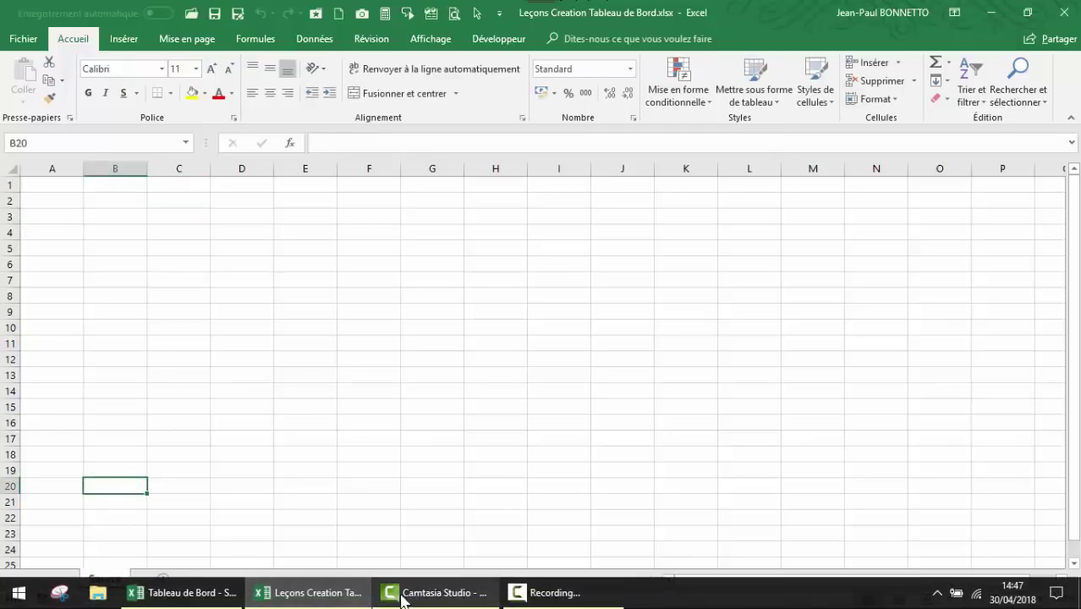
pyautogui.click(182, 592)
pyautogui.click(184, 584)
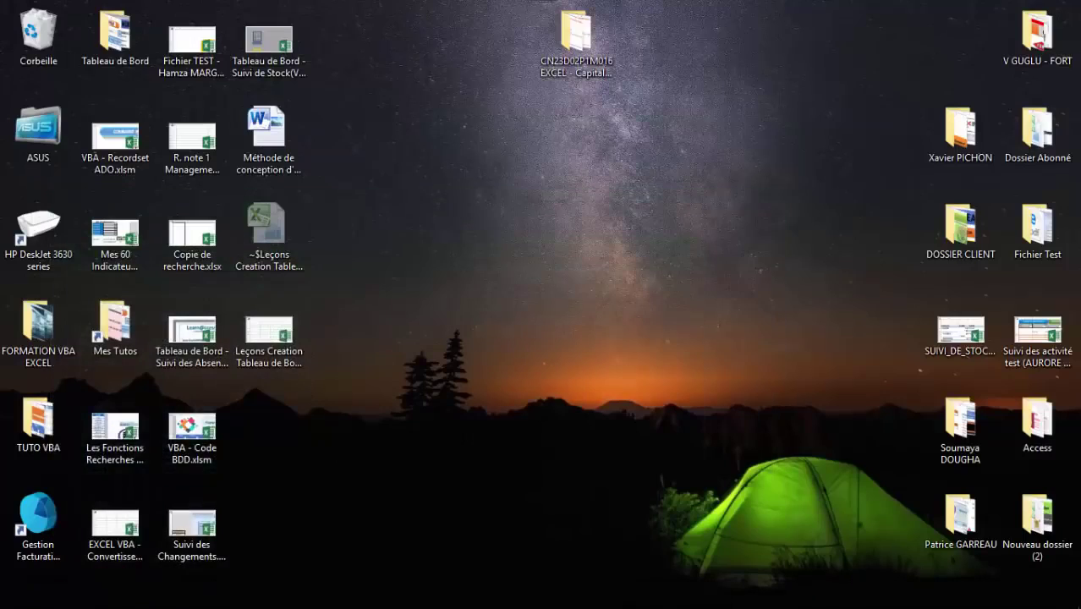
pyautogui.moveTo(321, 603)
pyautogui.click(218, 596)
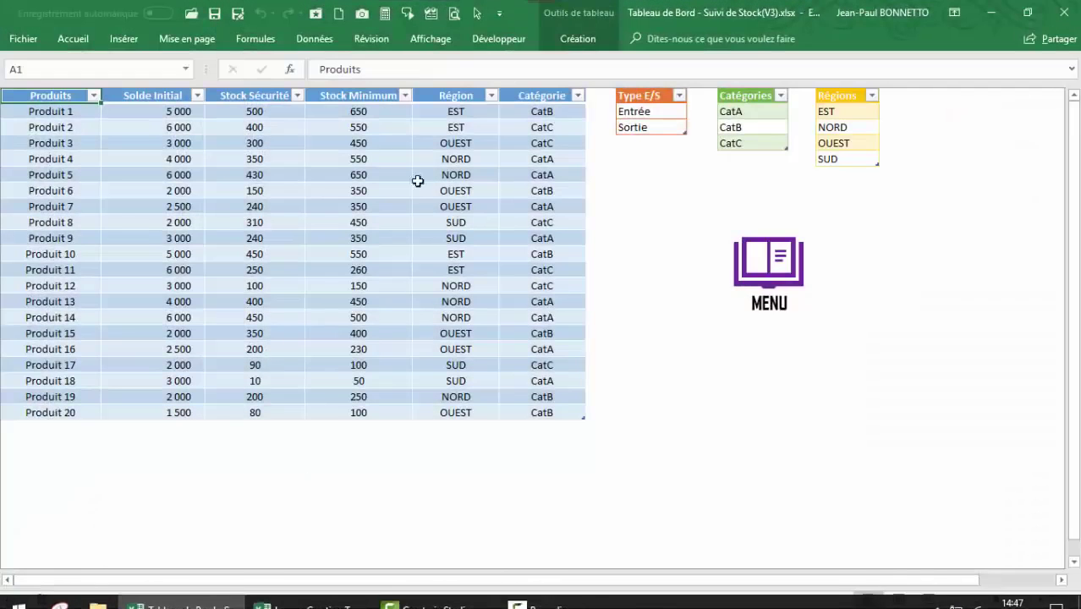
pyautogui.click(768, 272)
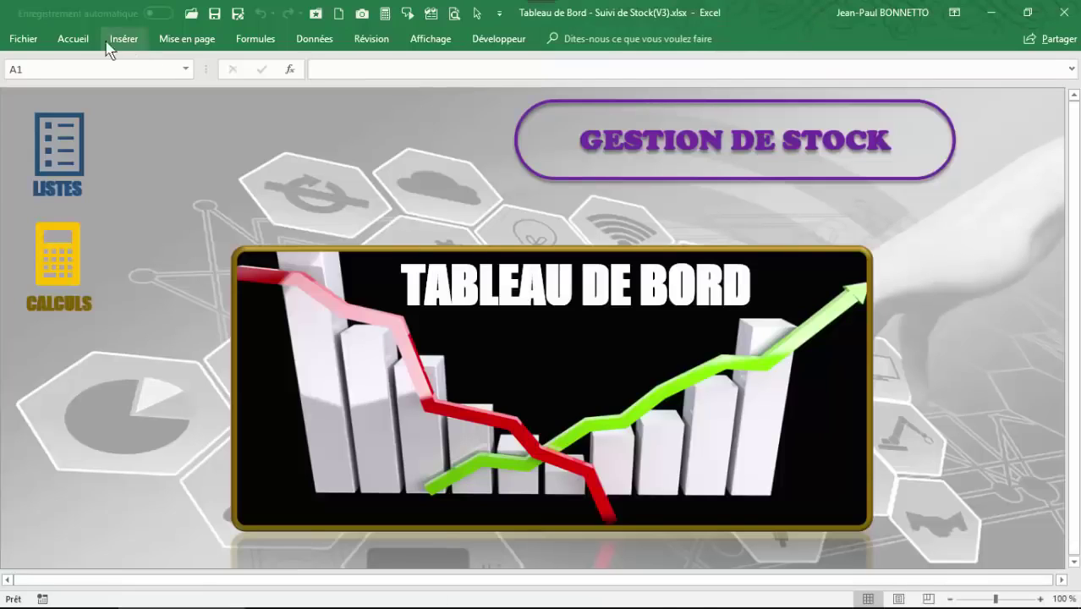
pyautogui.click(707, 159)
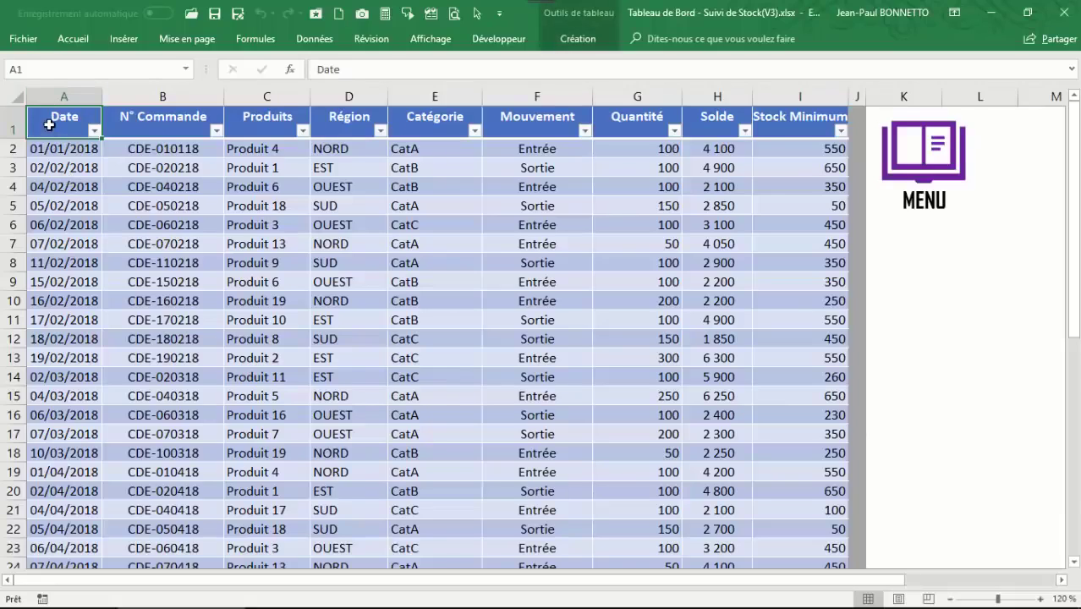
pyautogui.moveTo(48, 122); pyautogui.dragTo(791, 111)
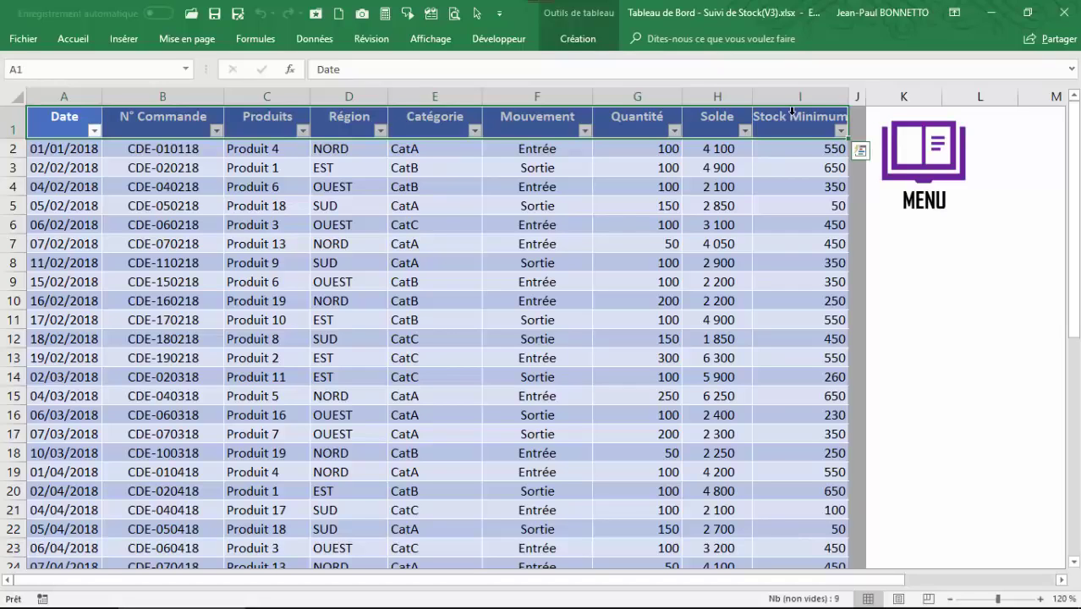
pyautogui.hotkey('ctrl', 'c')
# - Paste the copied headers as values only at A1 of the Source sheet in Leçons Creation Tableau de Bord.xlsx
pyautogui.moveTo(416, 596)
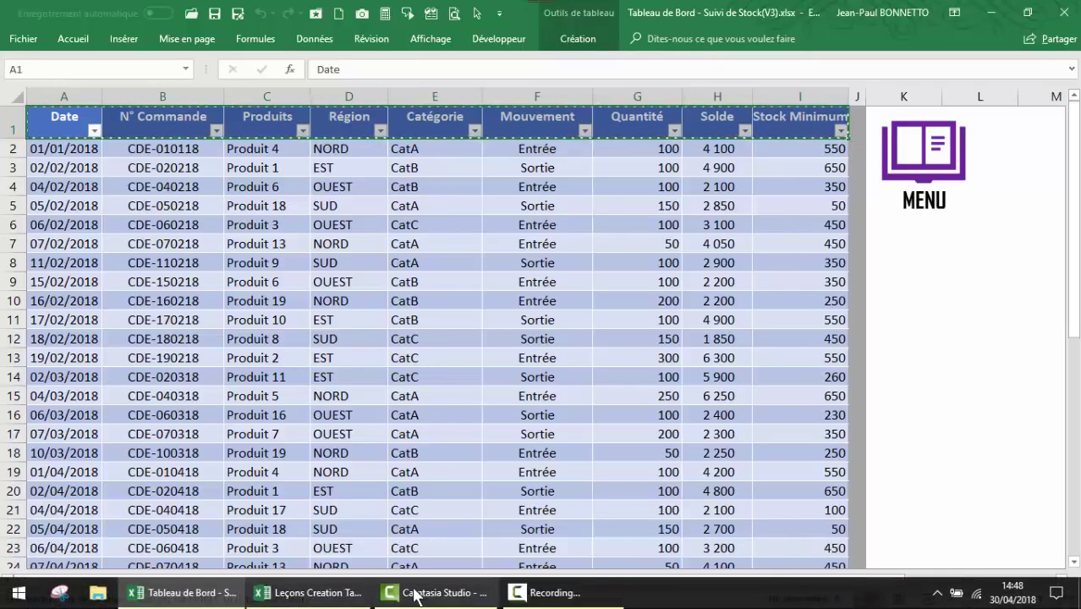
pyautogui.click(307, 593)
pyautogui.click(50, 193)
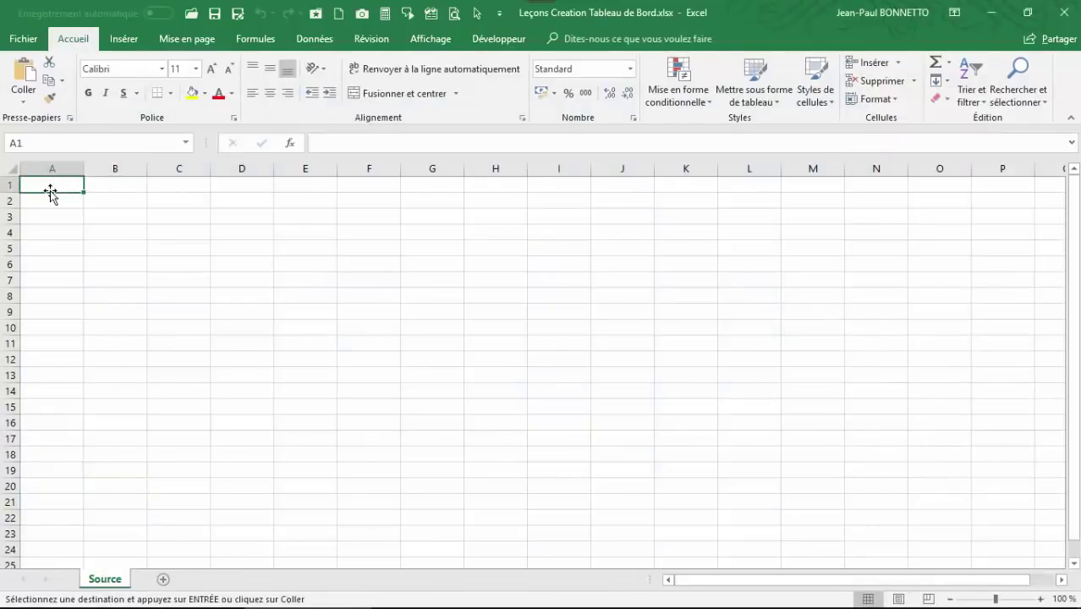
pyautogui.click(24, 99)
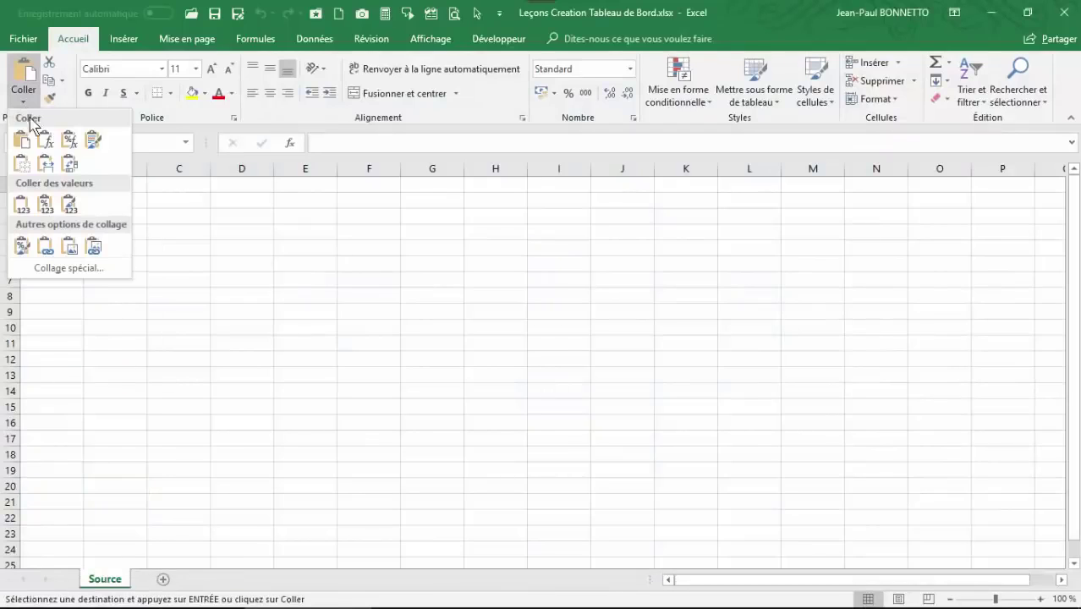
pyautogui.click(20, 207)
pyautogui.click(215, 250)
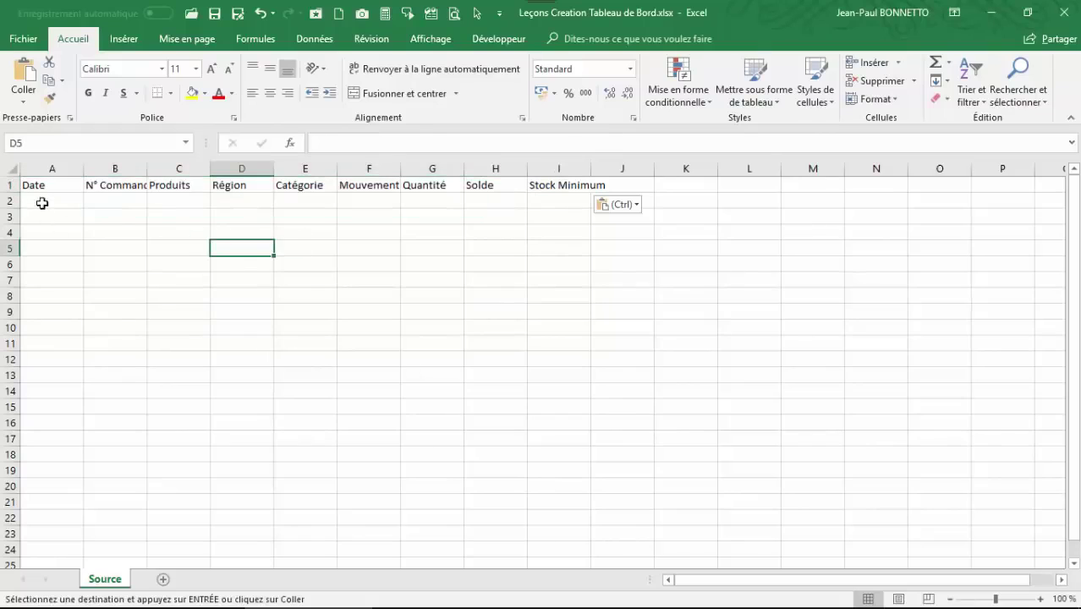
# - Fit column B to the N° Commande header and slightly widen the Produits column
pyautogui.doubleClick(148, 164)
pyautogui.click(41, 204)
pyautogui.click(123, 202)
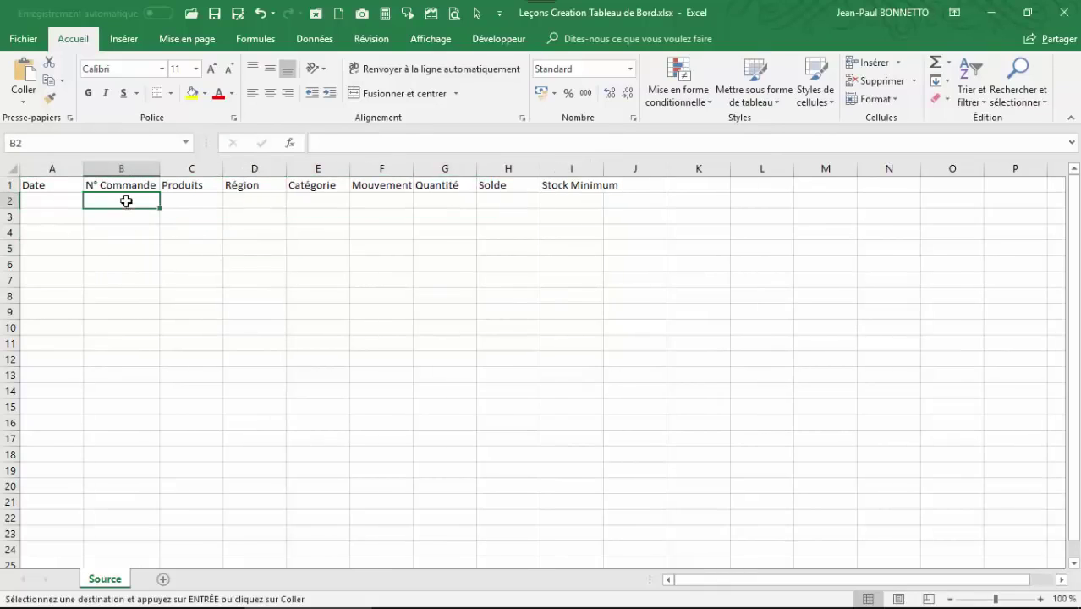
pyautogui.click(188, 199)
pyautogui.moveTo(223, 164); pyautogui.dragTo(233, 166)
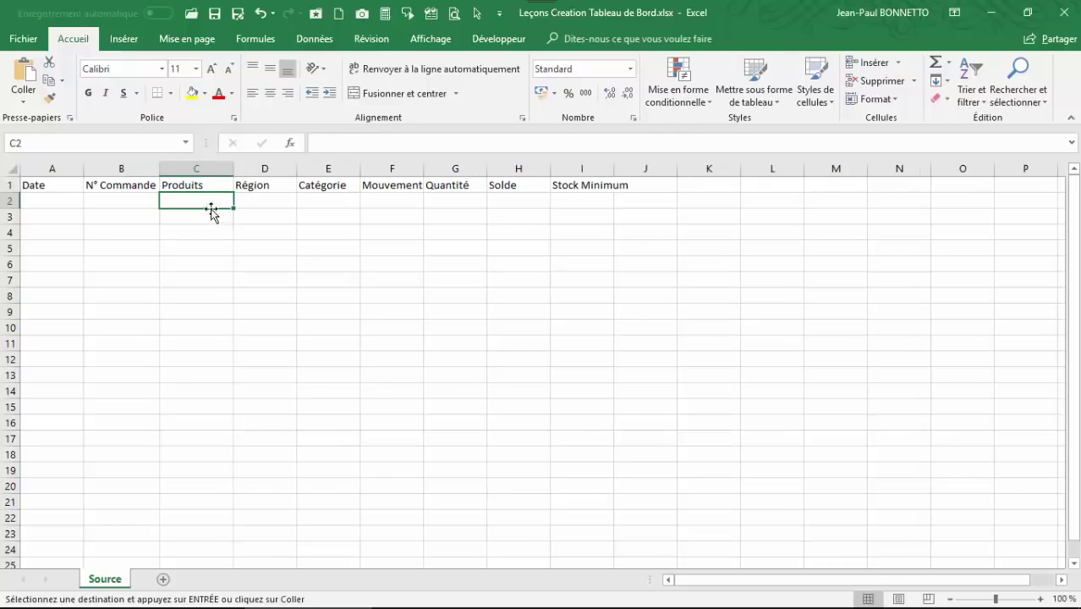
# - Slightly widen the Région, Catégorie and Mouvement columns so that their headers have enough room
pyautogui.click(273, 203)
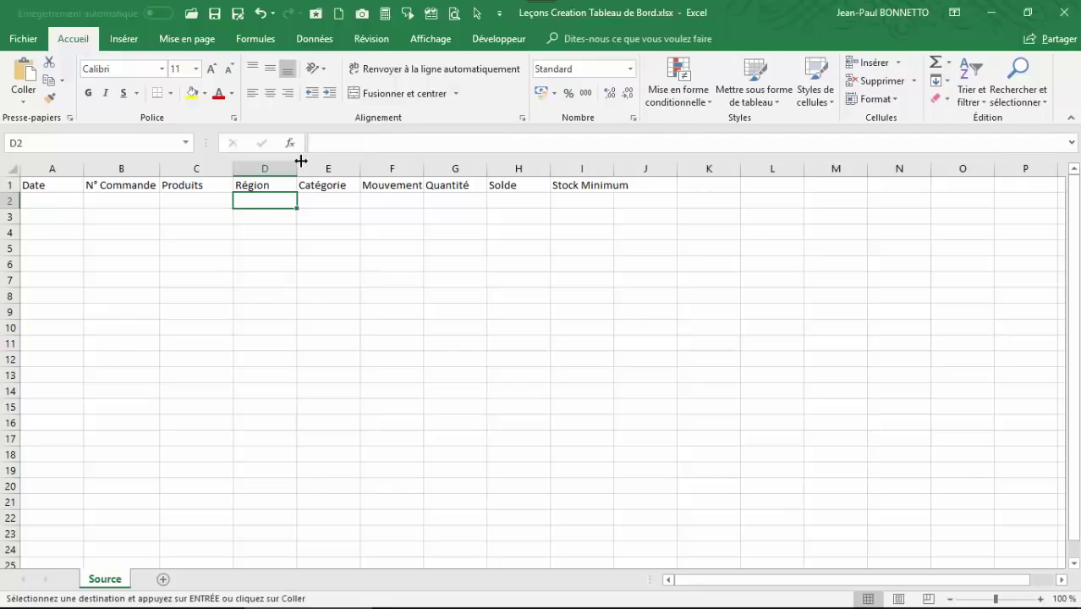
pyautogui.moveTo(300, 161); pyautogui.dragTo(296, 174)
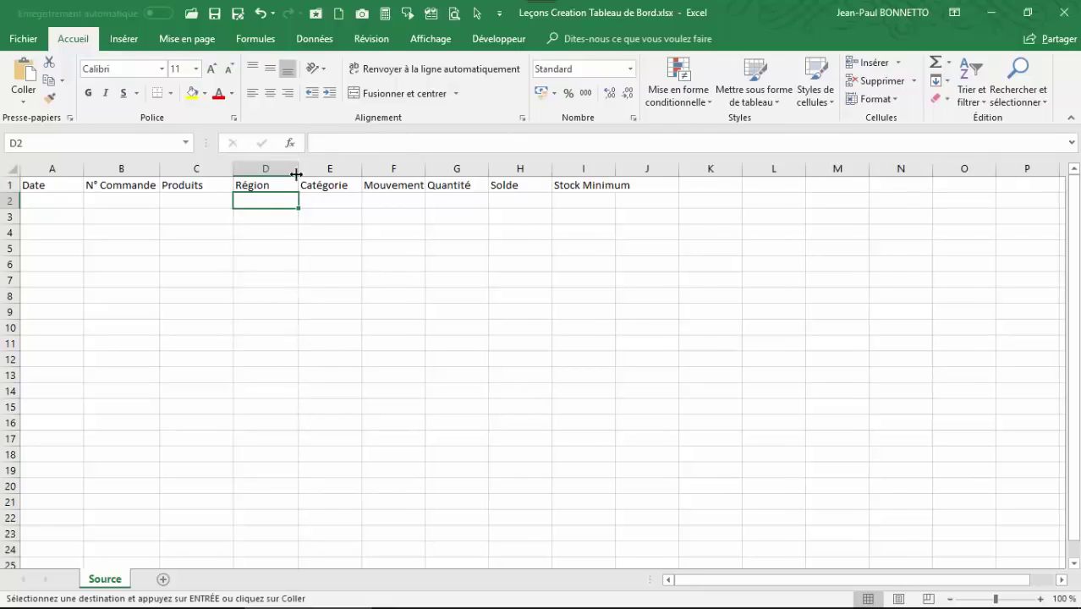
pyautogui.click(346, 188)
pyautogui.moveTo(360, 164); pyautogui.dragTo(444, 167)
pyautogui.click(433, 201)
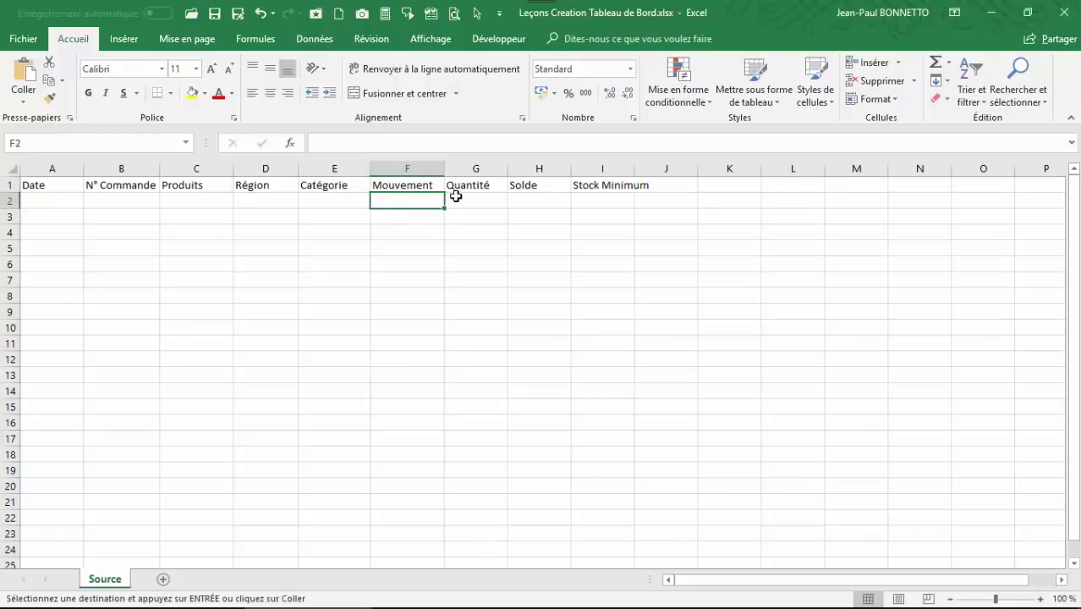
pyautogui.click(455, 196)
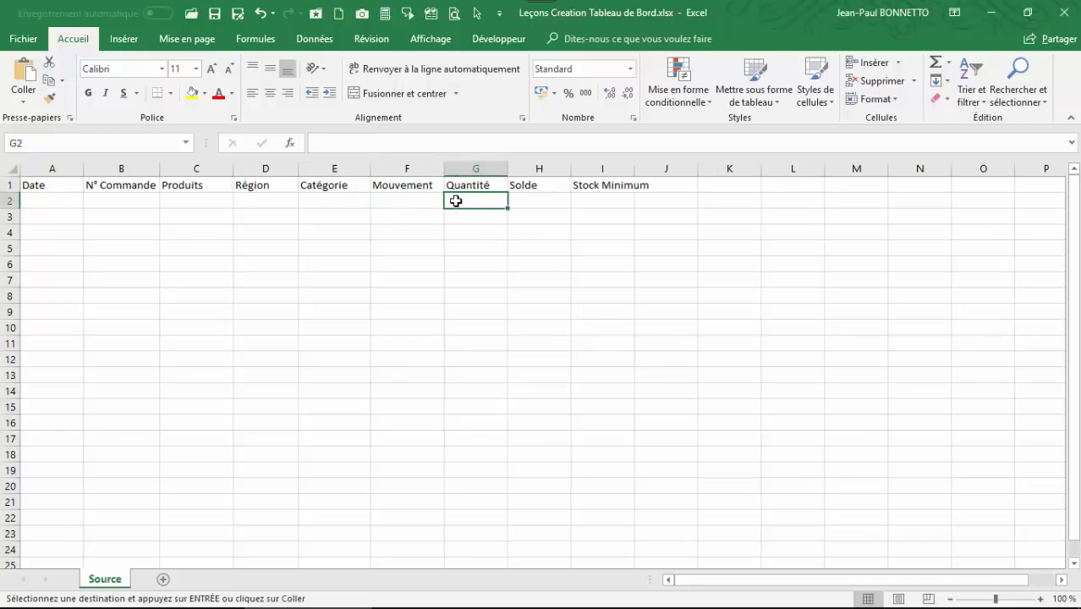
# - Slightly widen the Solde column and widen column I to hold the full Stock Minimum header
pyautogui.click(322, 197)
pyautogui.click(409, 202)
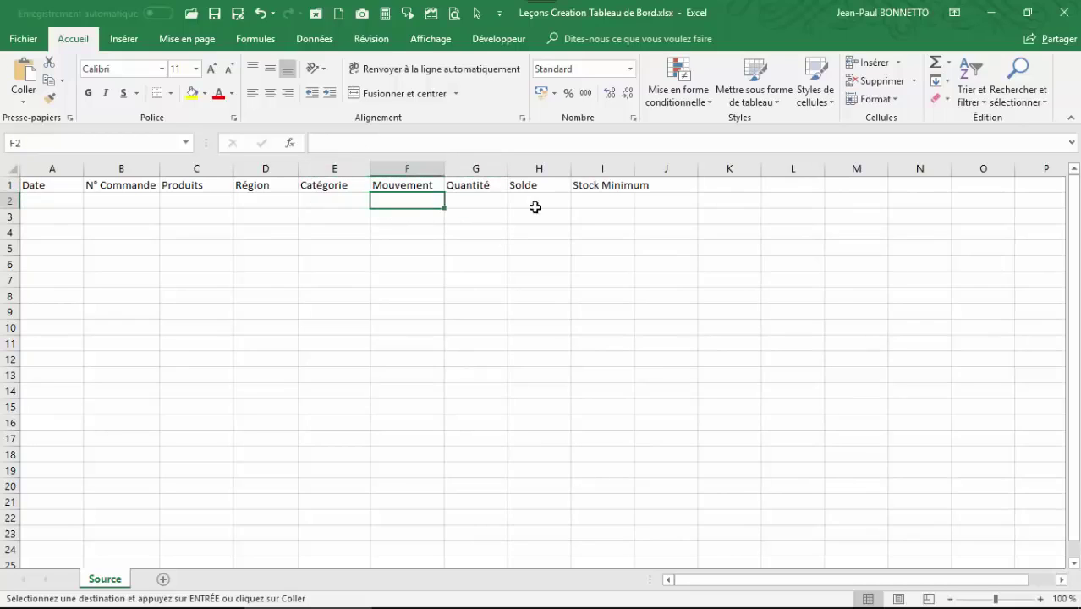
pyautogui.click(535, 203)
pyautogui.moveTo(571, 168); pyautogui.dragTo(580, 191)
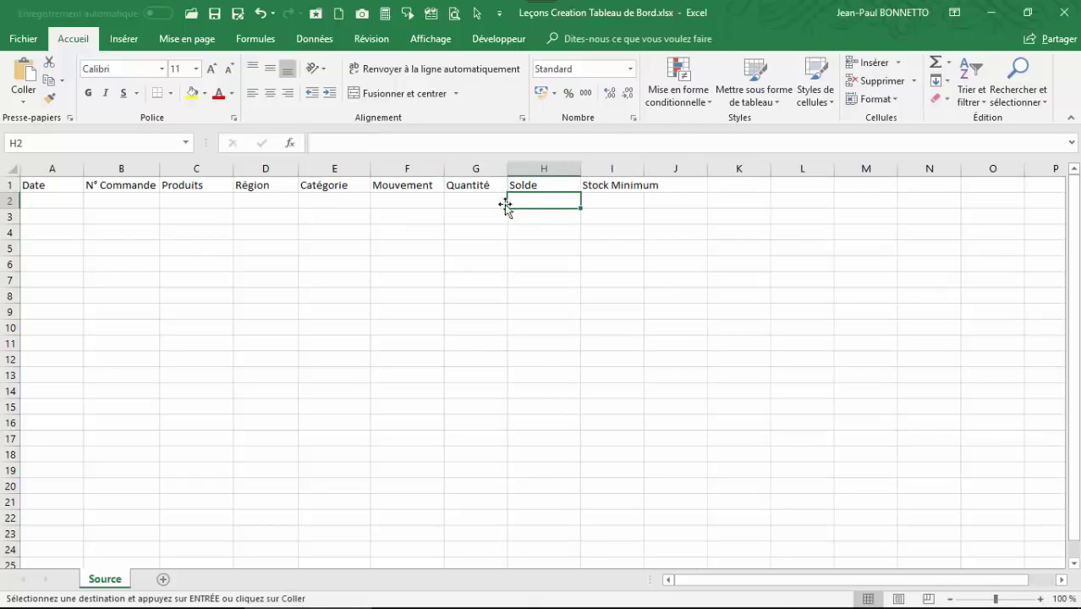
pyautogui.click(422, 202)
pyautogui.click(521, 204)
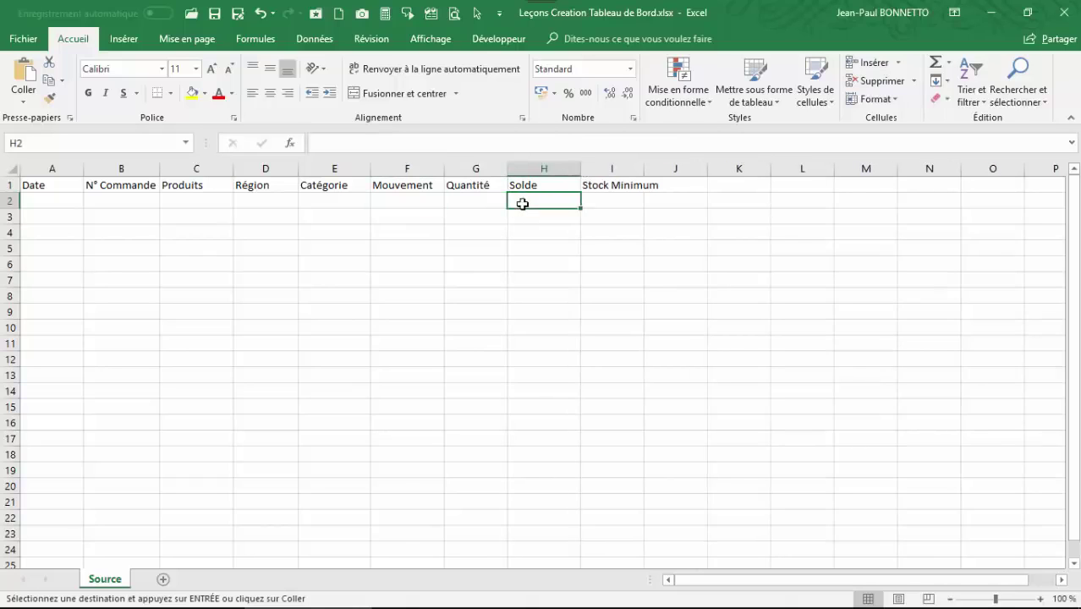
pyautogui.click(407, 202)
pyautogui.doubleClick(409, 202)
pyautogui.click(479, 203)
pyautogui.click(605, 200)
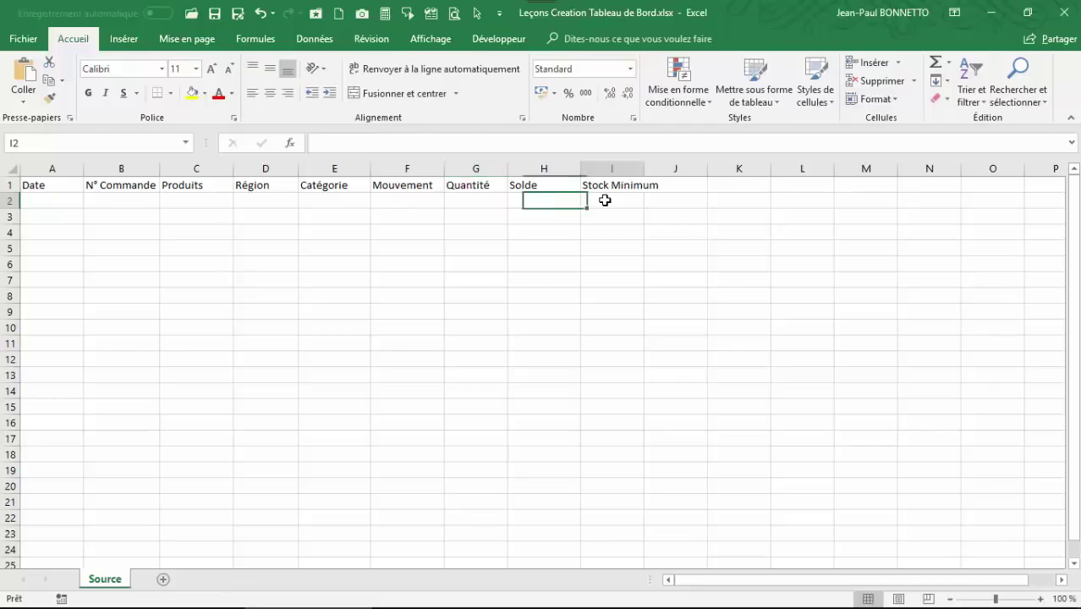
pyautogui.moveTo(643, 166); pyautogui.dragTo(663, 165)
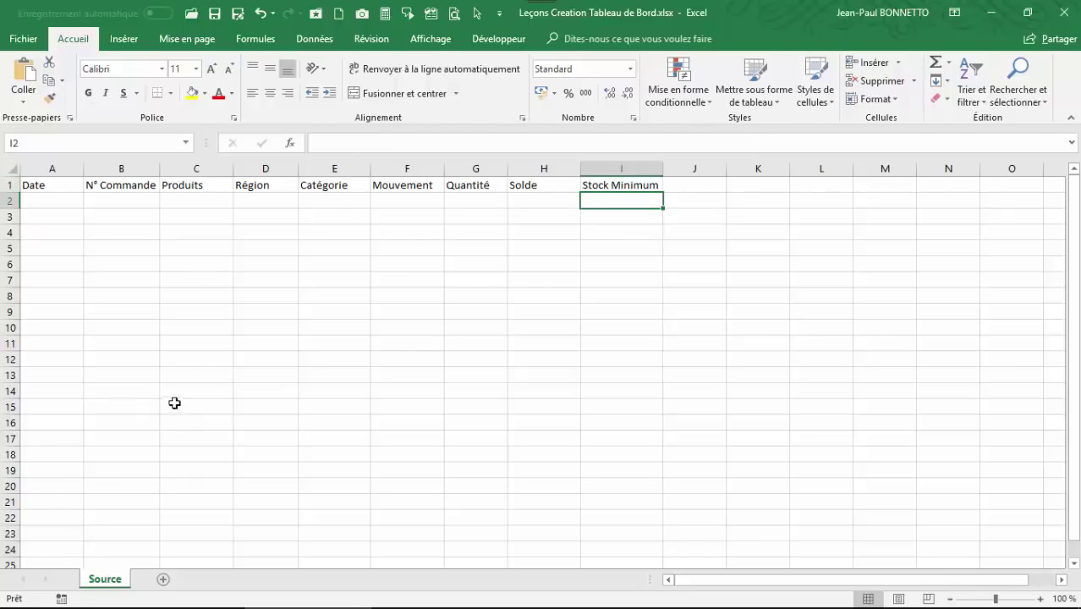
pyautogui.click(707, 220)
pyautogui.click(778, 231)
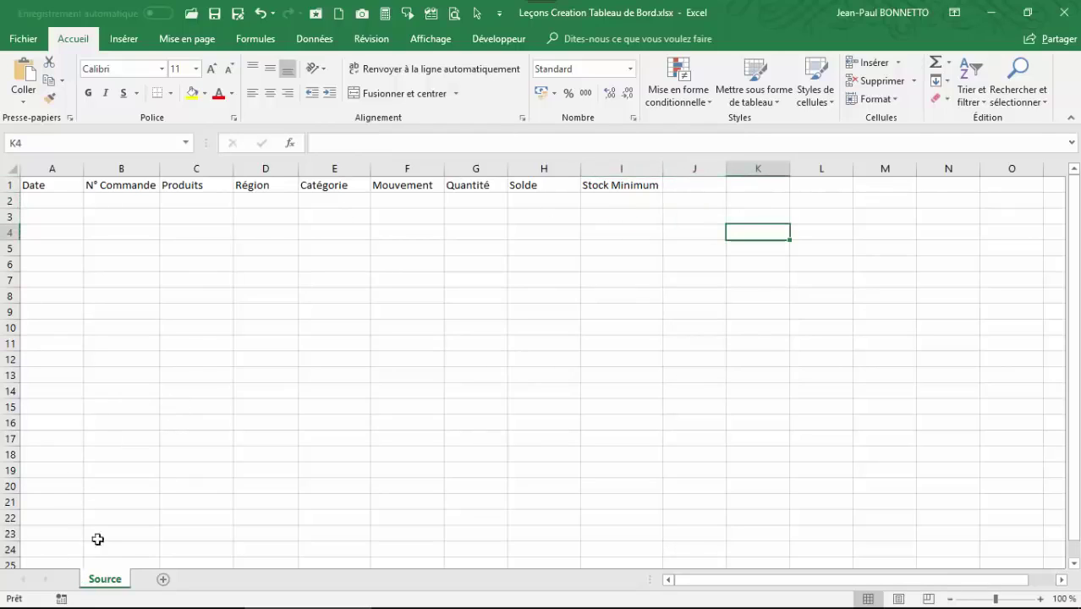
pyautogui.moveTo(46, 203); pyautogui.dragTo(42, 472)
pyautogui.click(53, 325)
pyautogui.click(123, 232)
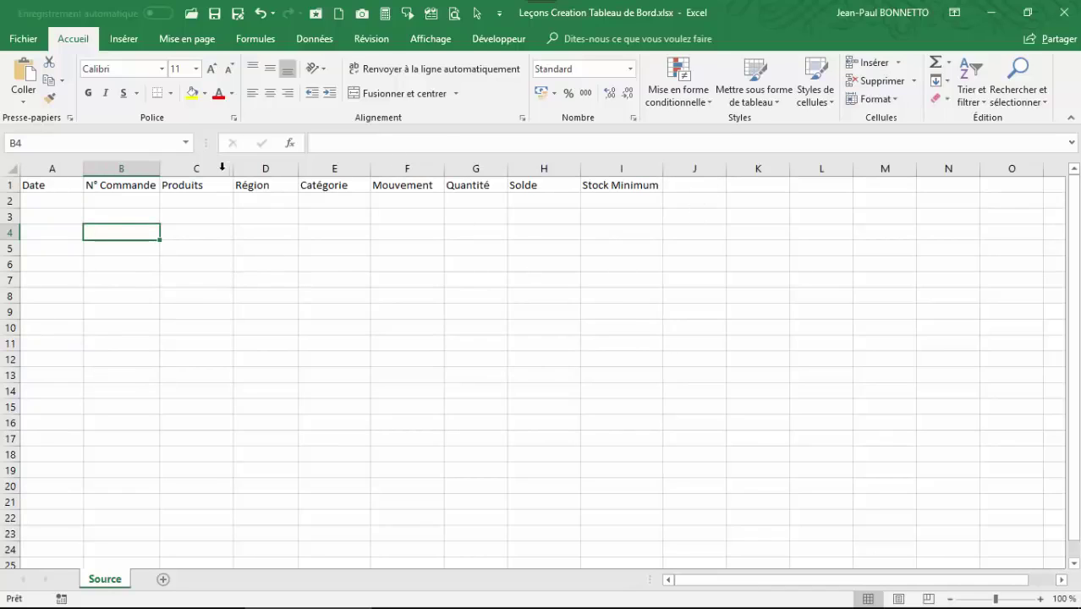
pyautogui.moveTo(37, 200); pyautogui.dragTo(51, 283)
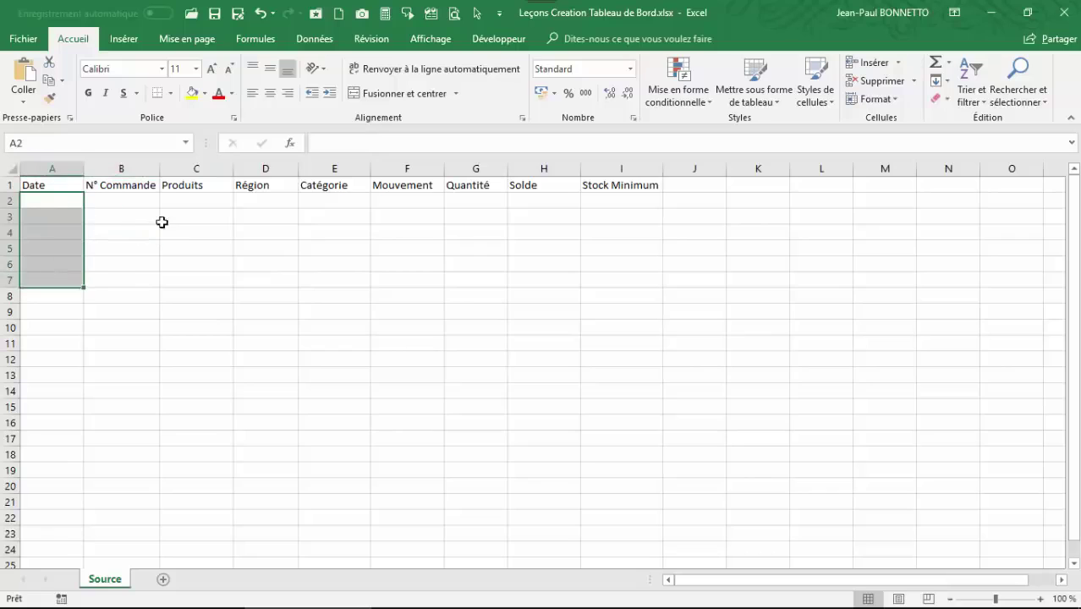
pyautogui.moveTo(196, 200); pyautogui.dragTo(205, 286)
pyautogui.moveTo(262, 201); pyautogui.dragTo(261, 286)
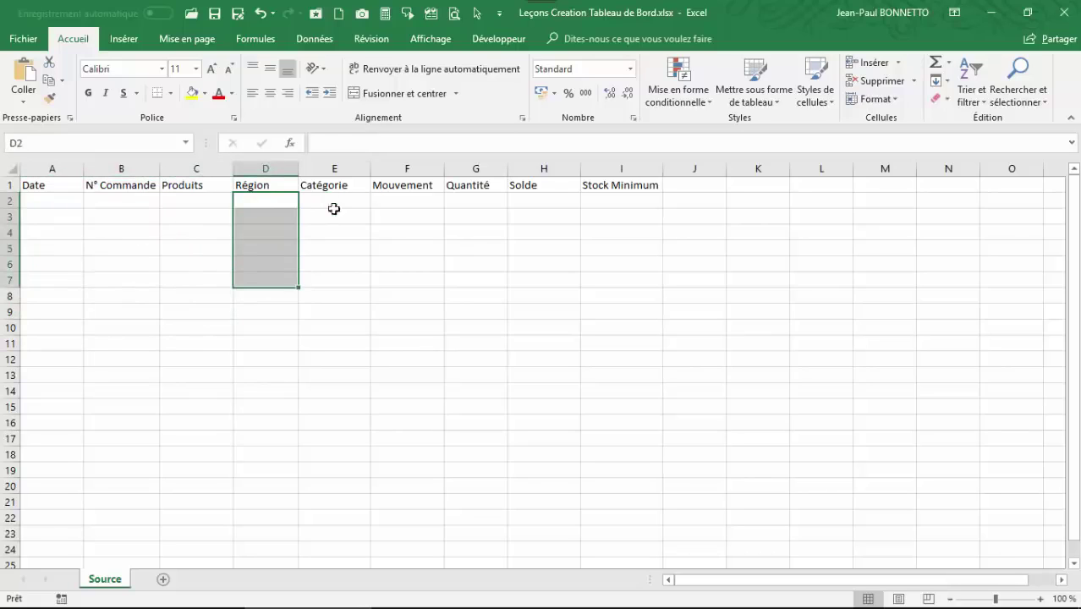
pyautogui.moveTo(334, 208); pyautogui.dragTo(355, 245)
pyautogui.click(446, 207)
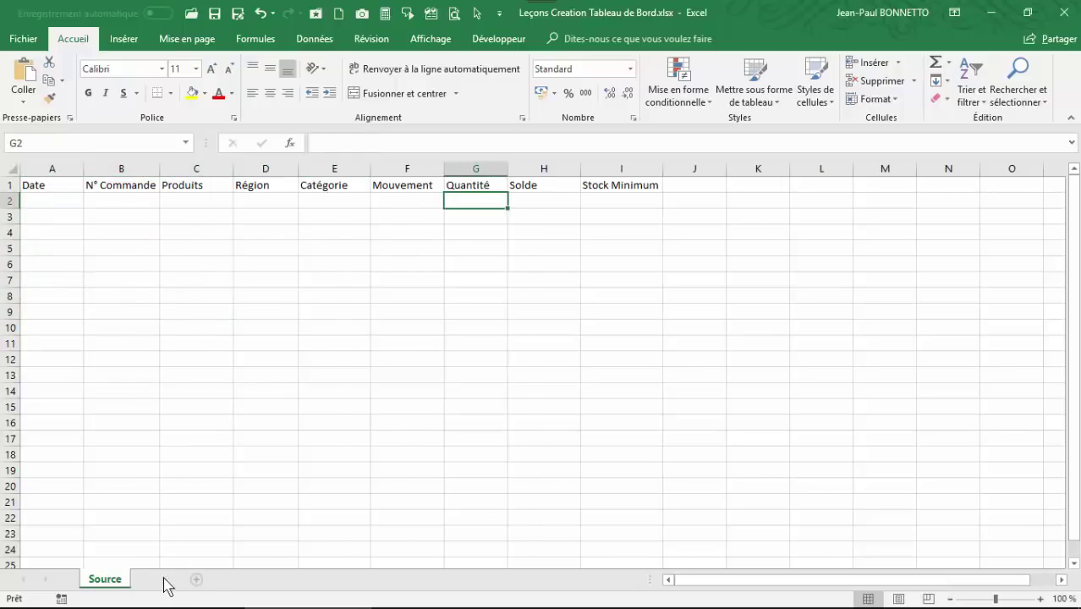
# - Add a new worksheet after the Source sheet and rename it Mes Listes
pyautogui.click(197, 579)
pyautogui.doubleClick(155, 579)
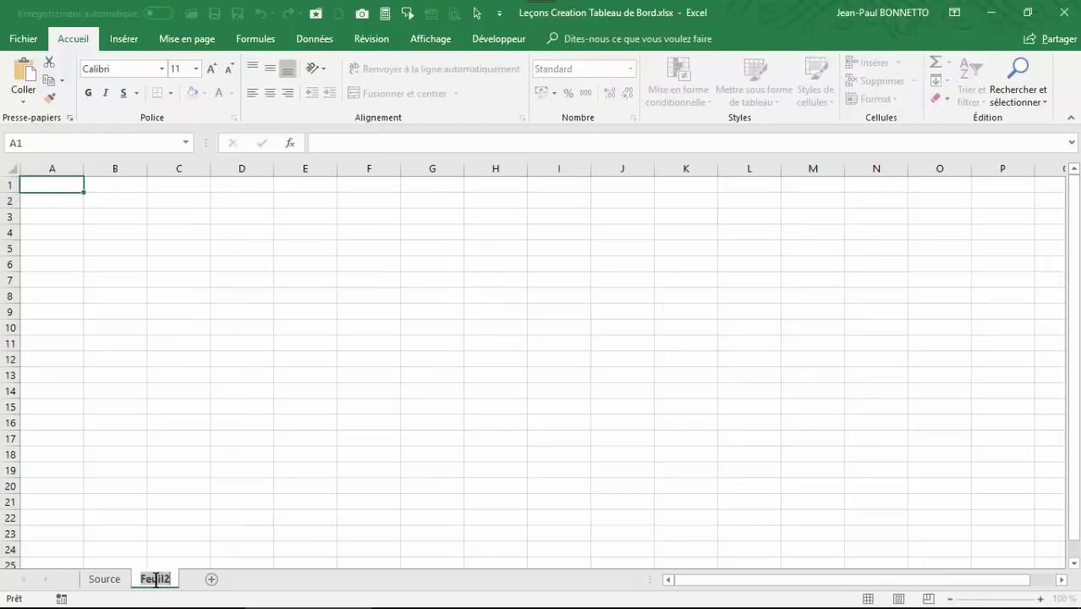
pyautogui.write('Mes Listes')
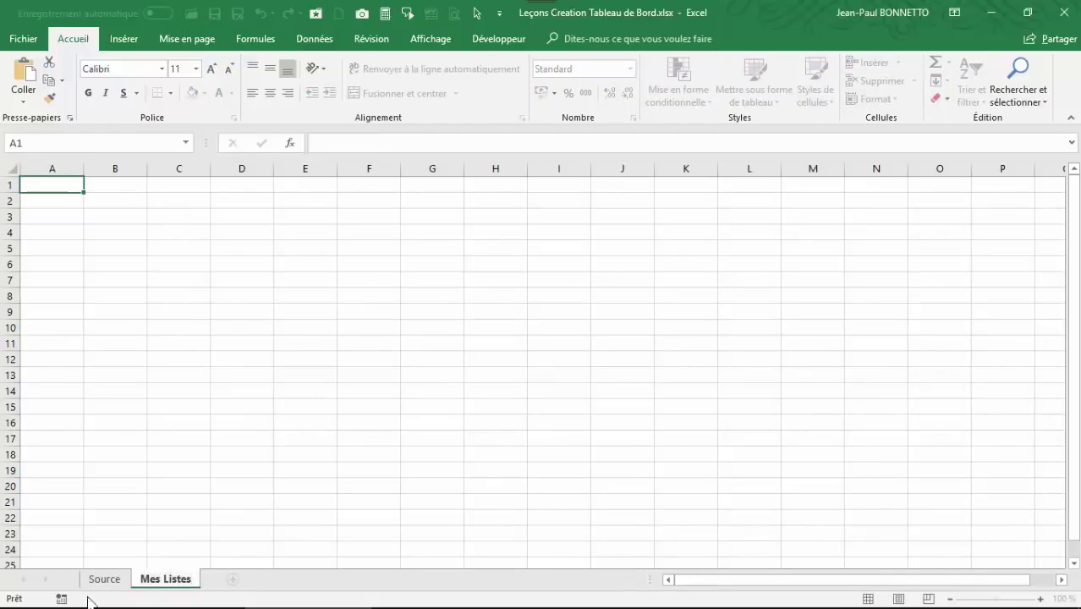
pyautogui.click(173, 467)
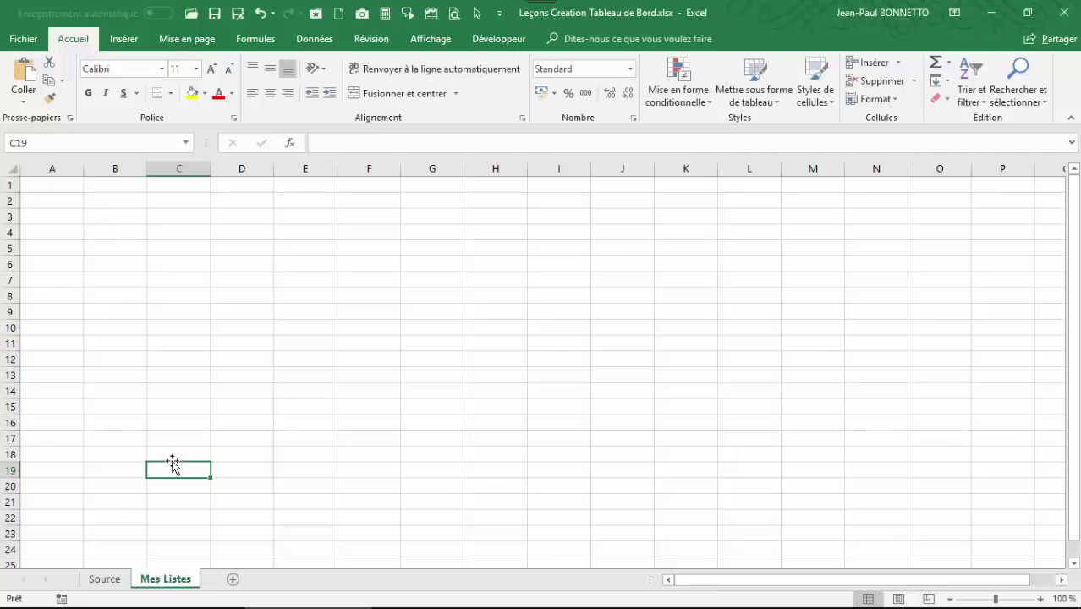
pyautogui.click(114, 181)
pyautogui.click(425, 283)
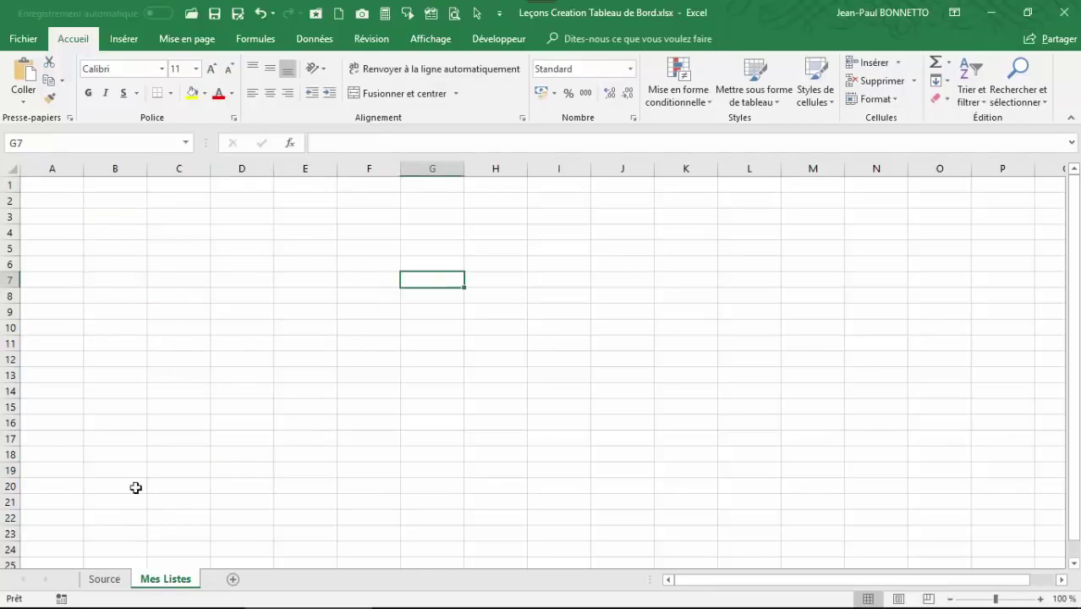
pyautogui.click(105, 579)
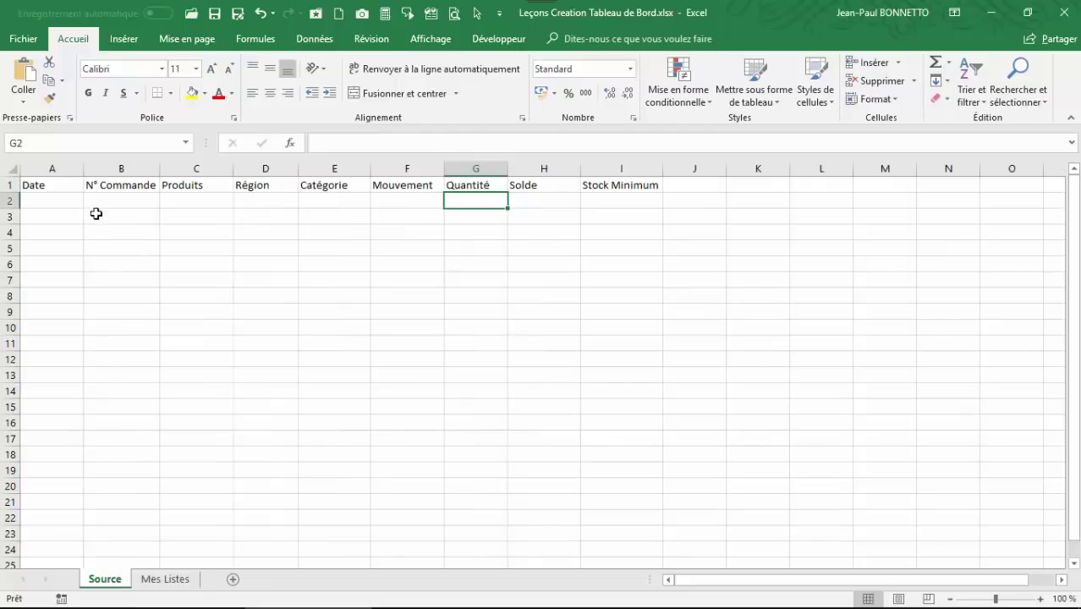
pyautogui.moveTo(97, 203); pyautogui.dragTo(108, 404)
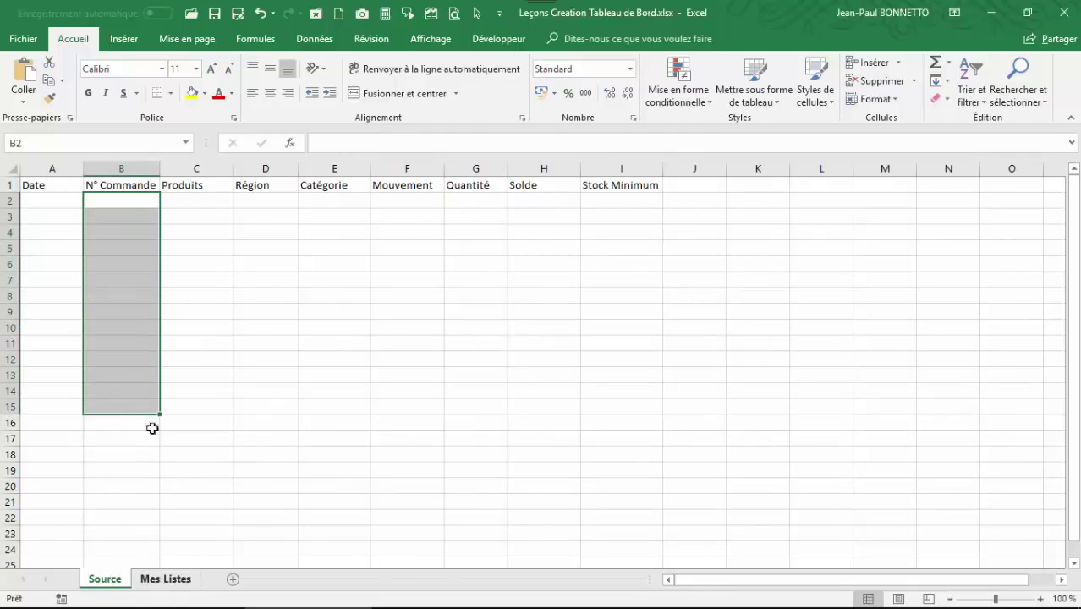
pyautogui.click(205, 213)
pyautogui.click(208, 200)
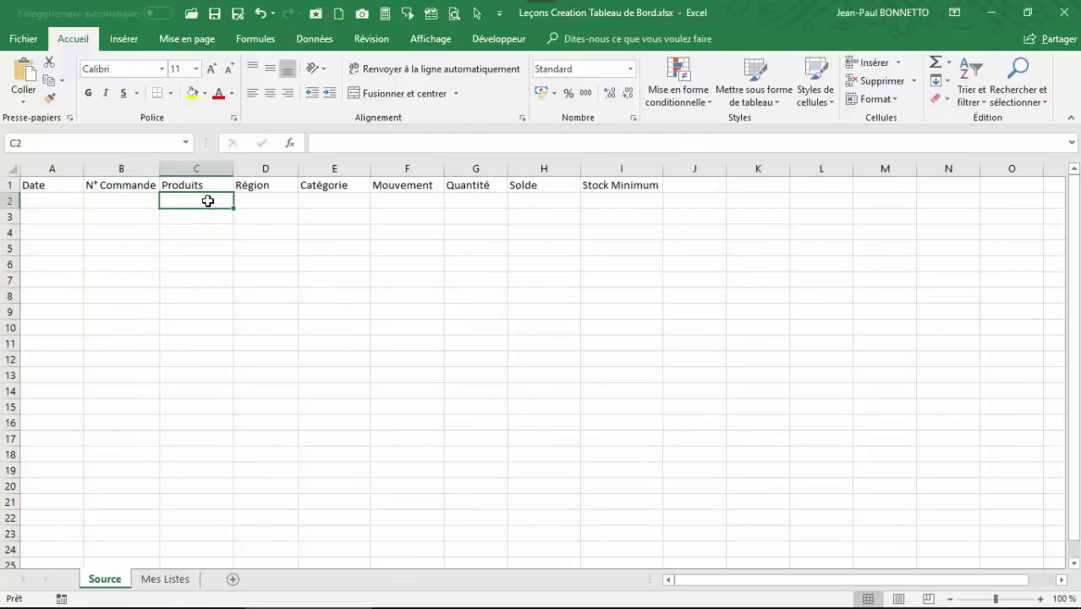
pyautogui.click(276, 214)
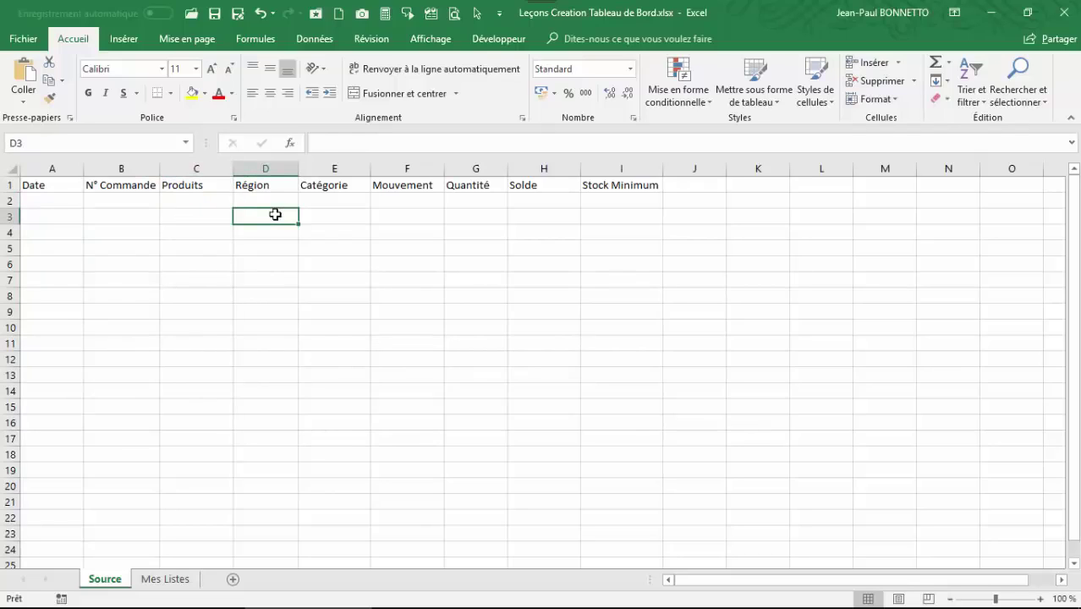
pyautogui.click(327, 202)
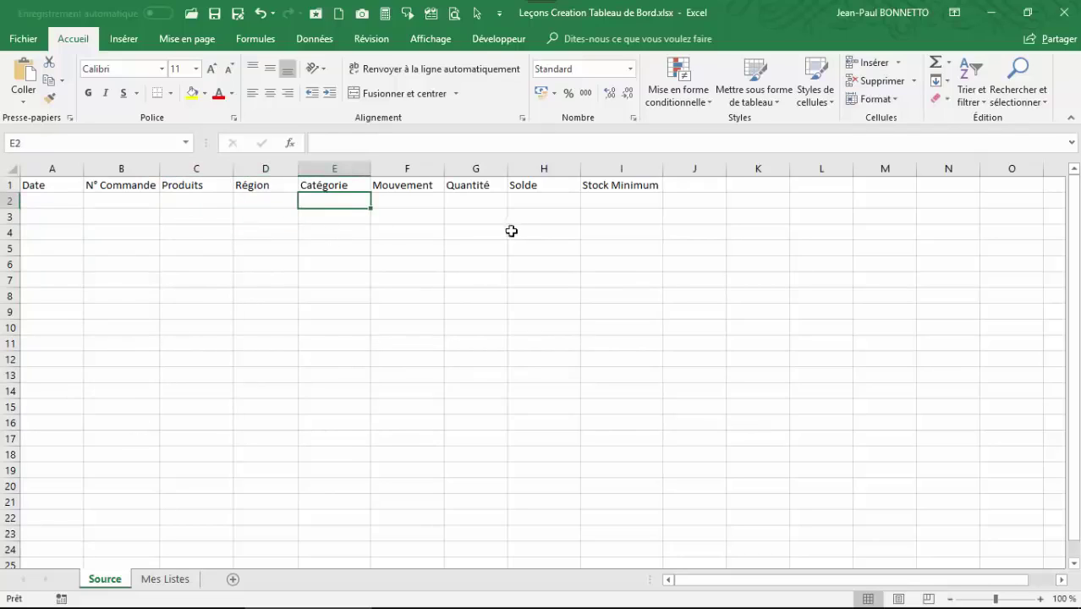
pyautogui.click(475, 200)
pyautogui.click(334, 203)
pyautogui.click(262, 230)
pyautogui.click(248, 213)
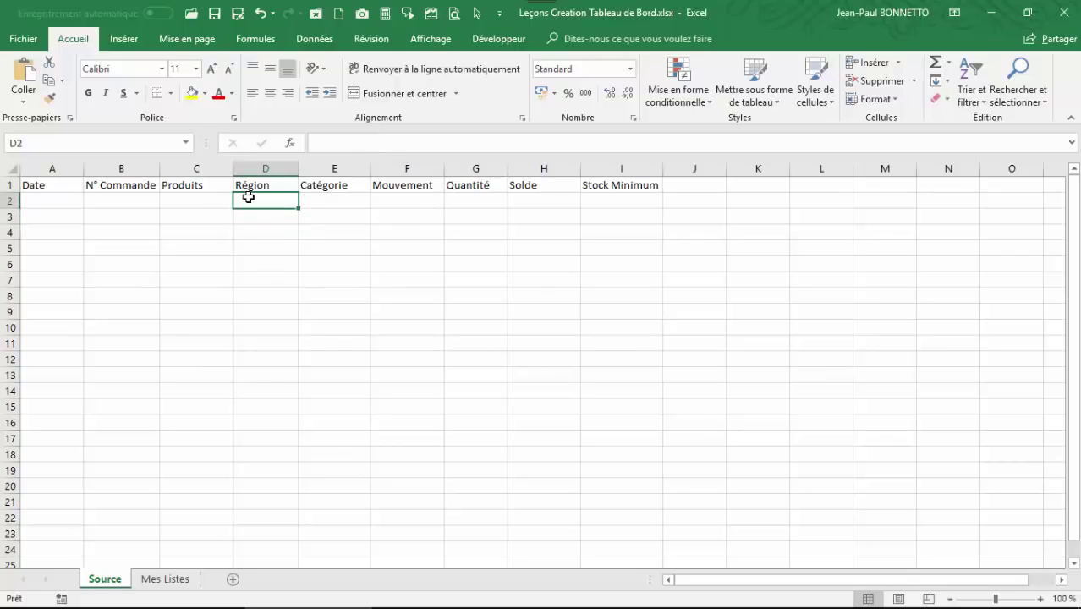
pyautogui.click(240, 217)
pyautogui.click(215, 219)
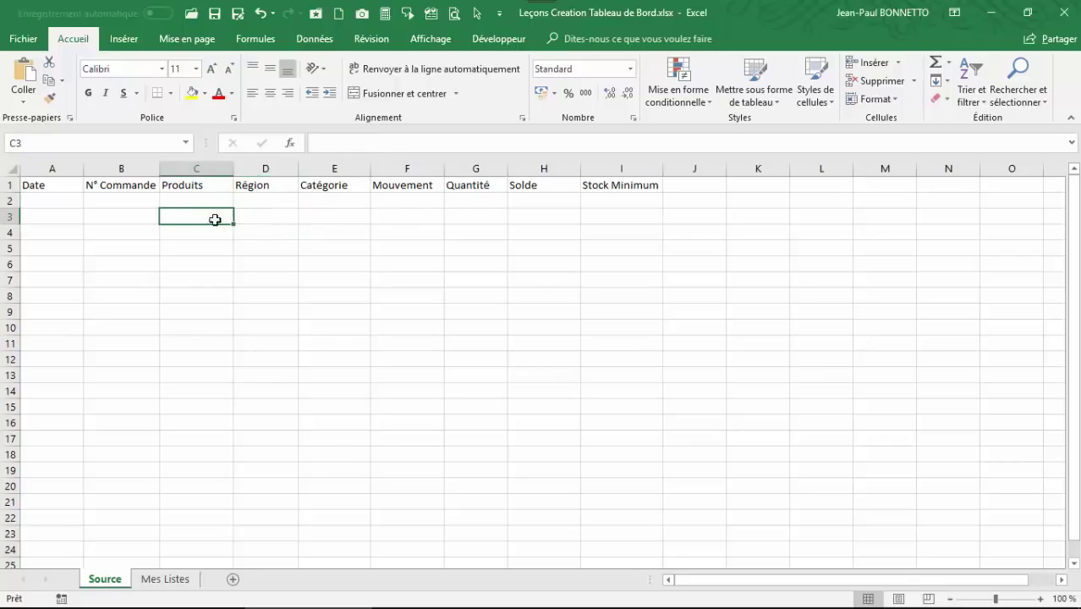
pyautogui.click(262, 217)
pyautogui.click(195, 219)
pyautogui.click(410, 222)
pyautogui.click(538, 220)
pyautogui.click(611, 216)
pyautogui.click(128, 219)
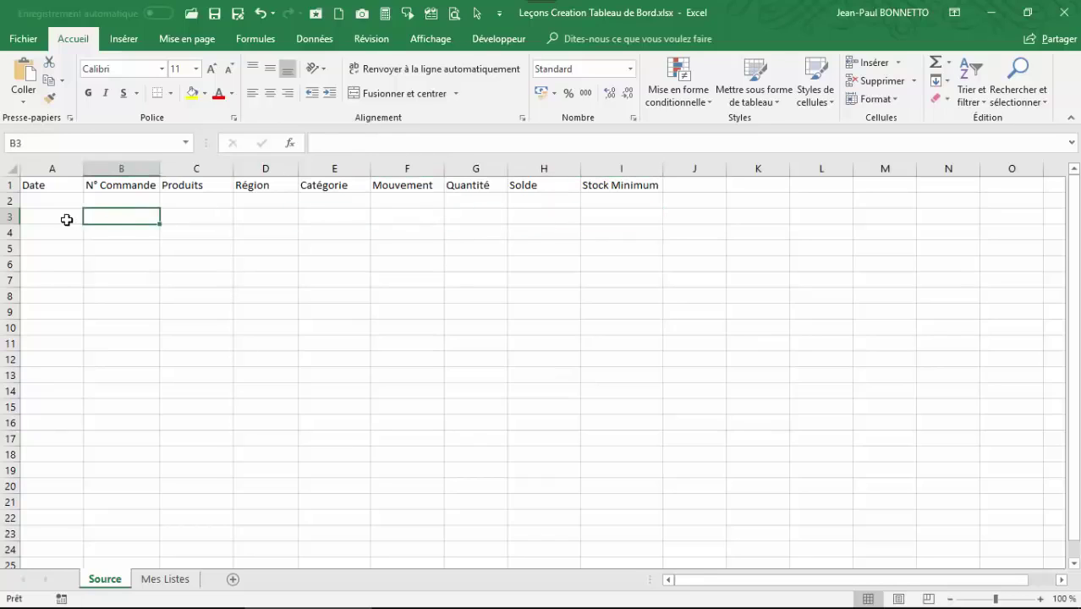
pyautogui.click(66, 219)
pyautogui.click(319, 217)
pyautogui.click(445, 217)
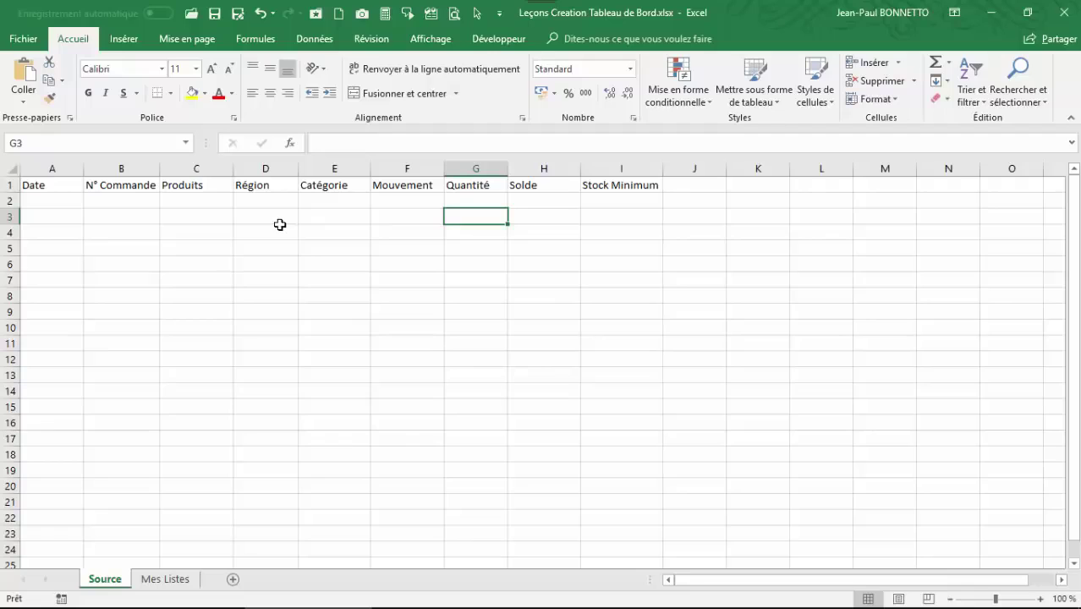
pyautogui.moveTo(166, 201); pyautogui.dragTo(173, 376)
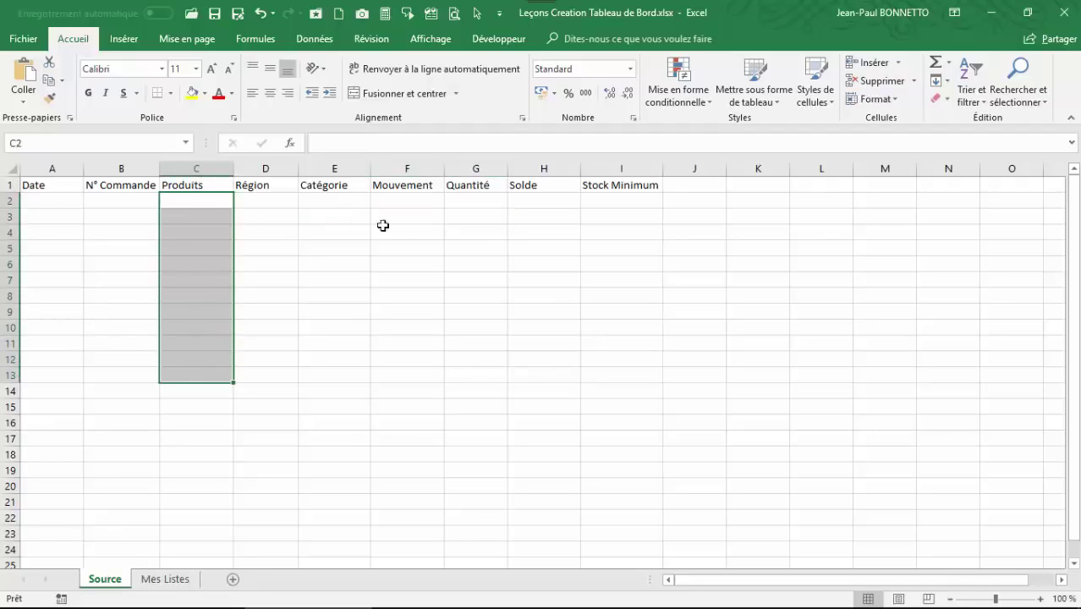
pyautogui.click(272, 234)
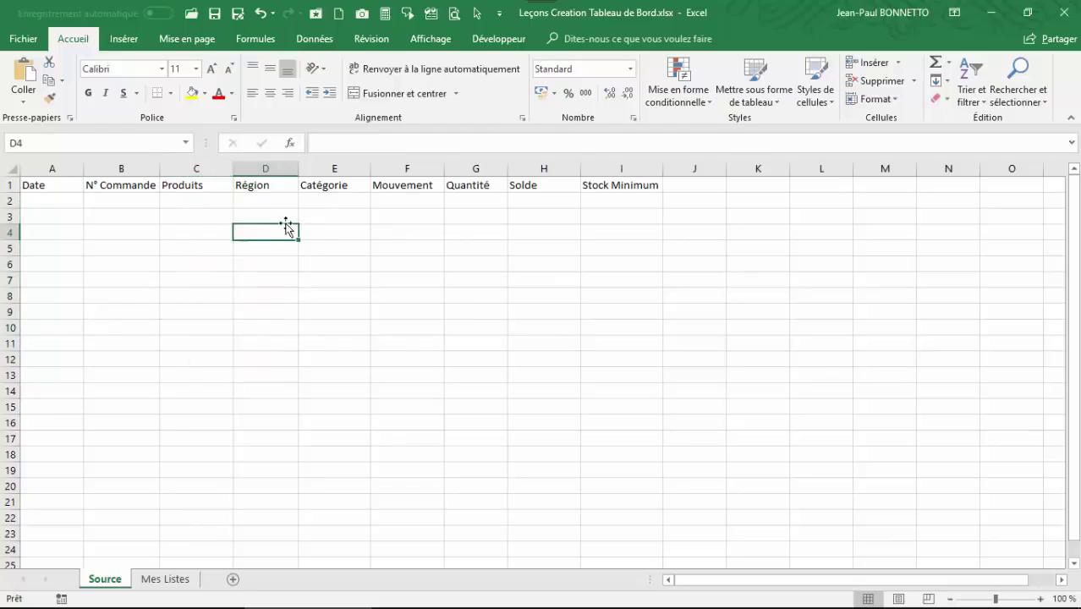
pyautogui.click(307, 216)
pyautogui.click(118, 219)
pyautogui.click(60, 221)
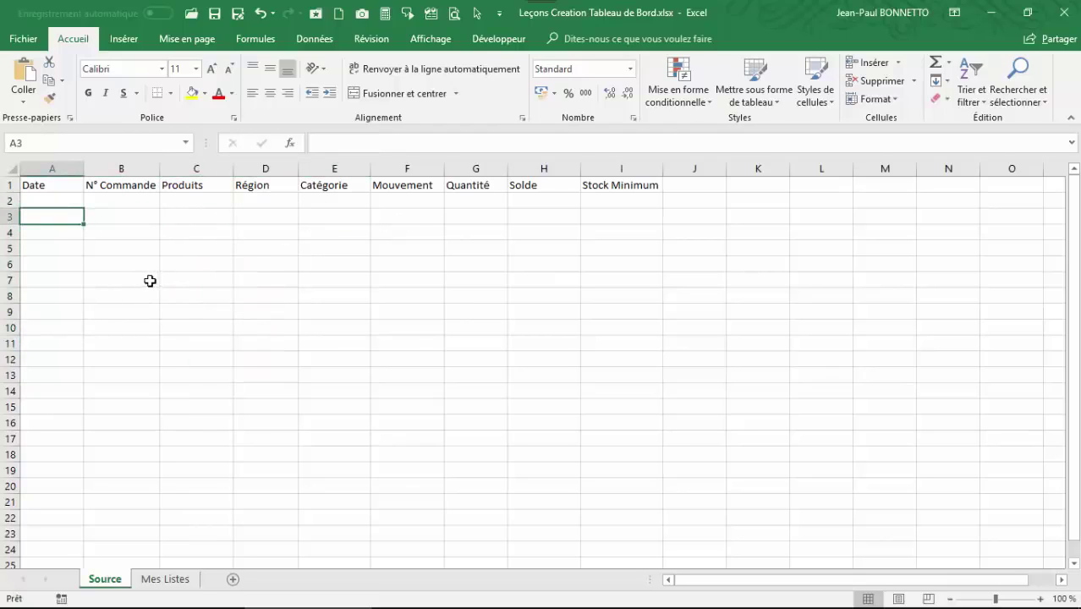
pyautogui.click(157, 234)
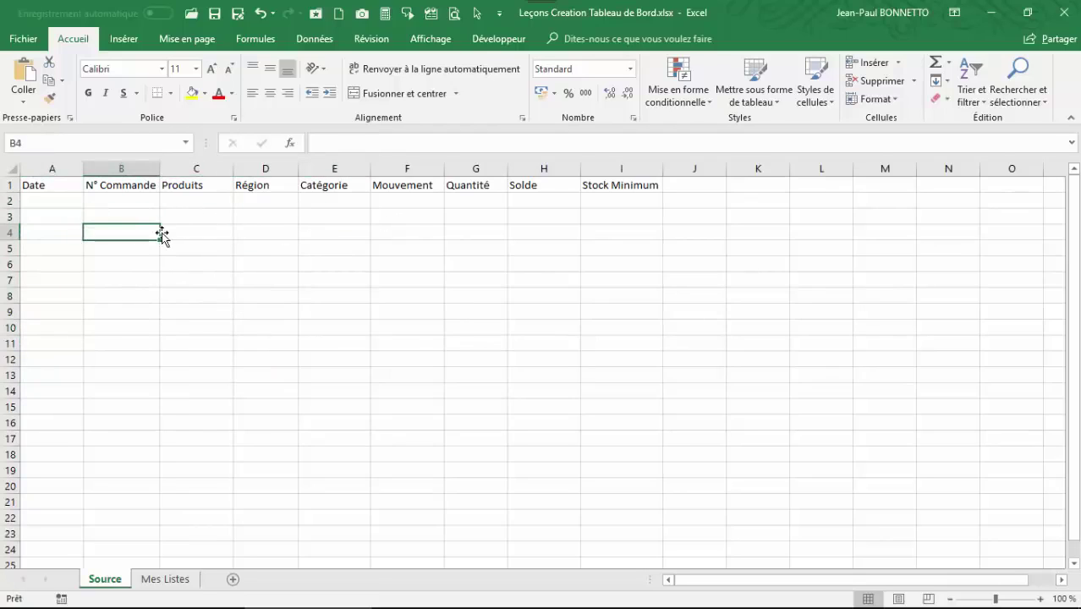
pyautogui.click(172, 580)
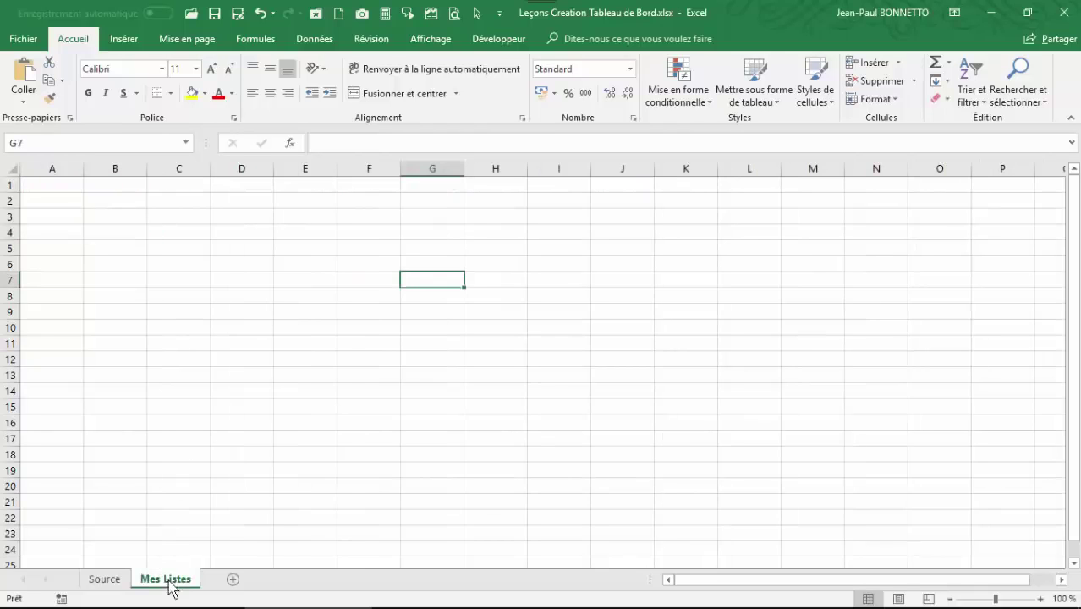
pyautogui.click(108, 583)
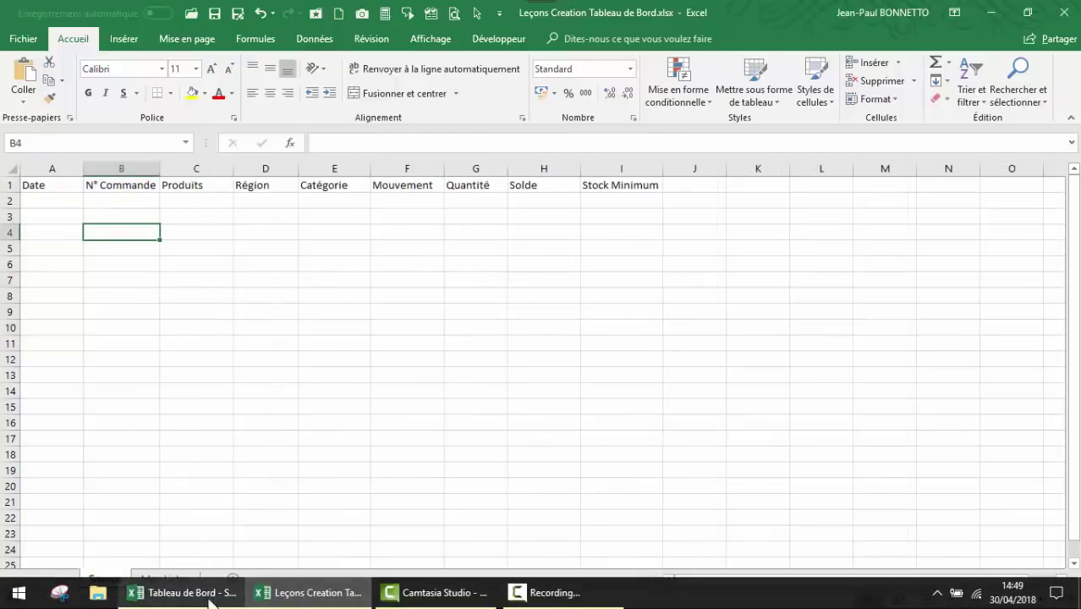
# - Switch to the Tableau de Bord - Suivi de Stock(V3).xlsx workbook and go through its MENU page to the lists sheet
pyautogui.click(191, 592)
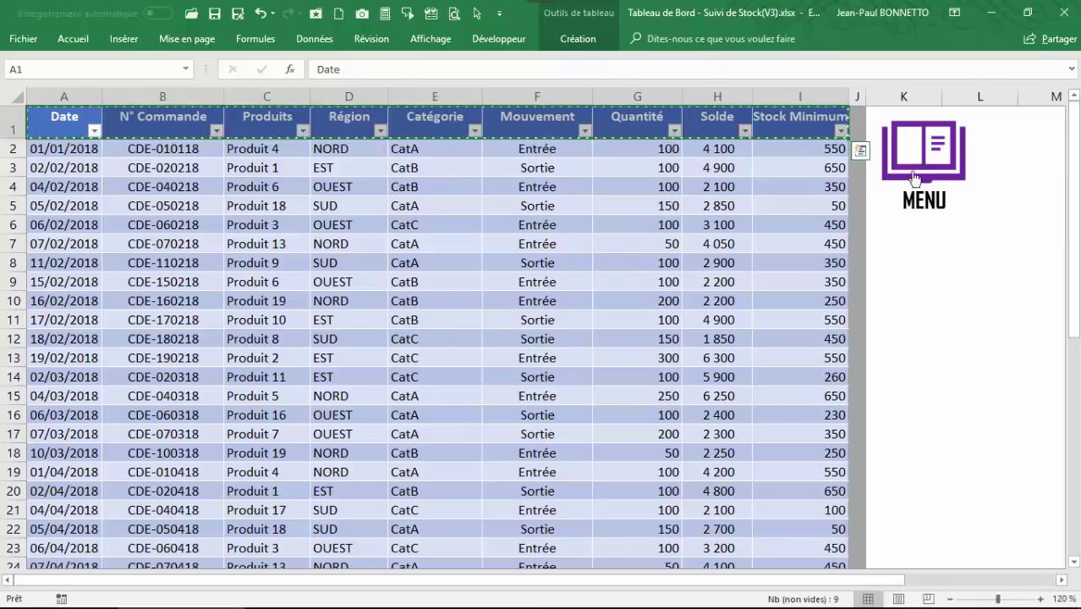
pyautogui.click(924, 161)
pyautogui.click(61, 156)
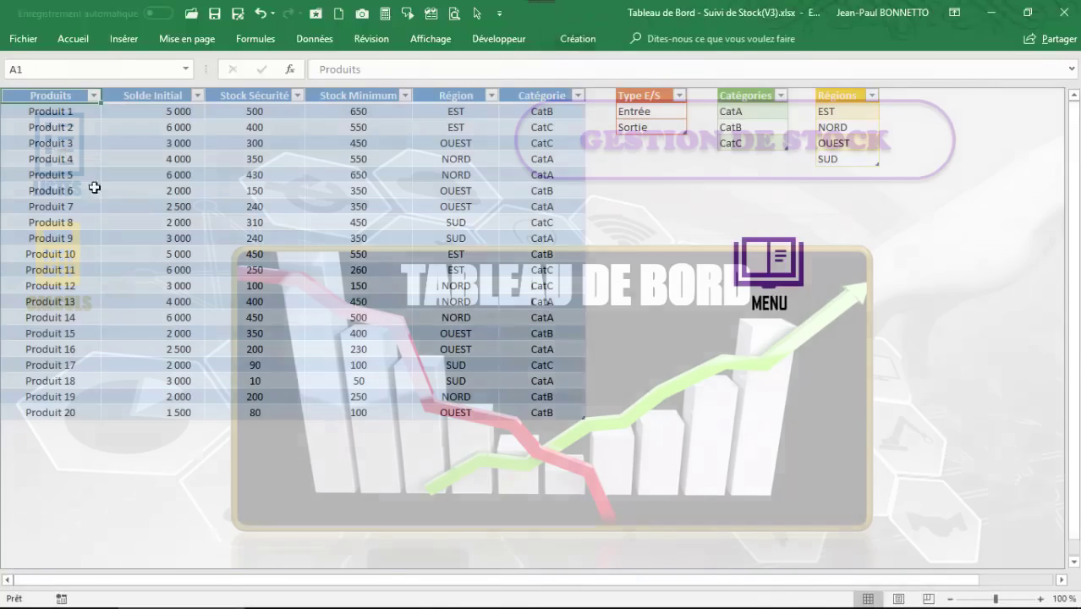
# - Copy the range A1:L21 covering the Produits table and the Type E/S, Catégories and Régions lists
pyautogui.moveTo(74, 96); pyautogui.dragTo(560, 411)
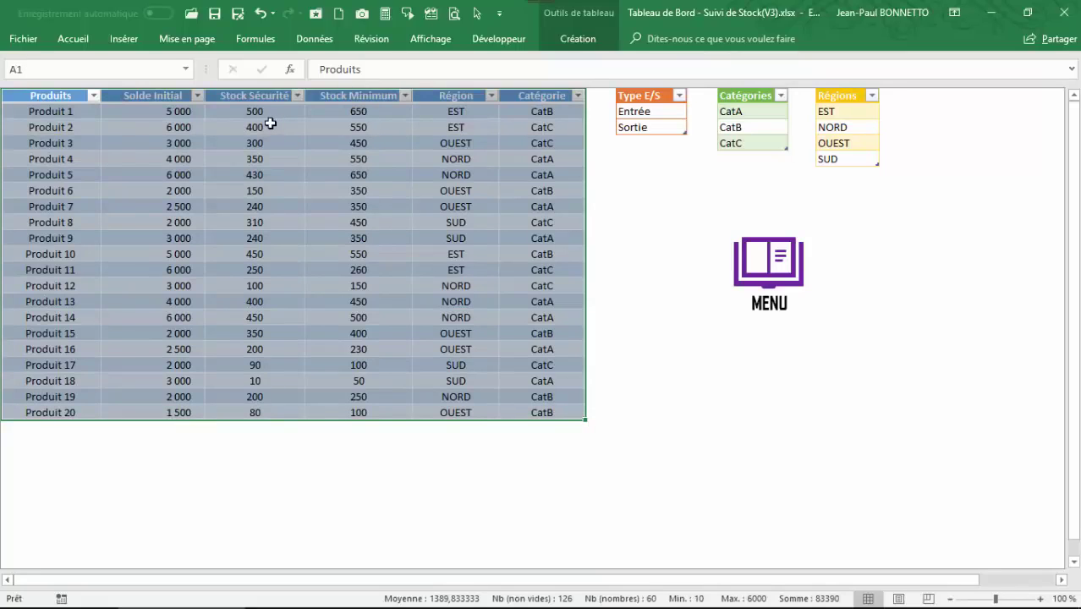
pyautogui.moveTo(39, 95)
pyautogui.mouseDown()
pyautogui.moveTo(851, 85)
pyautogui.moveTo(869, 428)
pyautogui.moveTo(867, 401)
pyautogui.moveTo(483, 401)
pyautogui.moveTo(34, 95)
pyautogui.mouseUp()
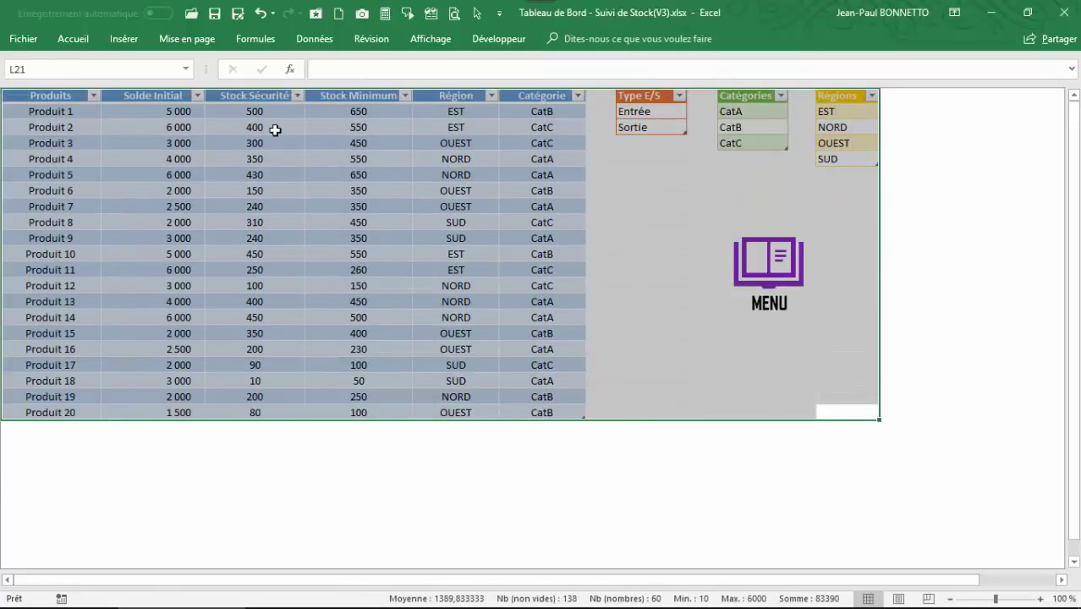
pyautogui.click(73, 38)
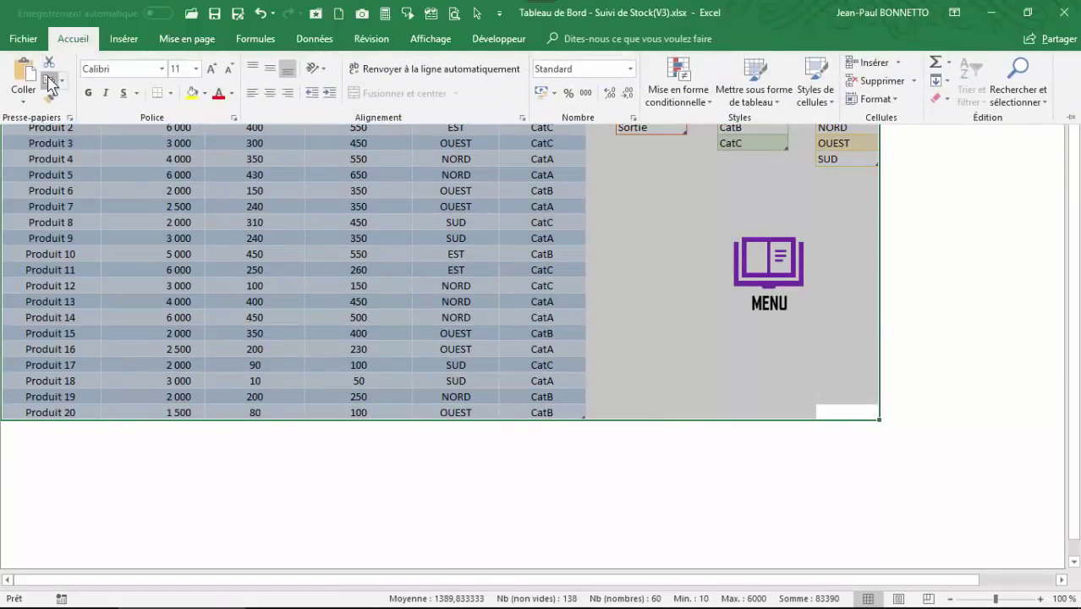
pyautogui.click(49, 80)
# - Paste the copied lists as values only at A1 of the Mes Listes sheet in Leçons Creation Tableau de Bord.xlsx
pyautogui.click(325, 594)
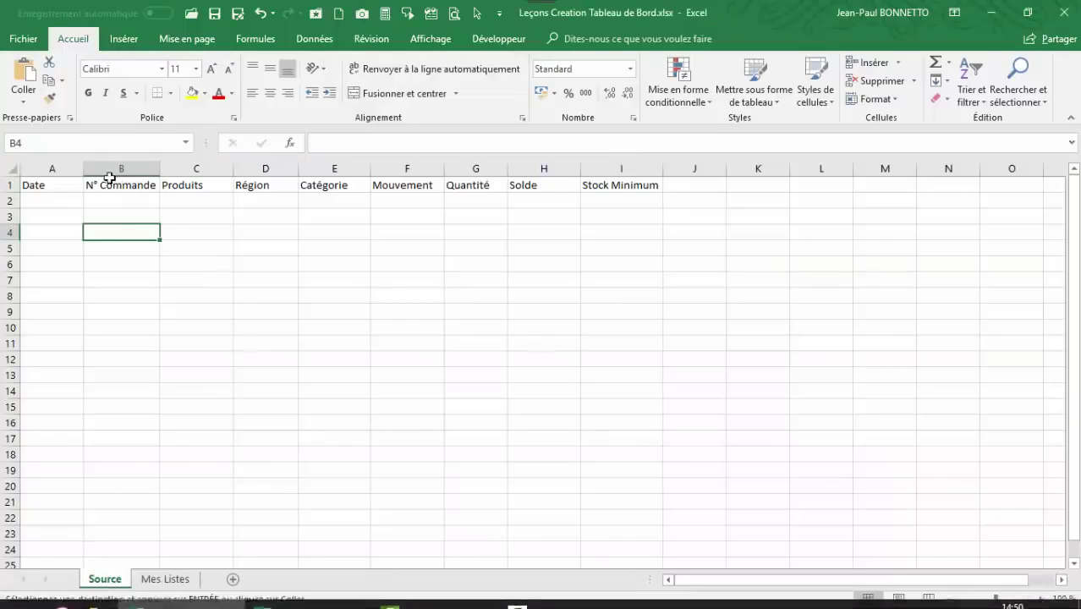
pyautogui.click(166, 578)
pyautogui.click(51, 185)
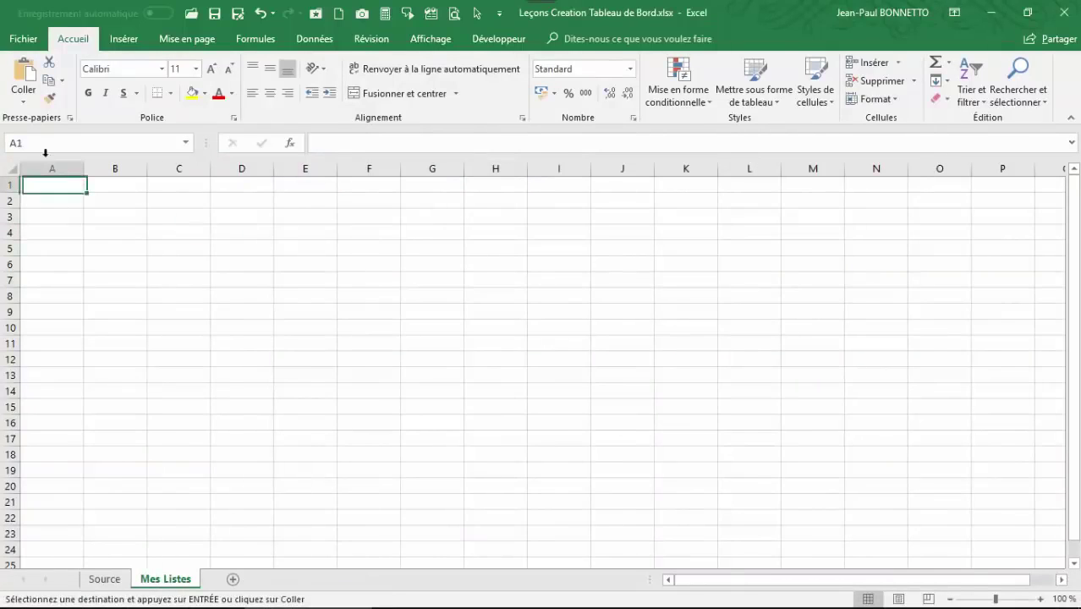
pyautogui.click(26, 99)
pyautogui.click(20, 177)
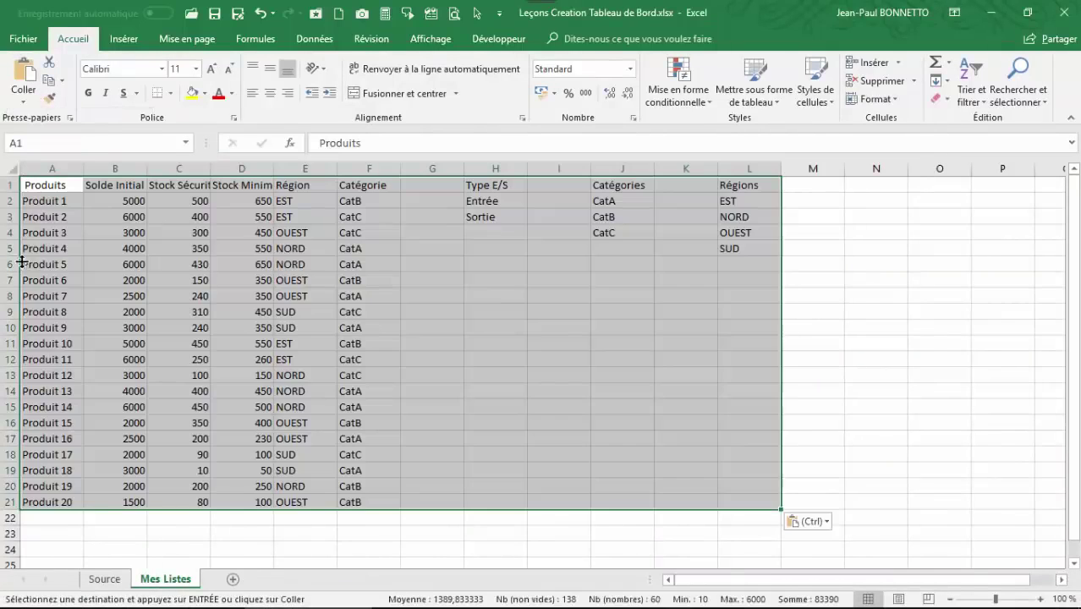
# - Widen columns C and D to show the full Stock Sécurité and Stock Minimum headers, and slightly widen the Région and Catégorie columns
pyautogui.click(565, 340)
pyautogui.click(457, 265)
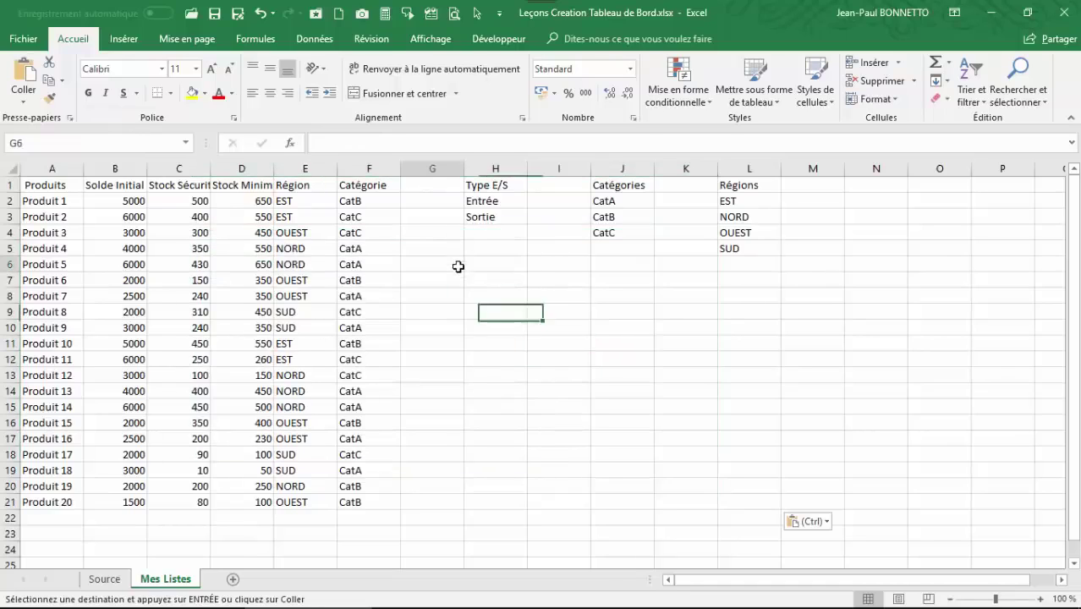
pyautogui.click(170, 235)
pyautogui.click(183, 279)
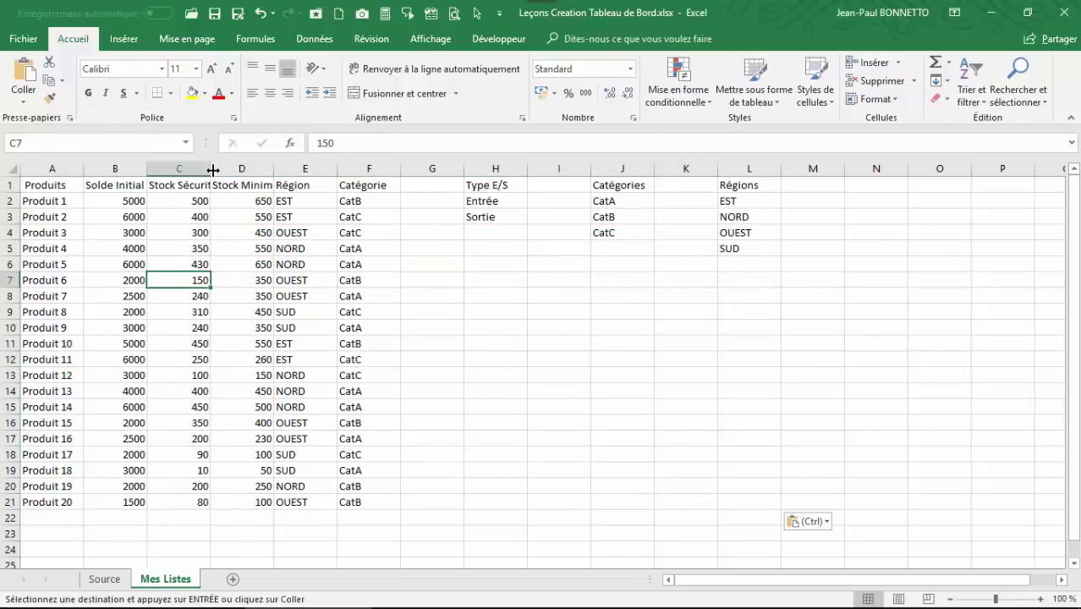
pyautogui.moveTo(211, 170); pyautogui.dragTo(453, 168)
pyautogui.moveTo(313, 166); pyautogui.dragTo(313, 167)
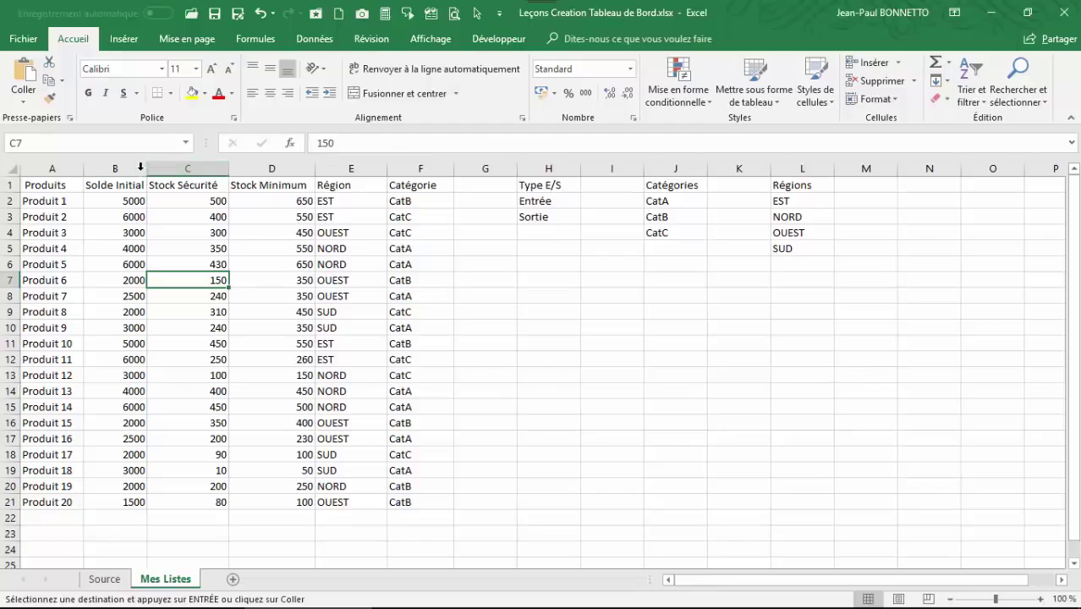
# - Slightly widen columns A and B so the Produits and Solde Initial columns have more room
pyautogui.moveTo(146, 167); pyautogui.dragTo(150, 166)
pyautogui.moveTo(83, 167); pyautogui.dragTo(88, 167)
pyautogui.click(53, 233)
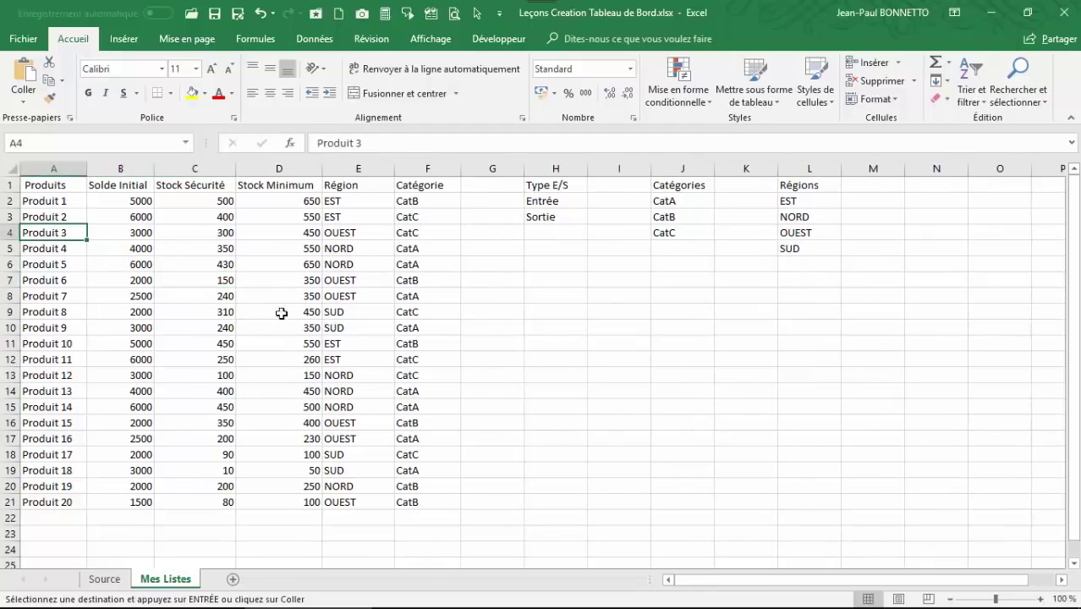
# - Review the product table's Produits, Catégorie, Région and stock columns, and clear the pending copy mode
pyautogui.click(281, 313)
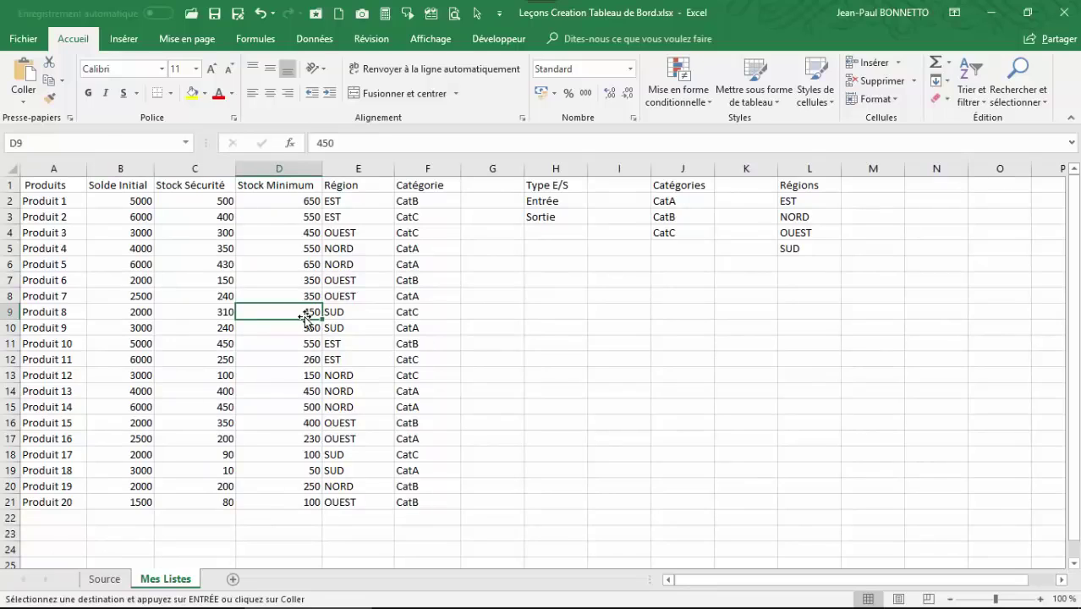
pyautogui.moveTo(38, 200); pyautogui.dragTo(56, 495)
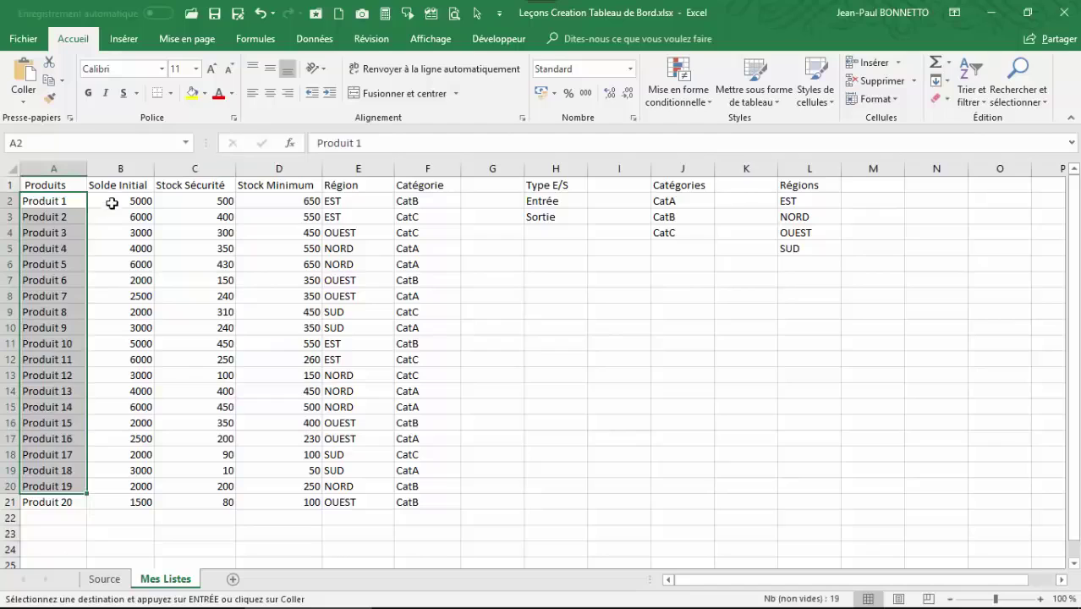
pyautogui.moveTo(56, 201); pyautogui.dragTo(42, 502)
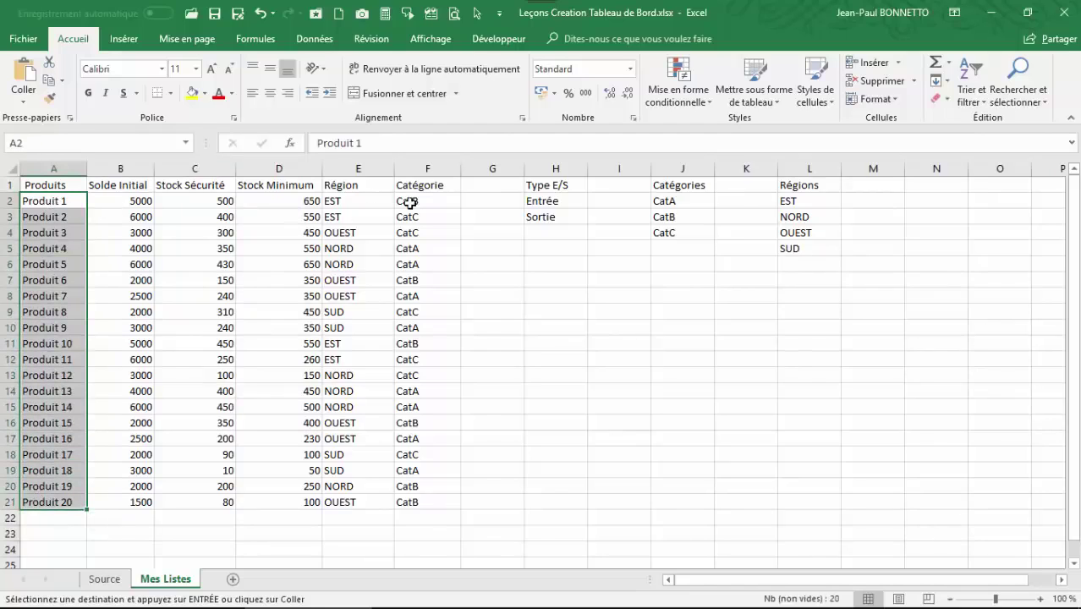
pyautogui.moveTo(411, 203); pyautogui.dragTo(415, 486)
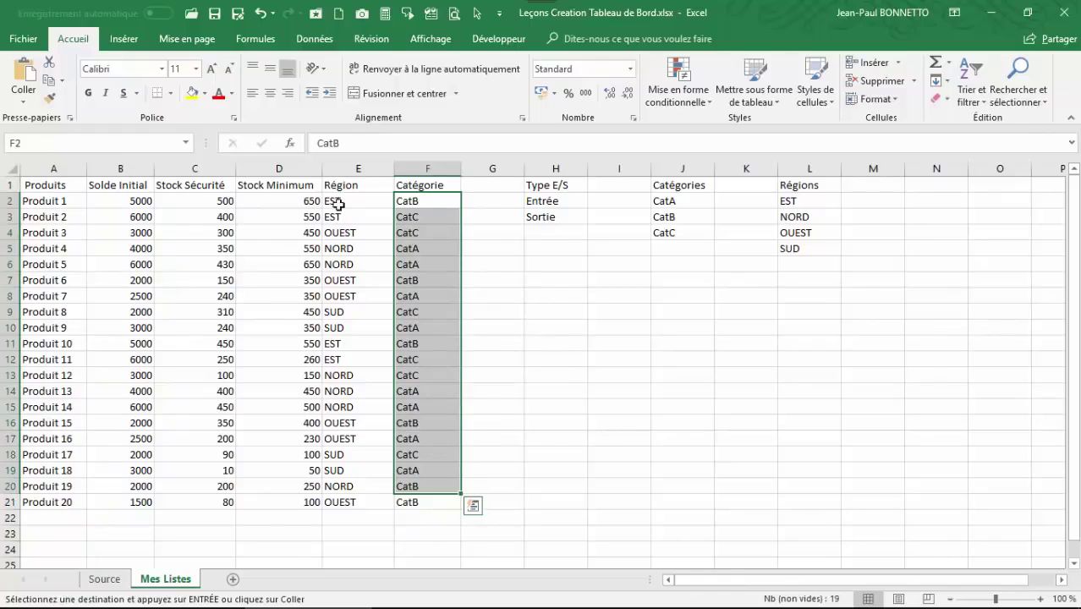
pyautogui.moveTo(338, 204); pyautogui.dragTo(338, 502)
pyautogui.click(358, 168)
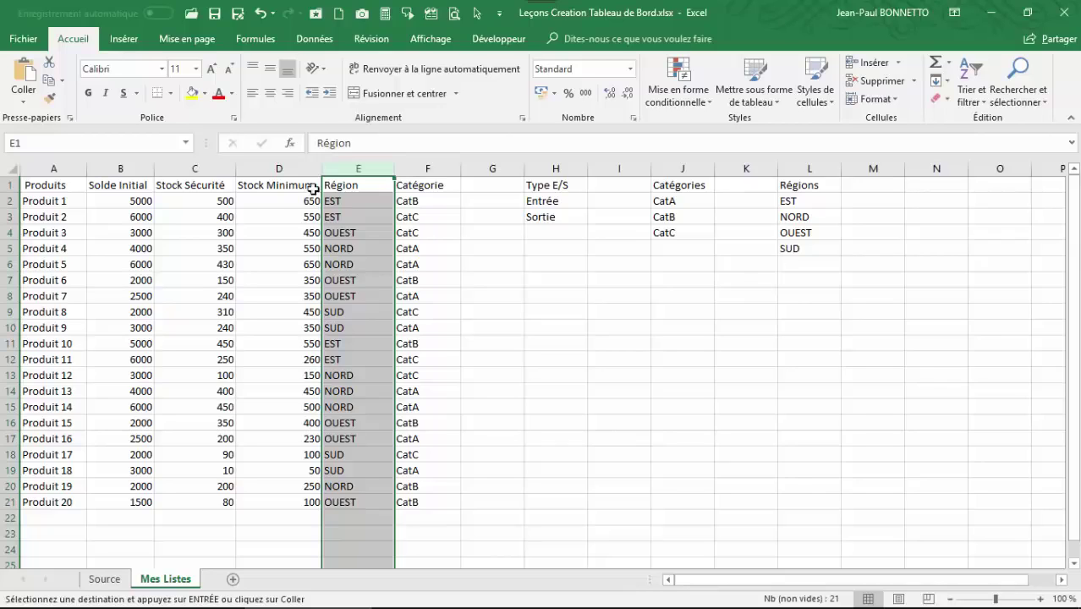
pyautogui.click(279, 203)
pyautogui.click(129, 204)
pyautogui.press('Escape')
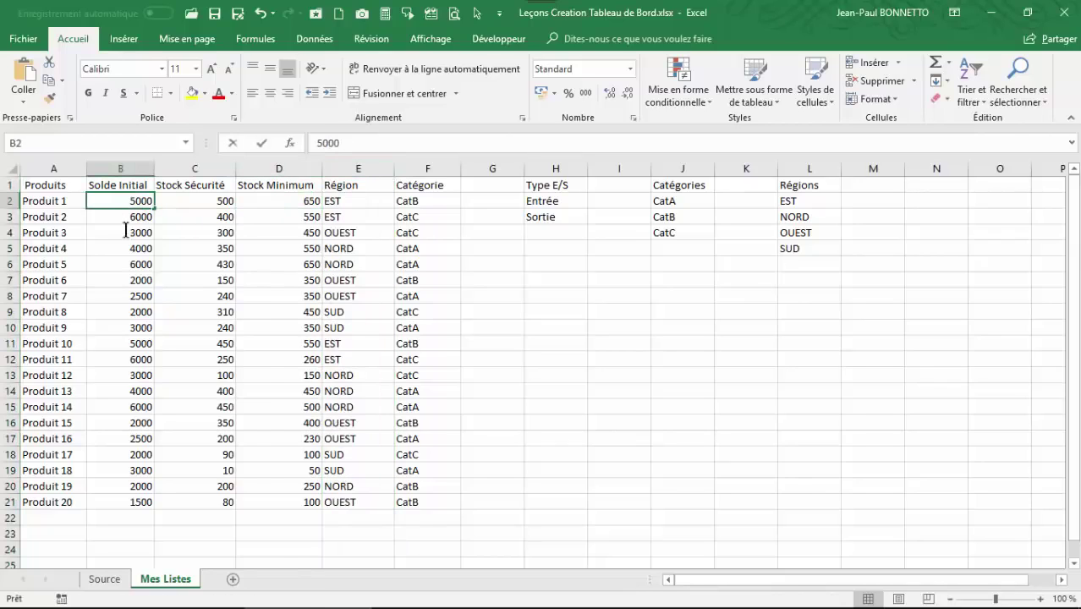
# - Format the Solde Initial values in B2:B21 with a thousands separator and no decimals
pyautogui.moveTo(103, 205)
pyautogui.mouseDown()
pyautogui.moveTo(119, 501)
pyautogui.moveTo(123, 201)
pyautogui.mouseUp()
pyautogui.click(585, 93)
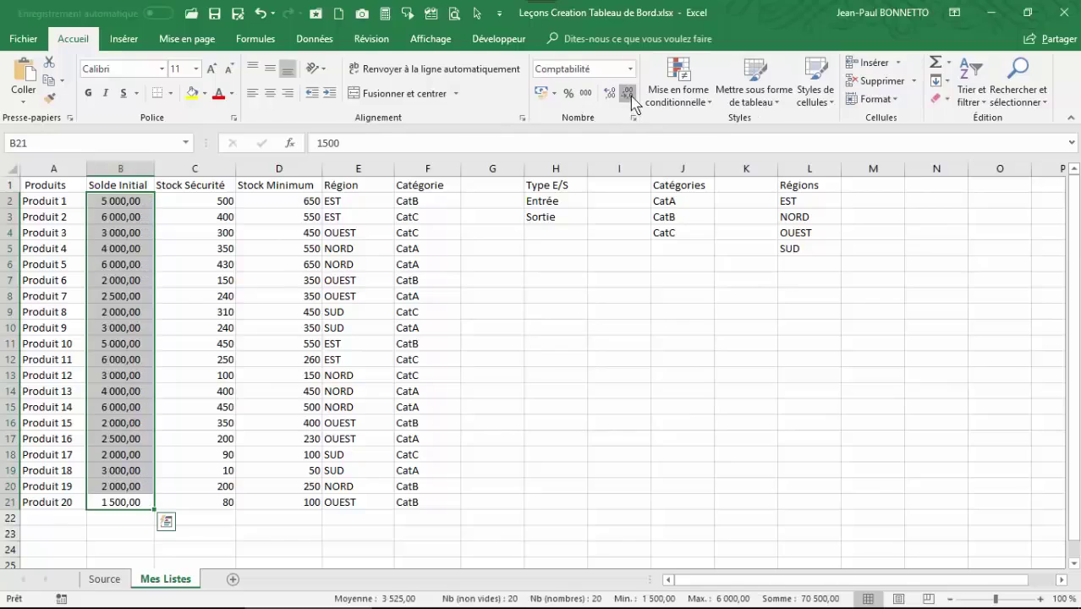
pyautogui.click(627, 93)
pyautogui.click(626, 93)
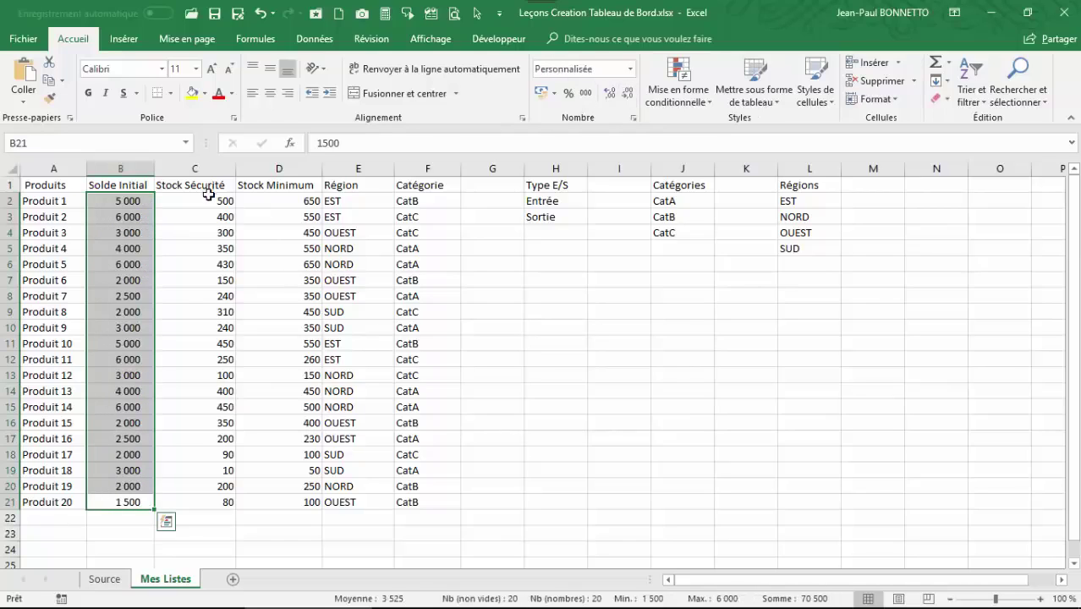
# - Centre the Stock Sécurité and Stock Minimum values in C2:D21
pyautogui.moveTo(208, 196); pyautogui.dragTo(222, 503)
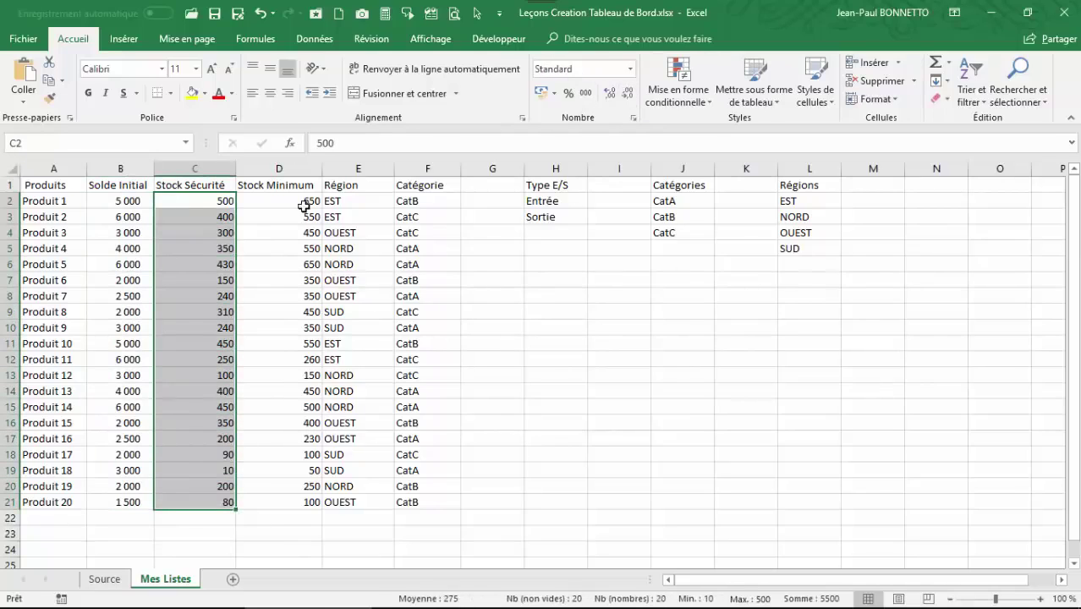
pyautogui.moveTo(304, 206); pyautogui.dragTo(288, 504)
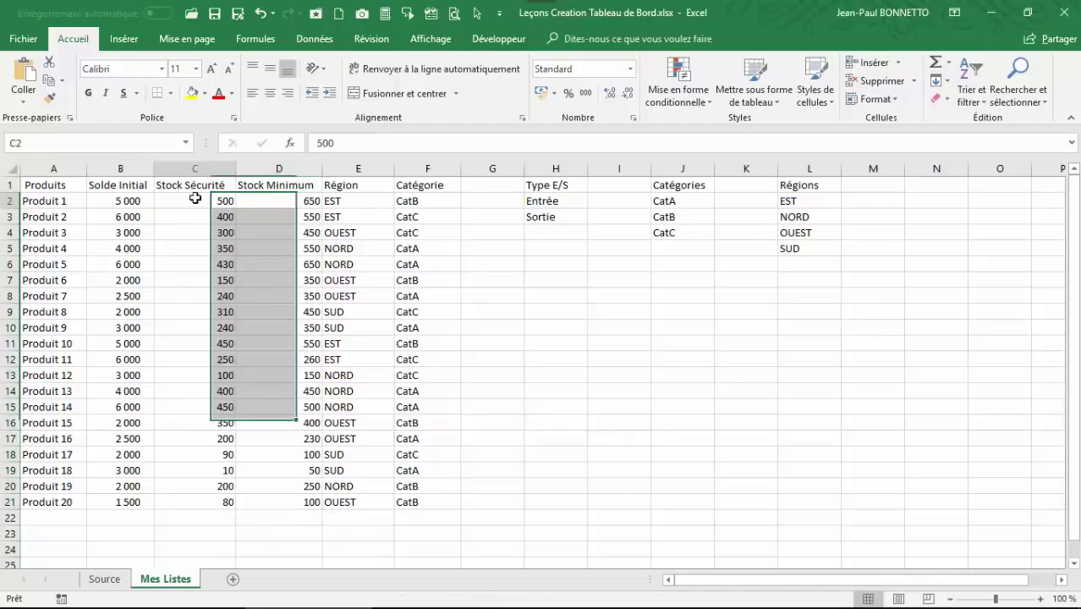
pyautogui.moveTo(192, 198); pyautogui.dragTo(280, 502)
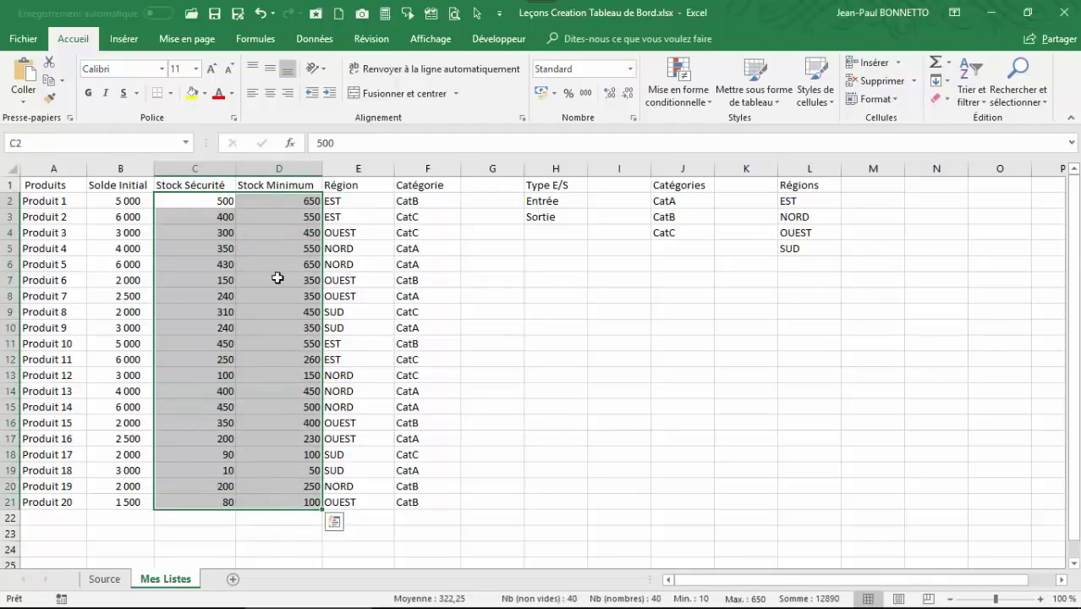
pyautogui.click(270, 93)
pyautogui.click(279, 214)
pyautogui.click(194, 202)
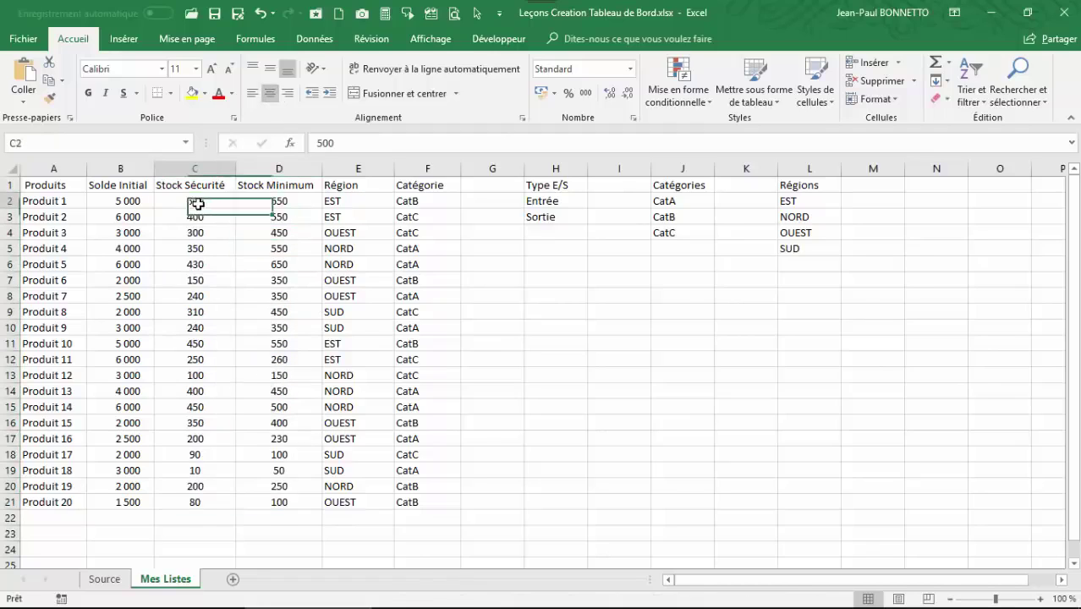
pyautogui.click(128, 202)
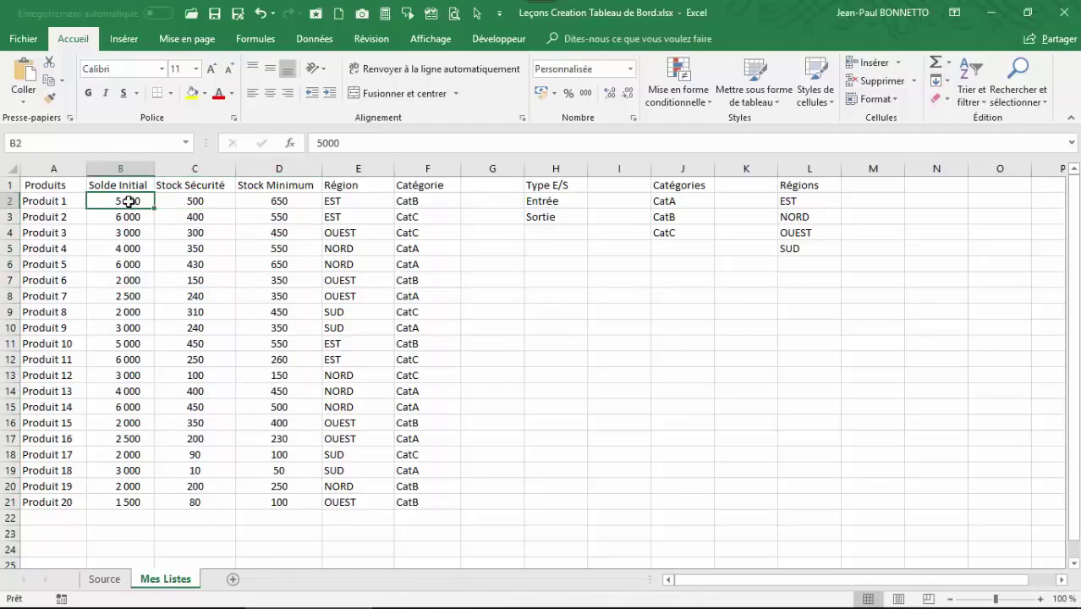
# - Examine the Type E/S, Catégories and Régions lists against the Catégorie and Région columns of the product table
pyautogui.moveTo(559, 183); pyautogui.dragTo(550, 232)
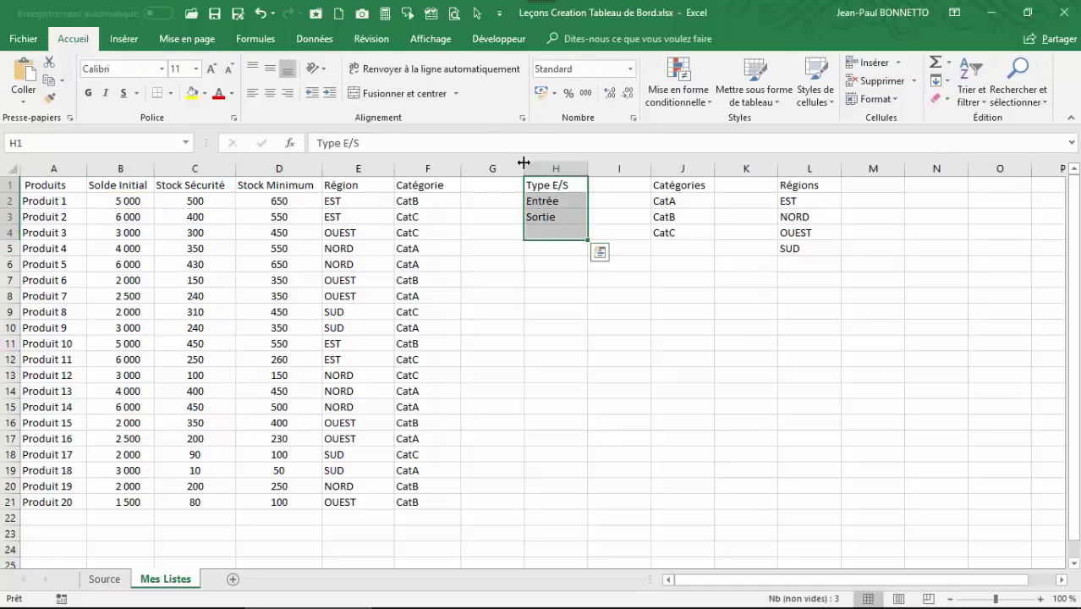
pyautogui.click(553, 203)
pyautogui.click(548, 218)
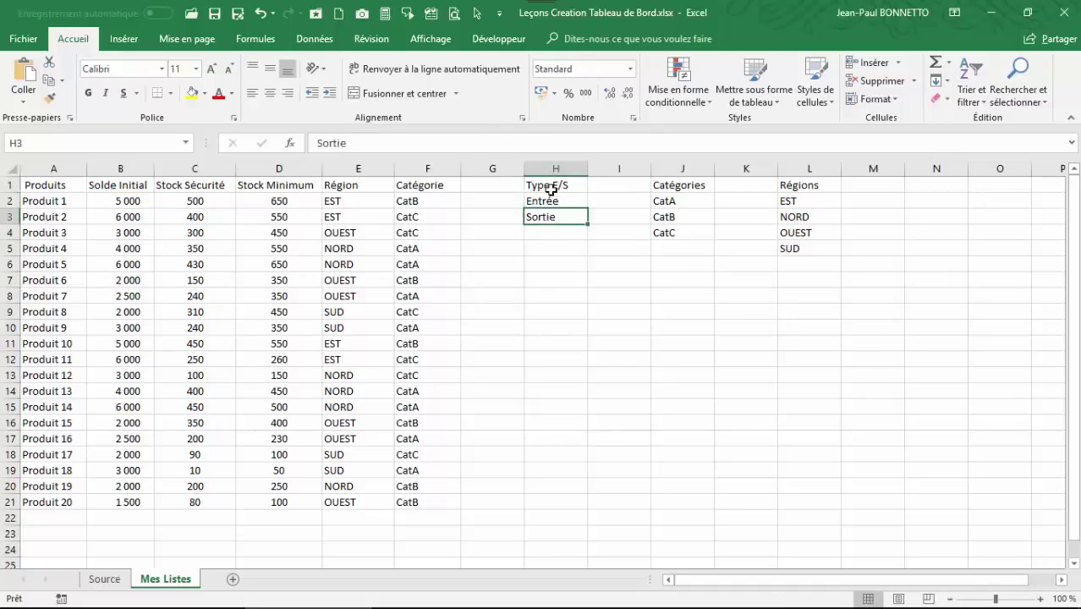
pyautogui.click(551, 189)
pyautogui.click(677, 202)
pyautogui.moveTo(664, 217); pyautogui.dragTo(668, 233)
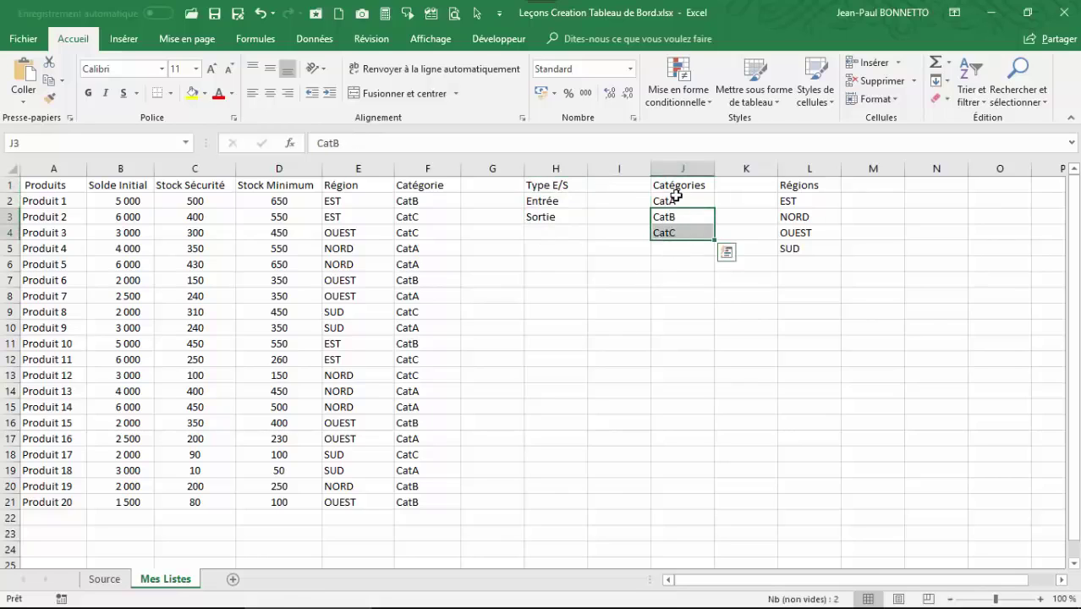
pyautogui.click(681, 215)
pyautogui.moveTo(421, 203); pyautogui.dragTo(407, 511)
pyautogui.moveTo(408, 201); pyautogui.dragTo(425, 503)
pyautogui.moveTo(790, 202); pyautogui.dragTo(792, 264)
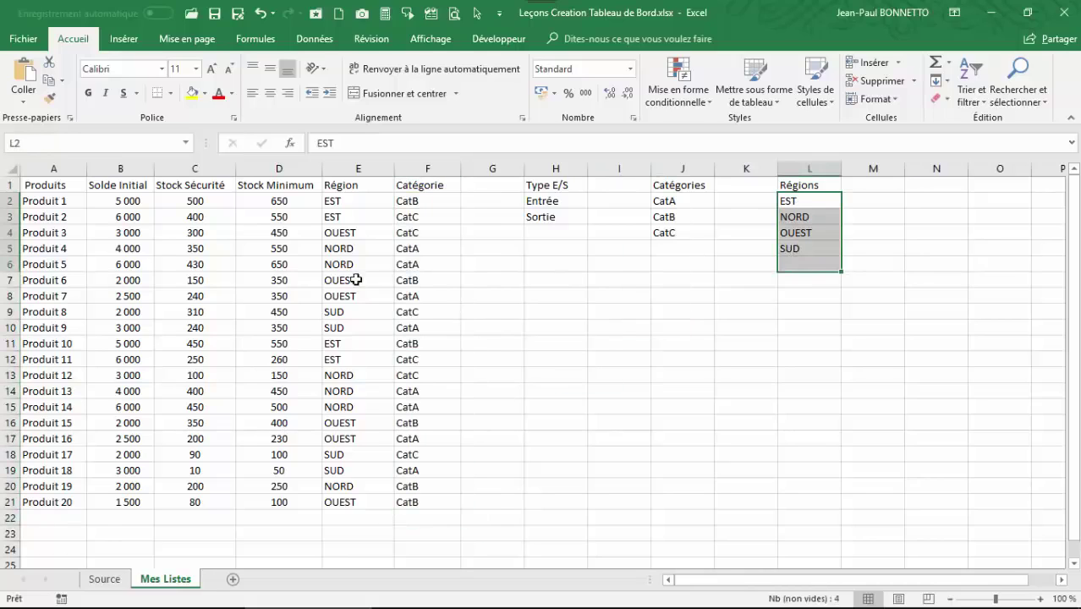
pyautogui.moveTo(323, 204); pyautogui.dragTo(327, 499)
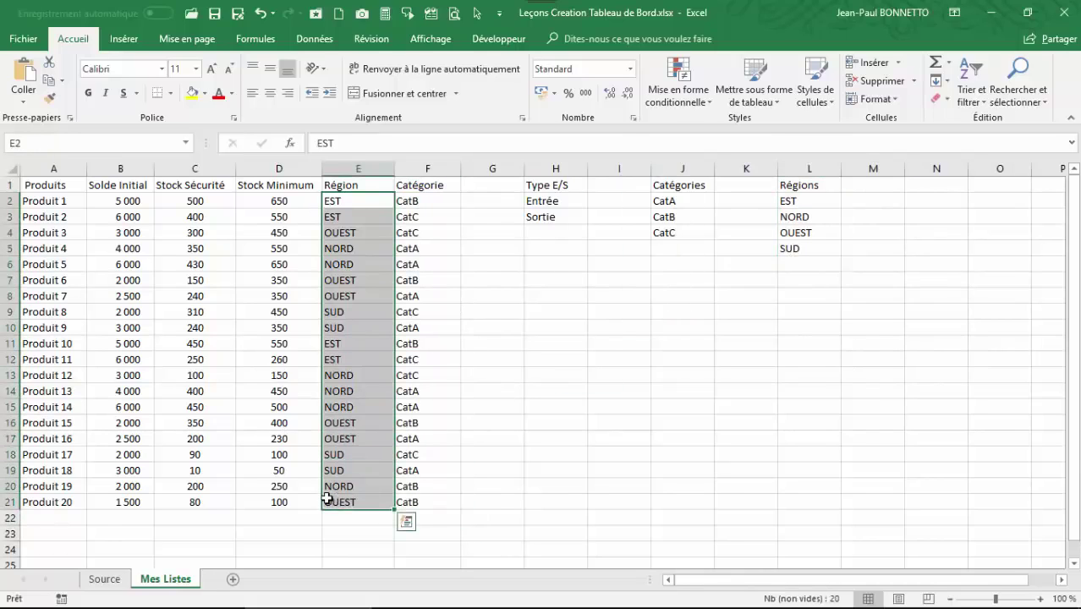
pyautogui.click(300, 325)
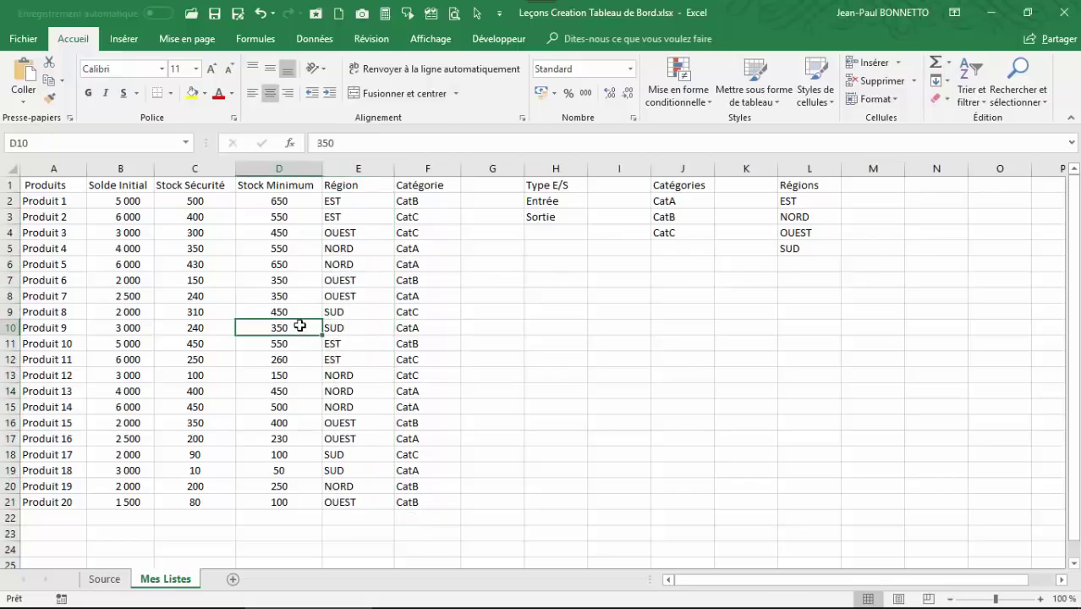
# - Check the empty entry row under the headers on the Source sheet and return to Mes Listes
pyautogui.click(104, 579)
pyautogui.moveTo(52, 200); pyautogui.dragTo(695, 190)
pyautogui.click(166, 578)
pyautogui.click(38, 221)
pyautogui.click(344, 296)
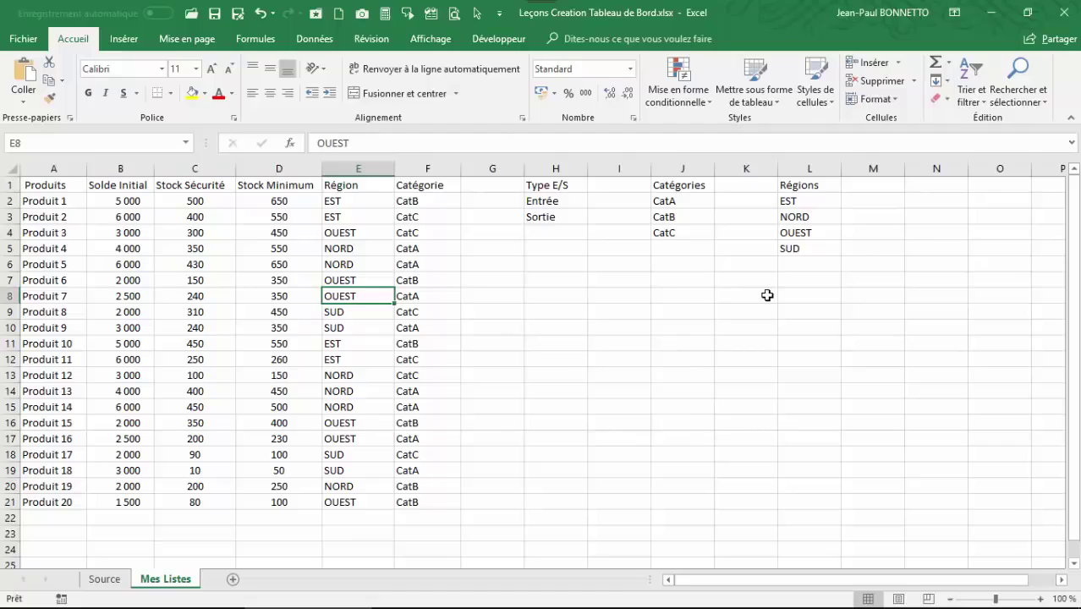
# - Format the product range A1:F21 as a table with headers, using a light blue style from the Moyen group
pyautogui.click(102, 218)
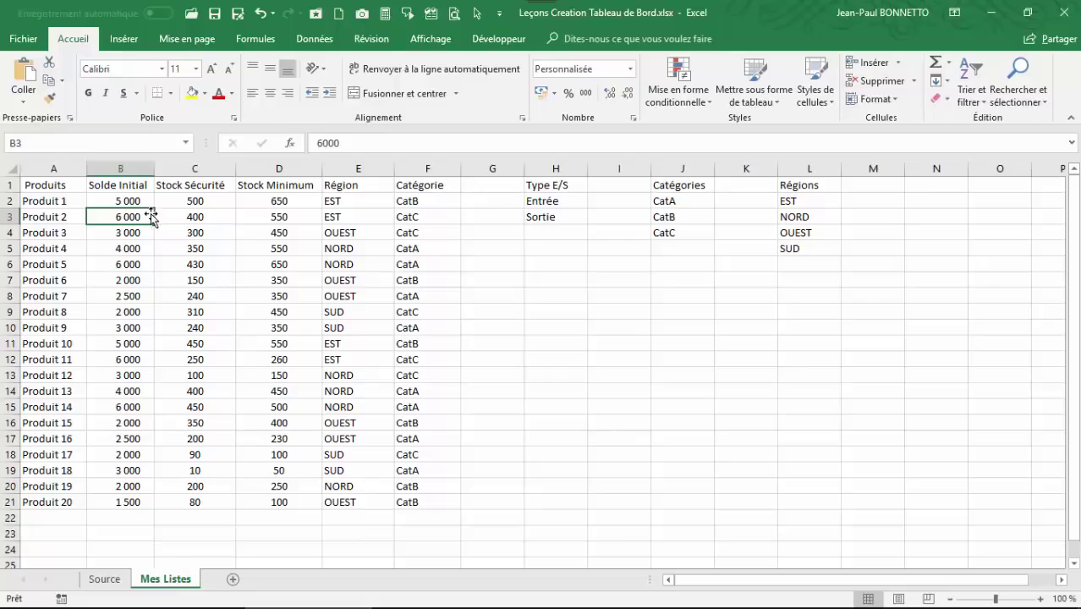
pyautogui.click(128, 236)
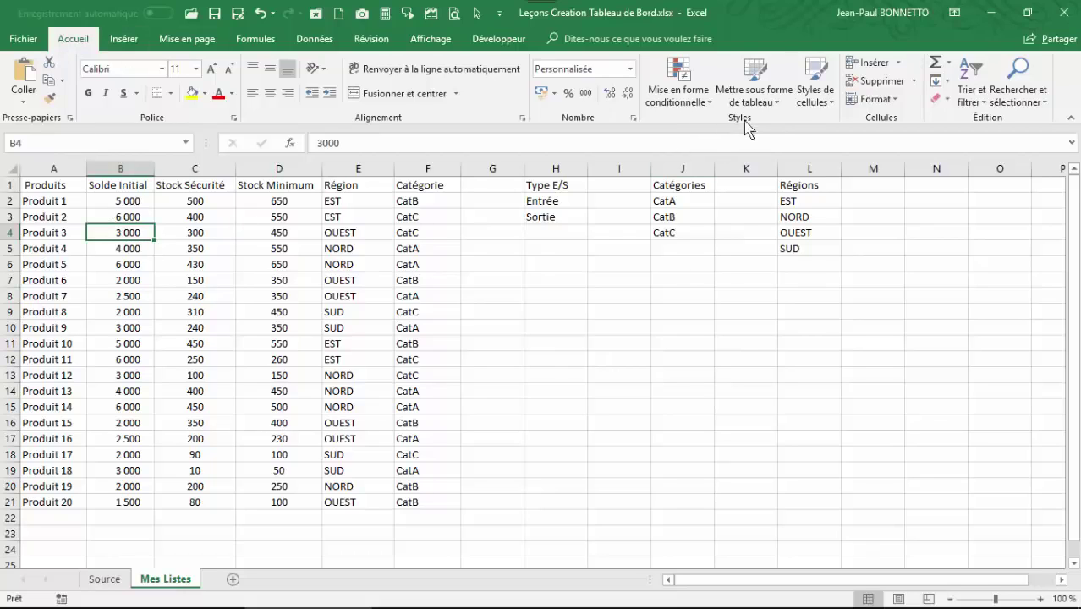
pyautogui.click(755, 95)
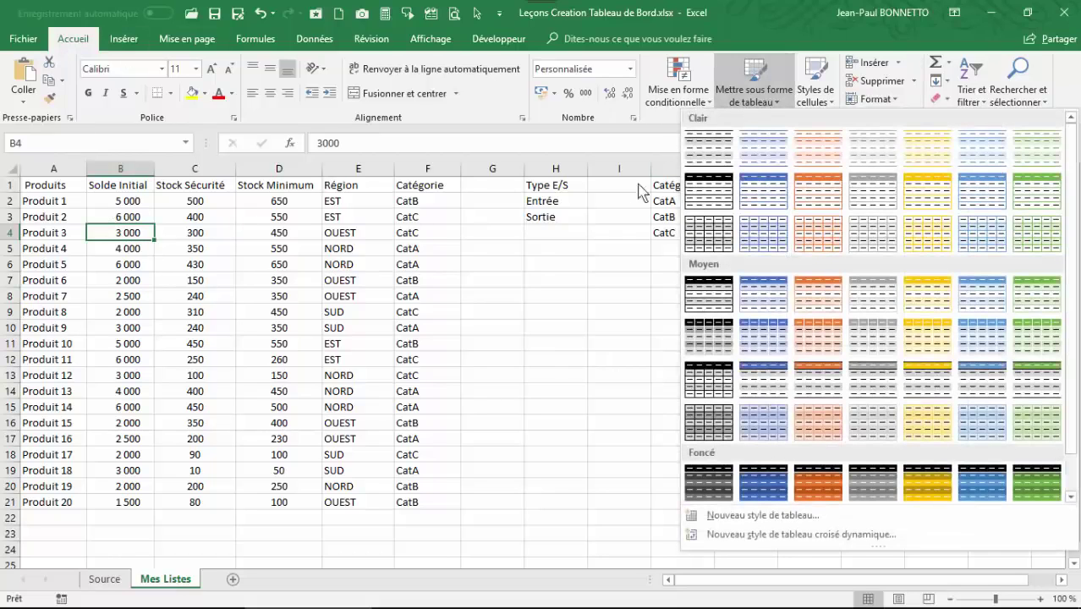
pyautogui.click(984, 302)
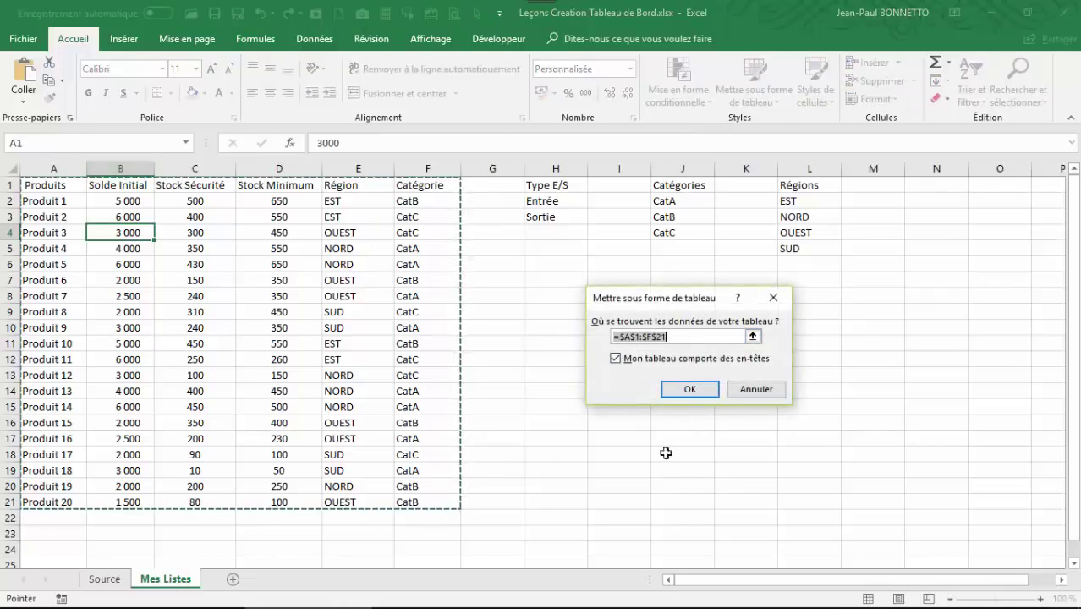
pyautogui.click(690, 391)
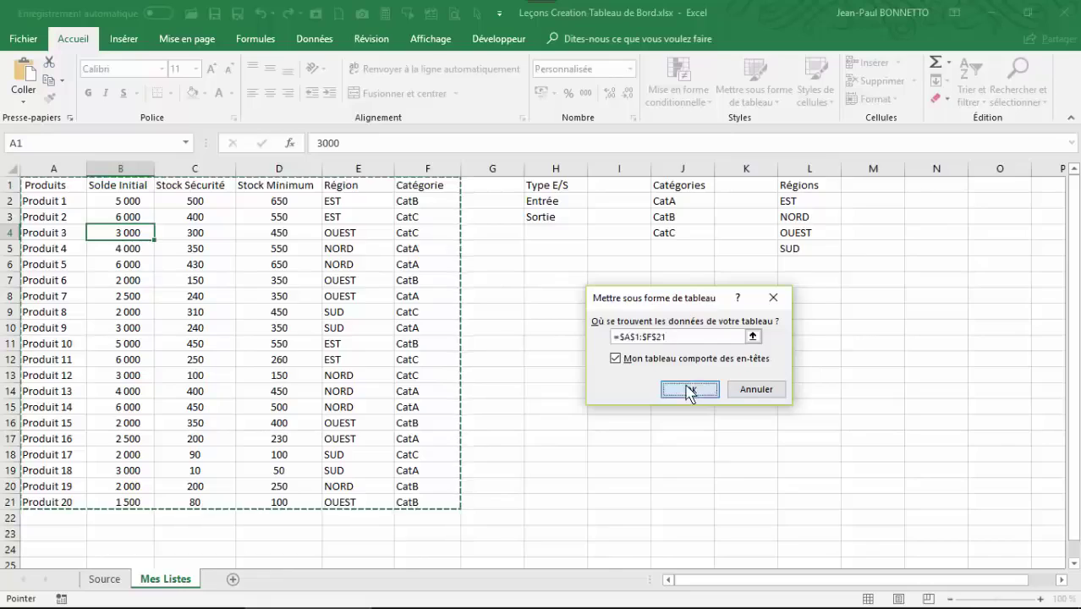
pyautogui.click(144, 248)
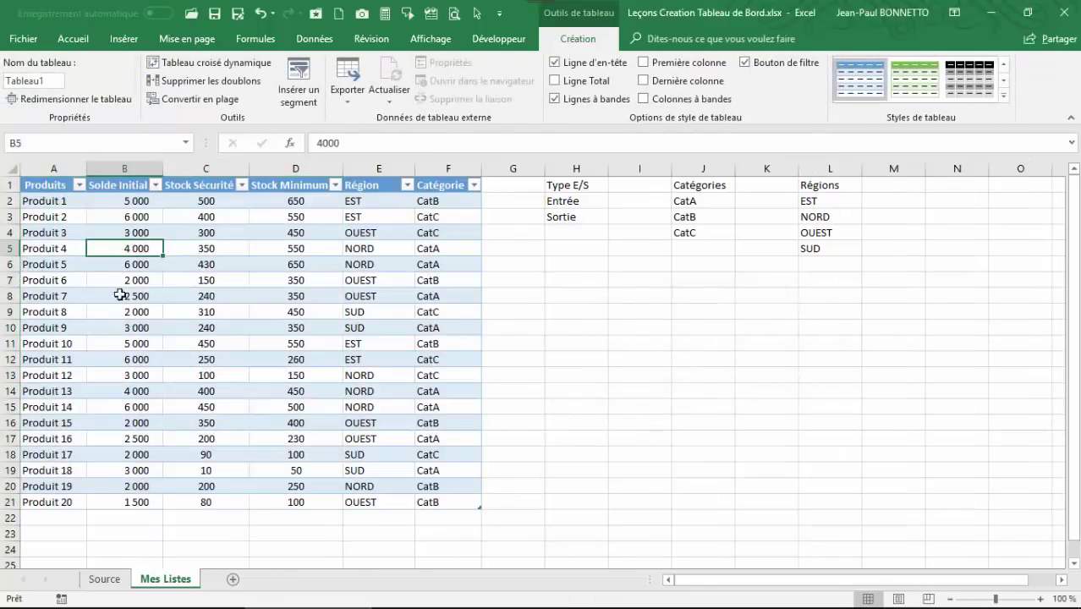
pyautogui.click(335, 312)
pyautogui.click(453, 391)
pyautogui.click(381, 439)
pyautogui.moveTo(116, 339); pyautogui.dragTo(131, 329)
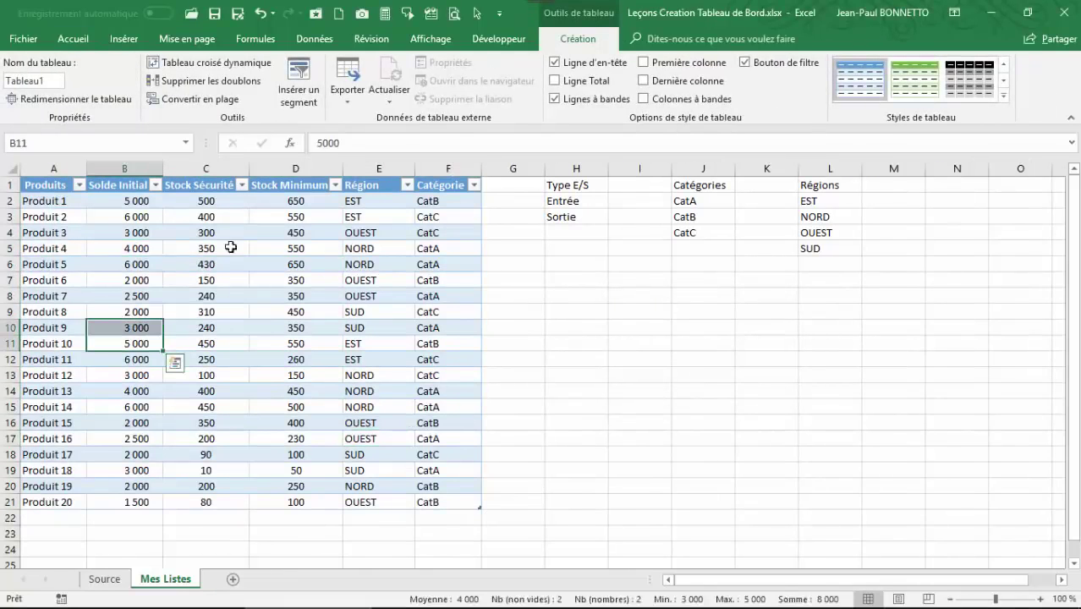
# - Change the product table's style to the banded orange one in the Moyen group
pyautogui.click(263, 246)
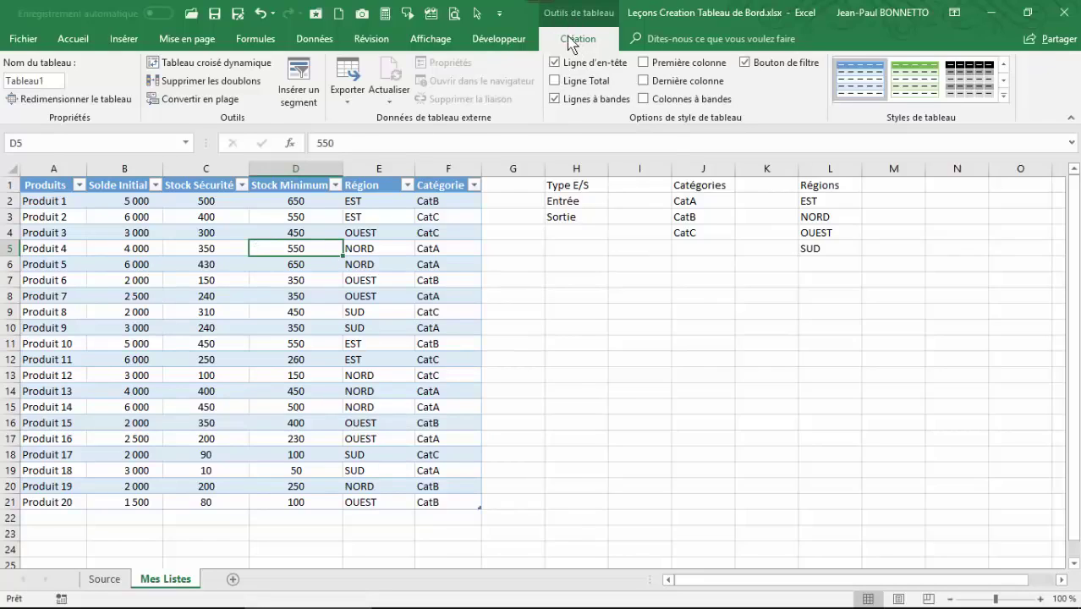
pyautogui.click(1003, 96)
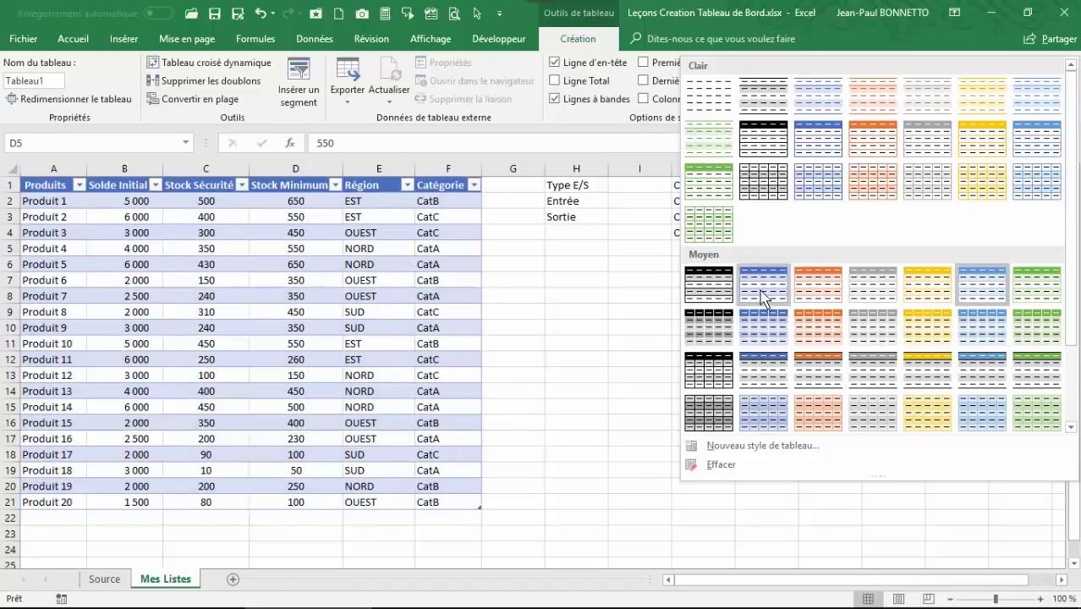
pyautogui.click(817, 287)
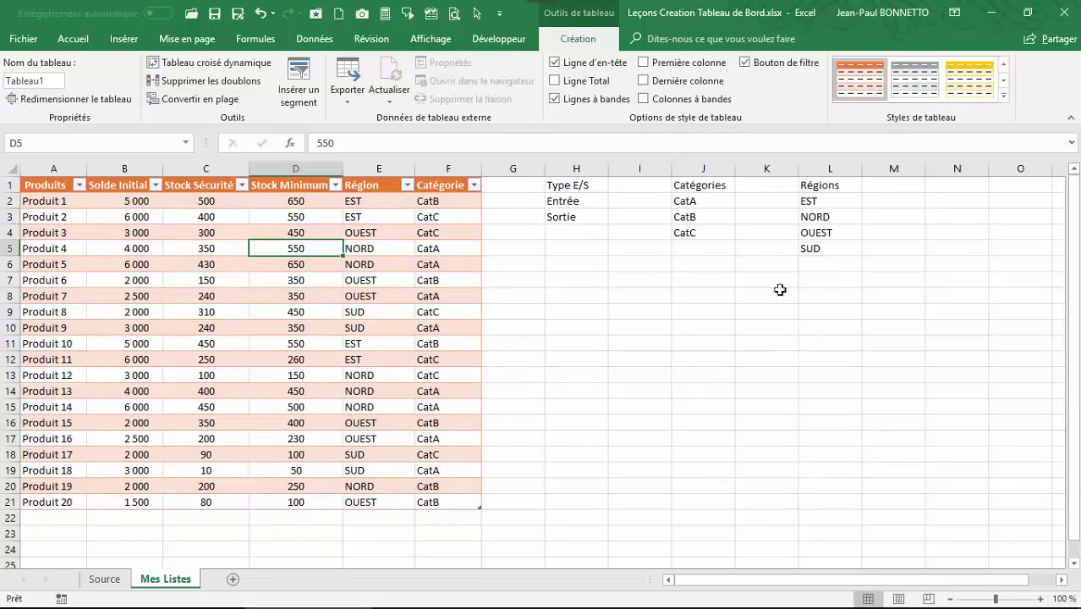
pyautogui.click(118, 218)
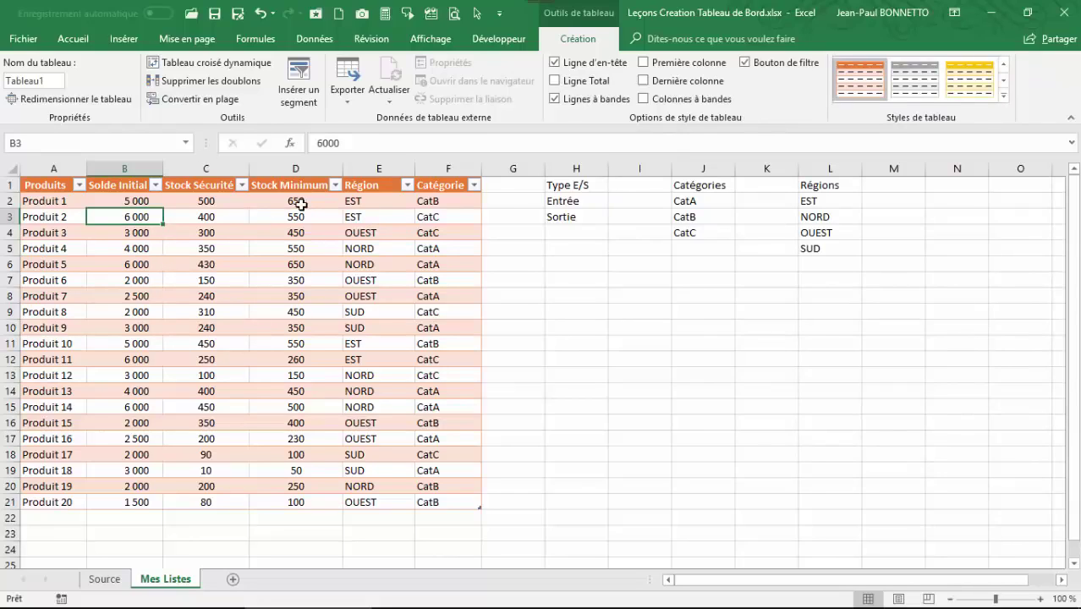
pyautogui.click(369, 211)
pyautogui.press('Left')
pyautogui.press('Left')
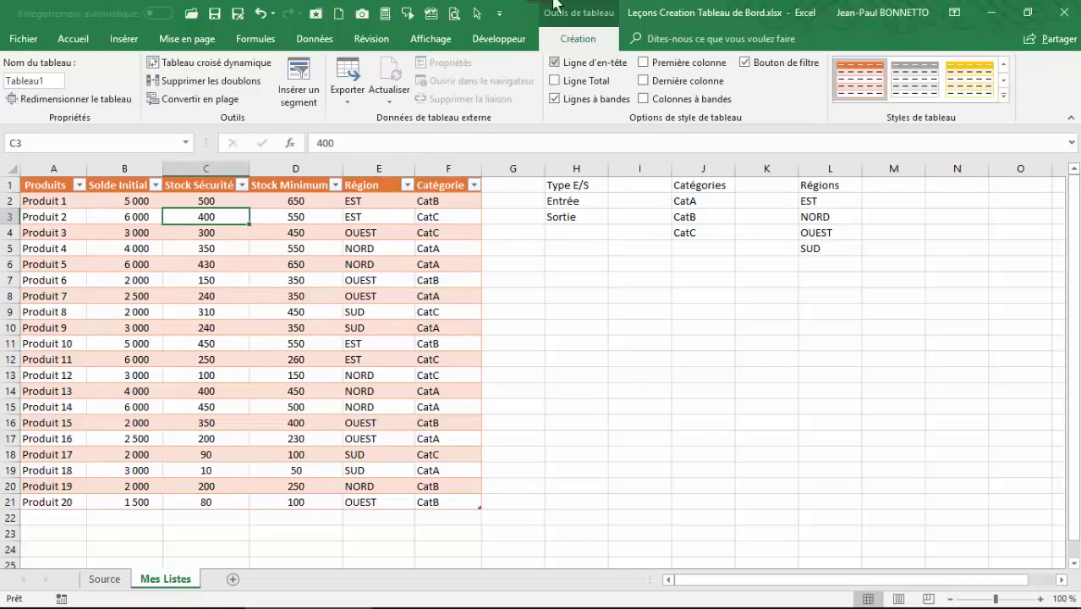
# - Rename the product table as TCatalogue
pyautogui.click(53, 81)
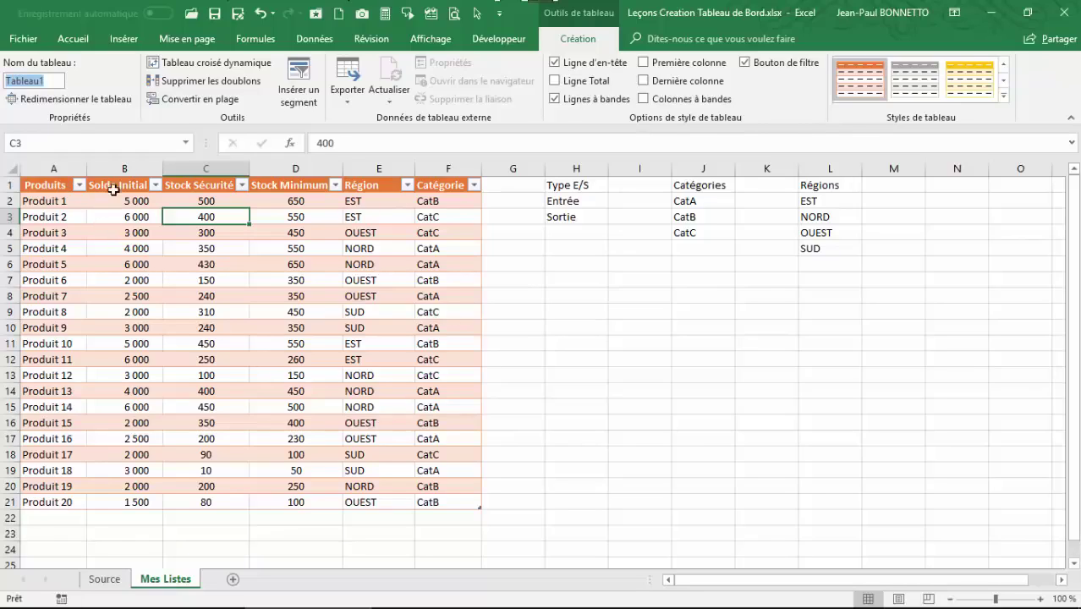
pyautogui.click(49, 77)
pyautogui.doubleClick(60, 79)
pyautogui.moveTo(49, 79); pyautogui.dragTo(0, 82)
pyautogui.write('T')
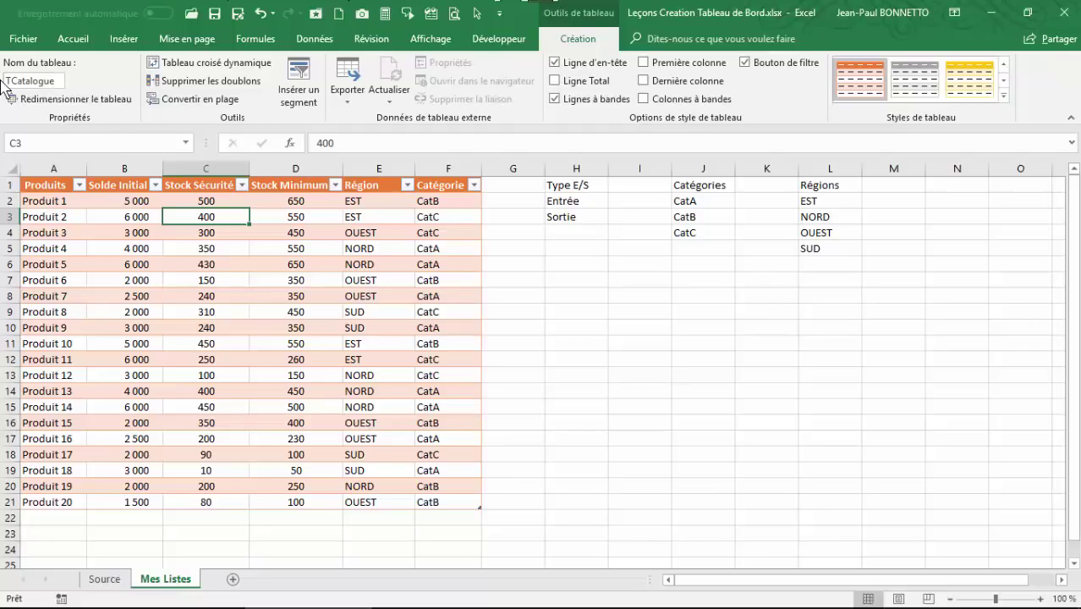
pyautogui.click(105, 229)
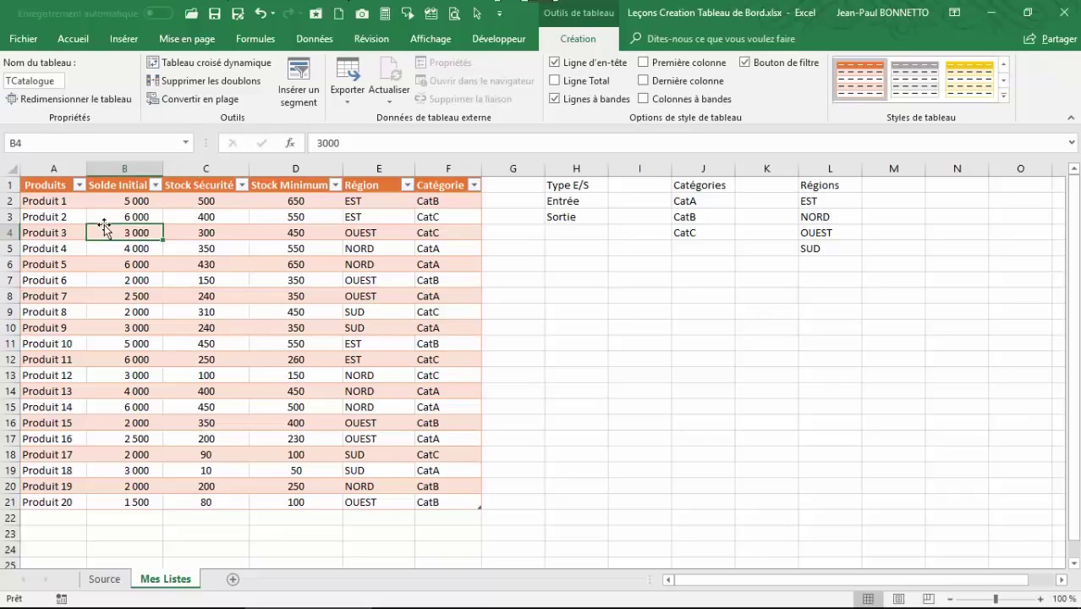
pyautogui.click(99, 203)
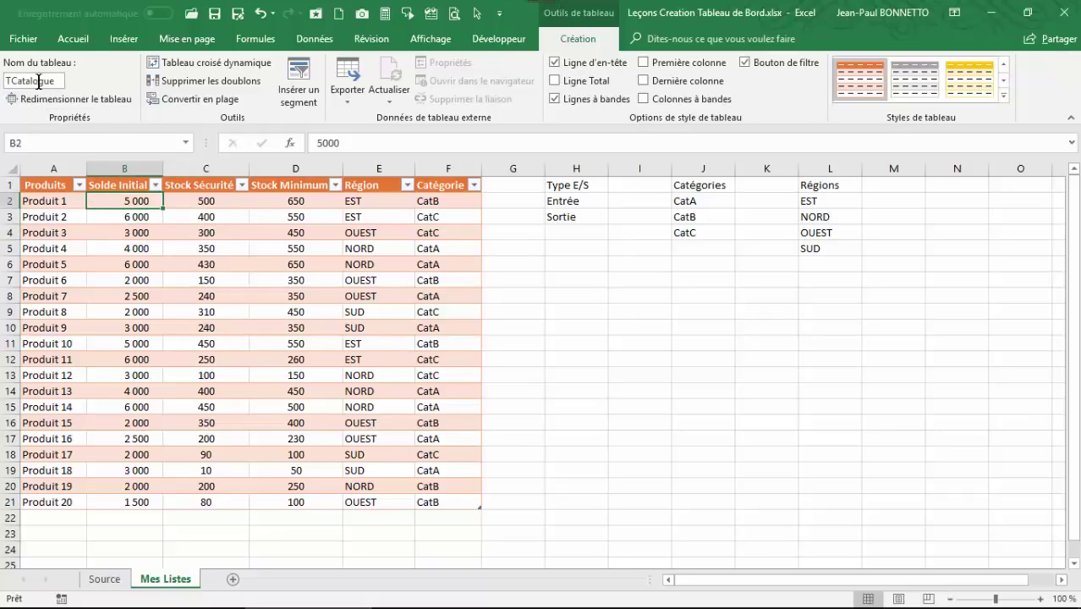
# - Format the Type E/S list H1:H3 as a table with headers, using the blue style with light bands from the Moyen group
pyautogui.moveTo(572, 191); pyautogui.dragTo(575, 216)
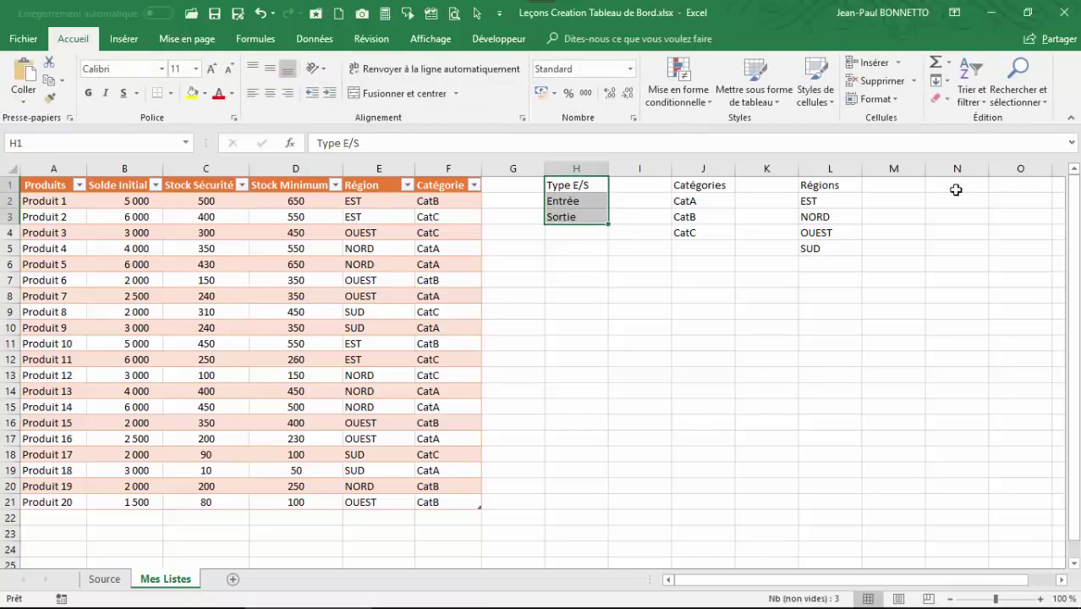
pyautogui.click(755, 95)
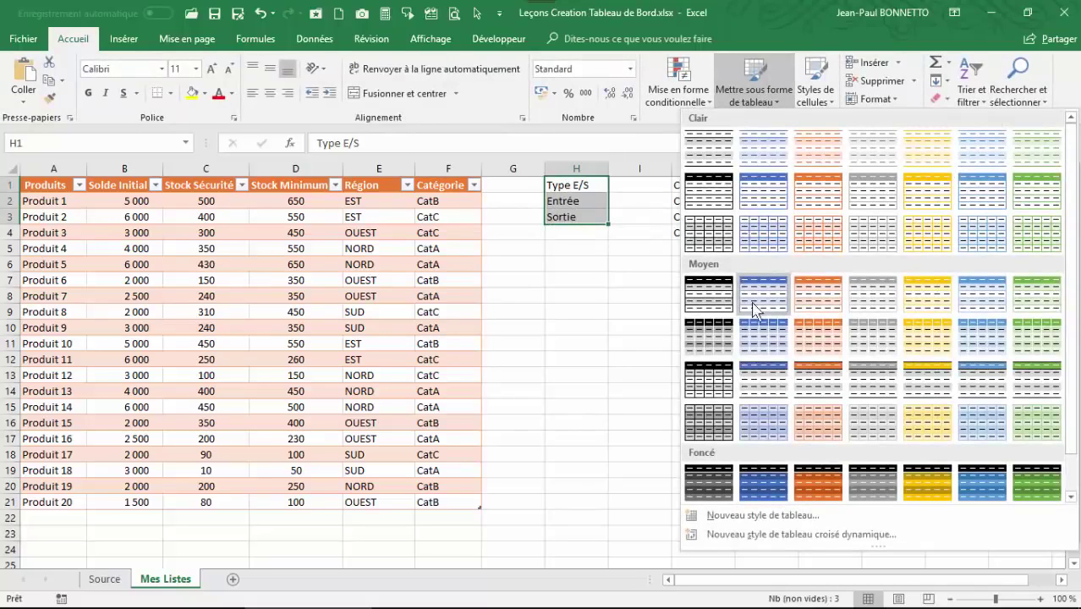
pyautogui.press('Escape')
pyautogui.click(615, 360)
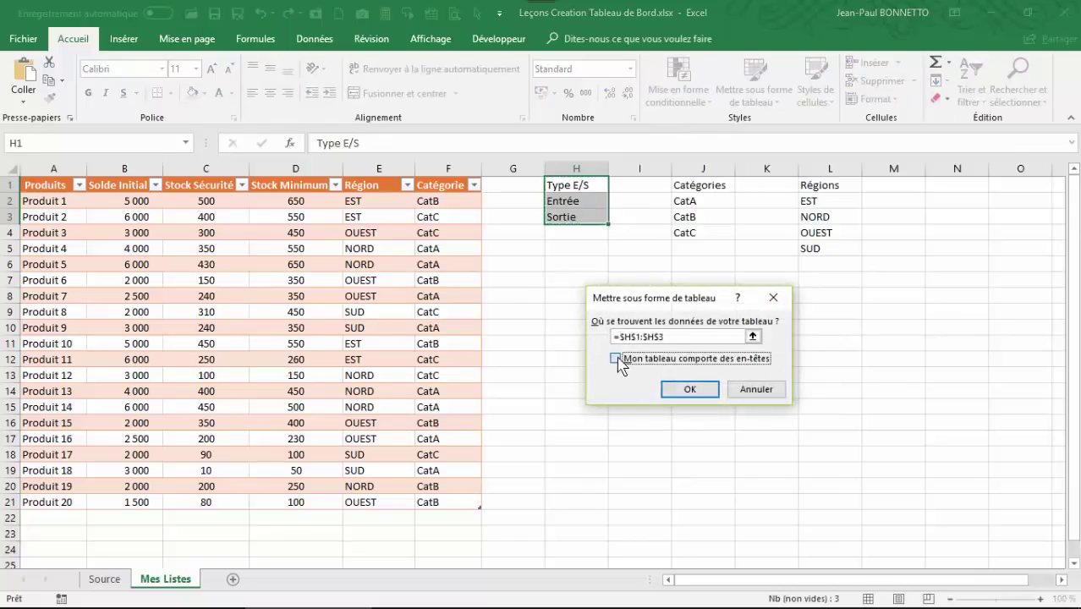
pyautogui.click(695, 392)
# - Rename the Type E/S table as TMouvement
pyautogui.click(579, 205)
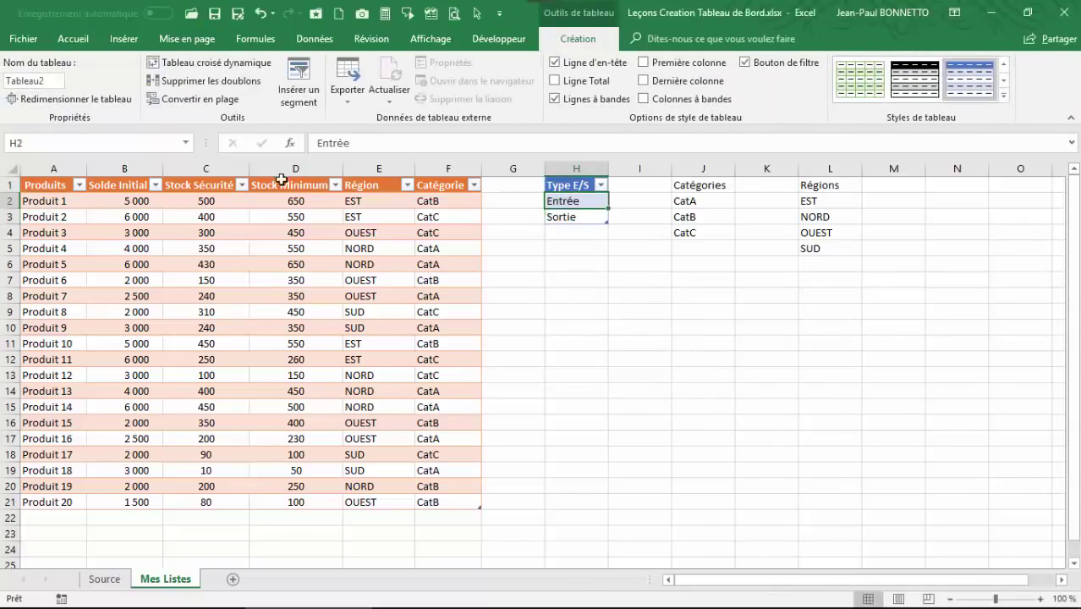
pyautogui.click(57, 78)
pyautogui.write('TMouvement')
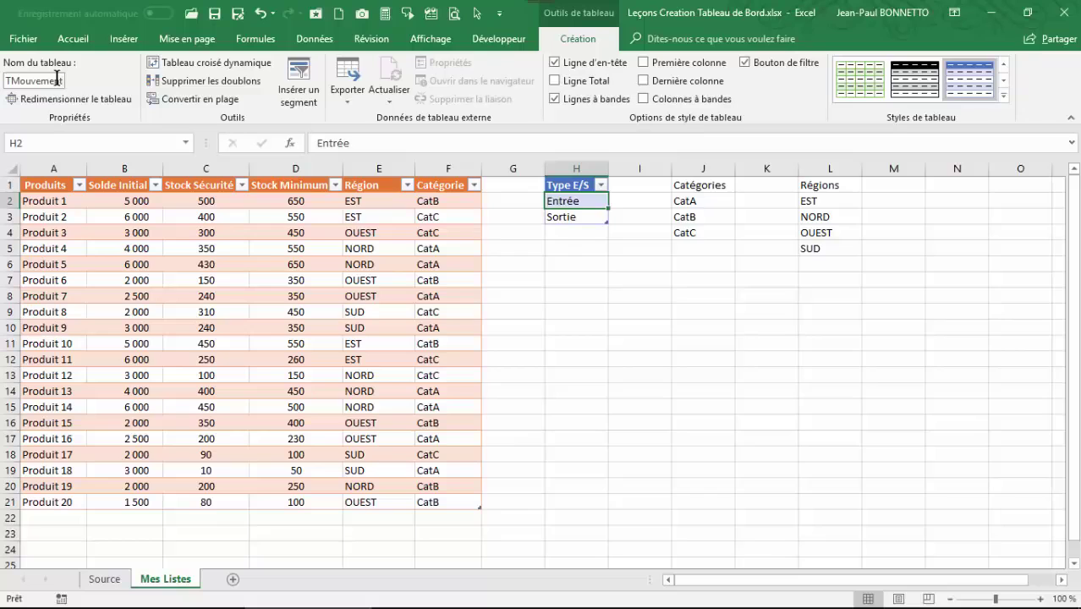
pyautogui.press('Return')
# - Format the Catégories list J1:J4 as a table with headers, using the same blue Moyen style as the Type E/S table
pyautogui.click(704, 183)
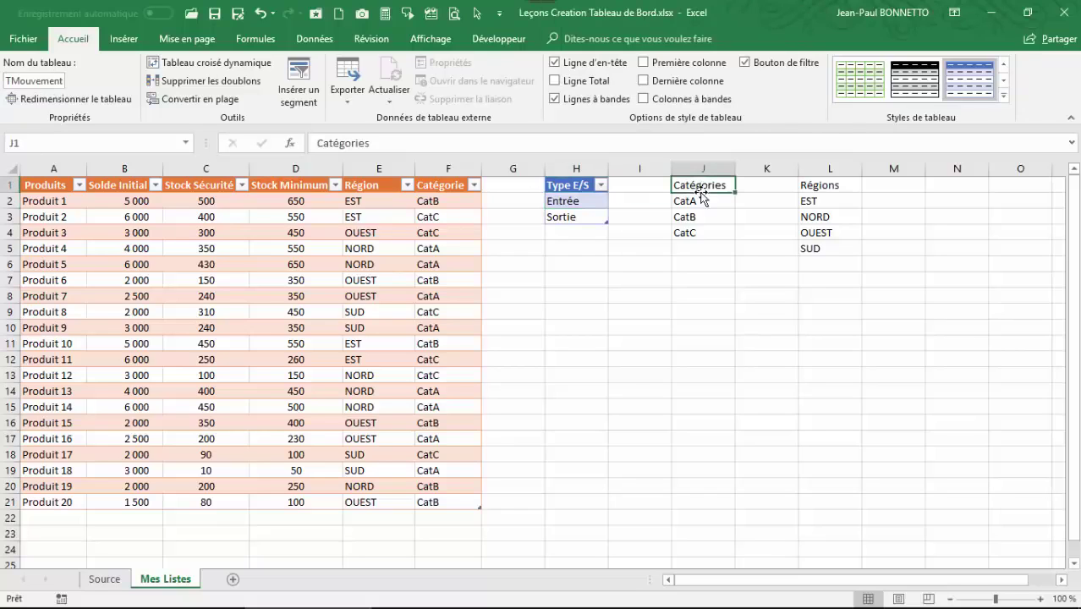
pyautogui.click(751, 89)
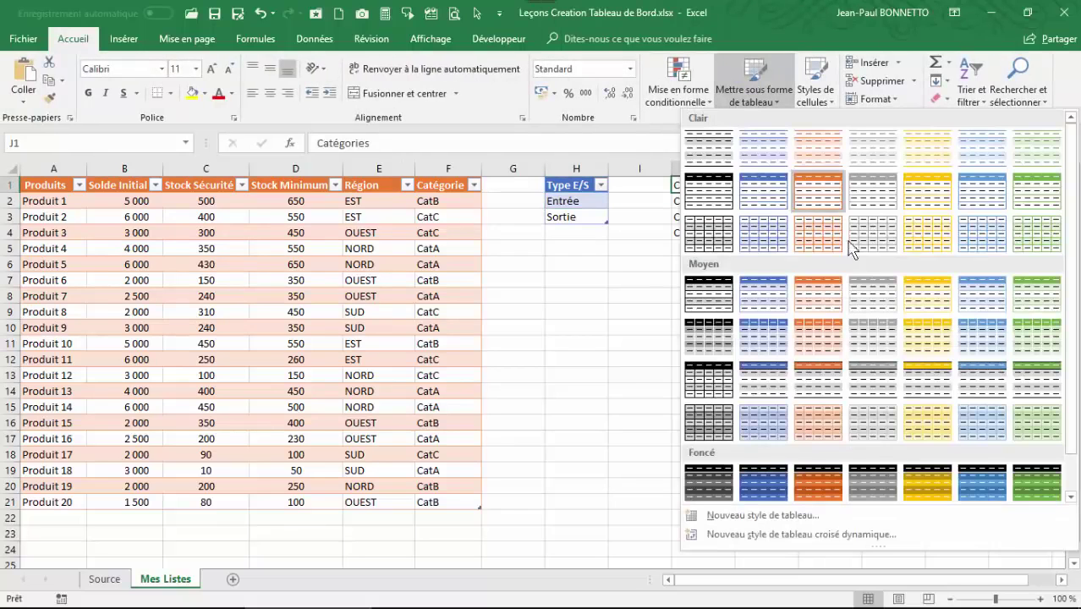
pyautogui.click(763, 296)
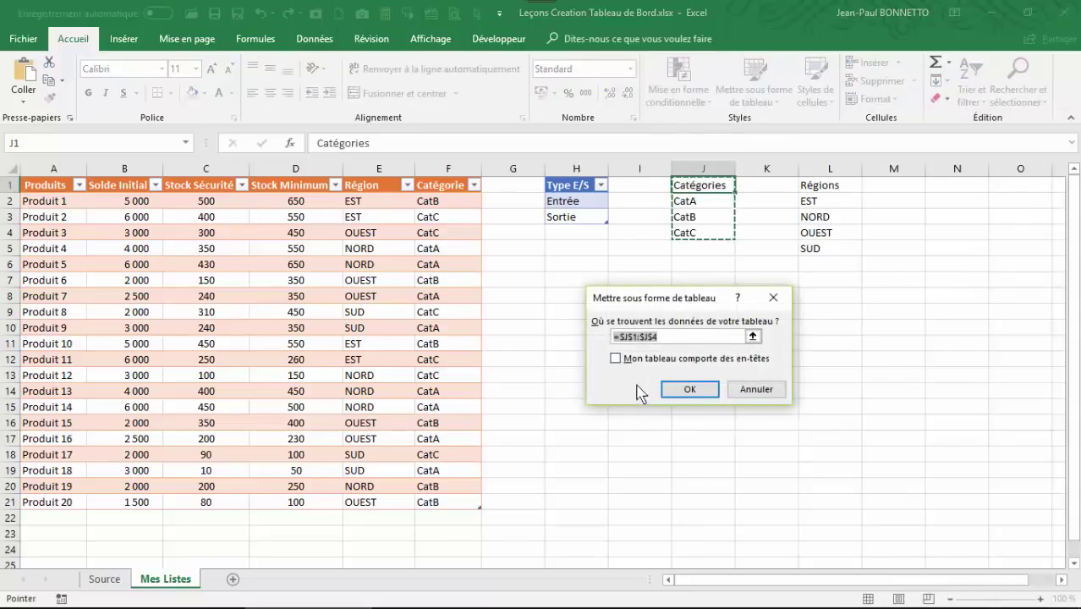
pyautogui.click(616, 359)
pyautogui.click(690, 390)
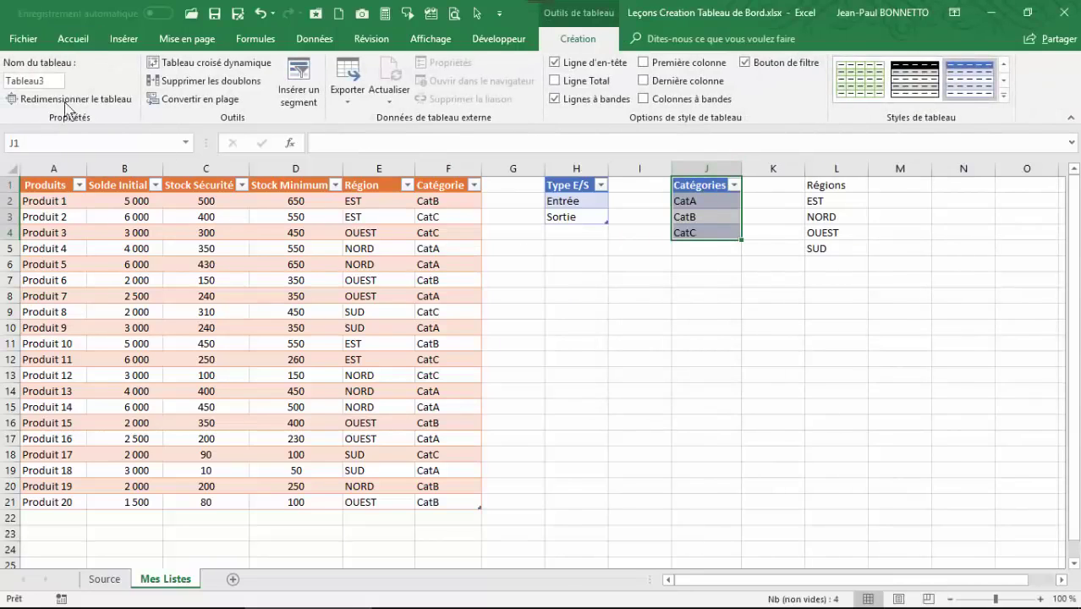
# - Rename the Catégories table as TCategories
pyautogui.click(53, 80)
pyautogui.write('TCate')
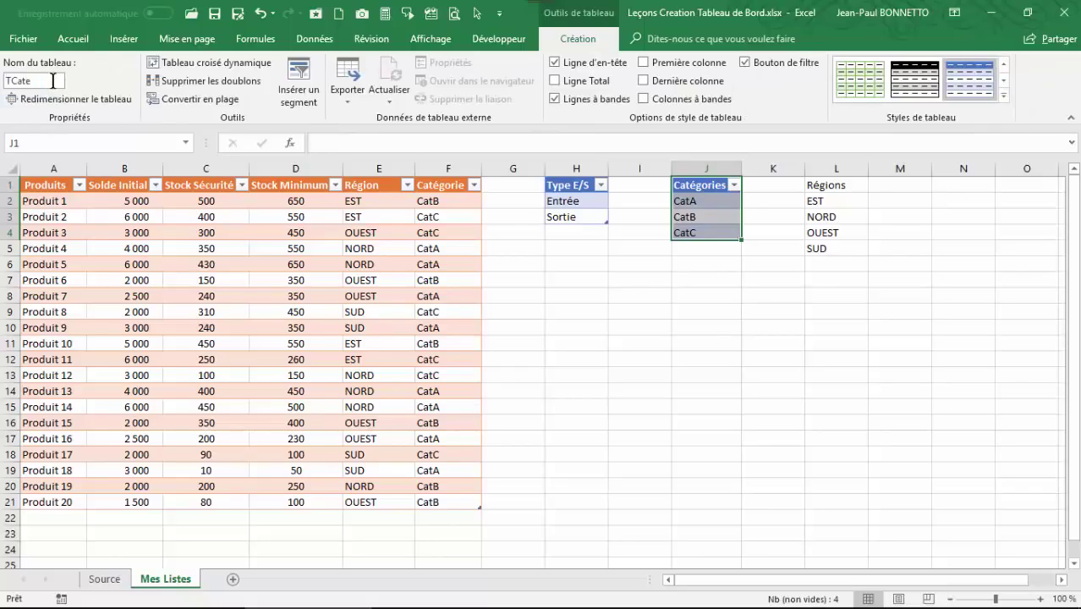
pyautogui.write('gories')
pyautogui.press('Return')
# - Format the Régions list L1:L5 as a table with headers, using the same blue Moyen style
pyautogui.click(822, 217)
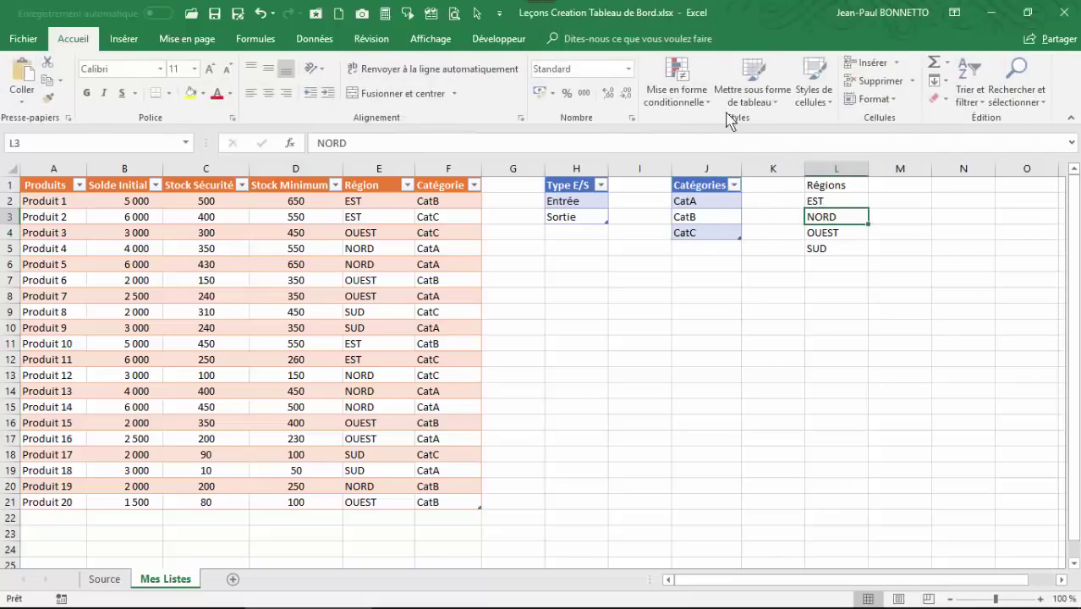
pyautogui.click(719, 96)
pyautogui.click(764, 274)
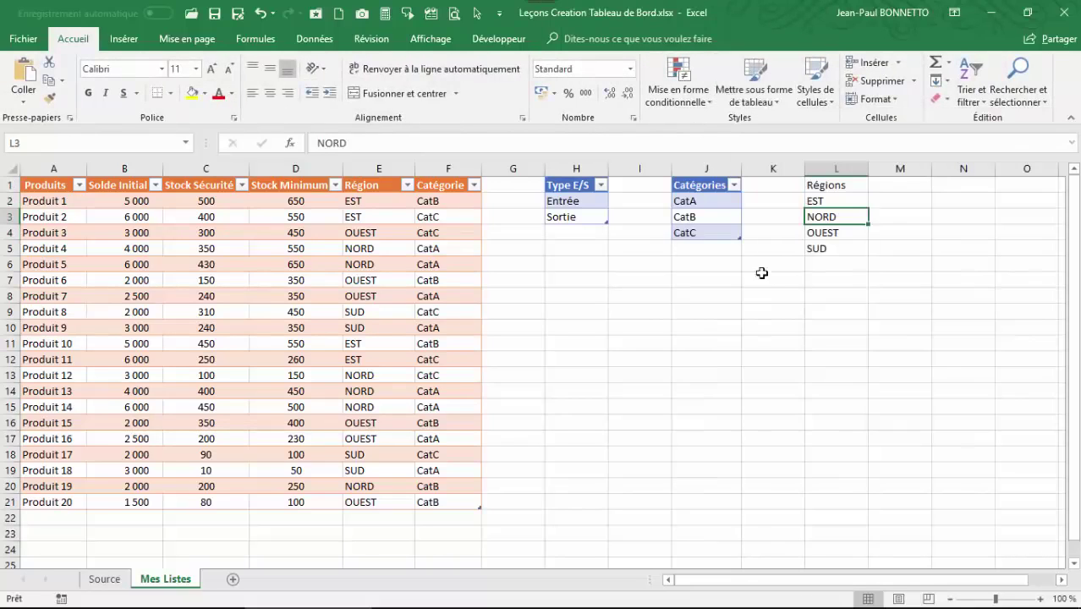
pyautogui.click(615, 358)
pyautogui.click(689, 389)
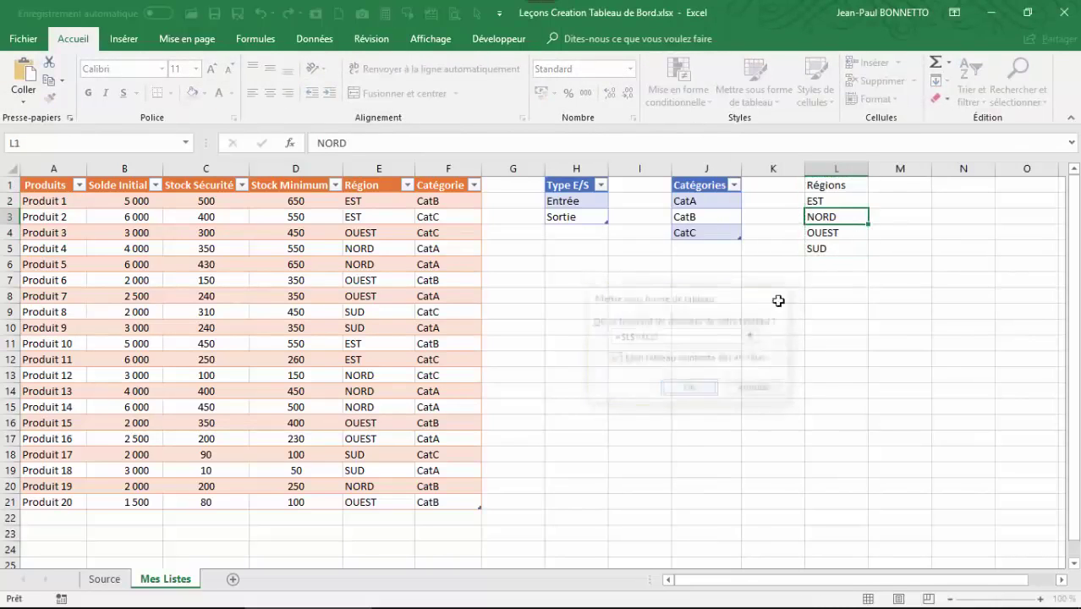
# - Rename the Régions table as TRegion
pyautogui.click(57, 82)
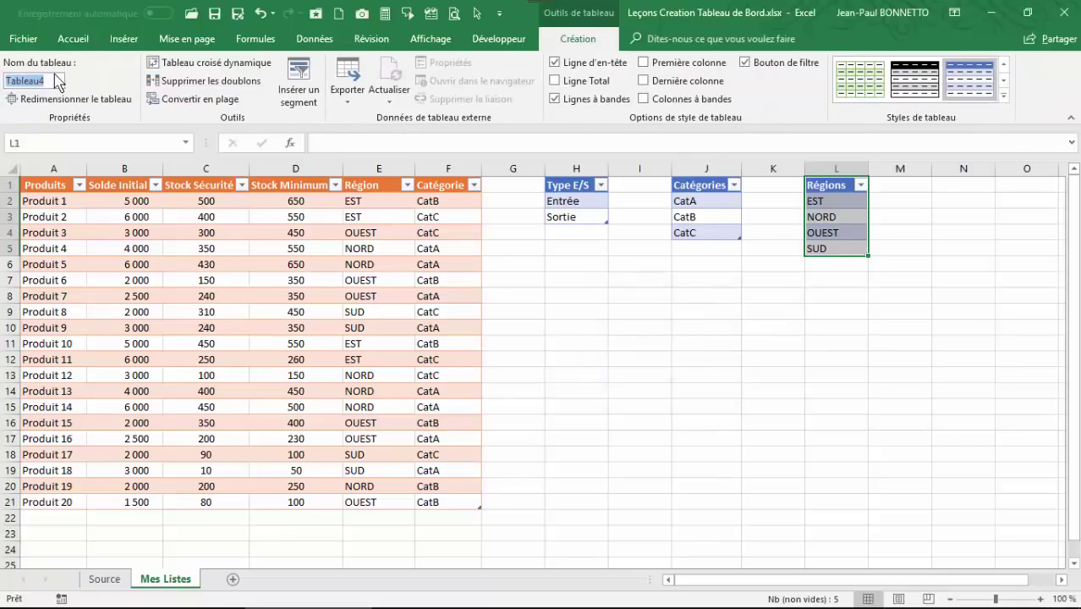
pyautogui.write('TRegion')
pyautogui.press('Return')
pyautogui.click(228, 275)
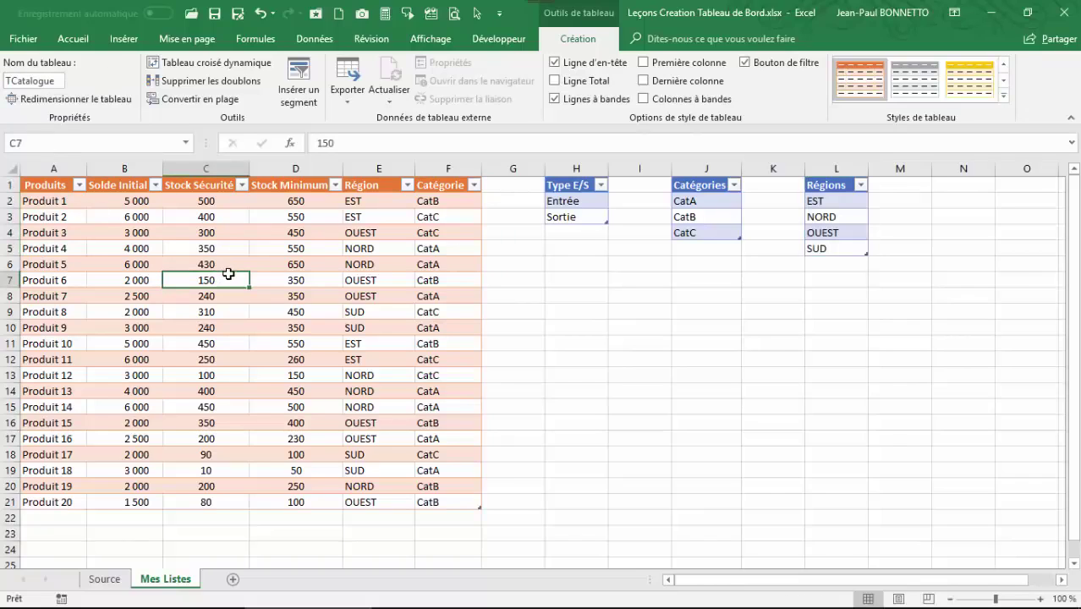
pyautogui.click(565, 203)
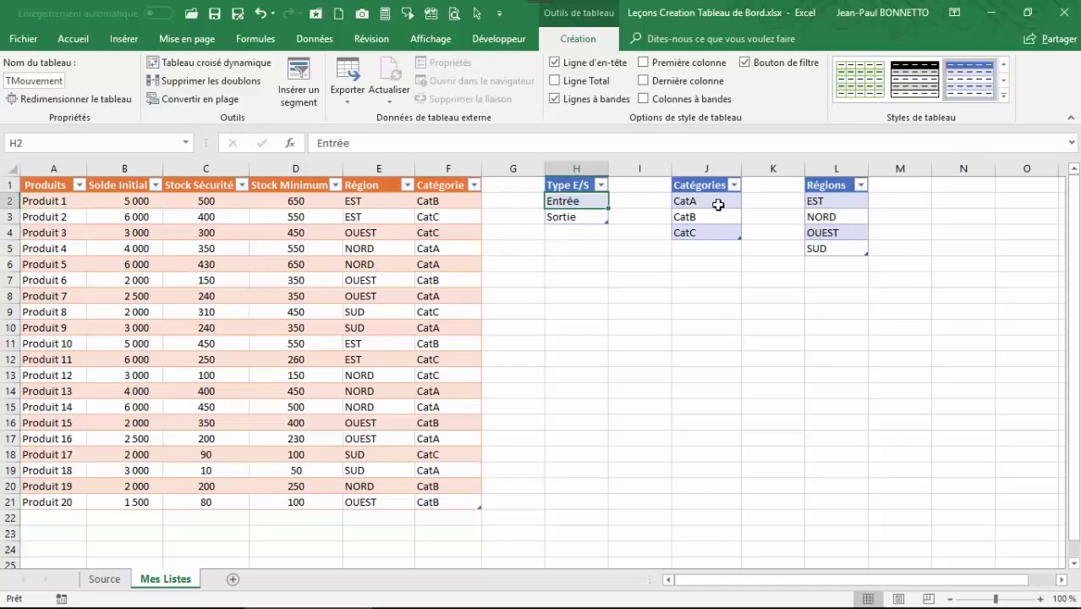
# - Narrow the empty columns G, I and K between the tables into thin separators
pyautogui.moveTo(542, 168); pyautogui.dragTo(501, 168)
pyautogui.moveTo(627, 168); pyautogui.dragTo(582, 168)
pyautogui.moveTo(715, 168); pyautogui.dragTo(668, 196)
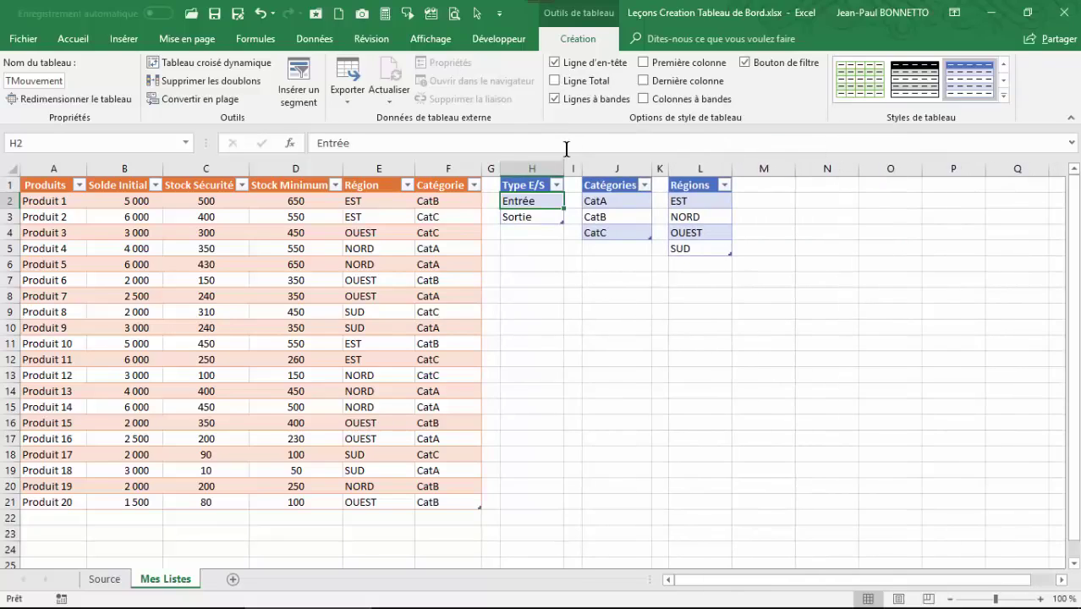
pyautogui.moveTo(580, 168); pyautogui.dragTo(580, 168)
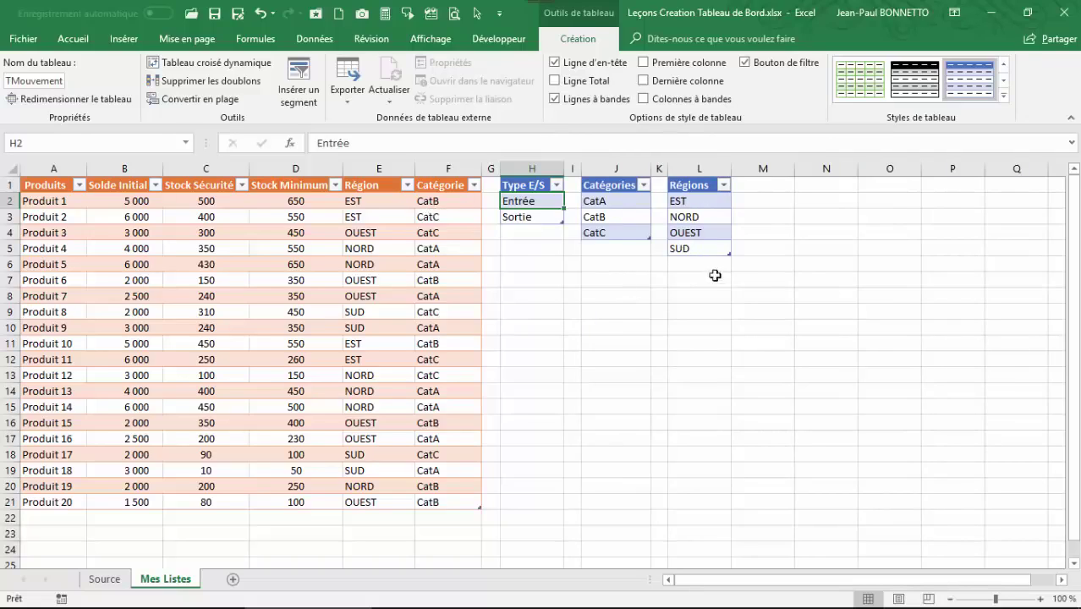
# - Enter the test header trt in M1, directly beside the Régions table
pyautogui.click(773, 184)
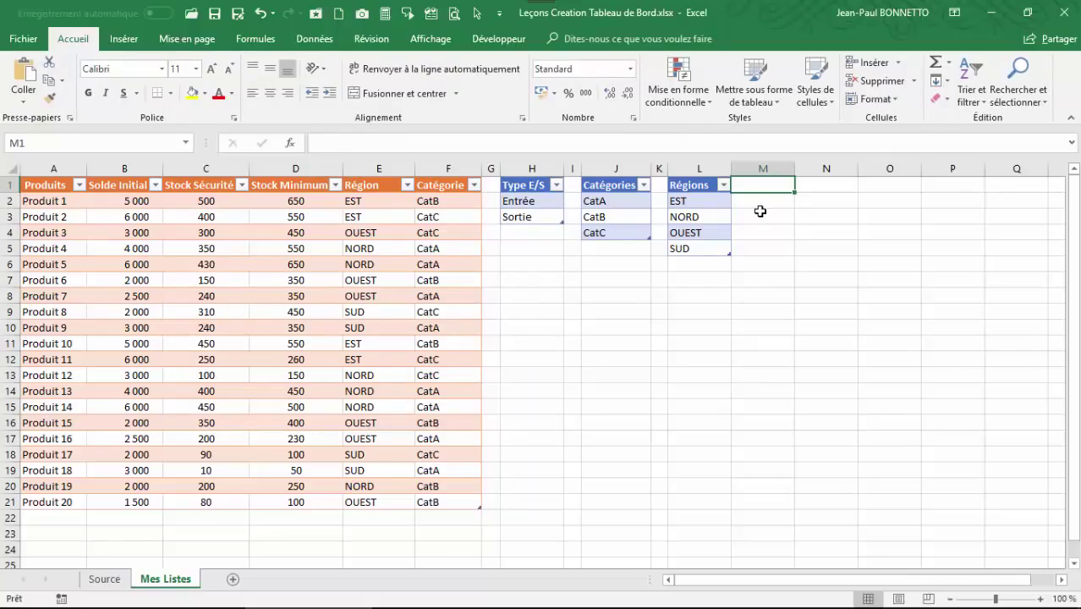
pyautogui.write('trt')
pyautogui.press('Return')
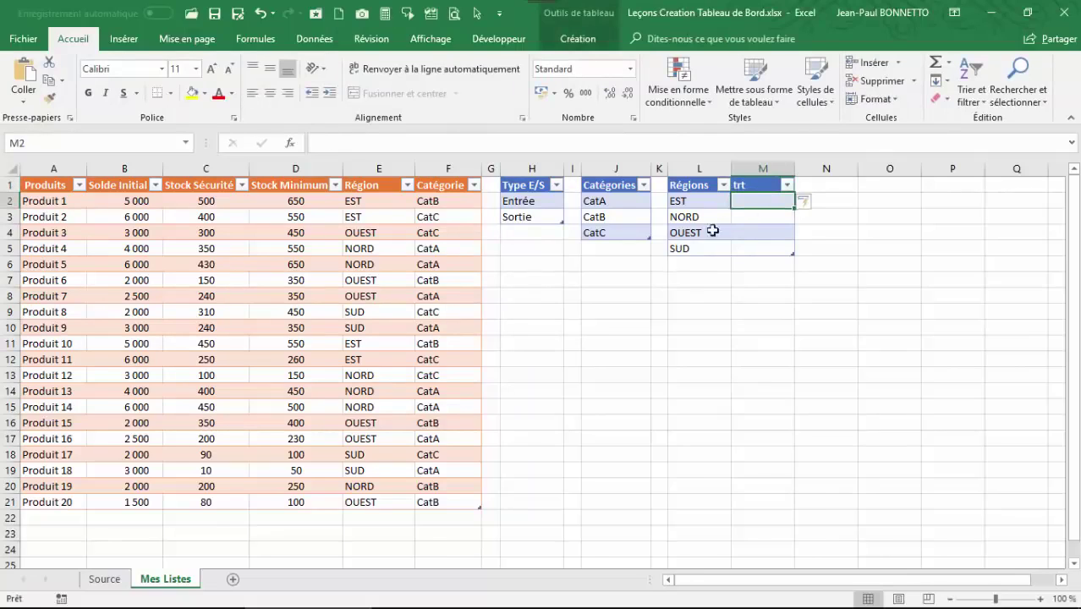
# - Delete the whole column M containing the trt test header
pyautogui.click(698, 196)
pyautogui.click(773, 170)
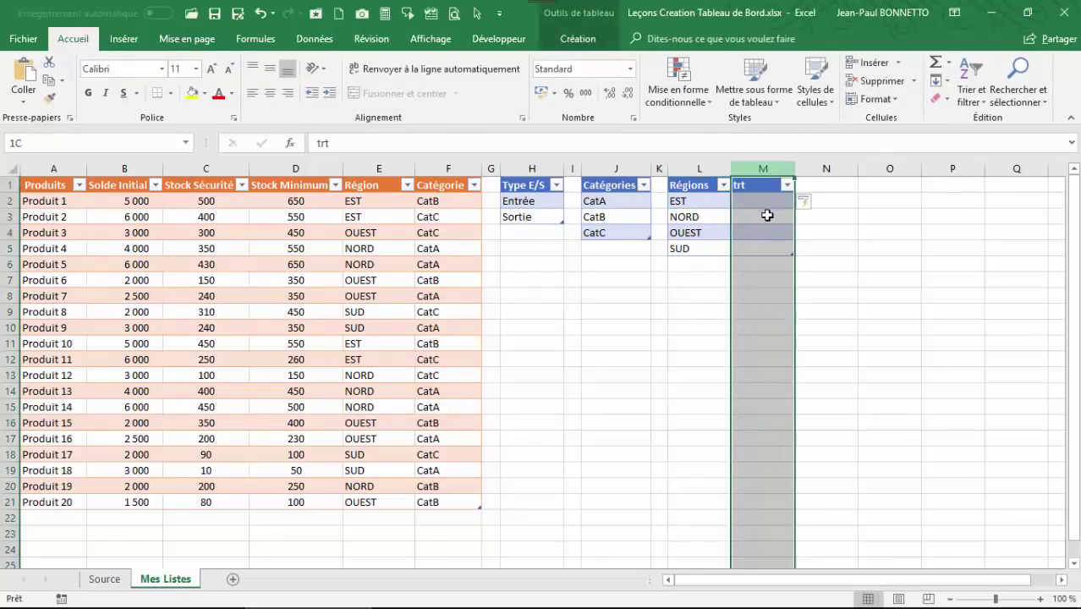
pyautogui.rightClick(762, 170)
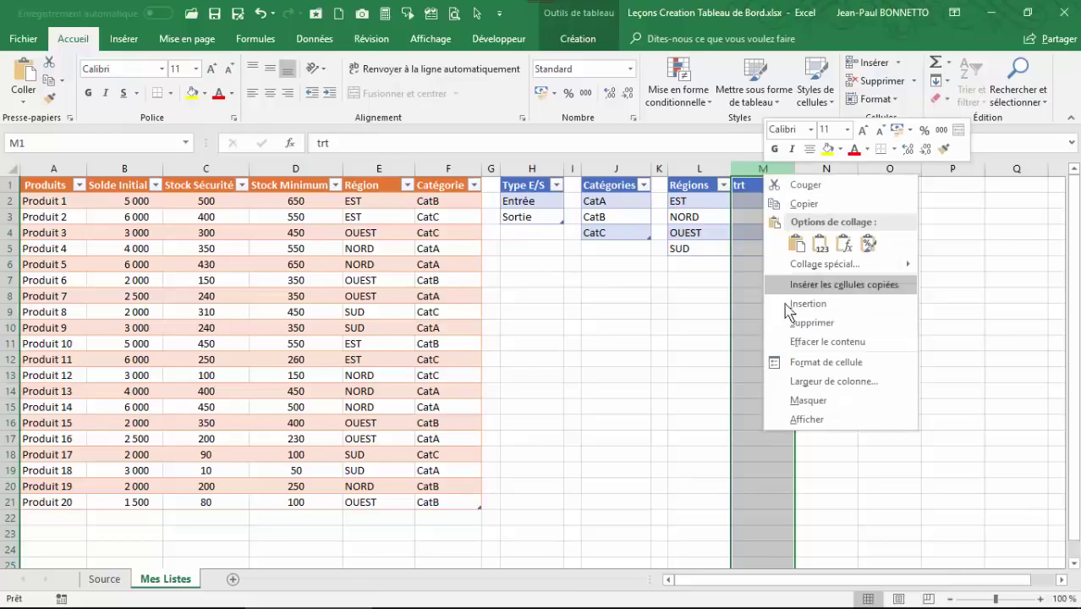
pyautogui.click(799, 318)
# - Narrow the empty column M beside the Régions table to match the other thin separator columns
pyautogui.click(780, 281)
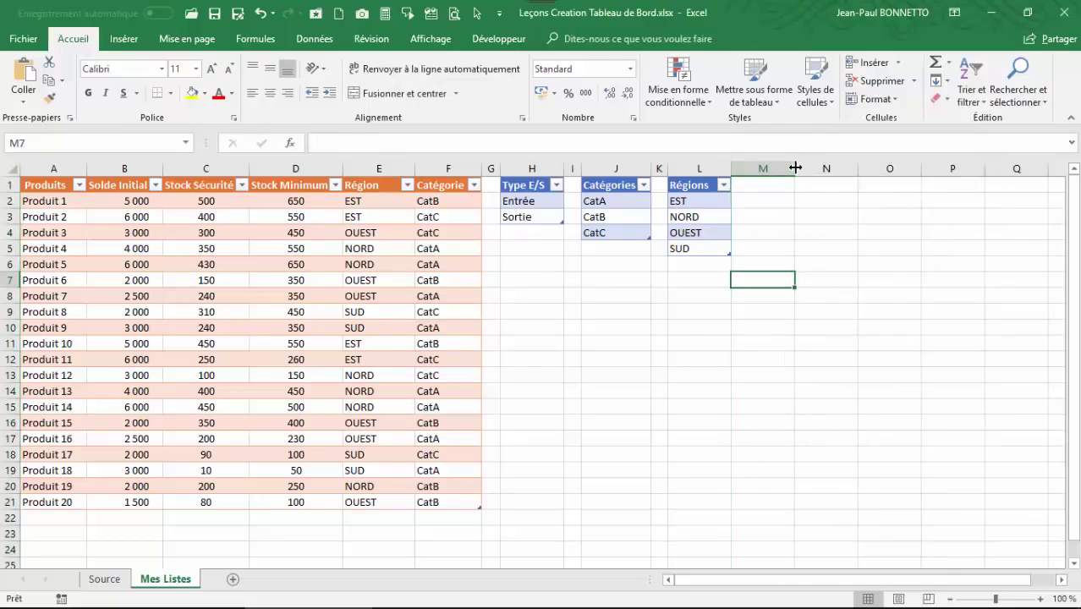
pyautogui.moveTo(795, 169); pyautogui.dragTo(748, 215)
pyautogui.click(670, 296)
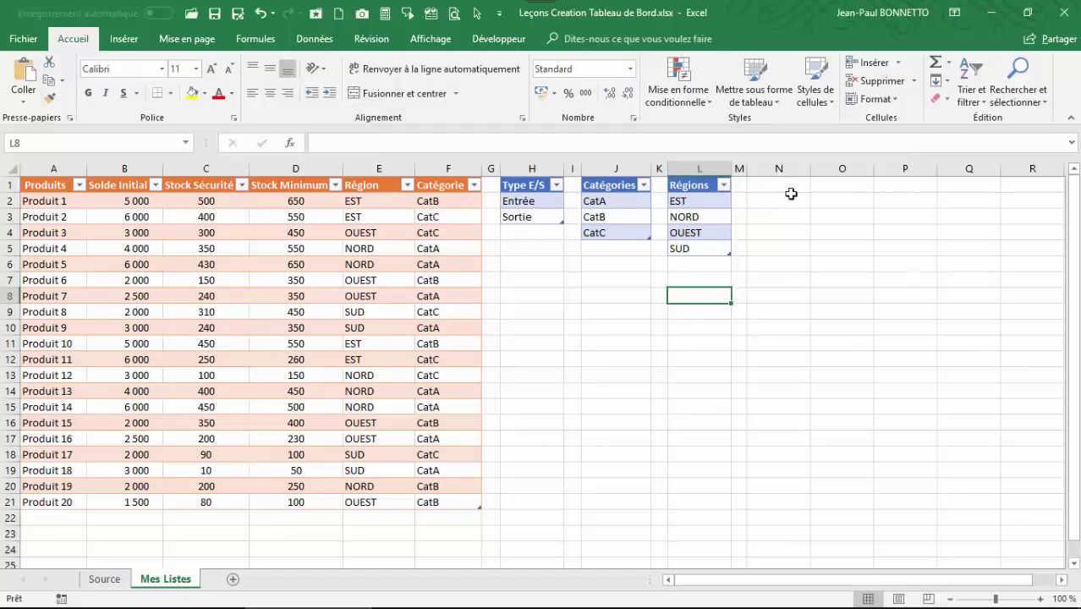
# - Fill the narrow separator columns G, I, K and M with the same grey colour
pyautogui.click(491, 169)
pyautogui.click(204, 93)
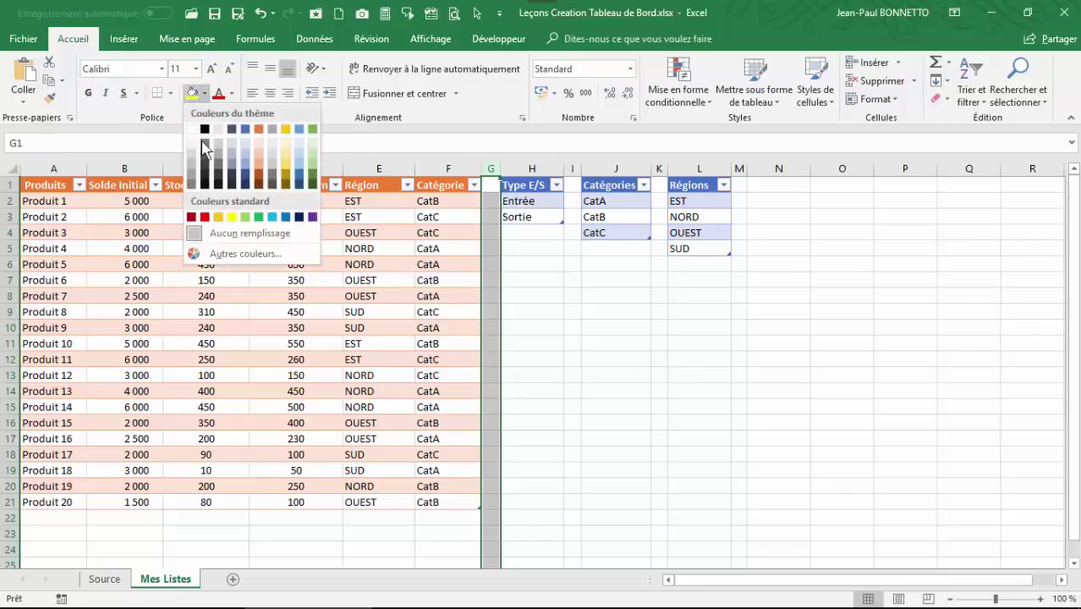
pyautogui.click(204, 161)
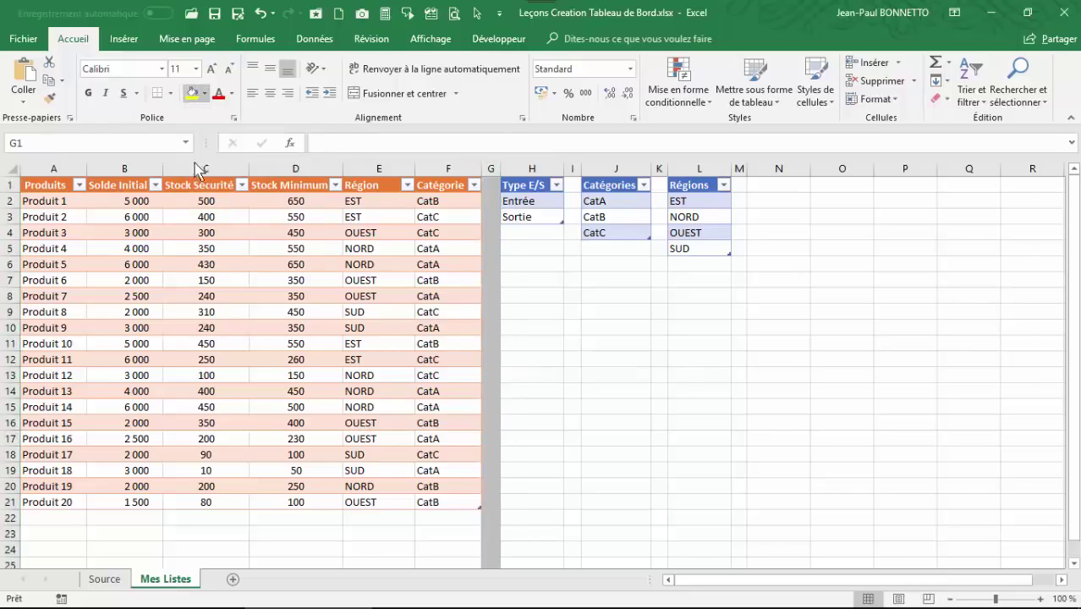
pyautogui.click(573, 169)
pyautogui.click(192, 93)
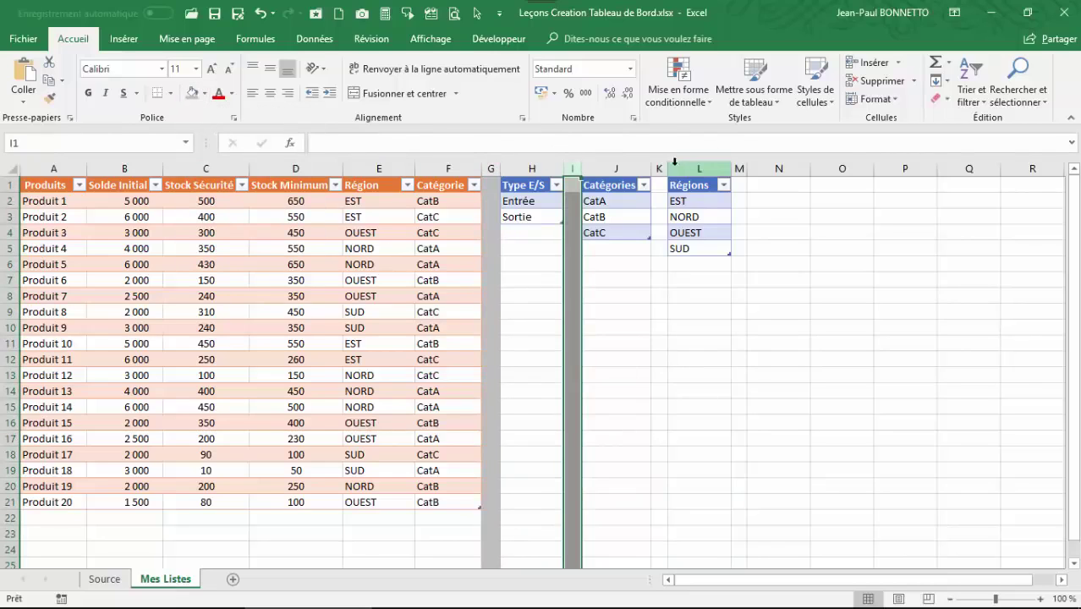
pyautogui.click(659, 169)
pyautogui.click(192, 93)
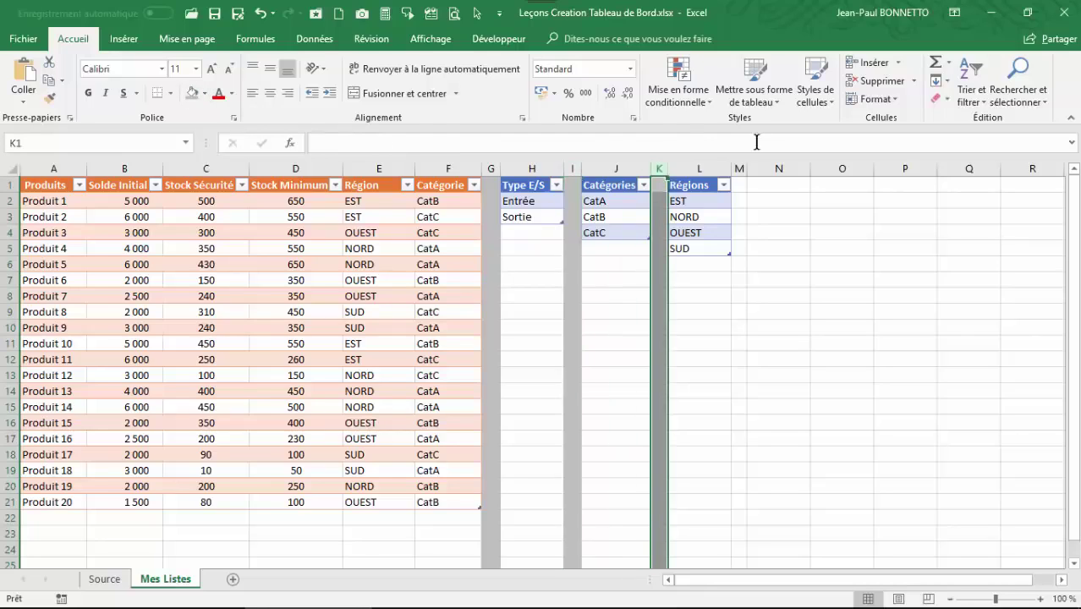
pyautogui.click(739, 169)
pyautogui.click(192, 93)
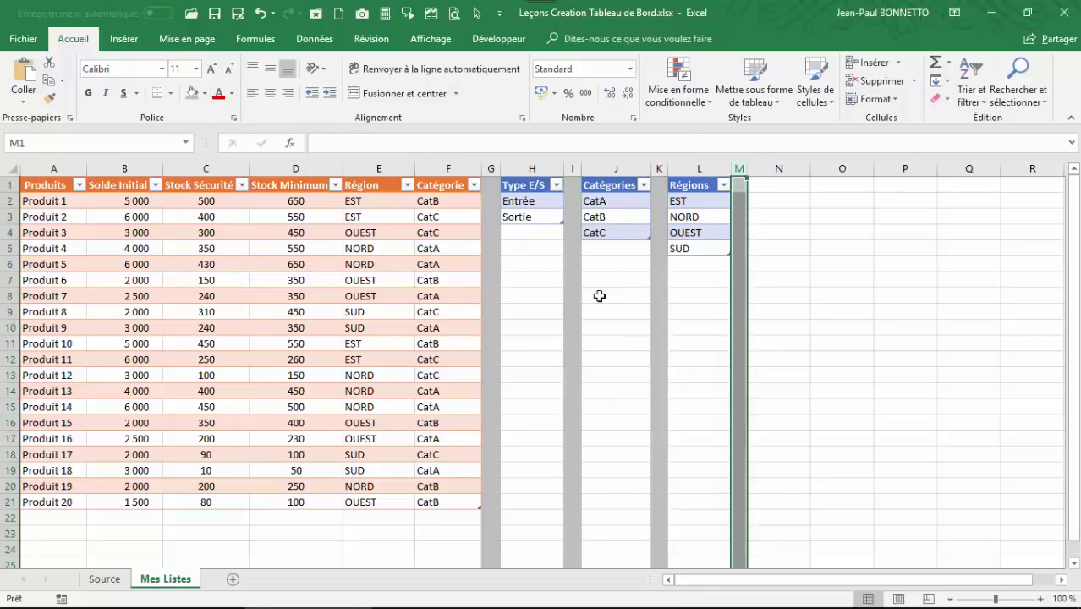
pyautogui.click(599, 295)
pyautogui.click(630, 340)
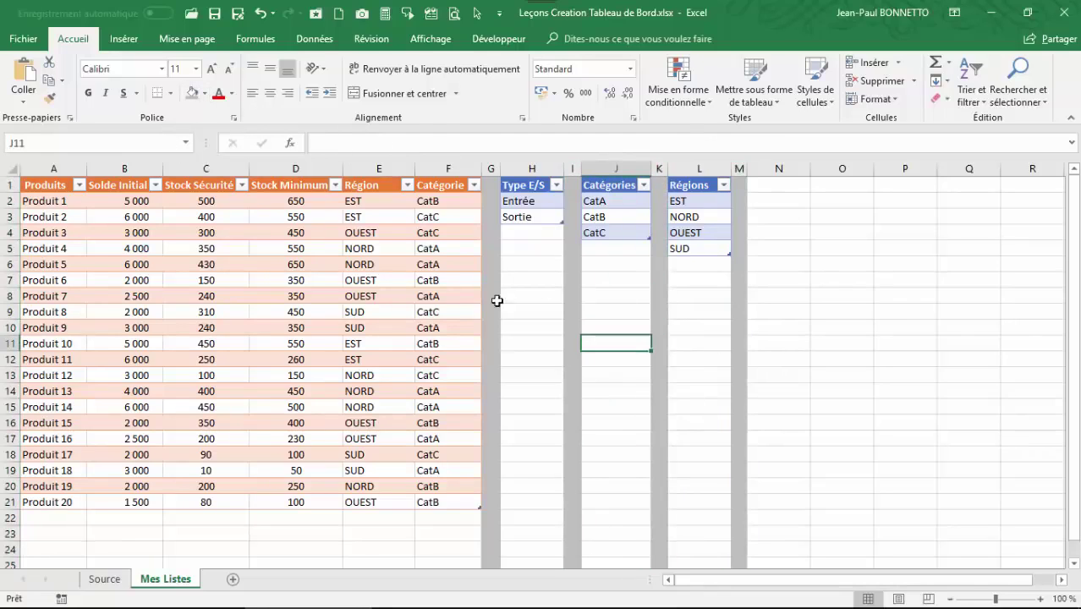
# - Hide the gridlines on the Mes Listes sheet
pyautogui.click(401, 348)
pyautogui.click(877, 285)
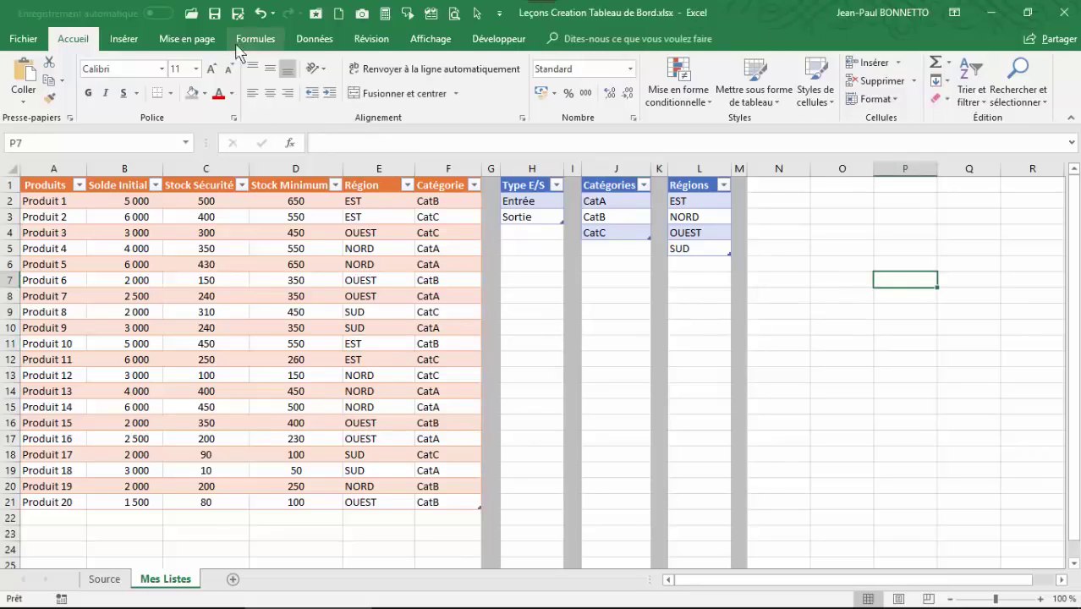
pyautogui.click(123, 40)
pyautogui.click(414, 40)
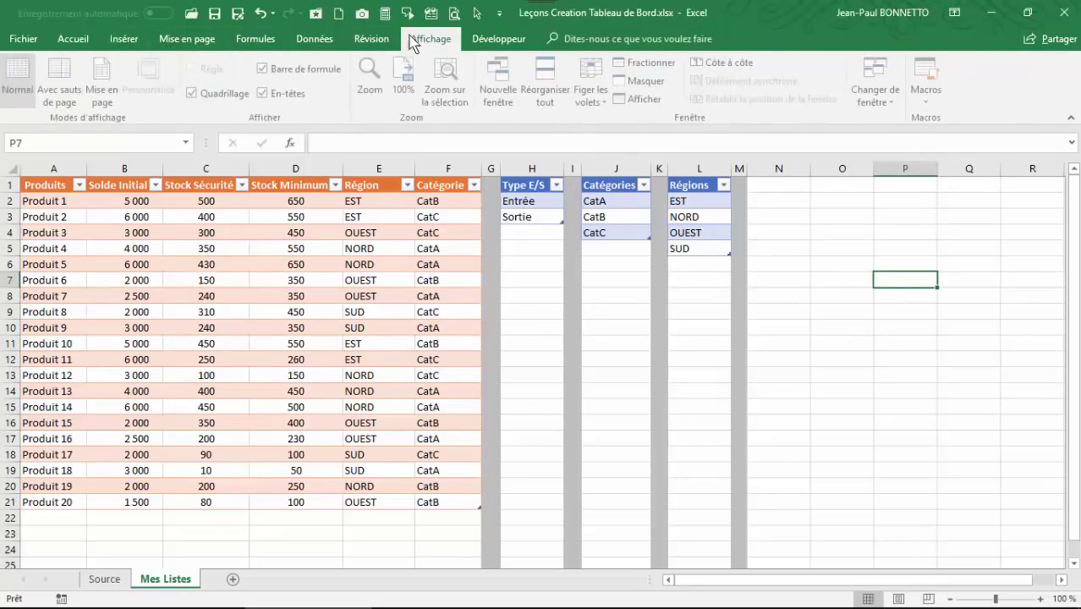
pyautogui.click(195, 93)
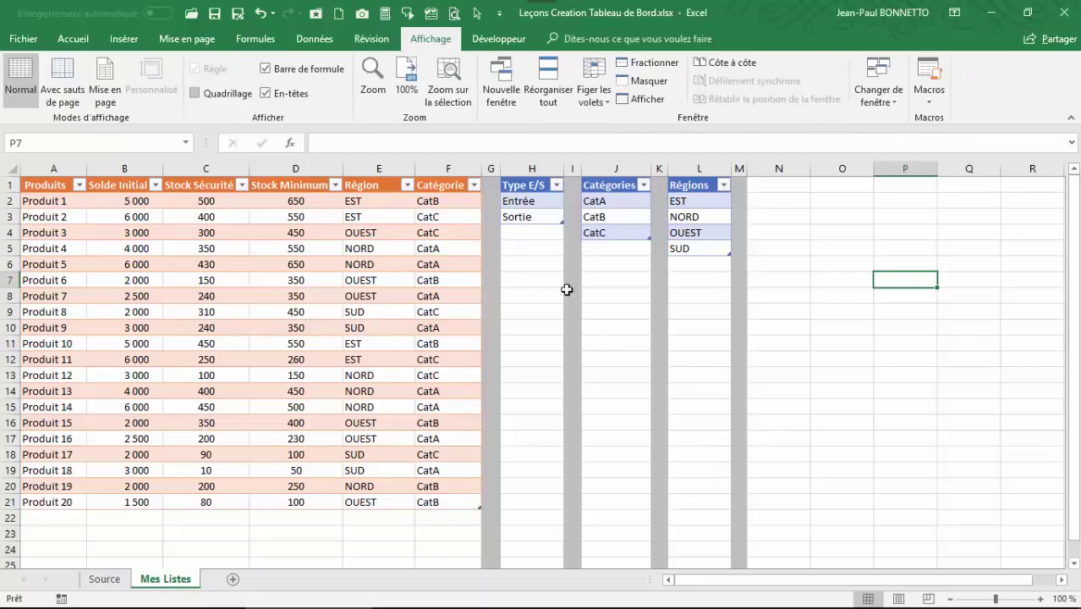
# - Review the product catalogue, the empty rows beneath it and the separate list tables on the Mes Listes sheet
pyautogui.press('Left')
pyautogui.press('Down')
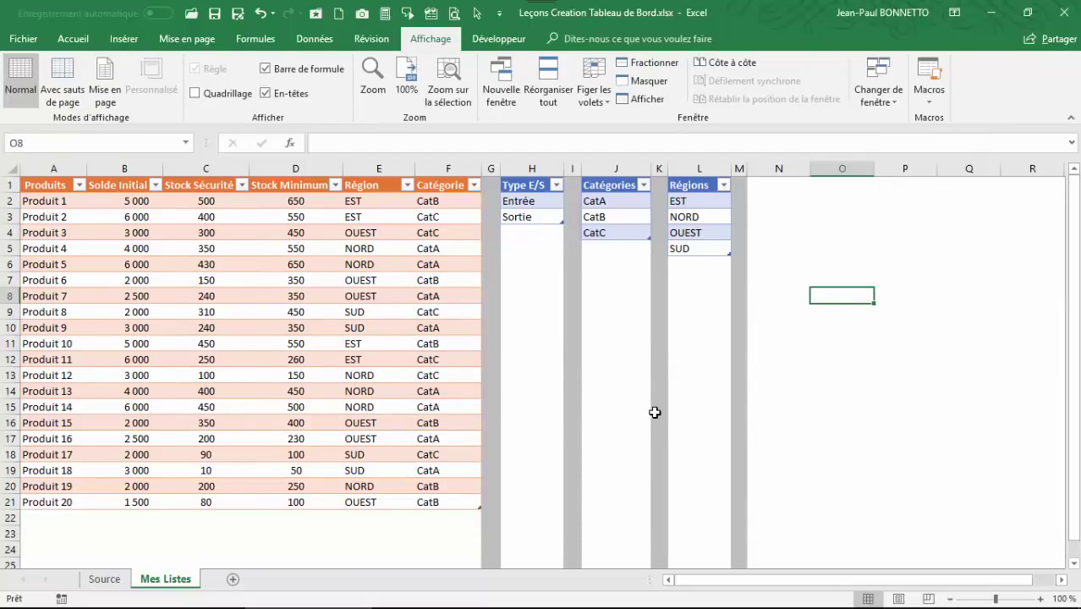
pyautogui.click(345, 249)
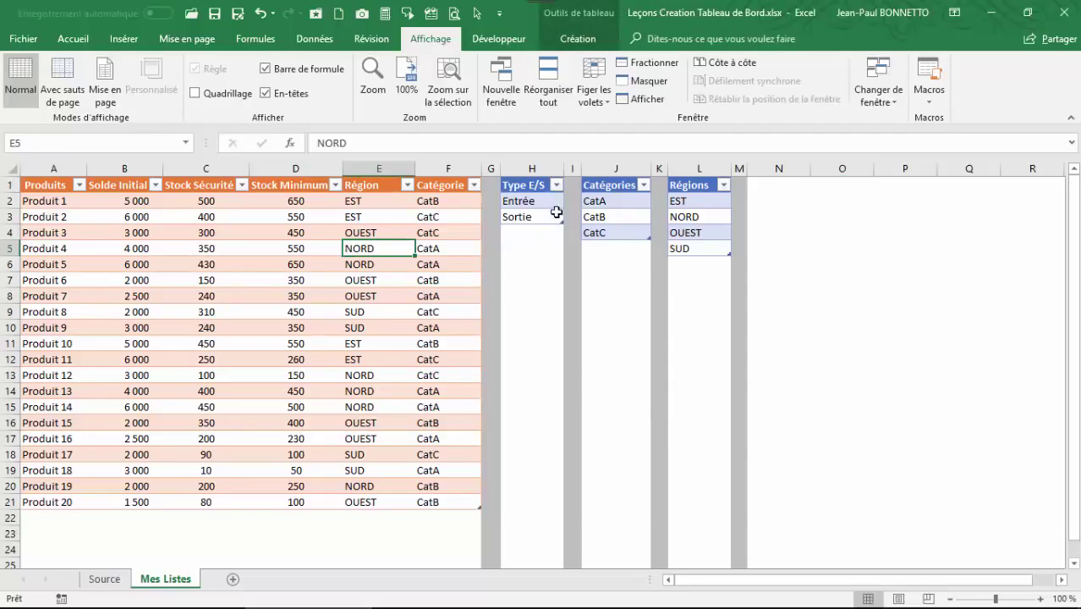
pyautogui.scroll(-4, 642, 367)
pyautogui.scroll(4, 598, 355)
pyautogui.click(43, 518)
pyautogui.scroll(-2, 113, 313)
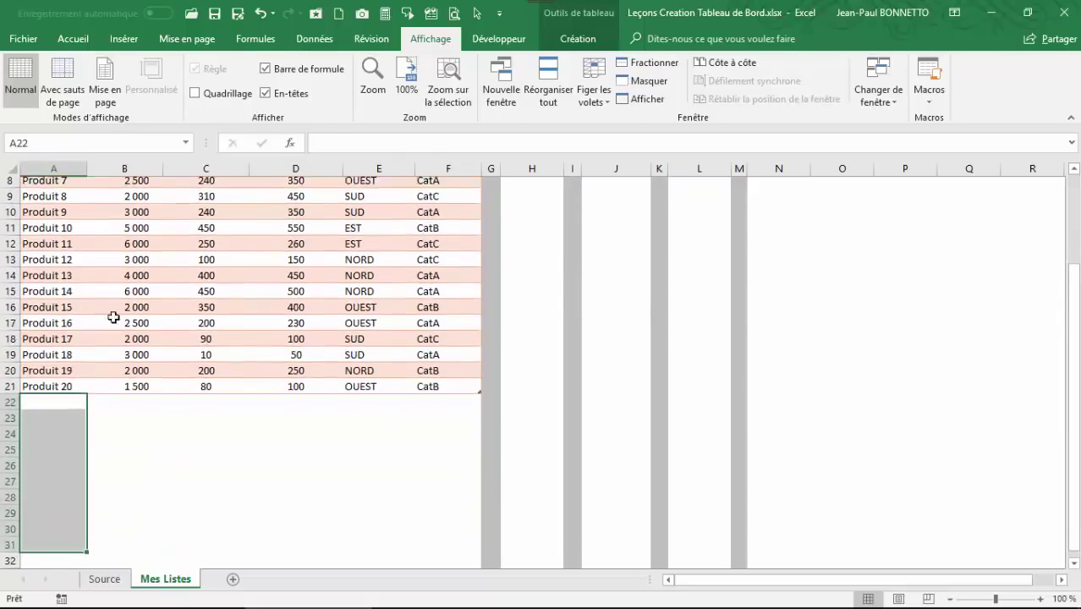
pyautogui.click(174, 228)
pyautogui.scroll(3, 183, 253)
pyautogui.click(514, 265)
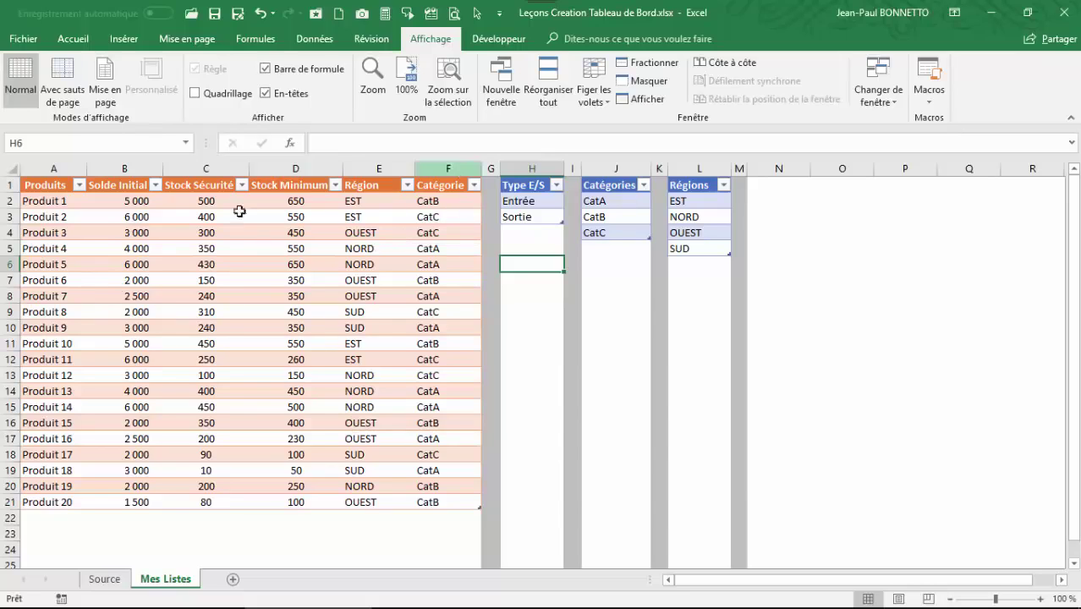
# - Enter the date 30/04/2018 and an order number in the first data row of the Source sheet
pyautogui.click(105, 580)
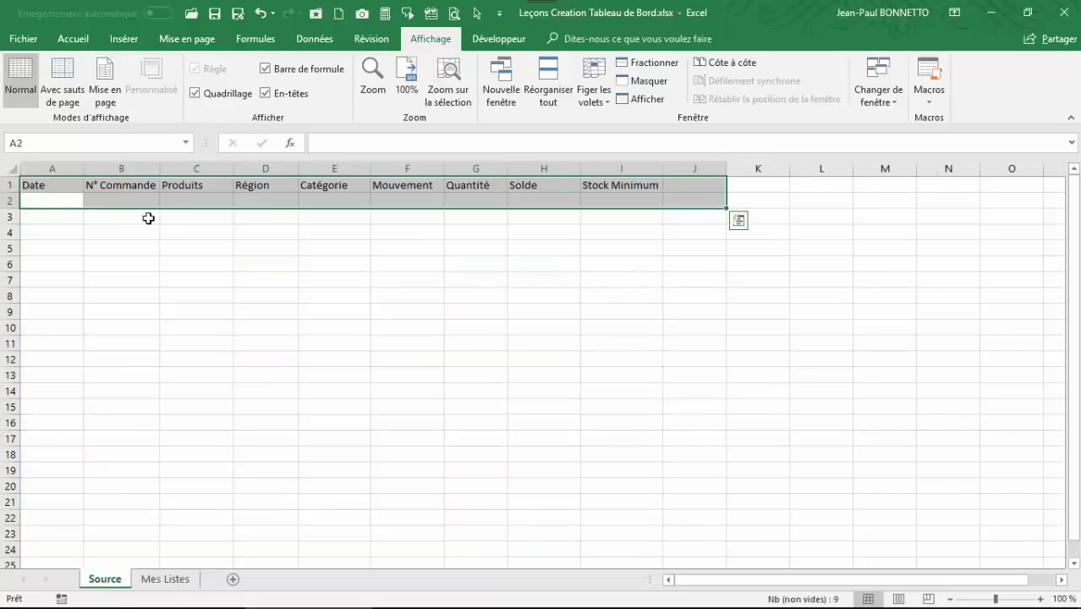
pyautogui.click(40, 197)
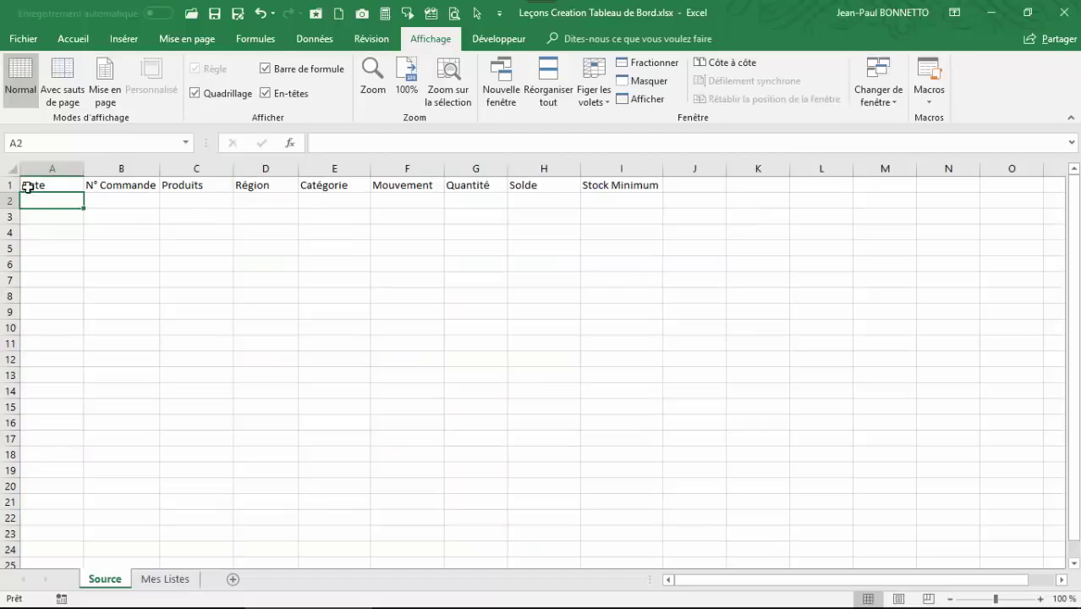
pyautogui.moveTo(32, 179); pyautogui.dragTo(651, 185)
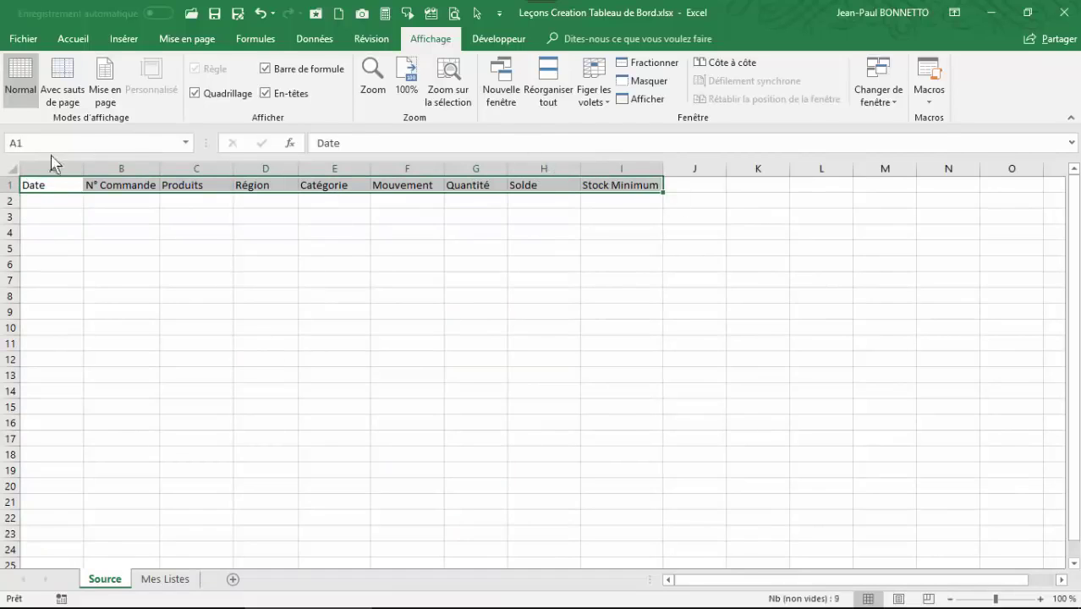
pyautogui.click(37, 203)
pyautogui.click(120, 202)
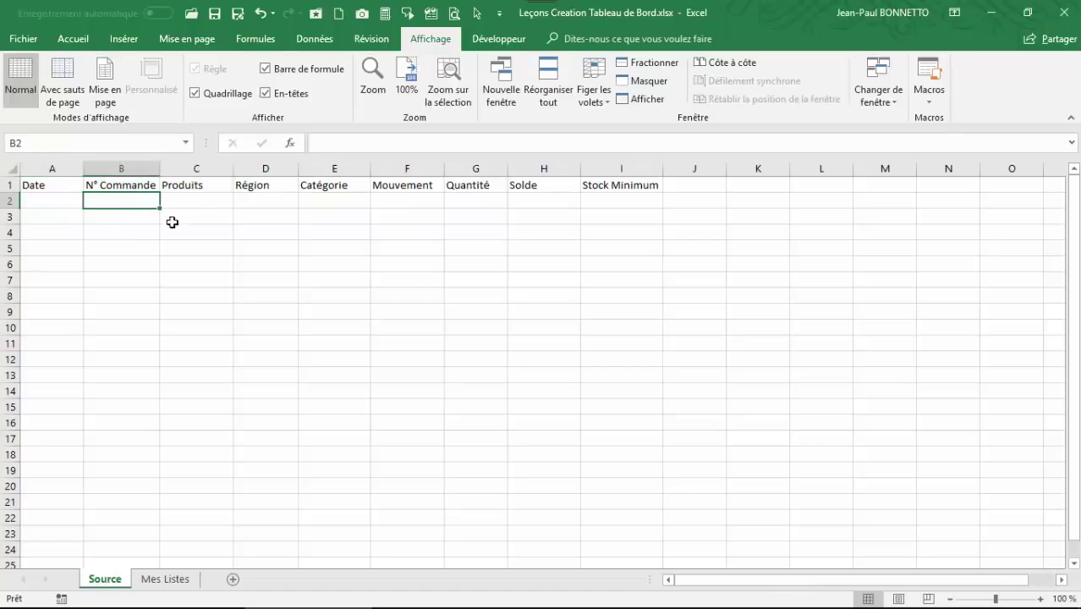
pyautogui.click(190, 202)
pyautogui.click(50, 205)
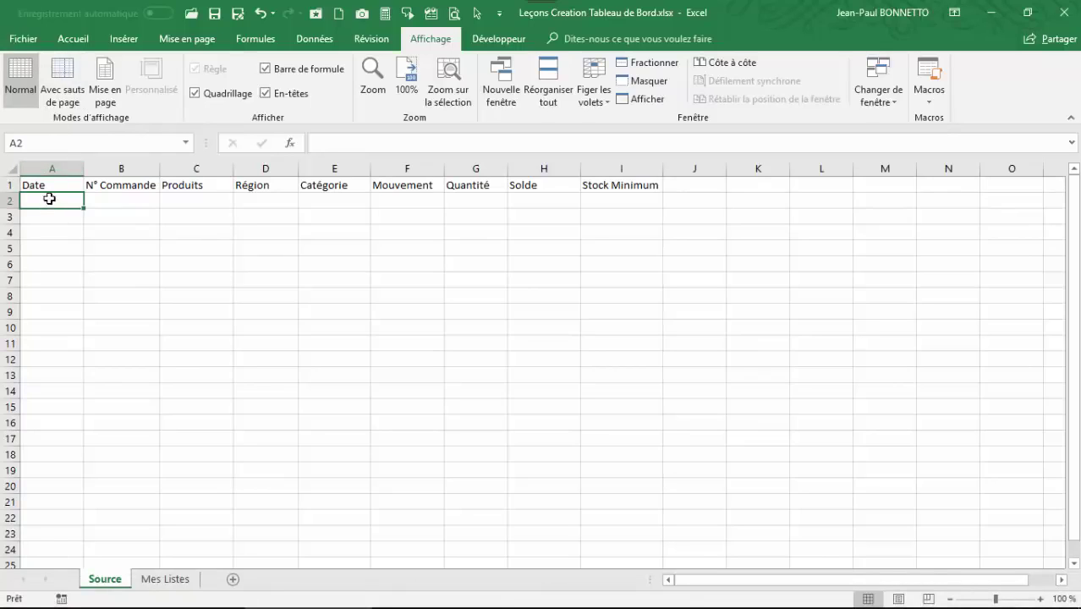
pyautogui.write('30/04/2018')
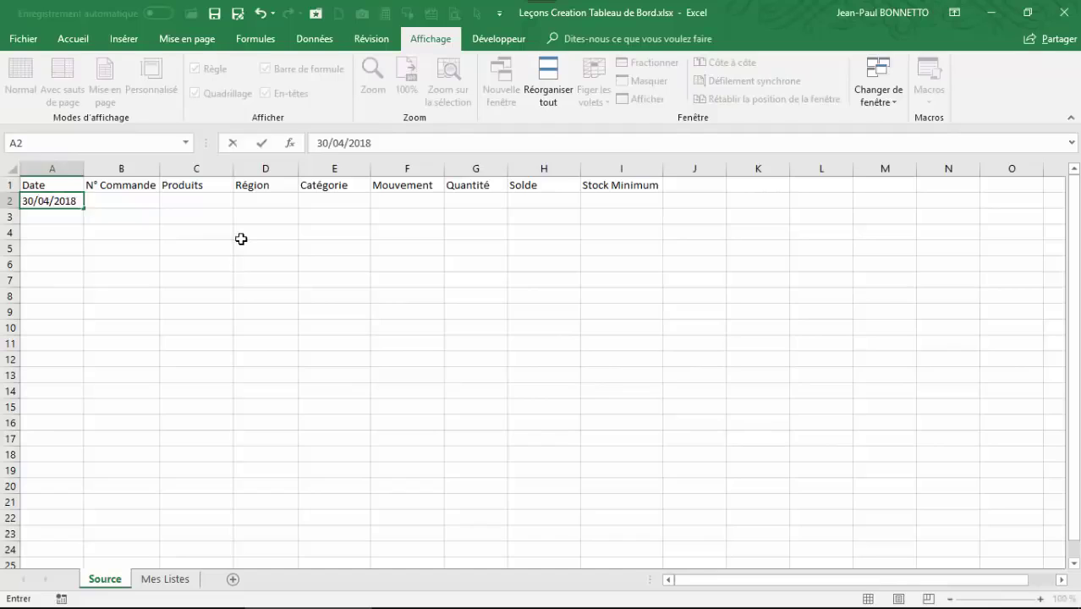
pyautogui.press('Tab')
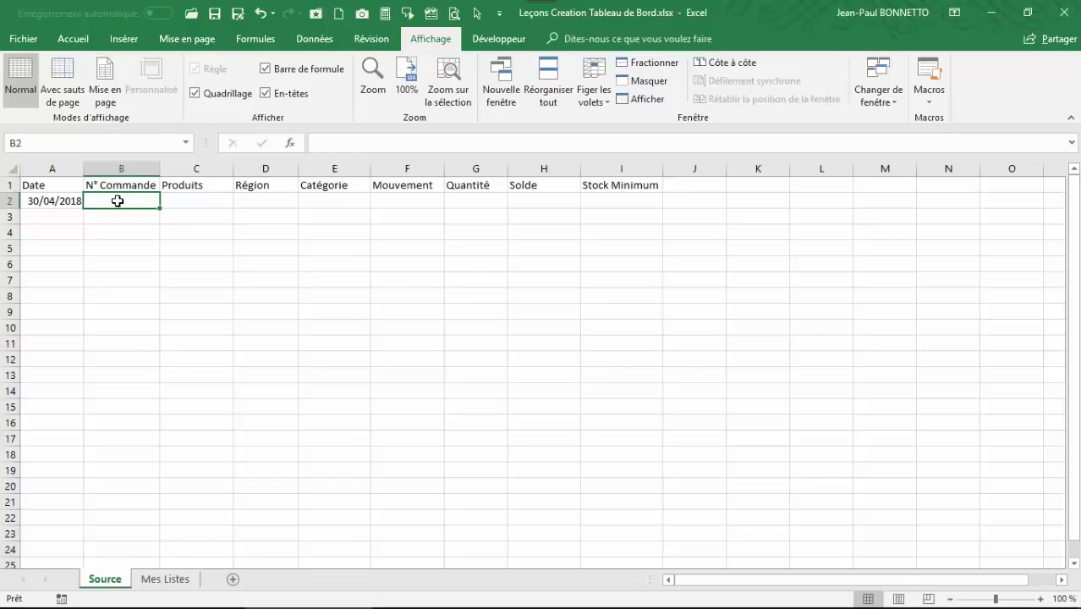
pyautogui.write('Cde0123')
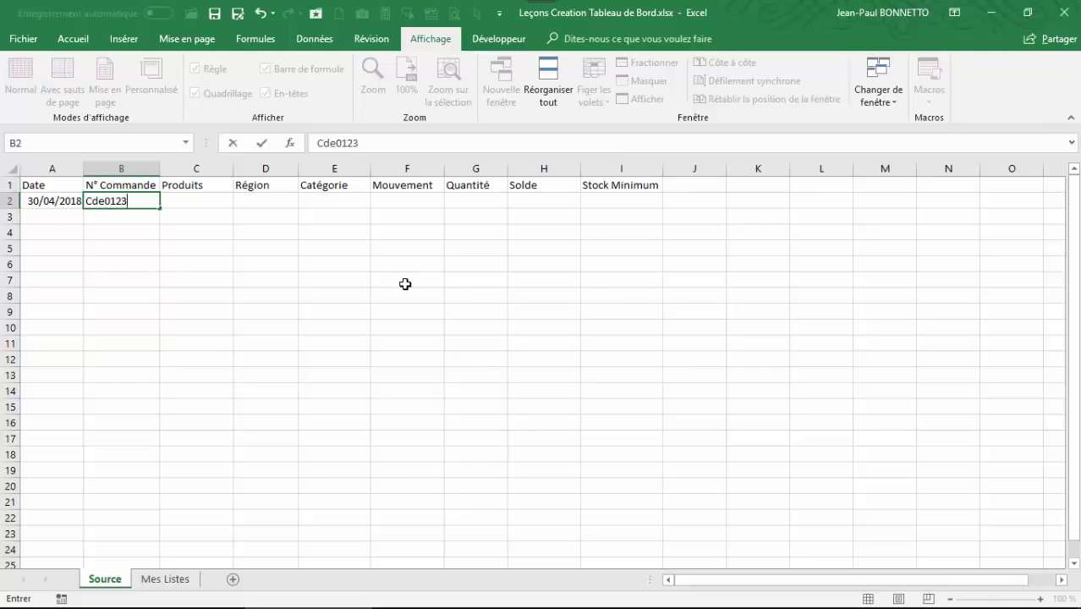
pyautogui.press('Return')
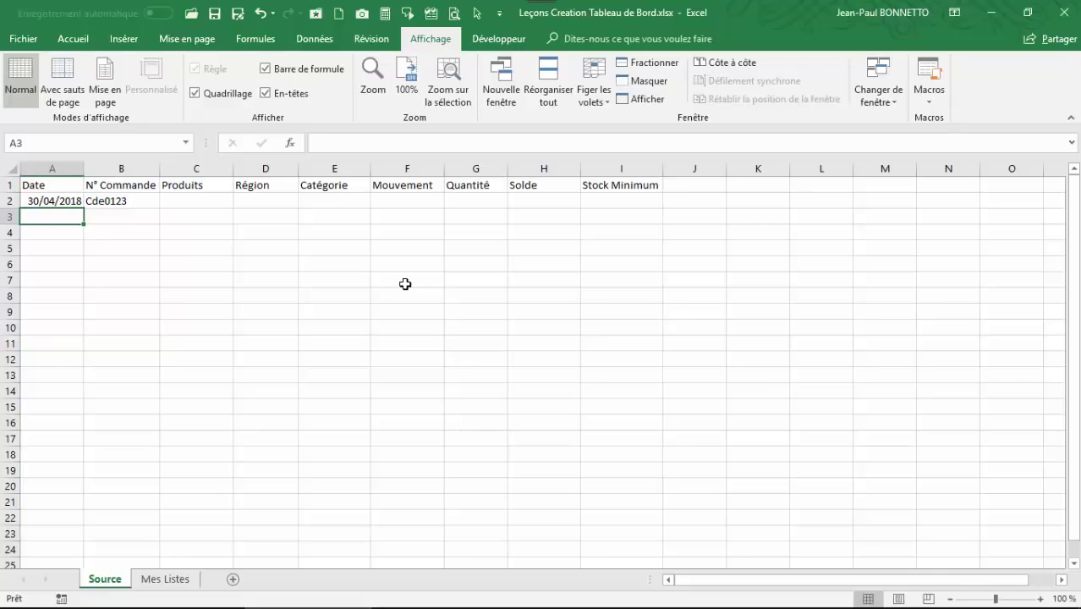
# - Consult the product list on Mes Listes and enter Produit1 and region Est in row 2 of the Source sheet
pyautogui.click(211, 197)
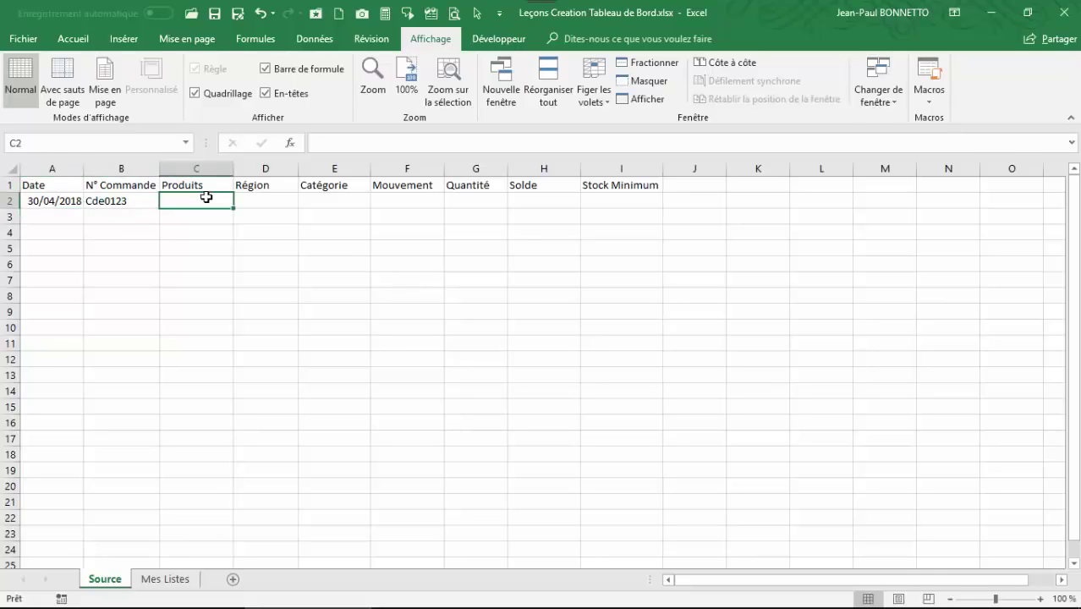
pyautogui.click(161, 579)
pyautogui.moveTo(62, 210); pyautogui.dragTo(48, 500)
pyautogui.click(56, 204)
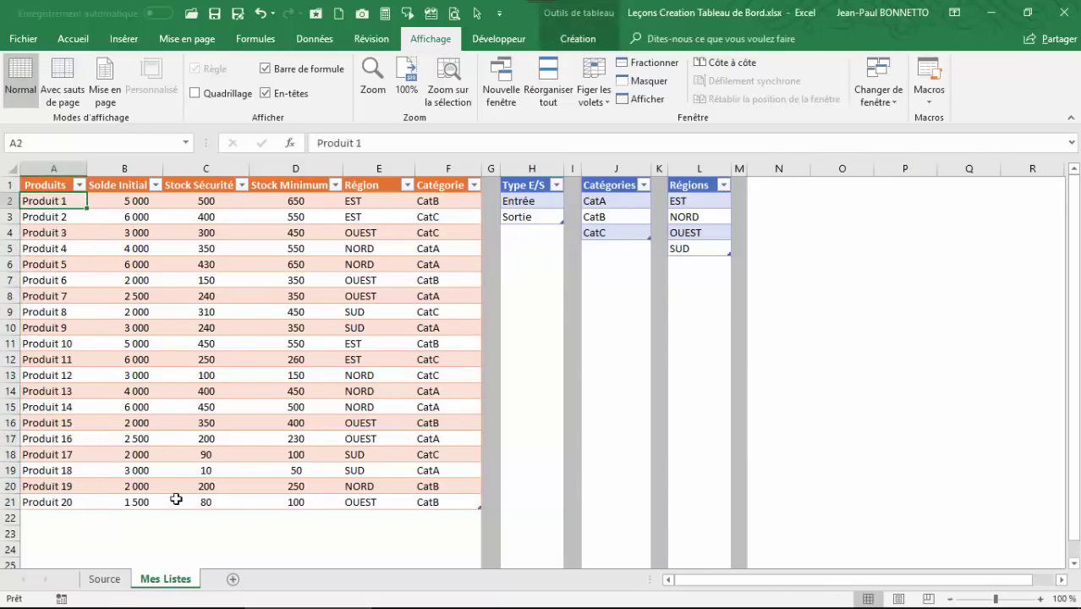
pyautogui.click(107, 579)
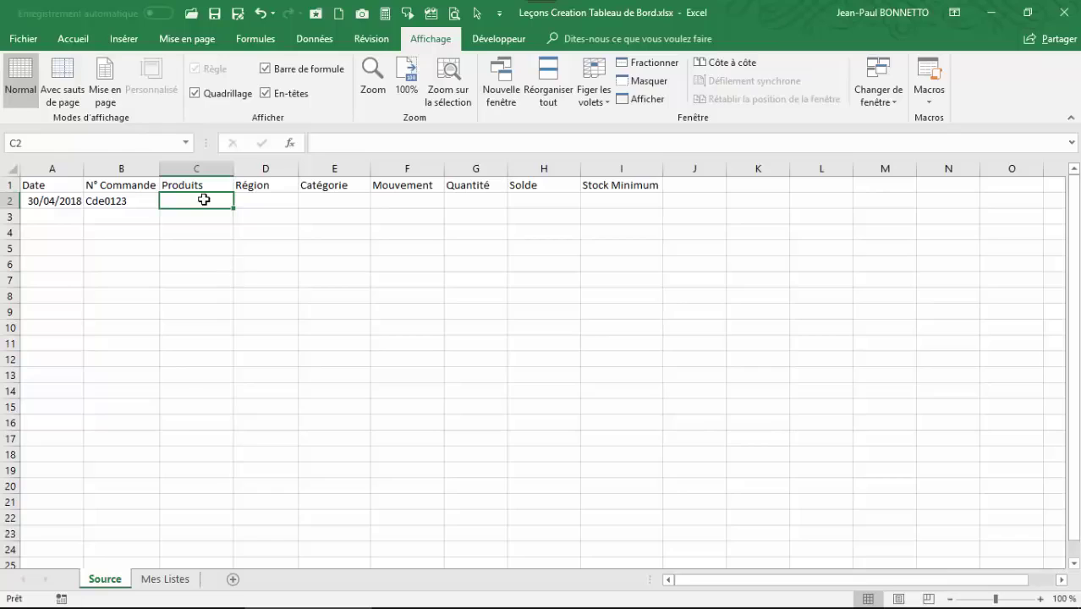
pyautogui.write('Produit')
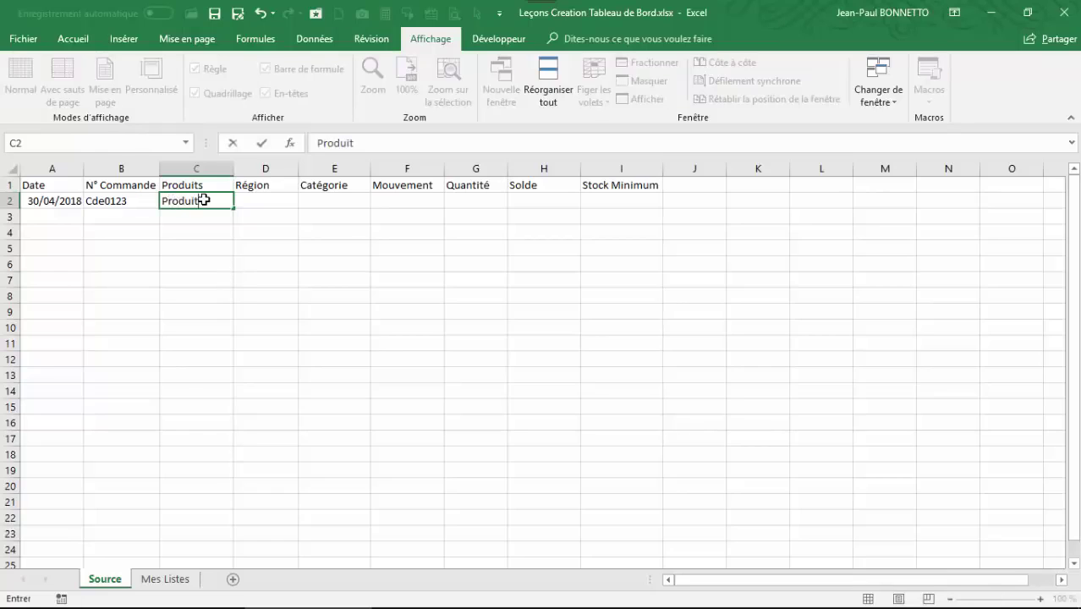
pyautogui.press('Tab')
pyautogui.write('Est')
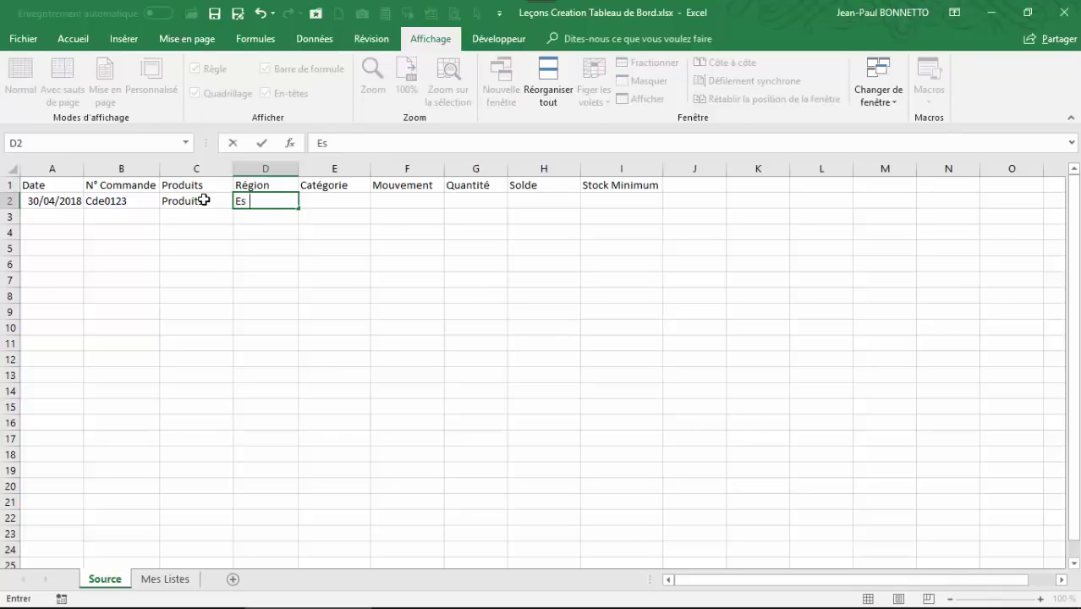
pyautogui.press('Tab')
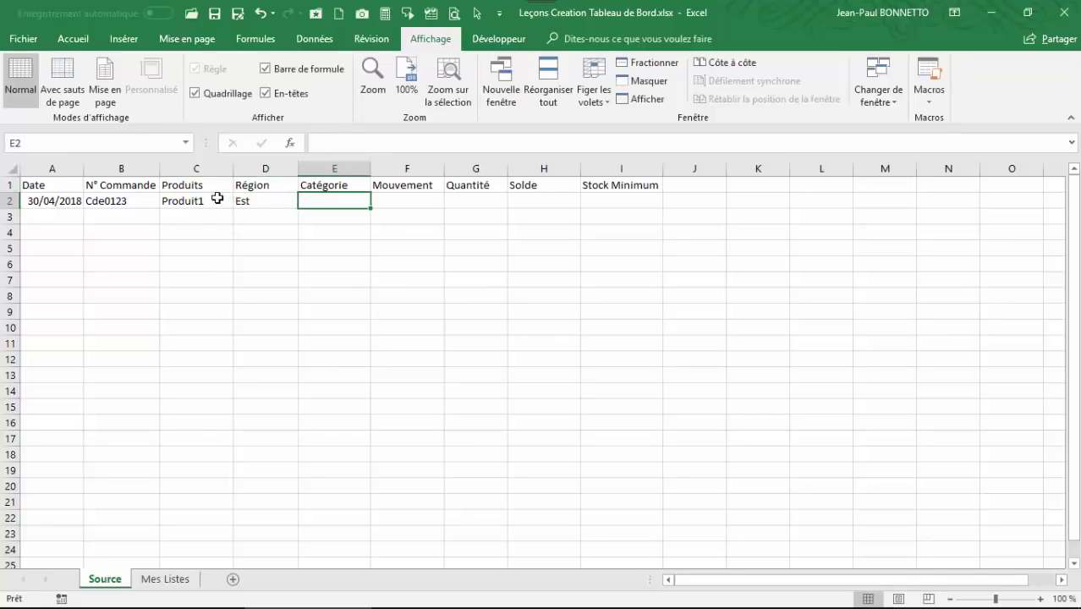
# - Look up Produit 1's category in the Mes Listes catalogue and enter CatB under Catégorie in row 2 of Source
pyautogui.click(160, 578)
pyautogui.click(441, 201)
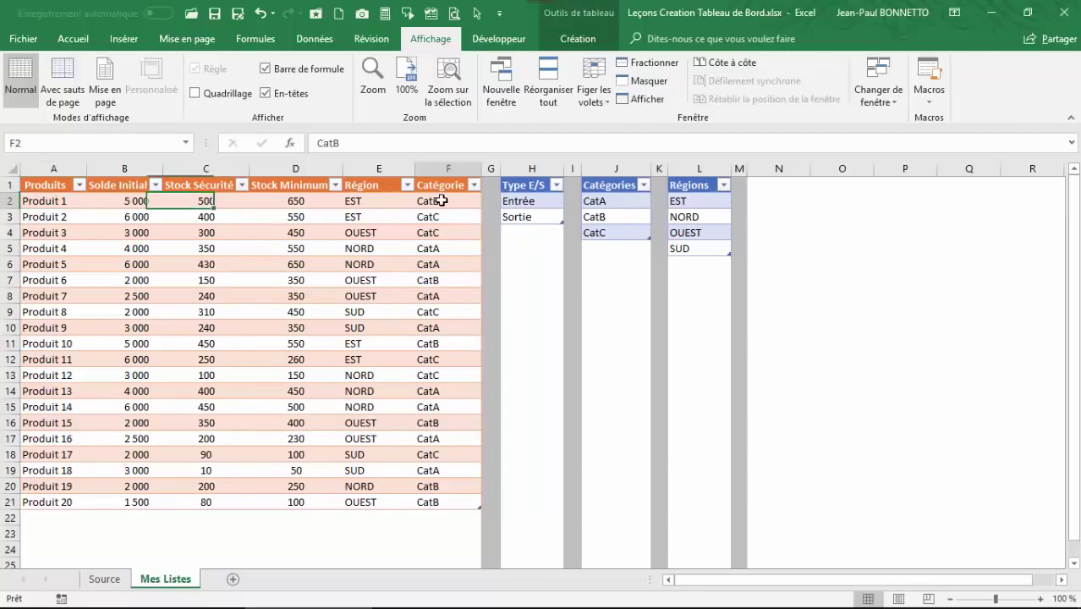
pyautogui.click(425, 324)
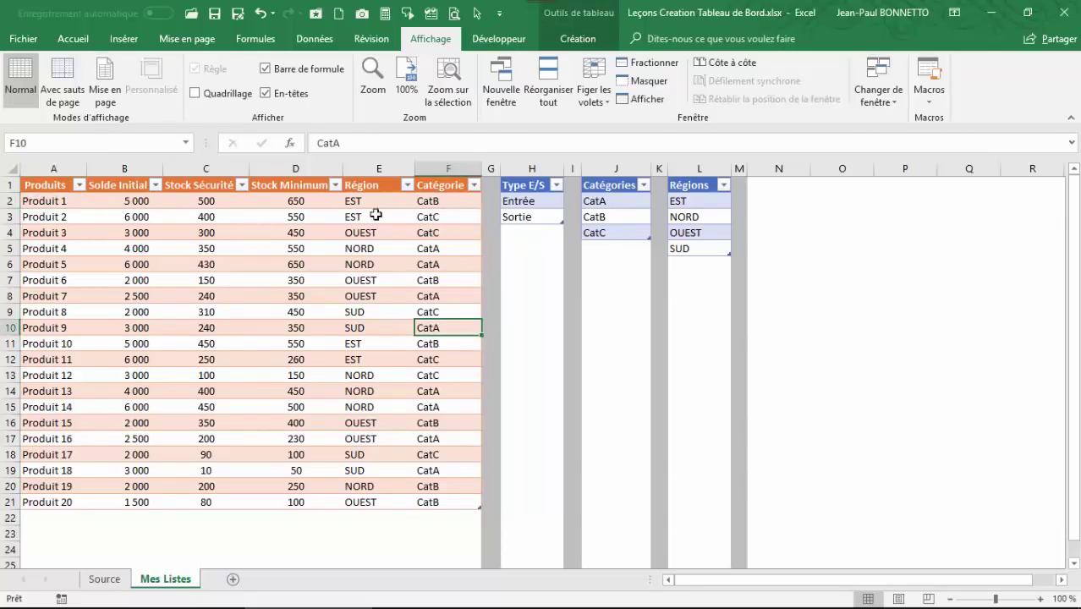
pyautogui.click(427, 203)
pyautogui.click(106, 580)
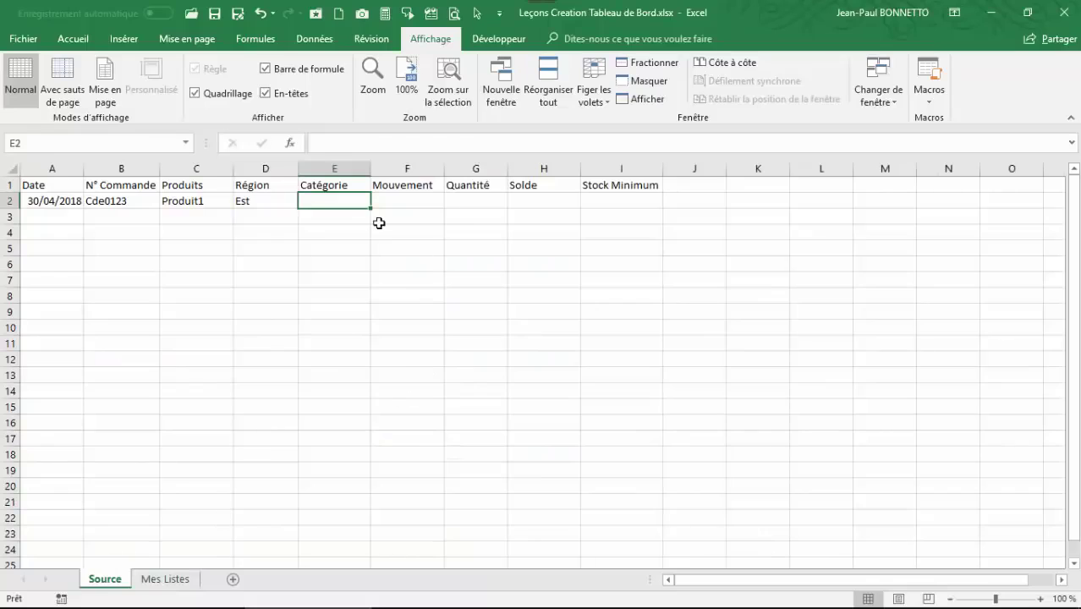
pyautogui.write('CatB')
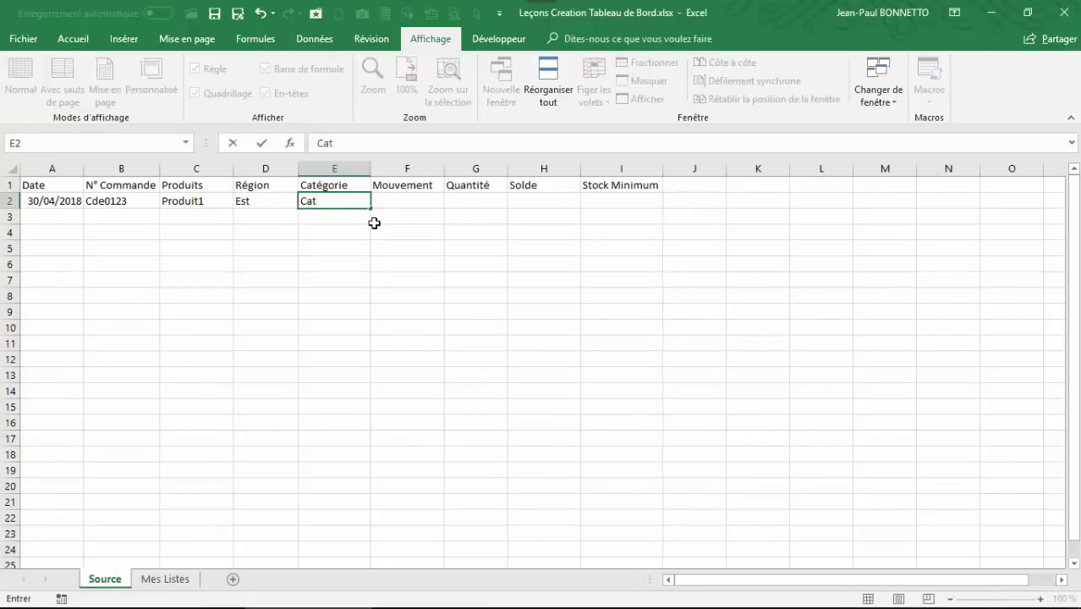
pyautogui.click(165, 578)
pyautogui.click(68, 200)
pyautogui.click(351, 203)
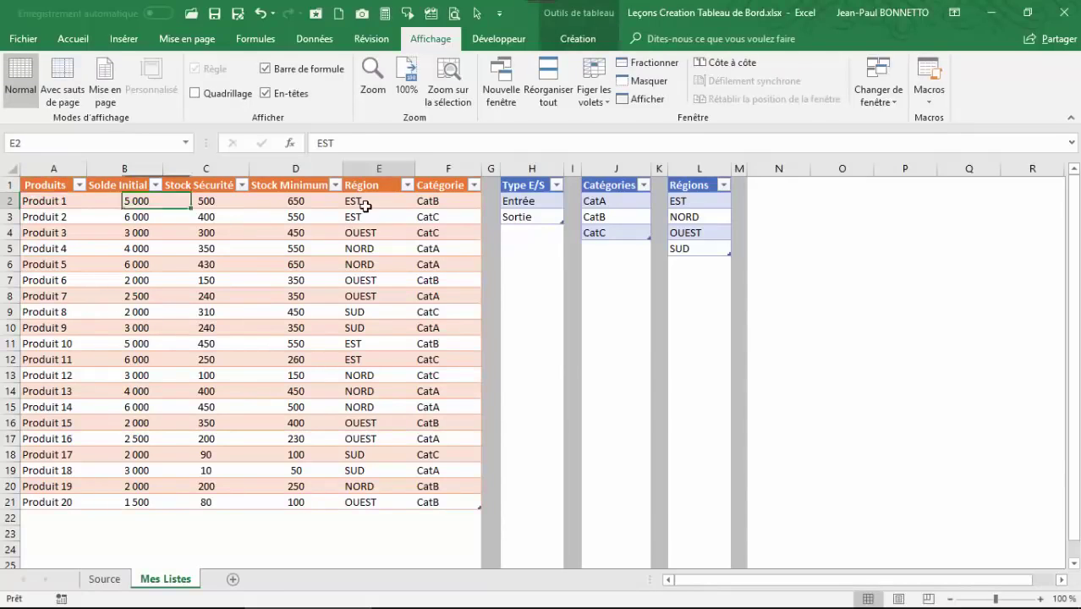
pyautogui.click(110, 579)
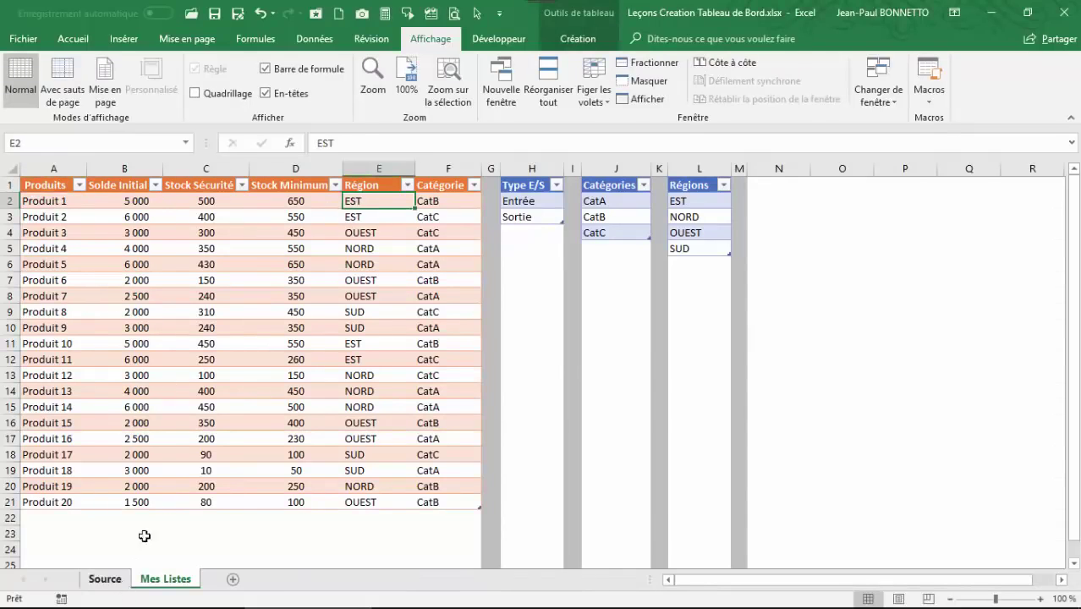
pyautogui.click(424, 202)
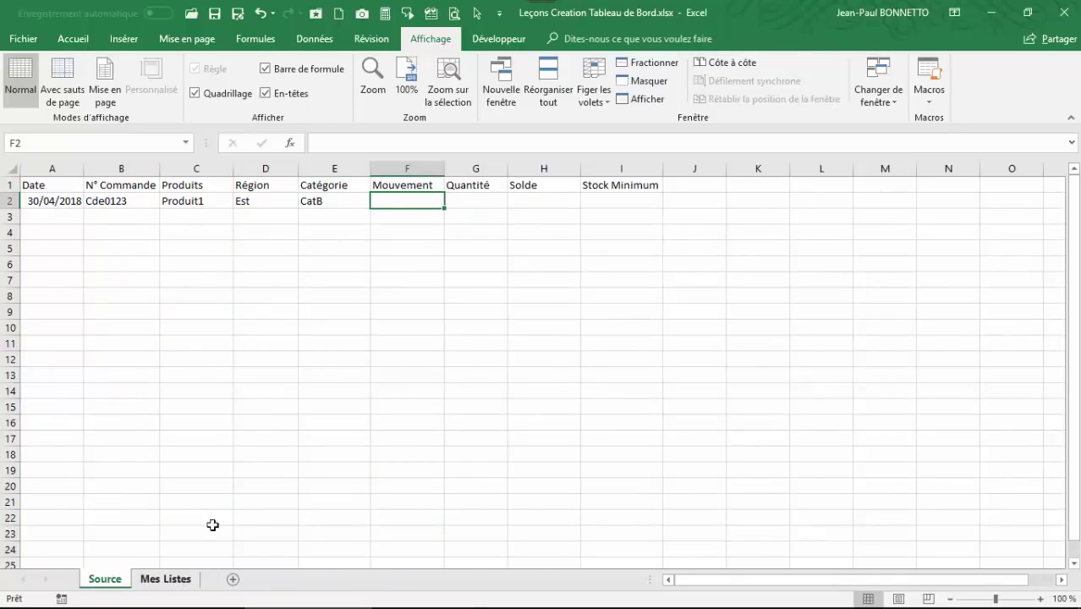
# - Check the movement types on Mes Listes, and enter Entrée as Mouvement and 10 as Quantité in row 2 of Source
pyautogui.click(167, 579)
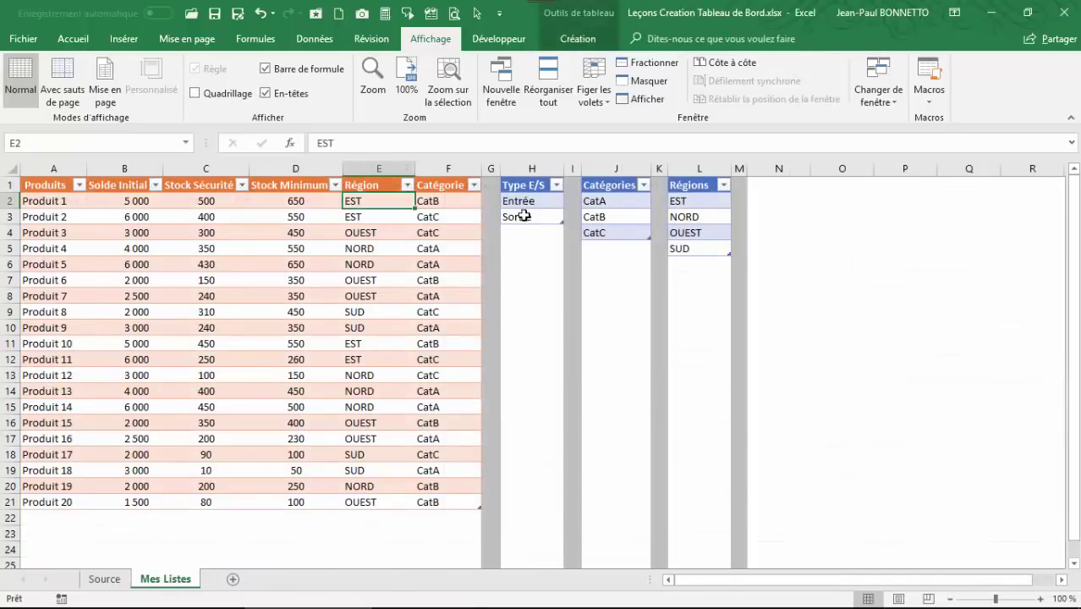
pyautogui.click(105, 582)
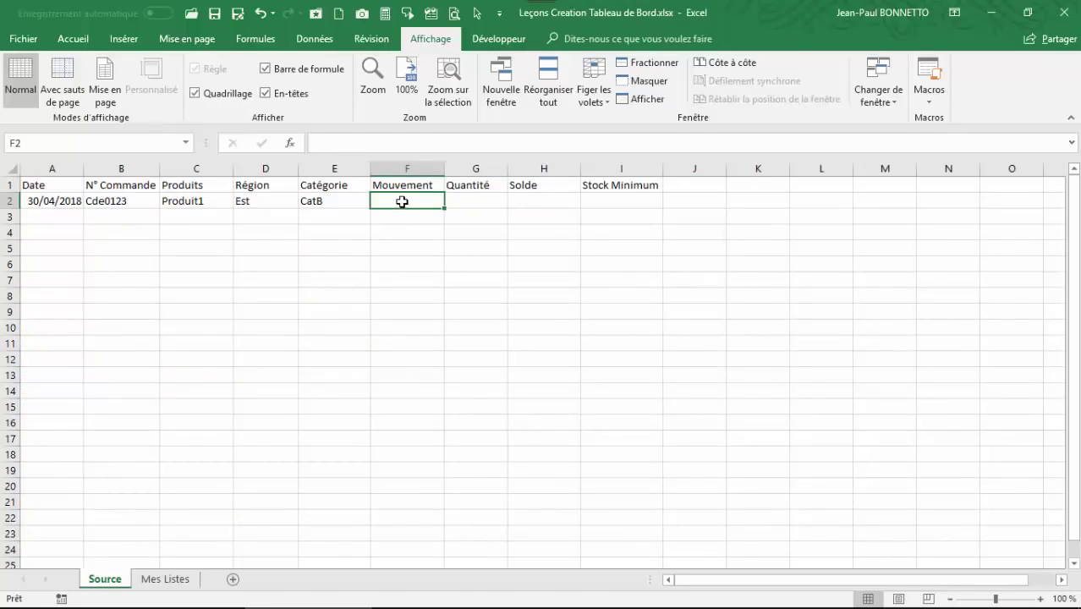
pyautogui.write('Entrée')
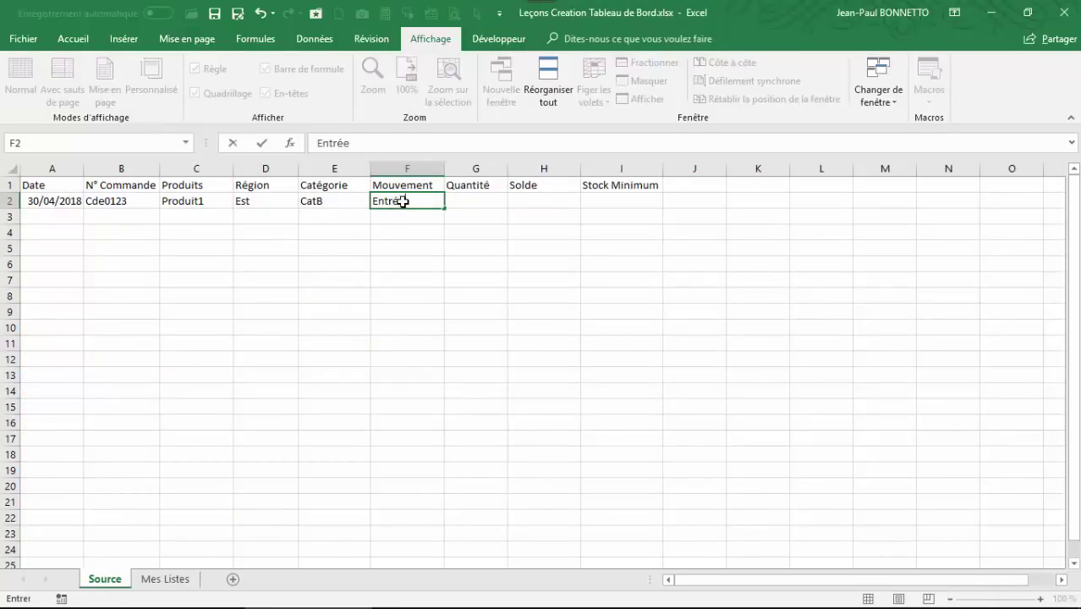
pyautogui.click(488, 195)
pyautogui.write('14')
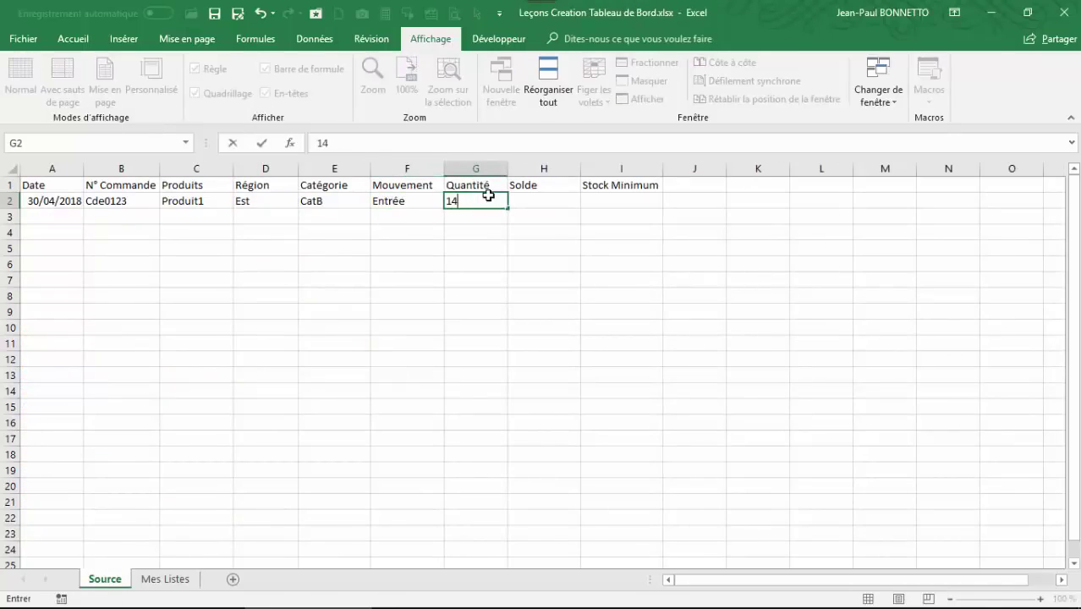
pyautogui.write('0')
pyautogui.press('Tab')
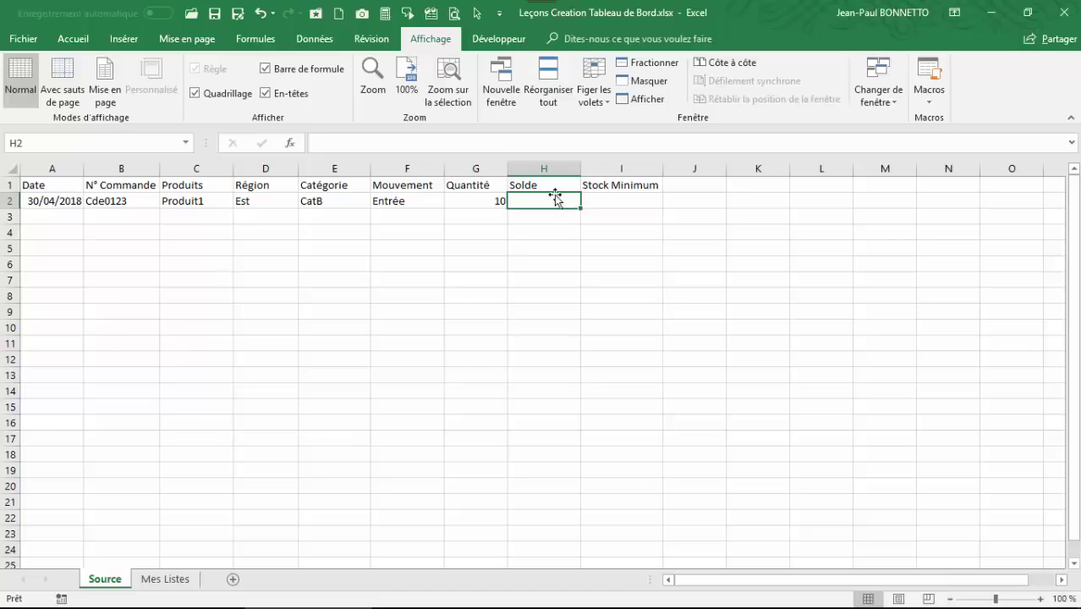
# - Look up Produit 1's minimum stock in the Mes Listes catalogue and enter 650 under Stock Minimum in row 2 of Source
pyautogui.click(625, 200)
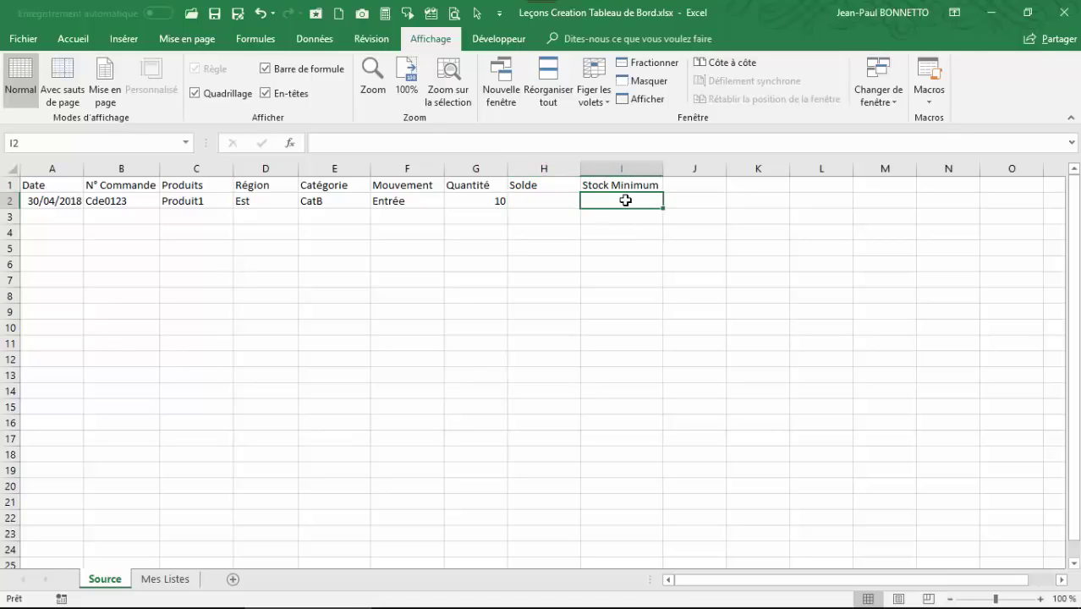
pyautogui.click(162, 578)
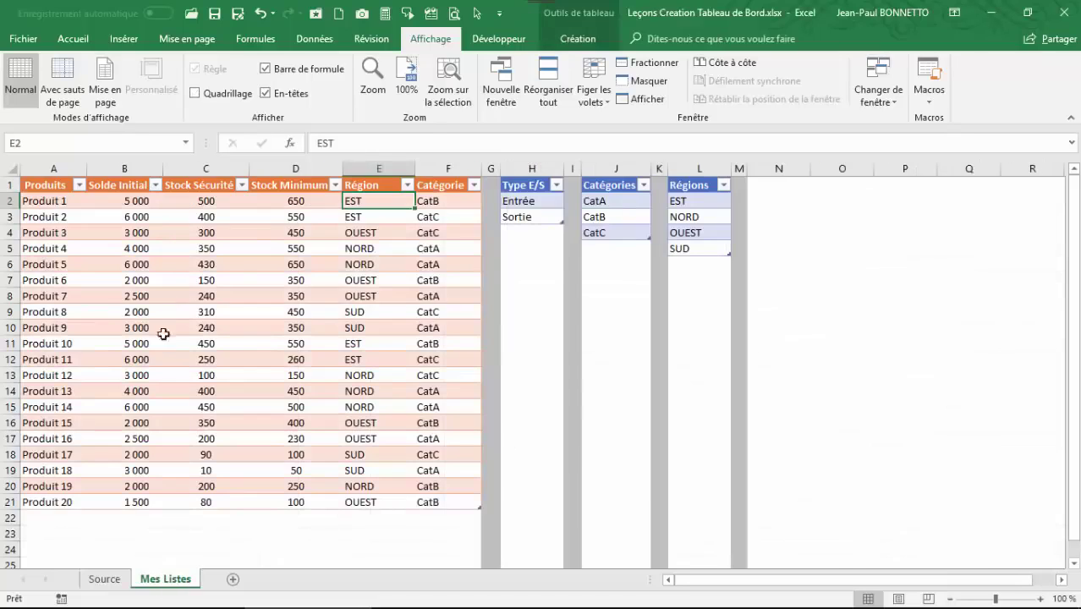
pyautogui.click(306, 203)
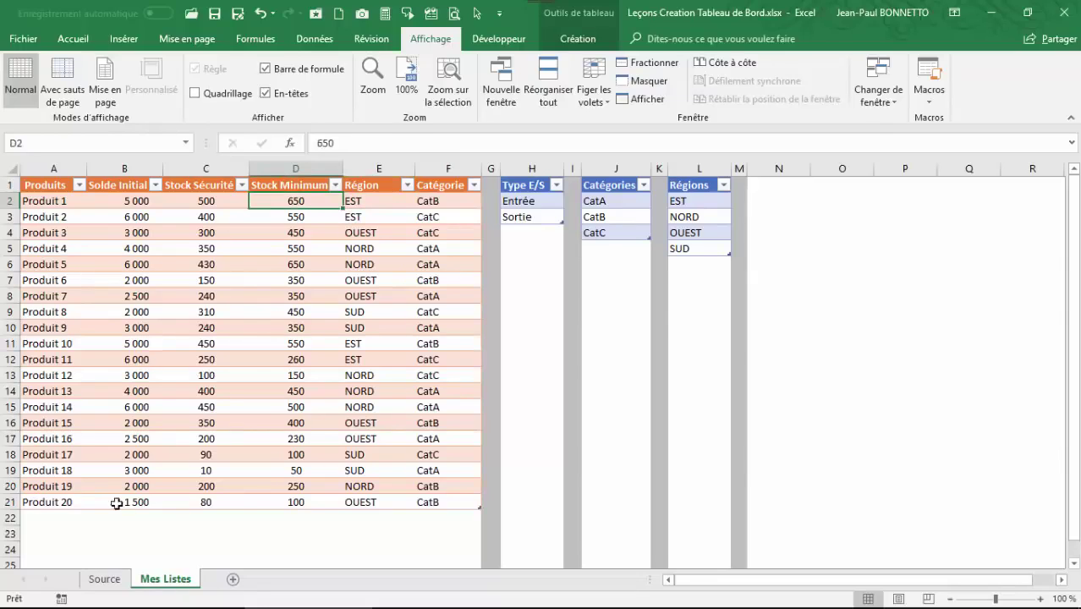
pyautogui.click(107, 579)
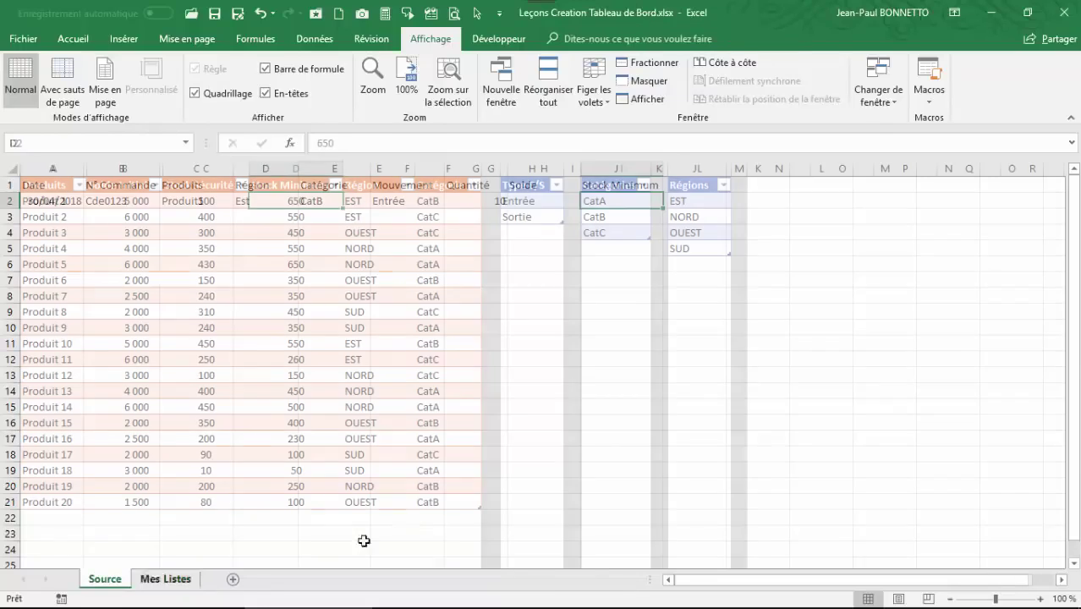
pyautogui.write('650')
pyautogui.press('Return')
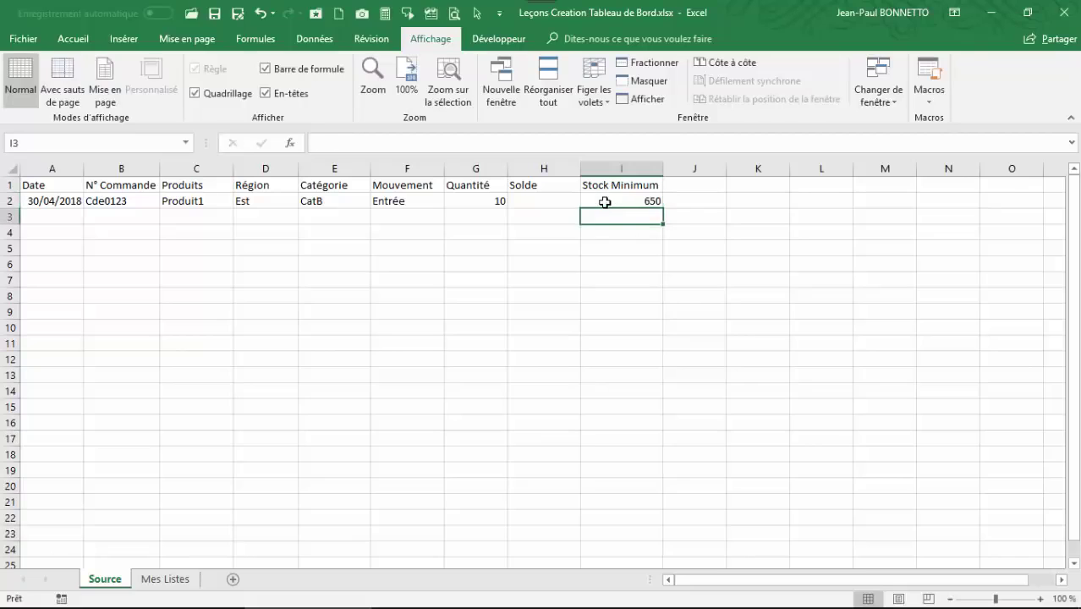
# - Consult Produit 1's entry in the Mes Listes product catalogue and return to the Source sheet
pyautogui.click(603, 202)
pyautogui.click(165, 579)
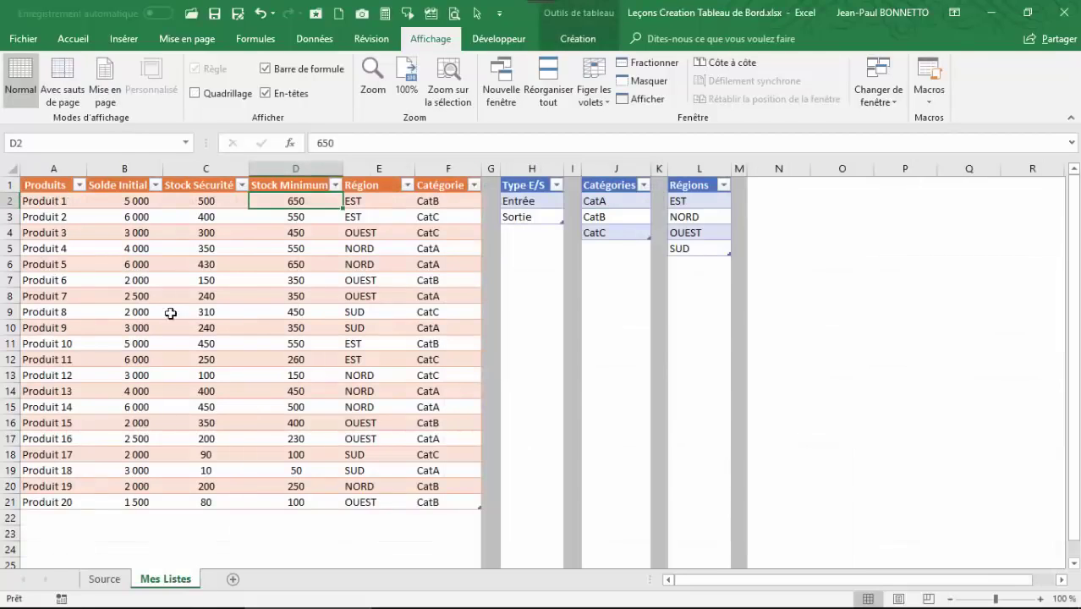
pyautogui.click(38, 200)
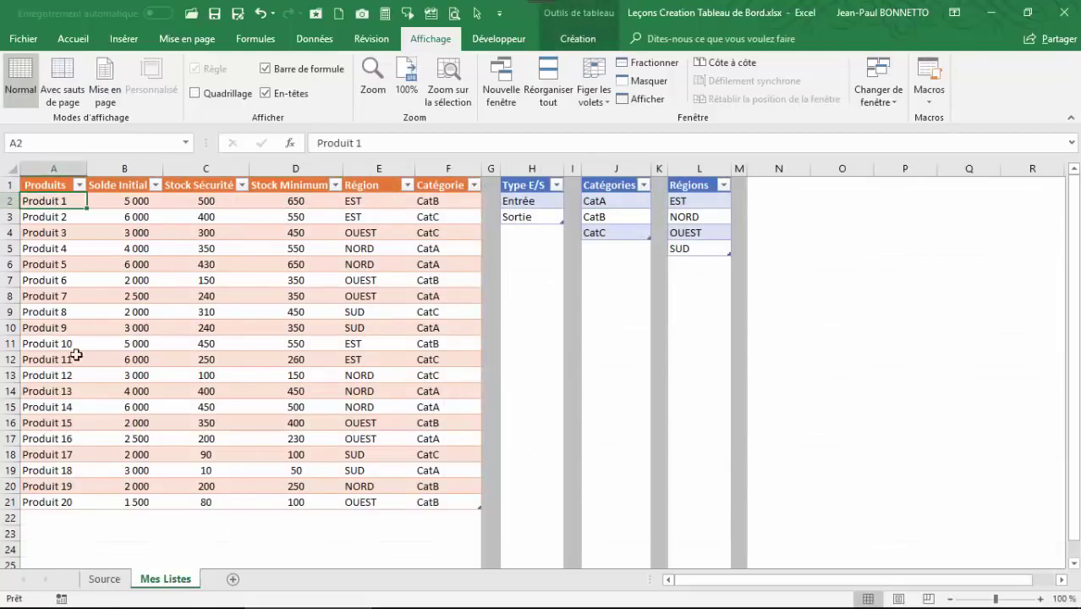
pyautogui.click(105, 578)
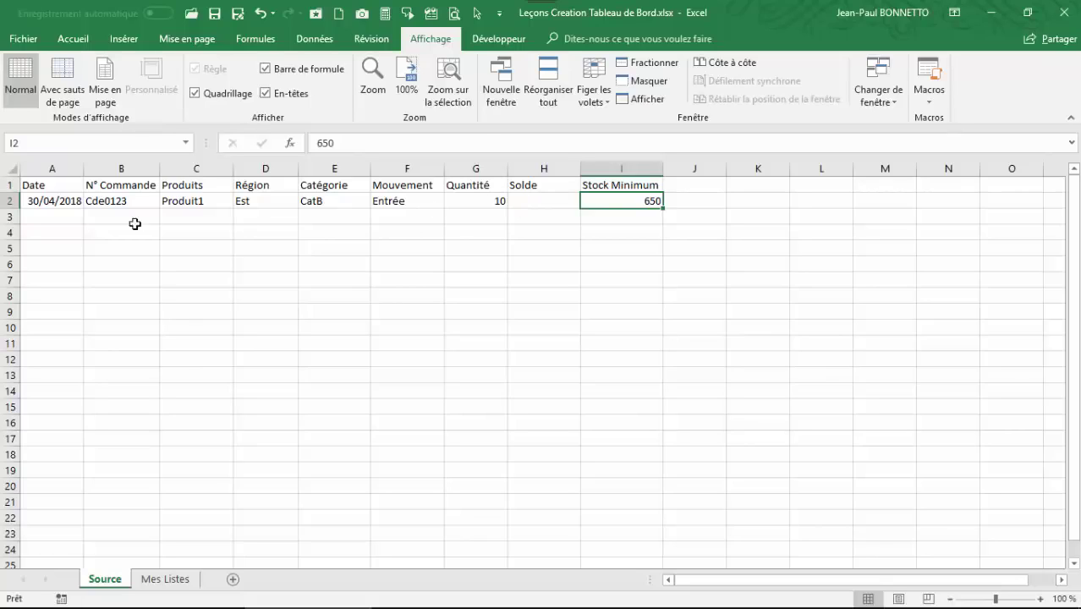
# - Format the Source data range A1:I2 as a table with the grey medium style from the first Moyen row
pyautogui.click(78, 185)
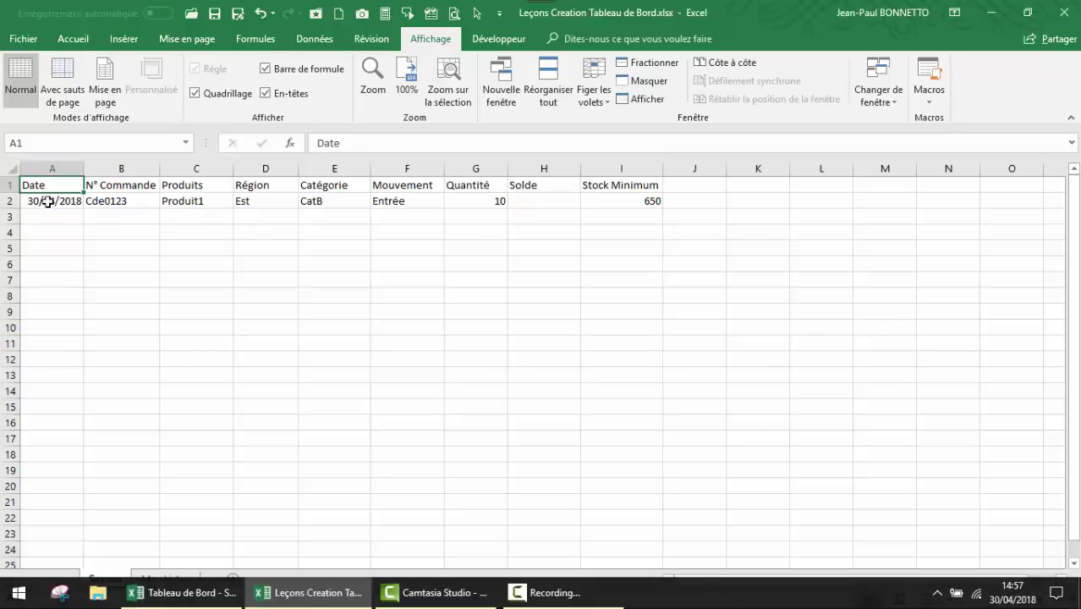
pyautogui.click(193, 188)
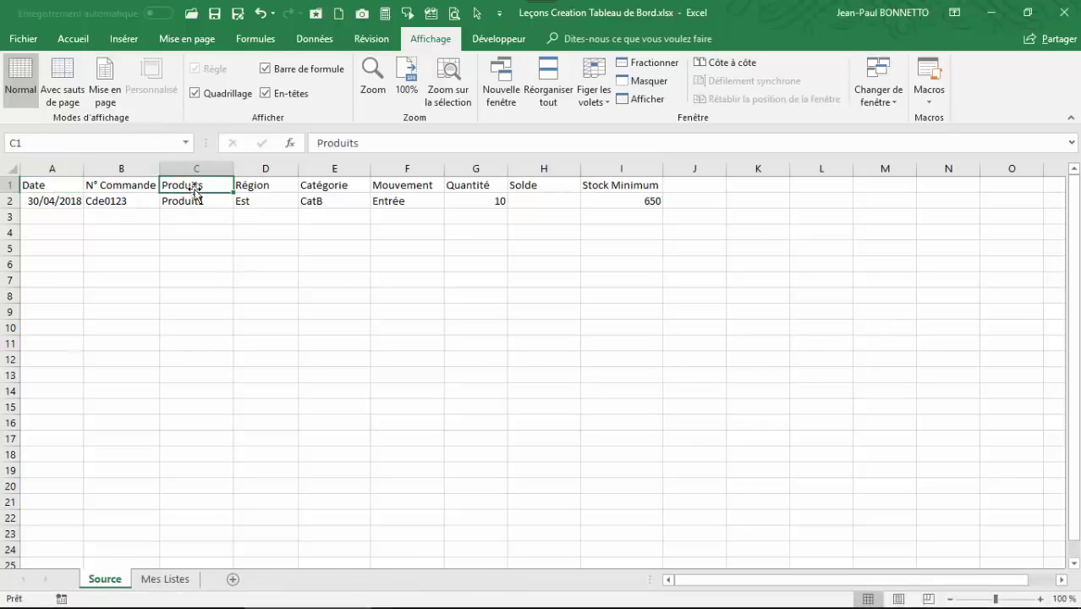
pyautogui.click(111, 186)
pyautogui.click(77, 40)
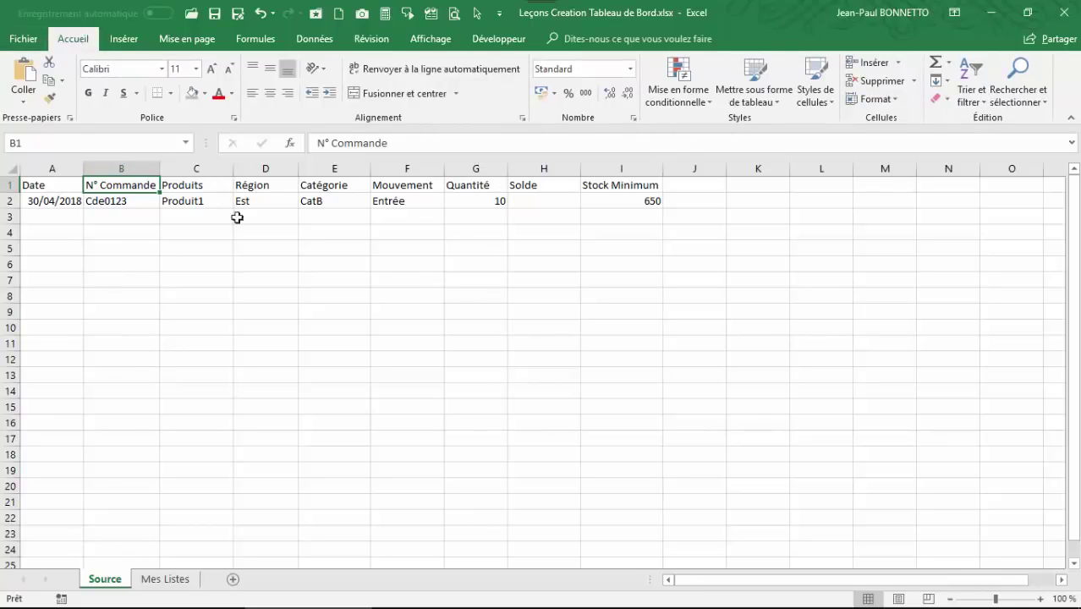
pyautogui.click(748, 99)
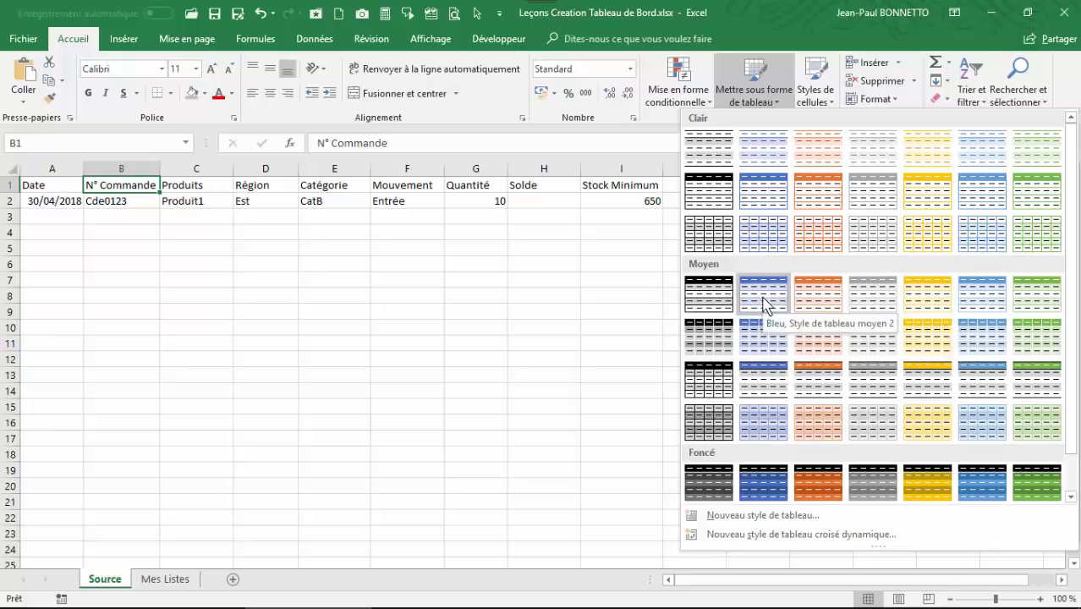
pyautogui.click(886, 298)
pyautogui.click(688, 388)
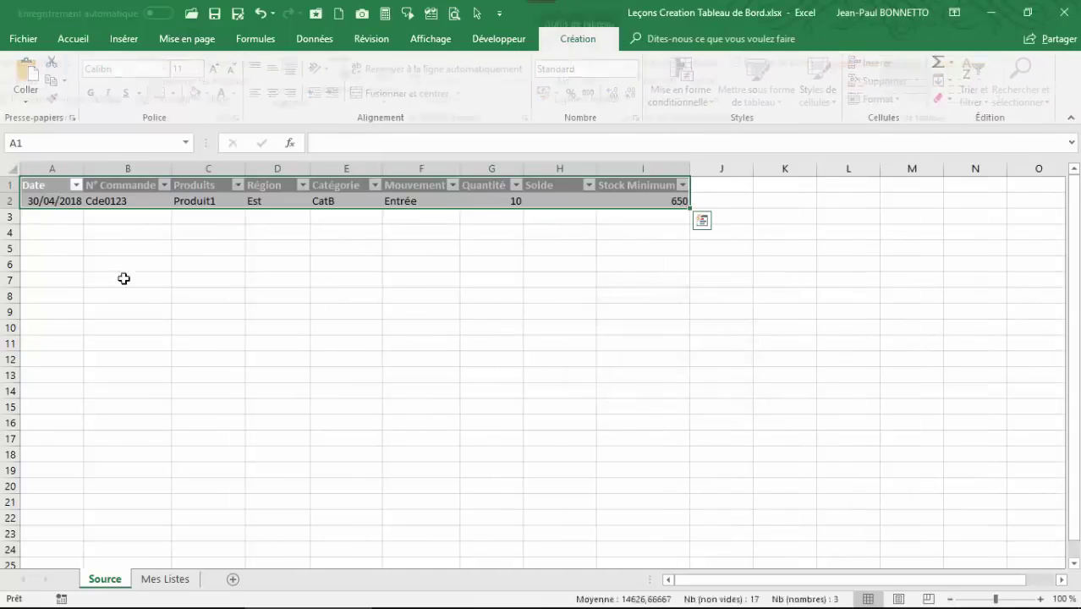
# - Name the new table on the Source sheet TSource
pyautogui.click(57, 185)
pyautogui.click(603, 199)
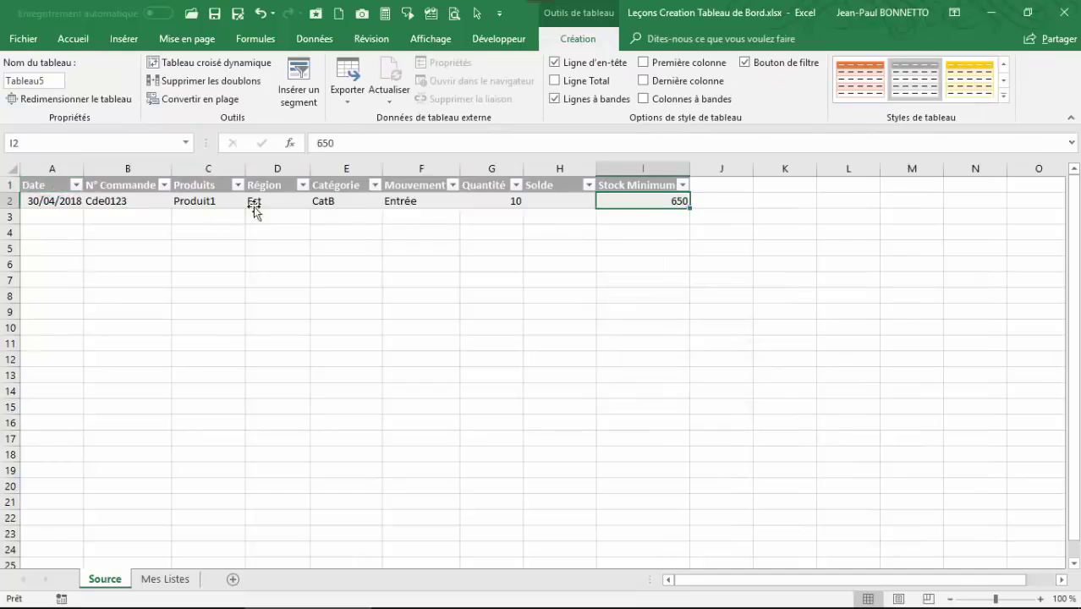
pyautogui.click(343, 198)
pyautogui.click(59, 80)
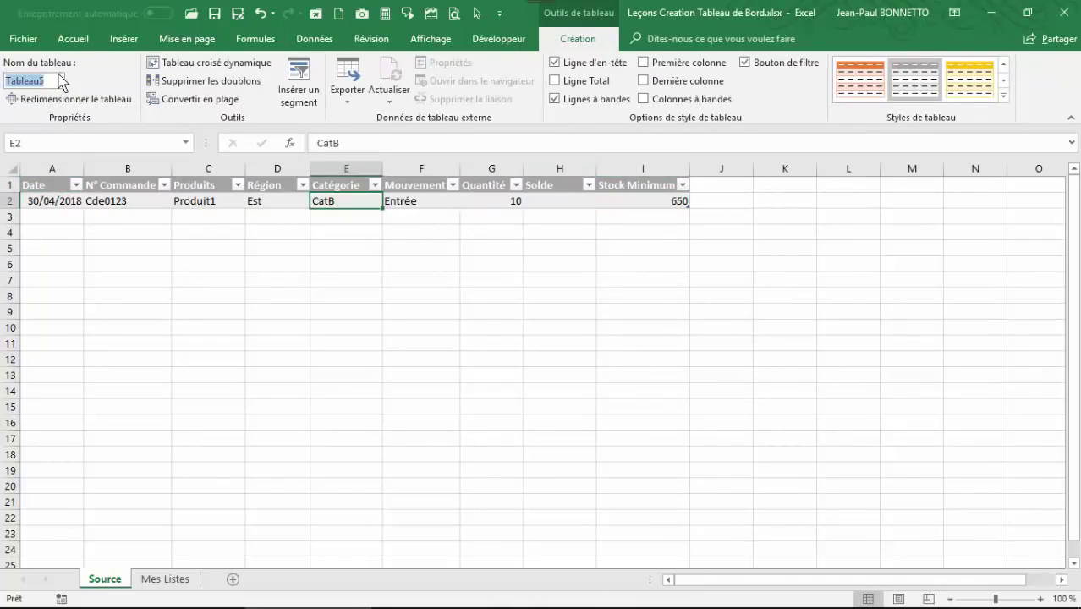
pyautogui.write('TSource')
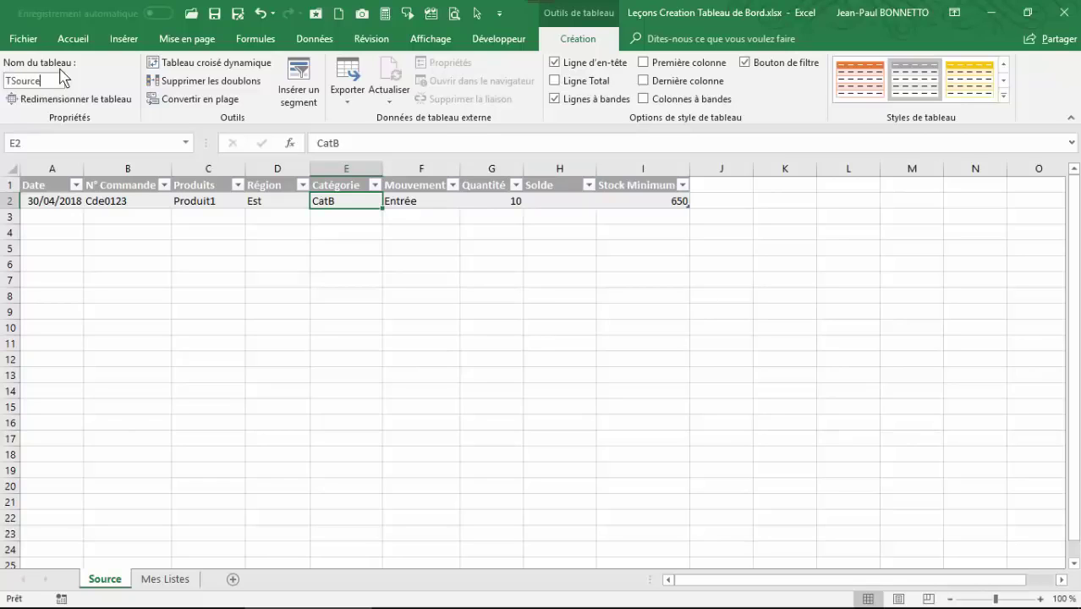
pyautogui.click(388, 233)
pyautogui.click(411, 197)
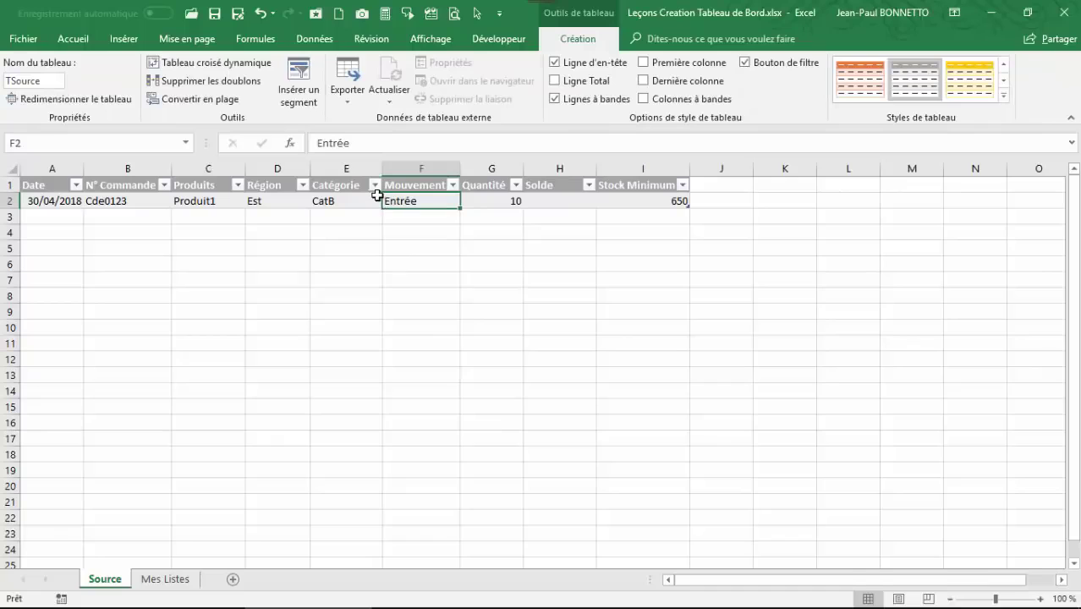
# - Check the number formats of the cells in row 2 of the TSource table, starting with the date
pyautogui.click(273, 201)
pyautogui.click(107, 203)
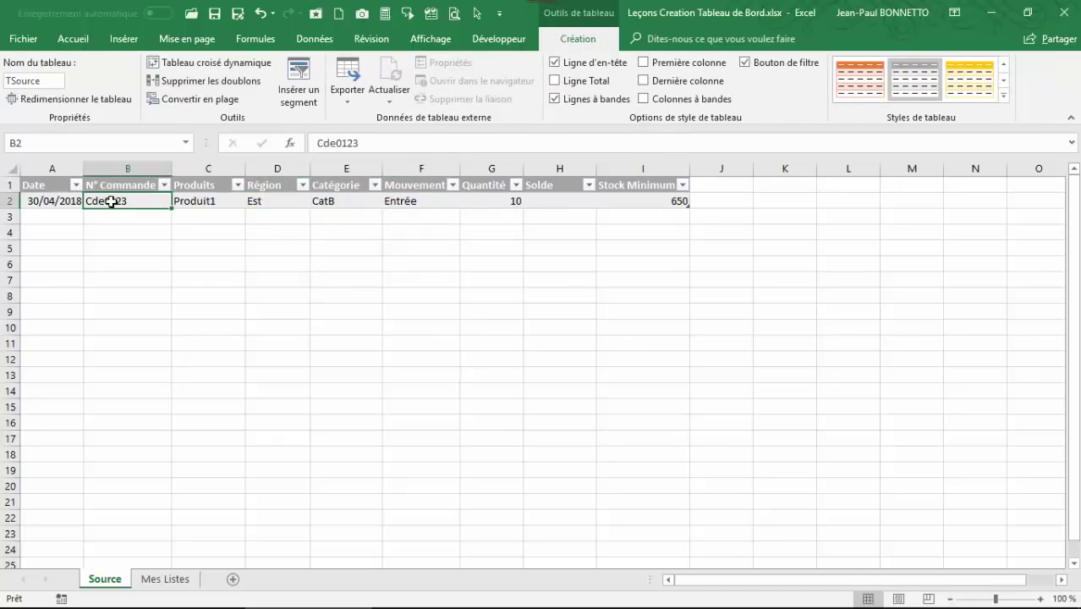
pyautogui.click(58, 203)
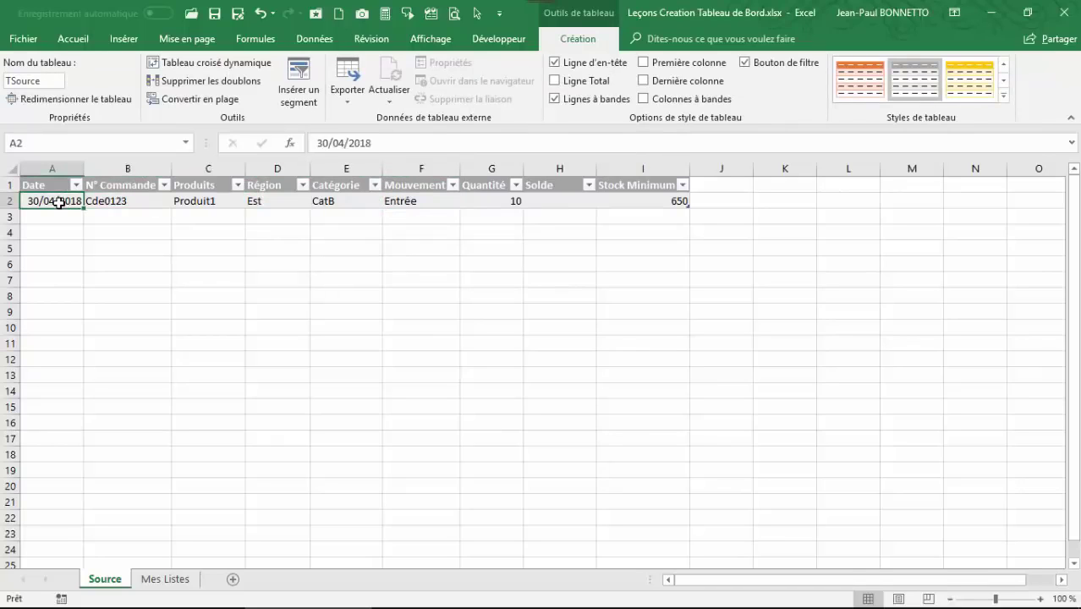
pyautogui.click(78, 41)
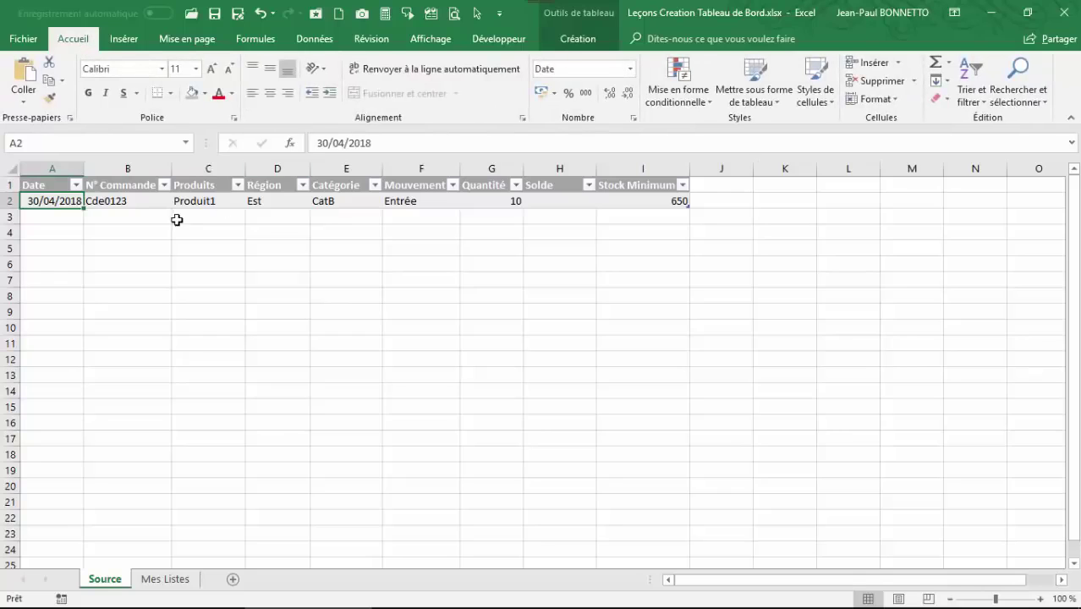
pyautogui.click(111, 200)
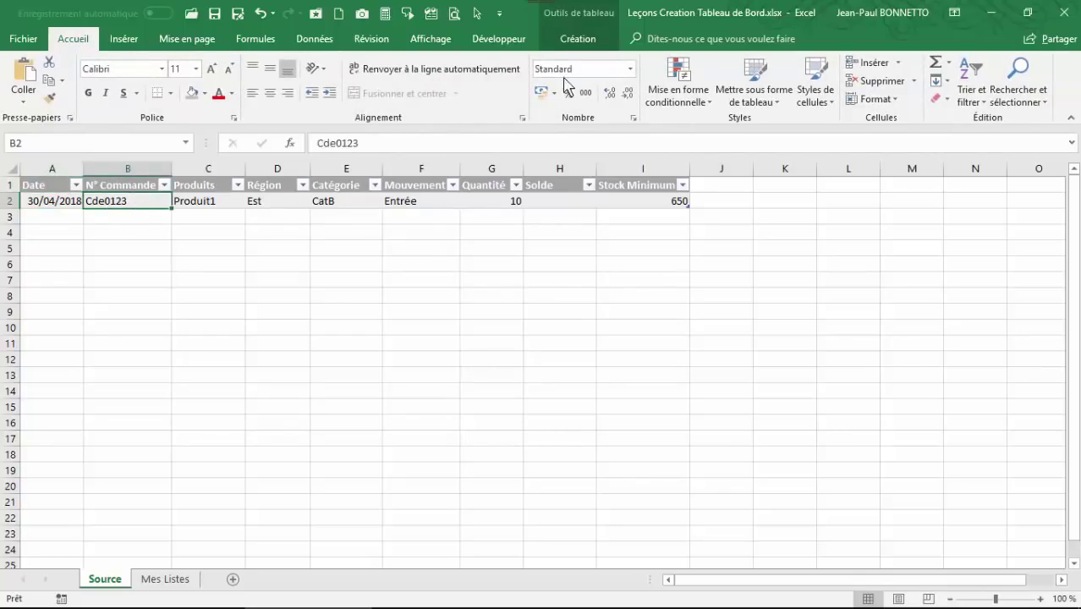
pyautogui.click(654, 203)
pyautogui.click(554, 200)
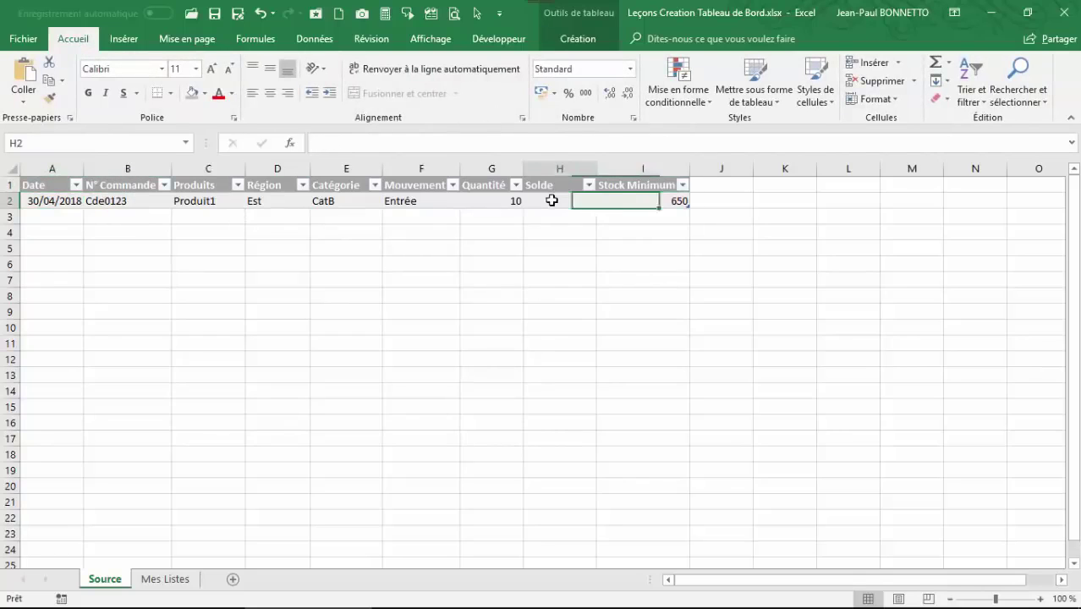
pyautogui.click(490, 201)
pyautogui.click(419, 201)
pyautogui.click(203, 203)
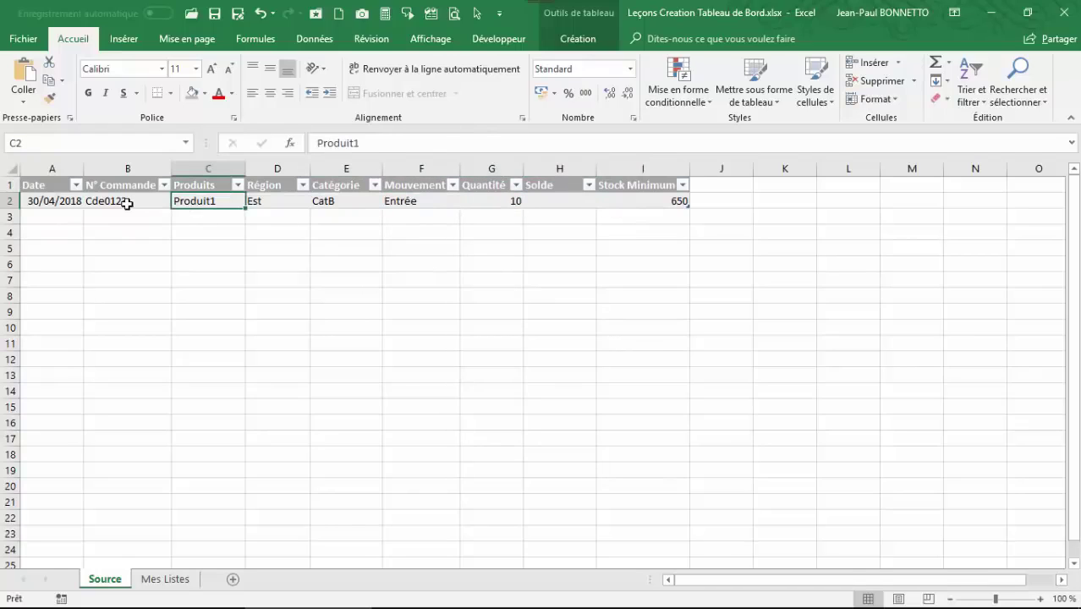
pyautogui.click(356, 203)
pyautogui.click(128, 201)
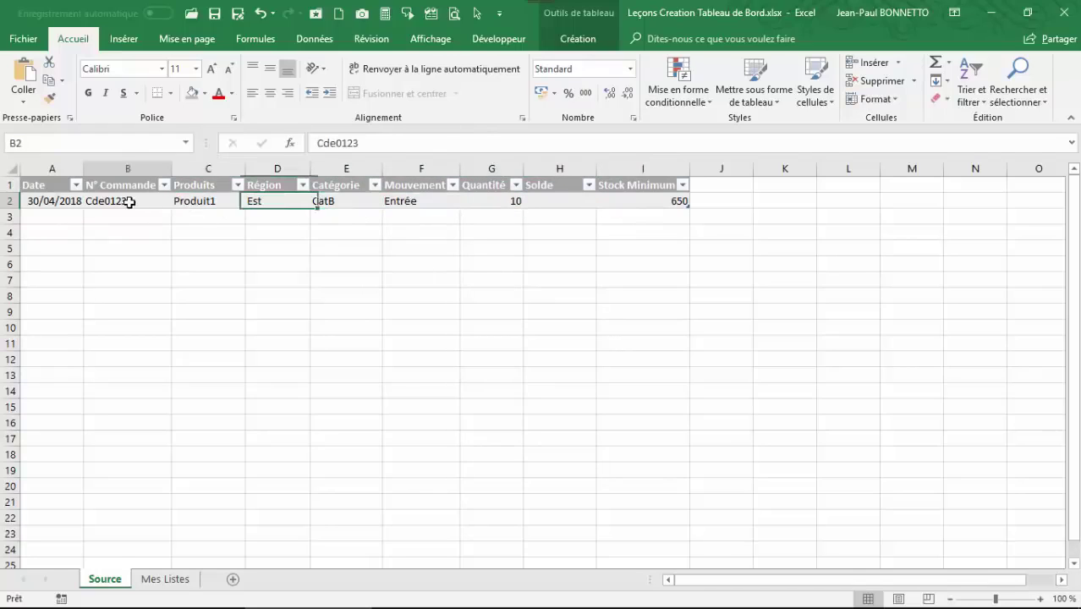
# - Review the Produits cell in row 2 of TSource against the Région, Catégorie and Stock Minimum cells that depend on it
pyautogui.click(203, 200)
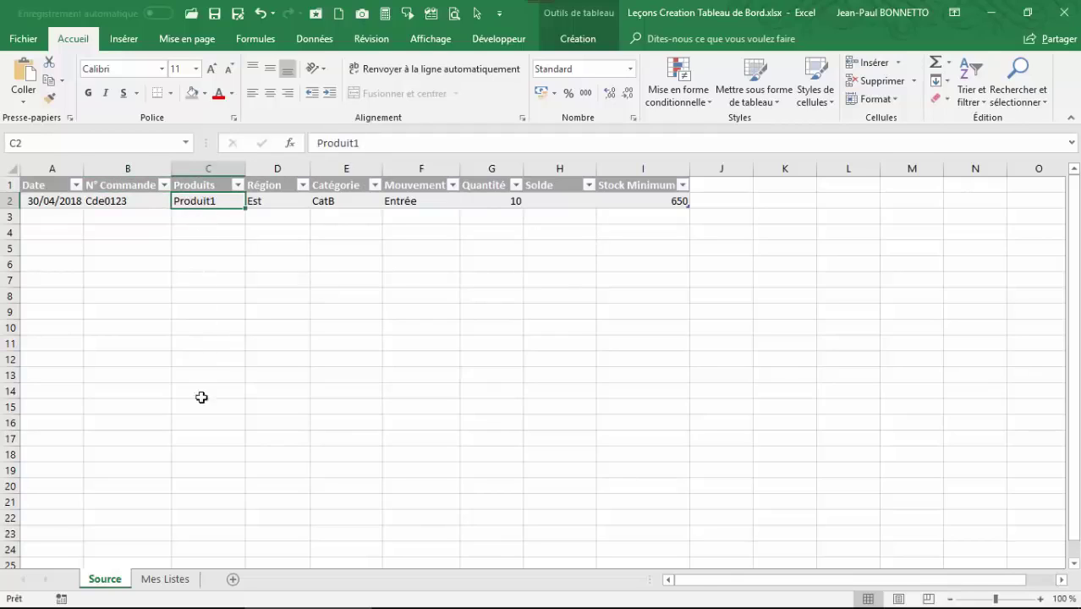
pyautogui.click(288, 207)
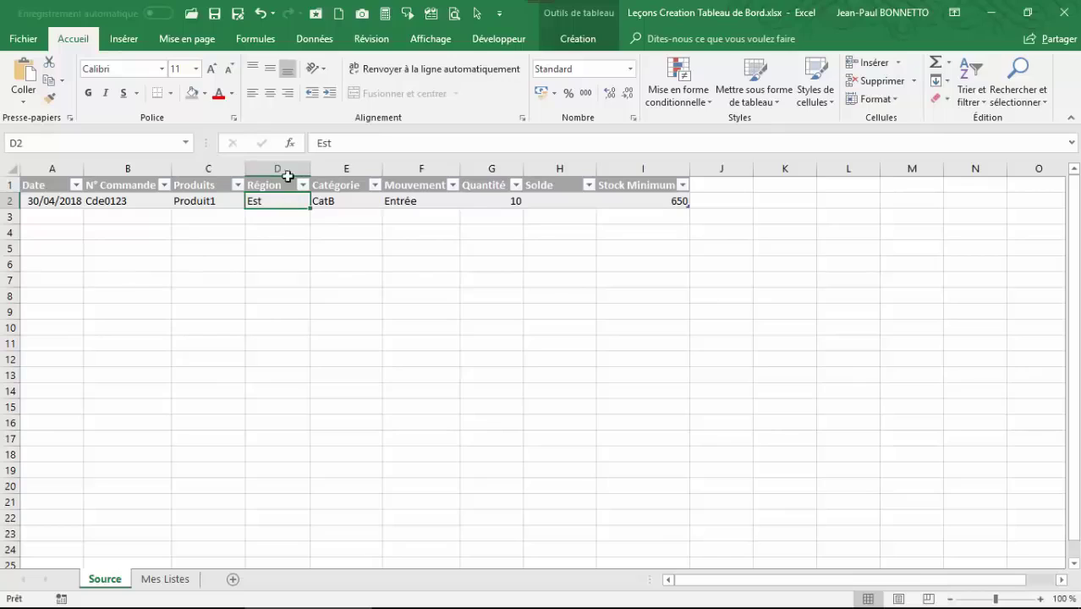
pyautogui.click(178, 202)
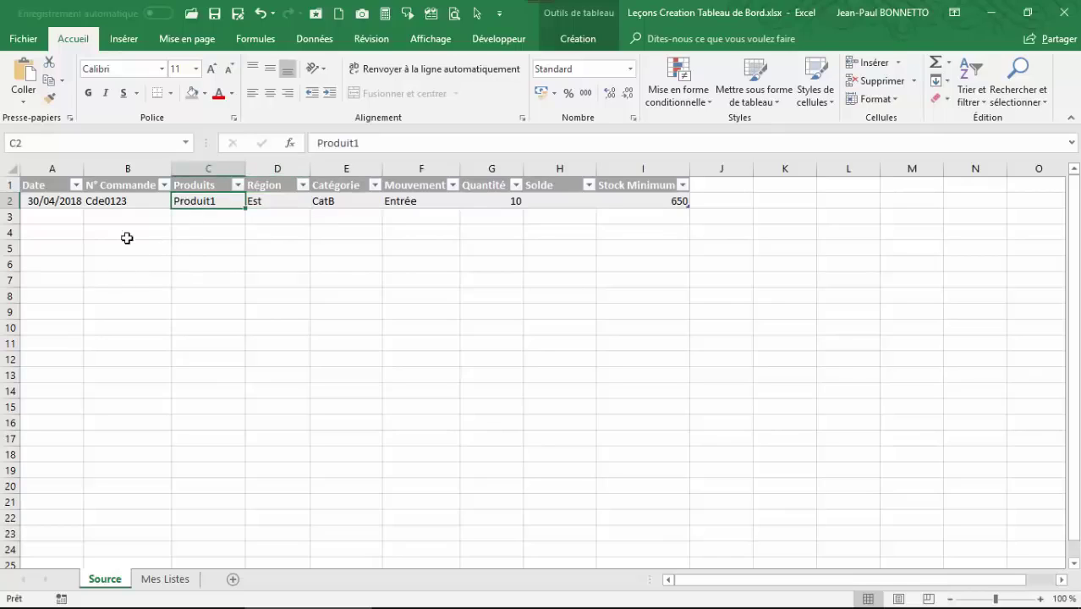
pyautogui.click(346, 199)
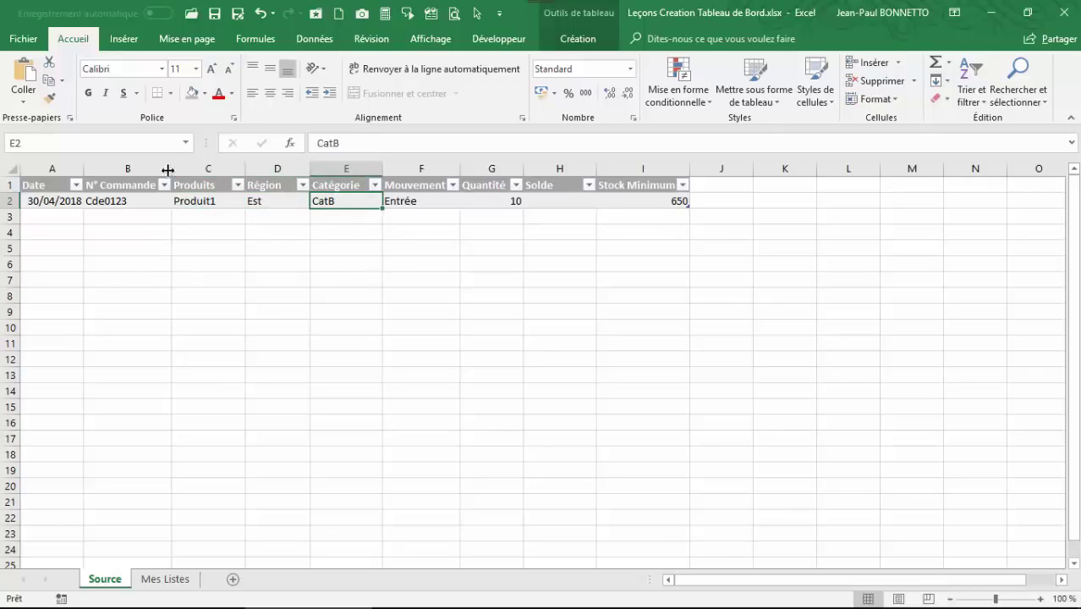
pyautogui.click(209, 195)
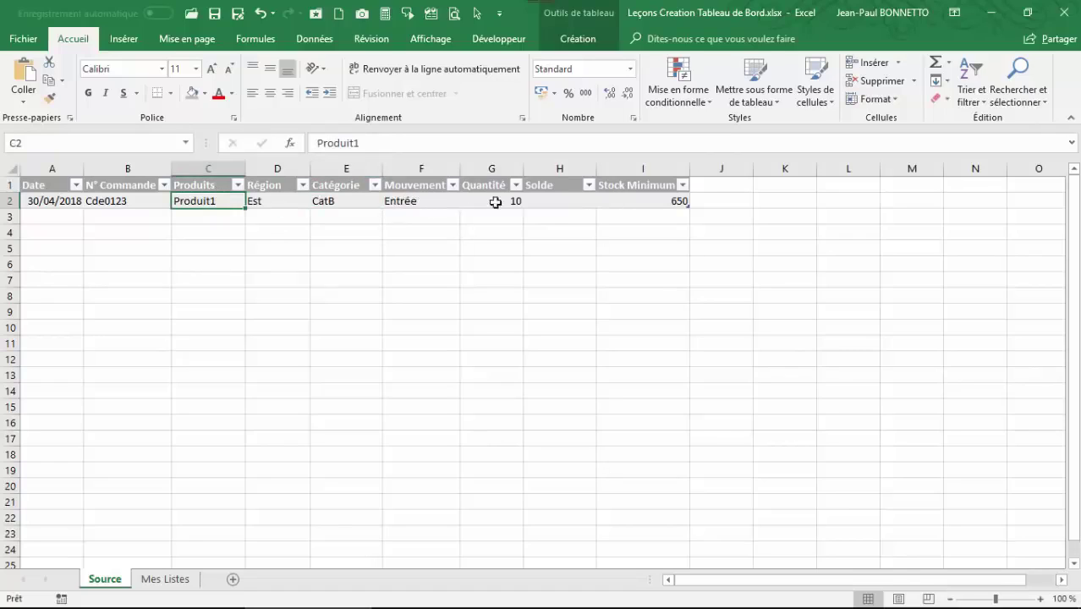
pyautogui.click(622, 200)
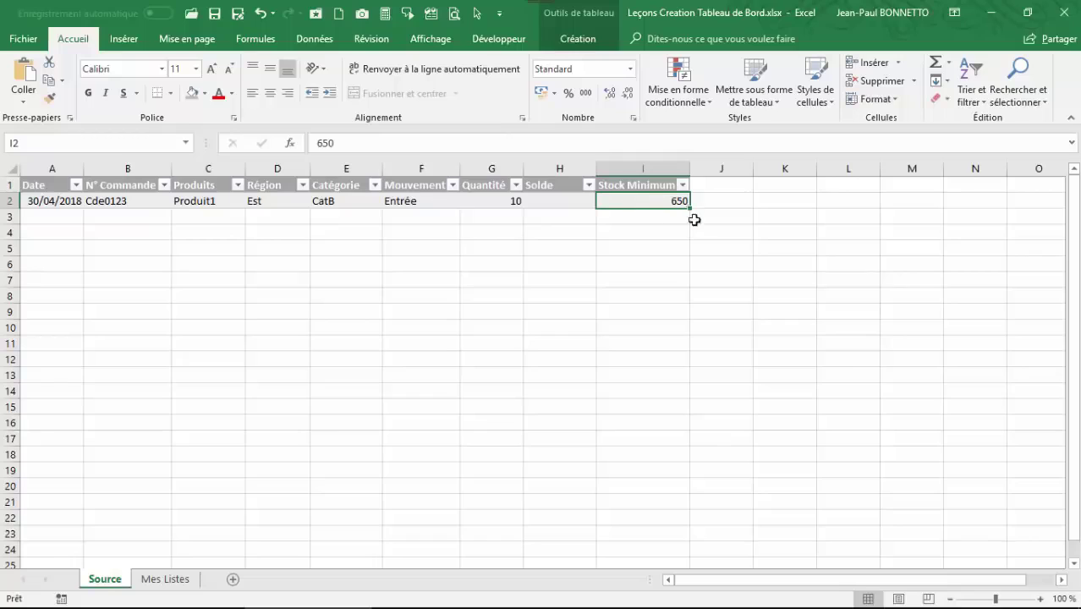
pyautogui.click(217, 203)
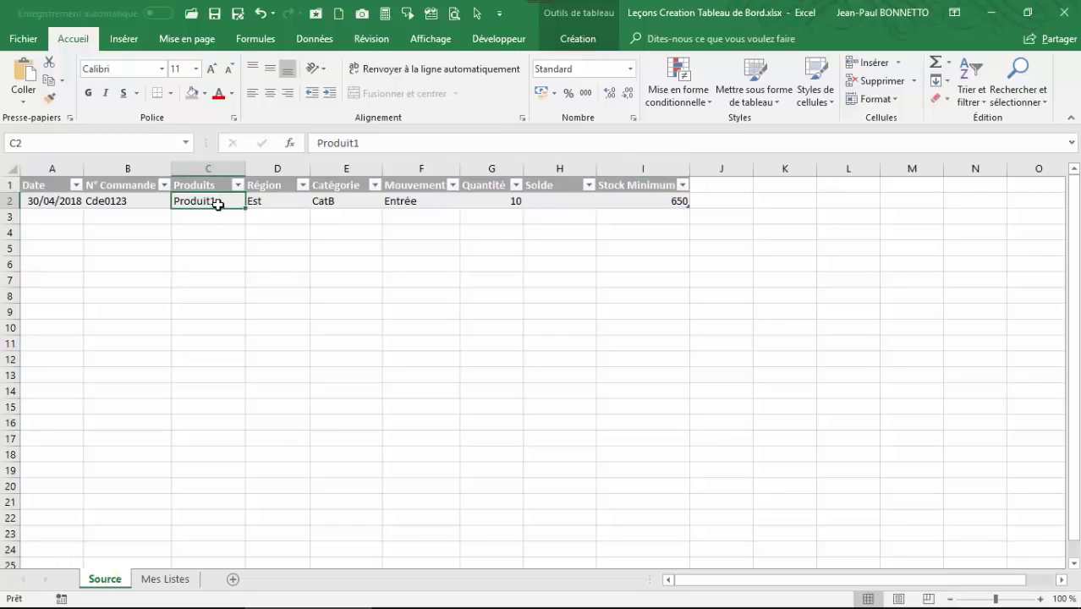
pyautogui.click(649, 203)
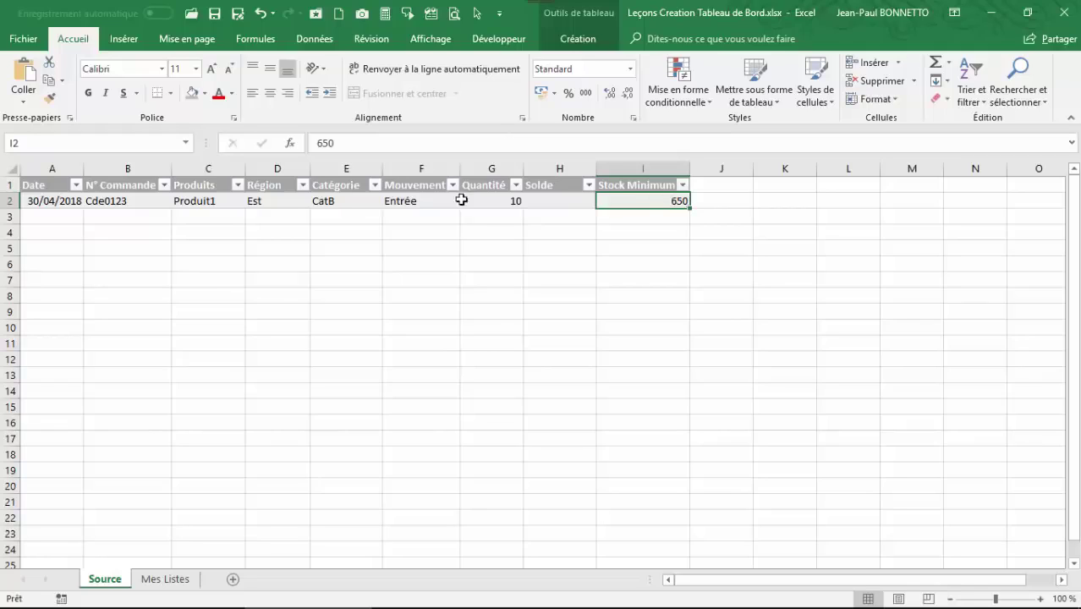
pyautogui.click(200, 201)
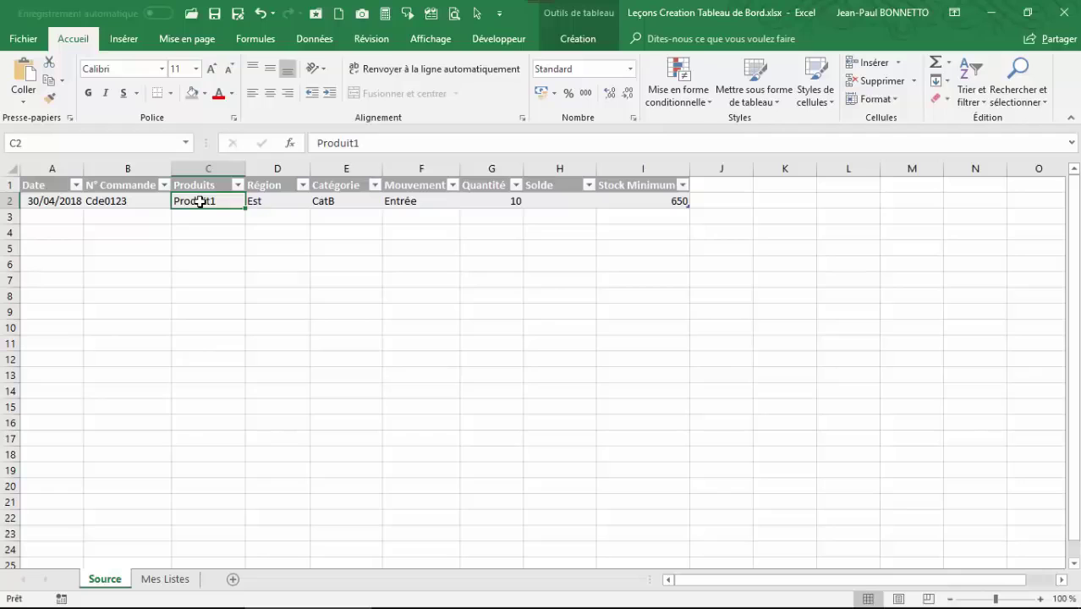
pyautogui.click(266, 201)
pyautogui.click(201, 203)
# - On the Mes Listes sheet, name the product cells A2:A21 ListeProduits
pyautogui.click(168, 579)
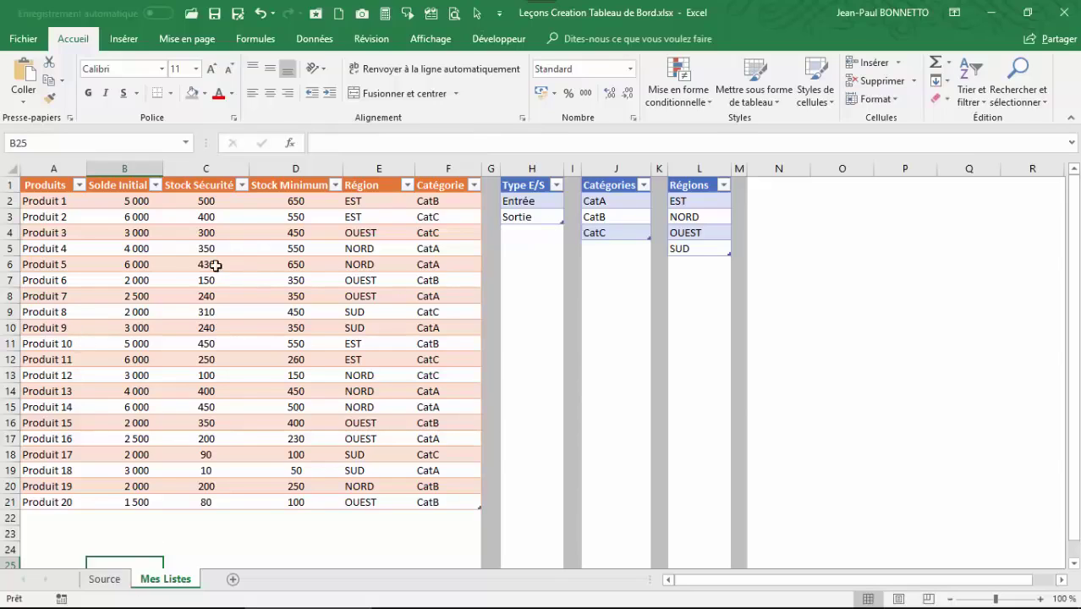
pyautogui.moveTo(51, 208); pyautogui.dragTo(54, 501)
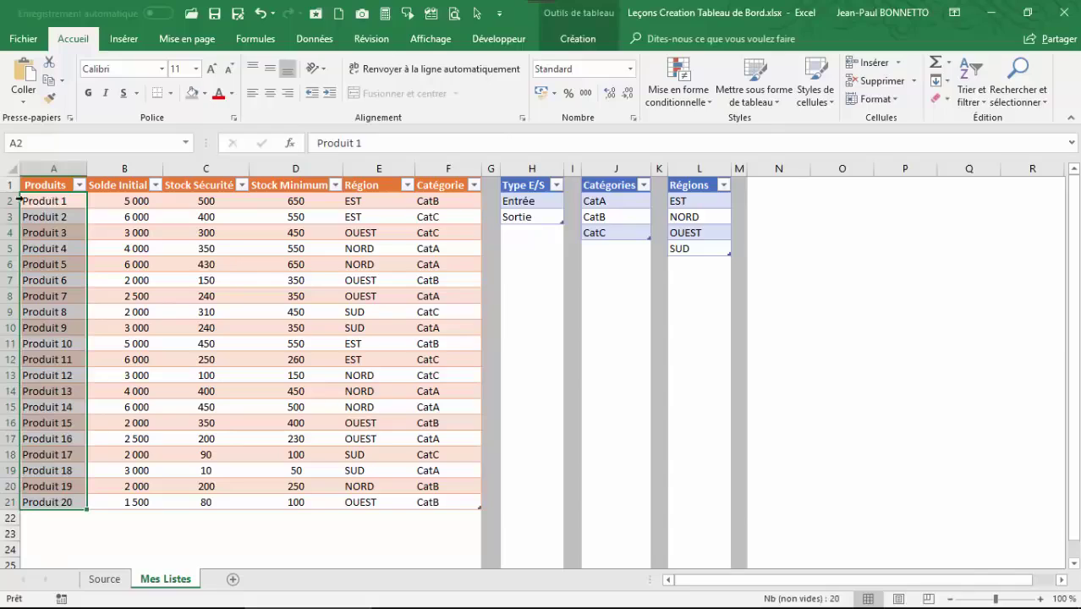
pyautogui.click(32, 141)
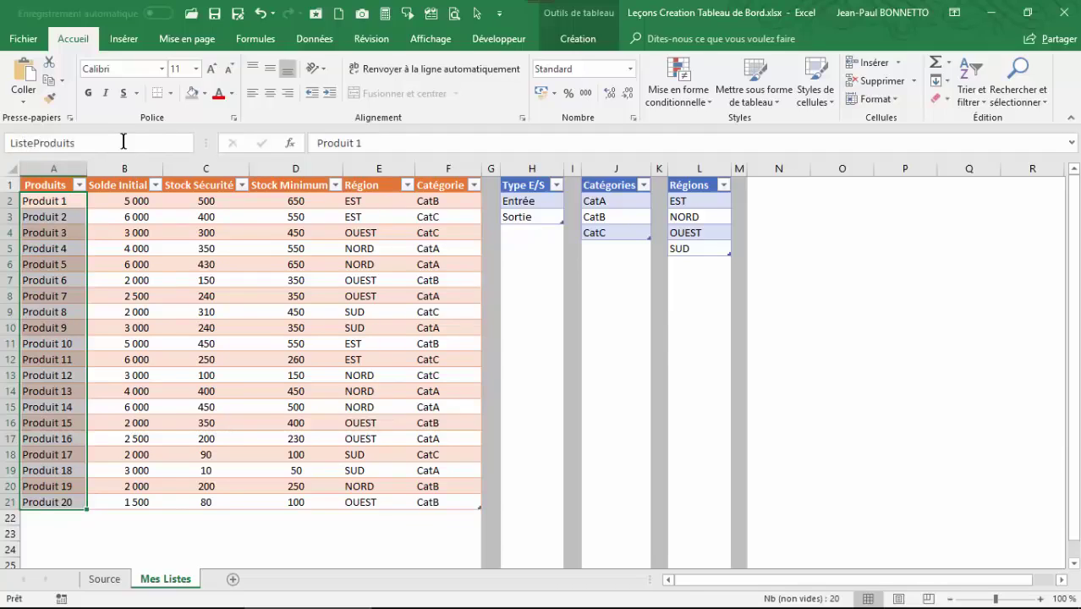
pyautogui.press('Return')
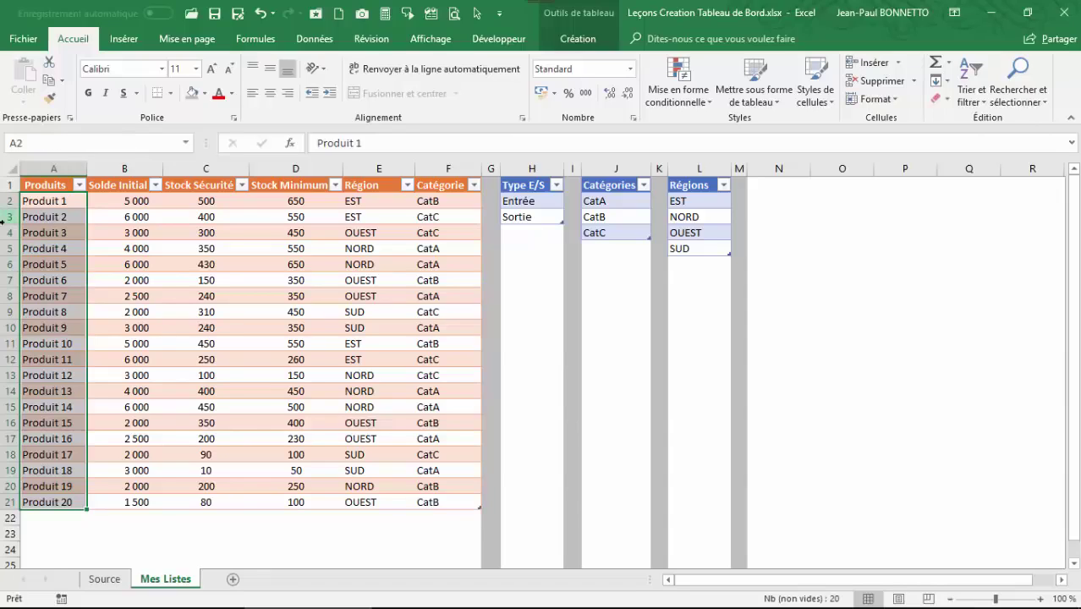
# - Name the Type E/S entries in H2:H3 ListeES
pyautogui.moveTo(521, 209); pyautogui.dragTo(520, 218)
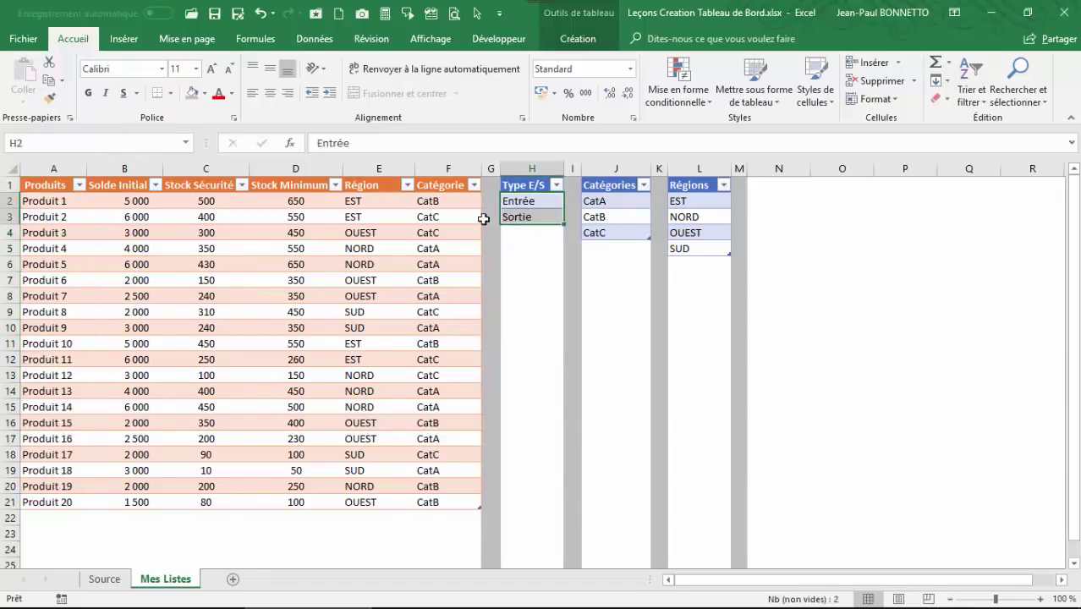
pyautogui.click(112, 141)
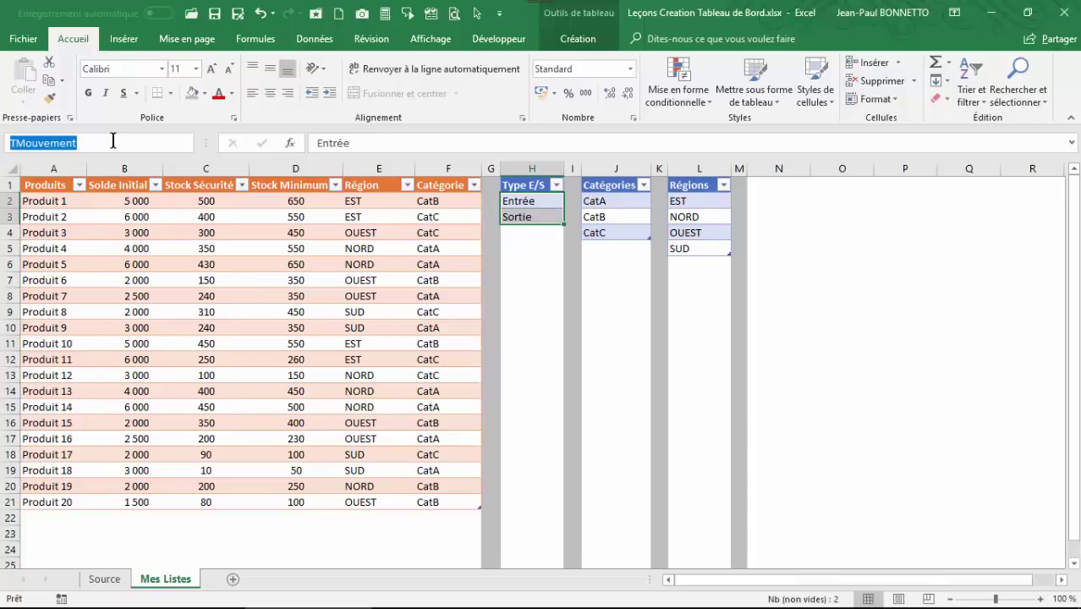
pyautogui.write('L')
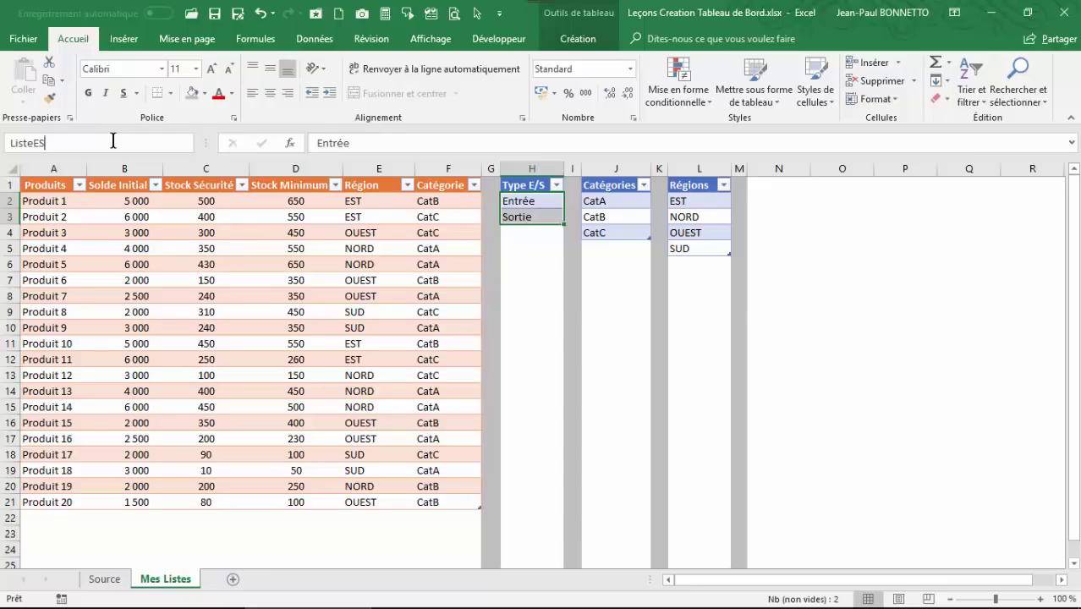
pyautogui.write('isteES')
pyautogui.press('Return')
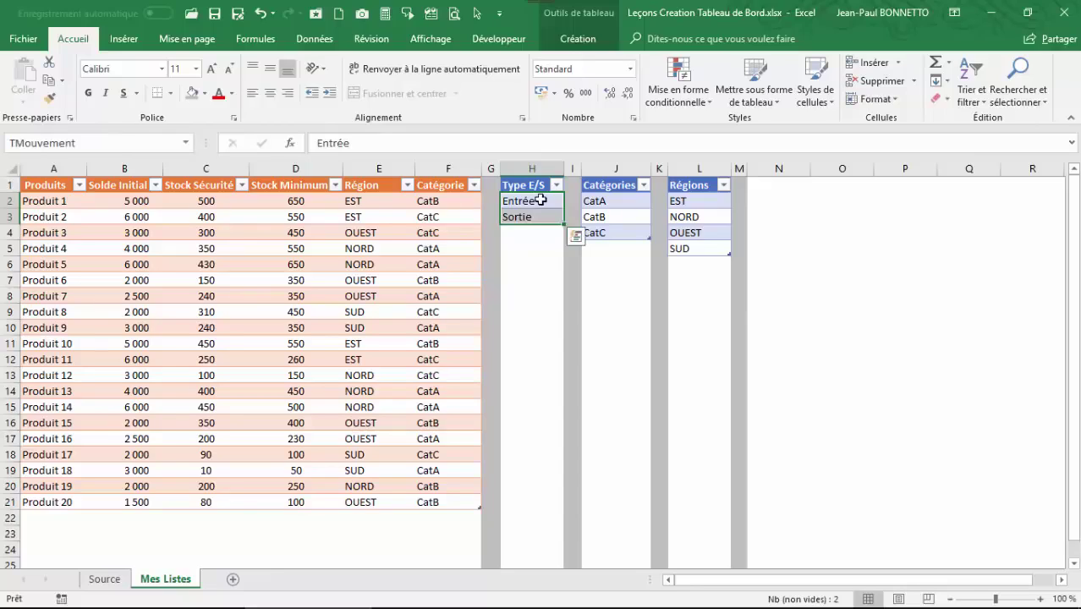
# - Name the category entries in J2:J4 of the Catégories table ListeCat
pyautogui.moveTo(606, 200); pyautogui.dragTo(596, 234)
pyautogui.click(127, 143)
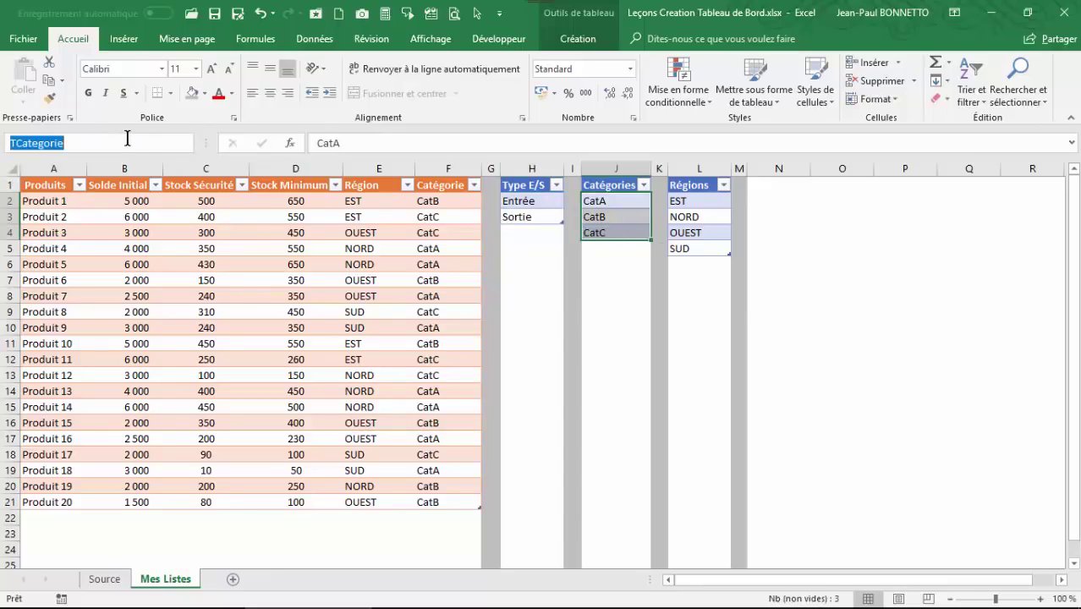
pyautogui.write('L')
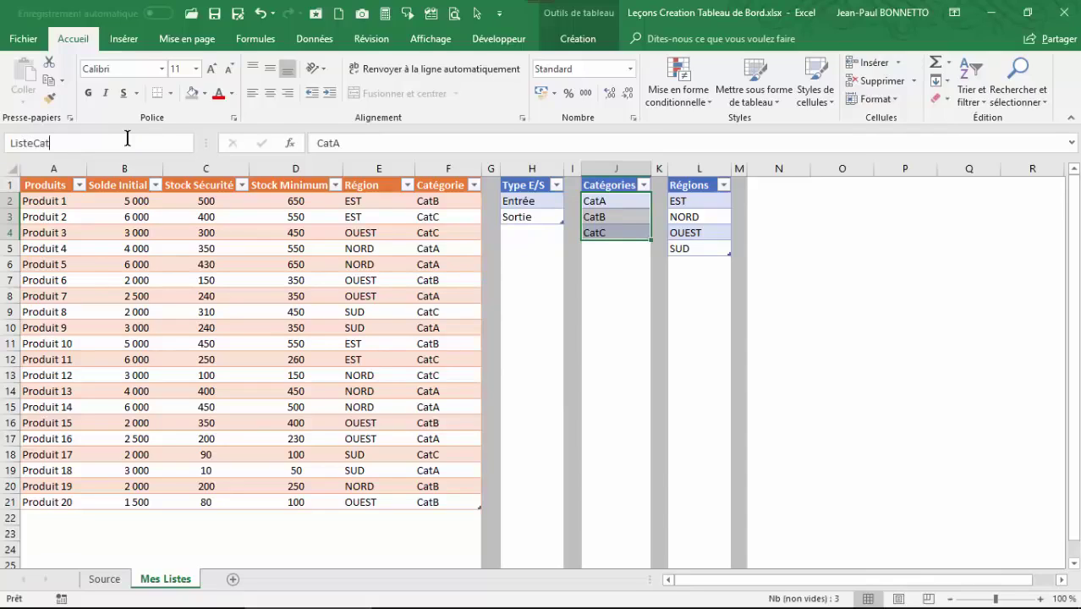
pyautogui.write('isteCat')
pyautogui.press('Return')
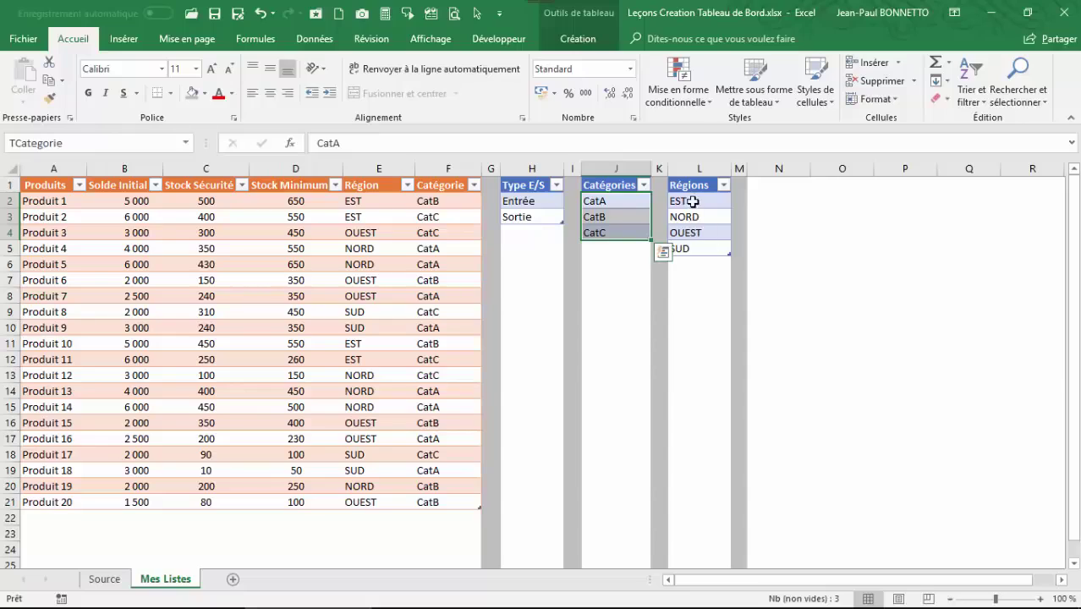
# - Select the region entries L2:L5 in the Régions table and open the range name for editing
pyautogui.moveTo(693, 201); pyautogui.dragTo(685, 250)
pyautogui.click(63, 143)
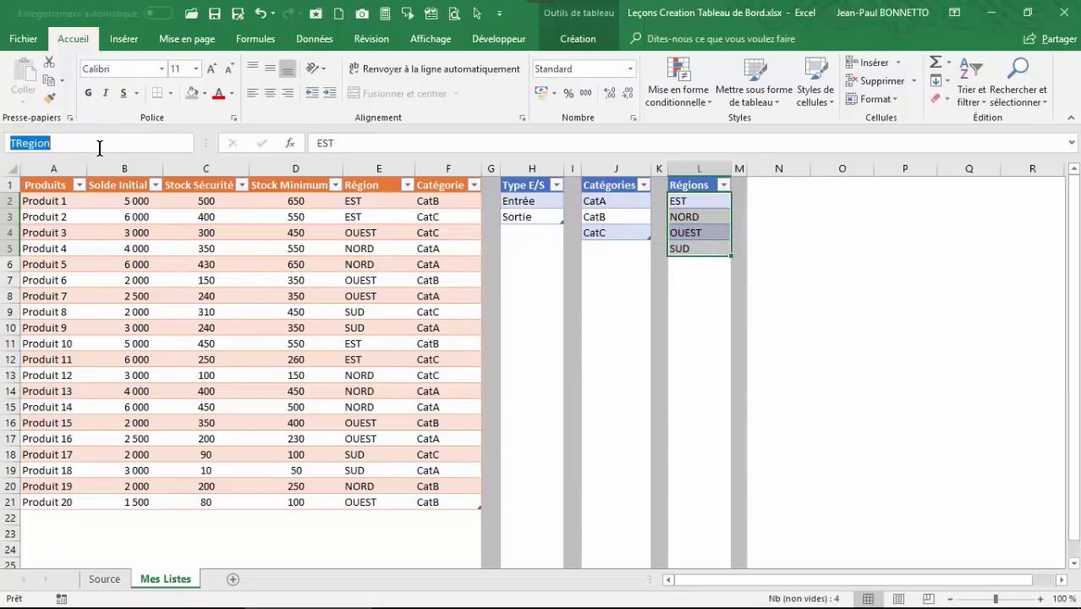
# - Name the selected region entries in the Régions table ListeRegion
pyautogui.write('Liste')
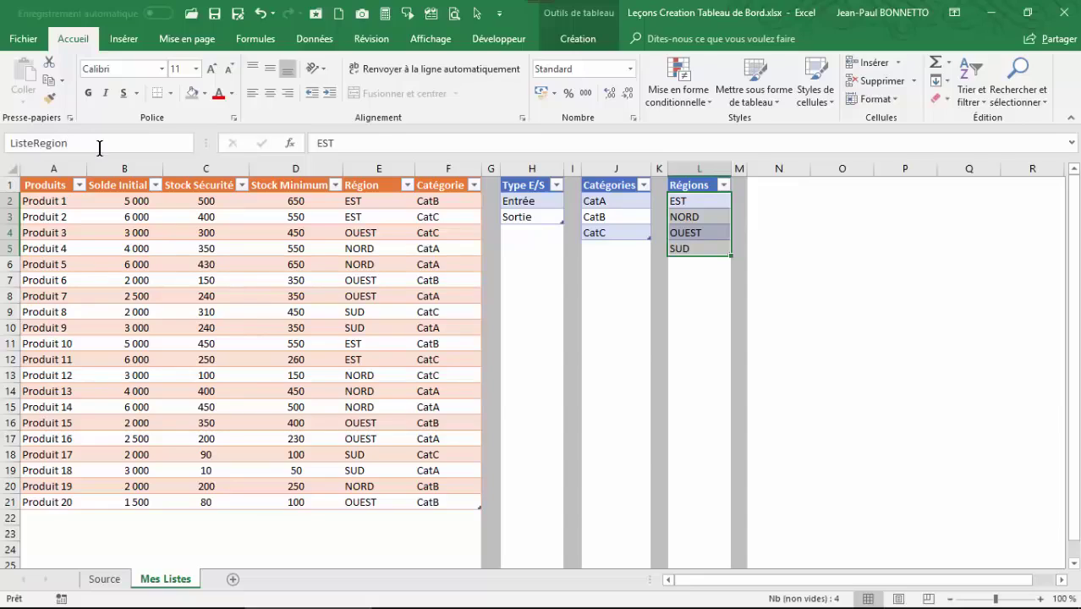
pyautogui.write('Region')
pyautogui.press('Return')
pyautogui.click(201, 237)
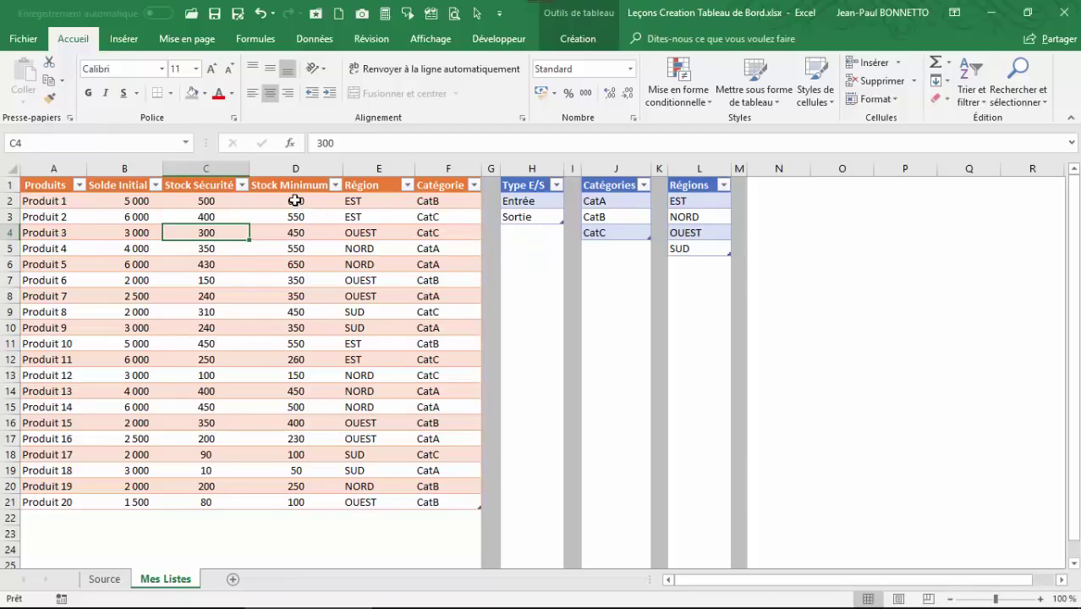
# - Open the Name Manager and check which cells the names ListeCat and ListeES refer to
pyautogui.click(255, 39)
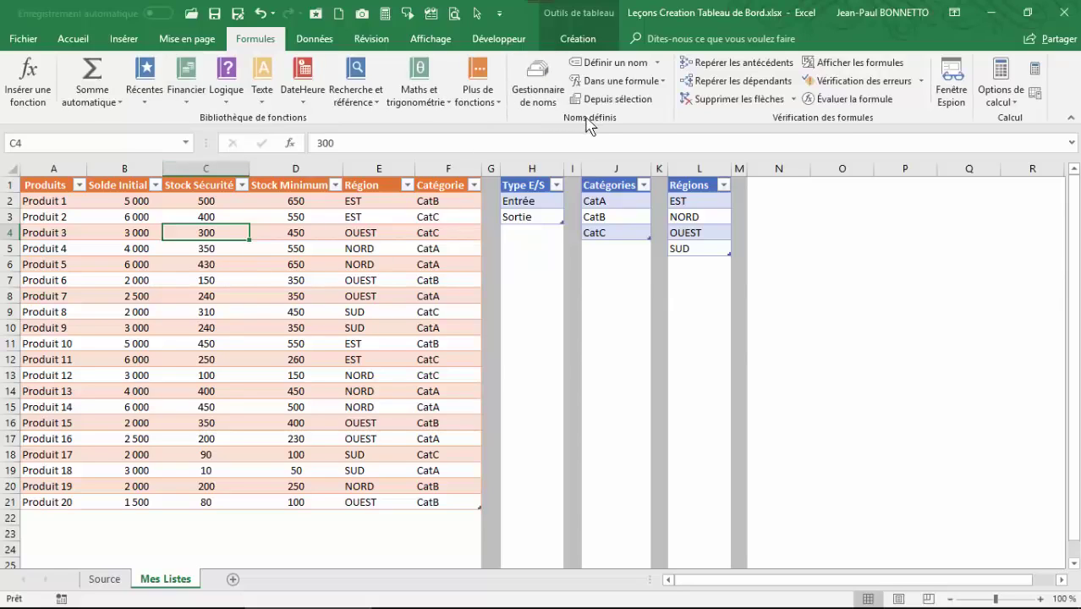
pyautogui.click(539, 85)
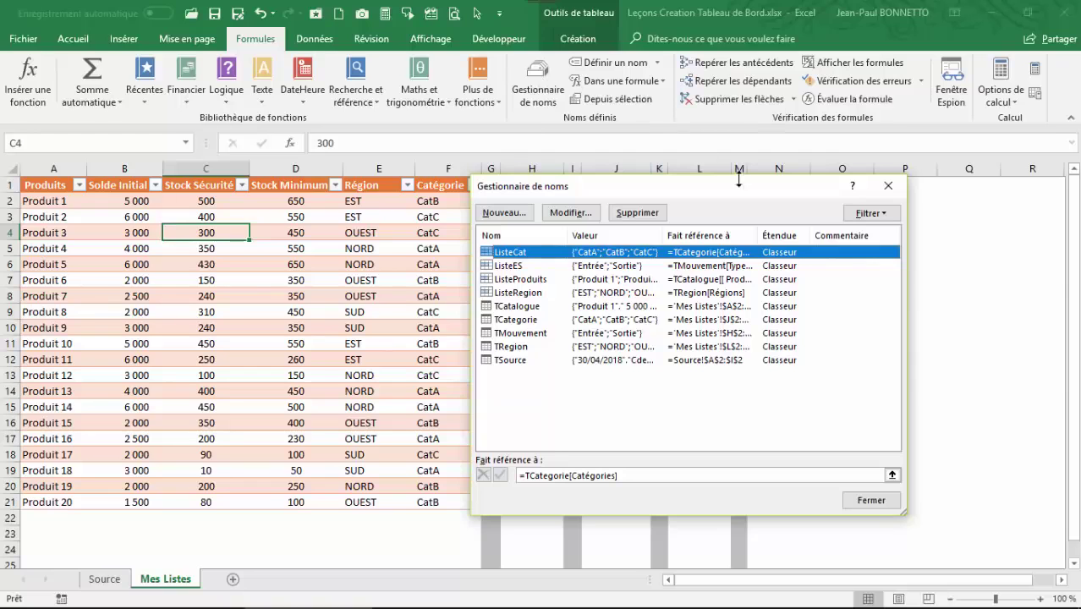
pyautogui.moveTo(760, 191); pyautogui.dragTo(772, 168)
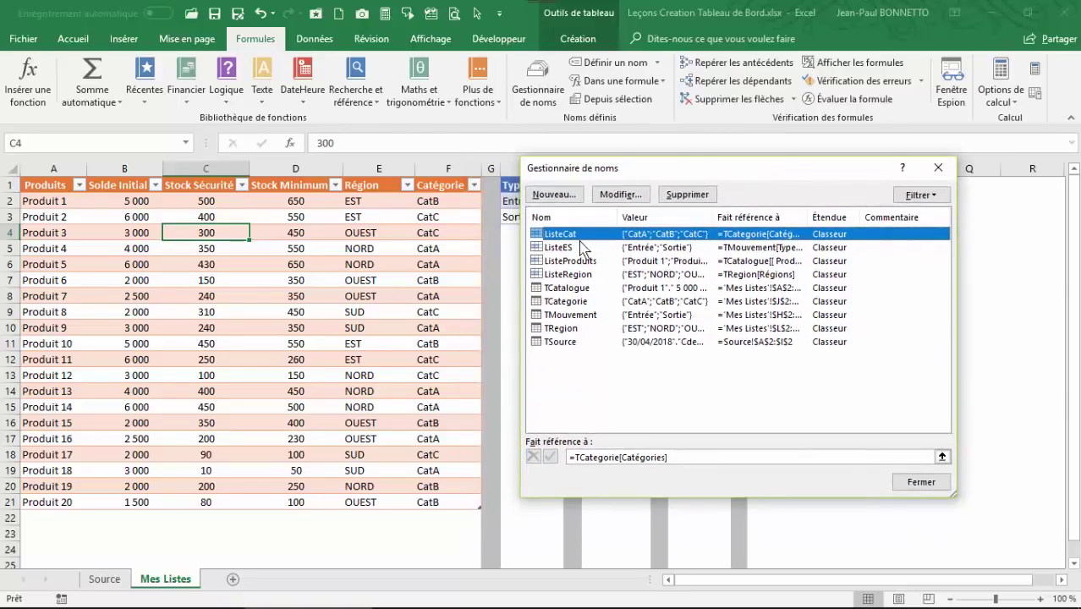
pyautogui.moveTo(692, 167); pyautogui.dragTo(668, 278)
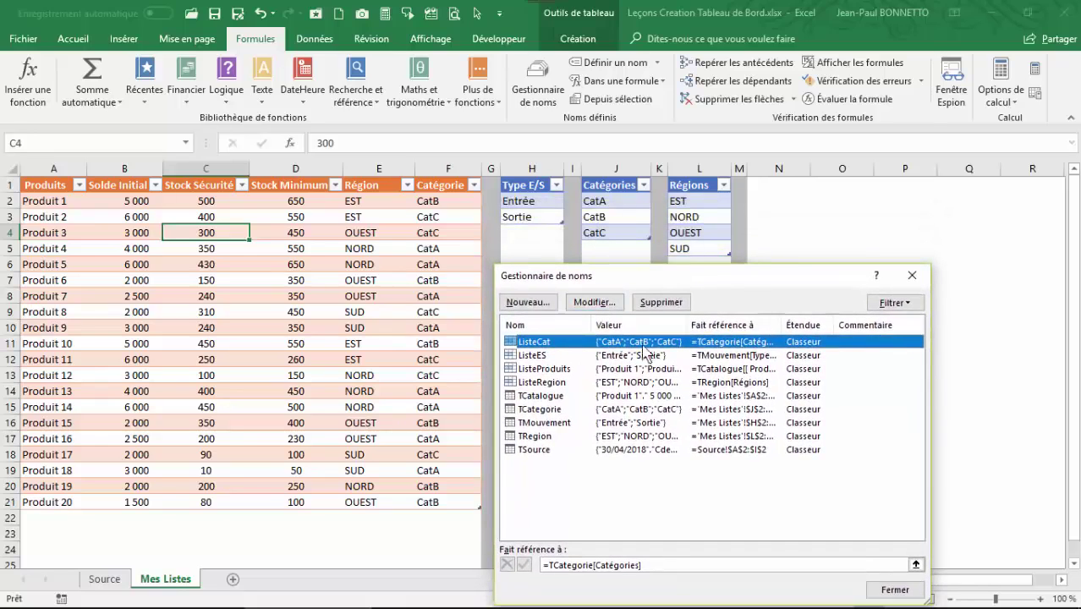
pyautogui.click(915, 564)
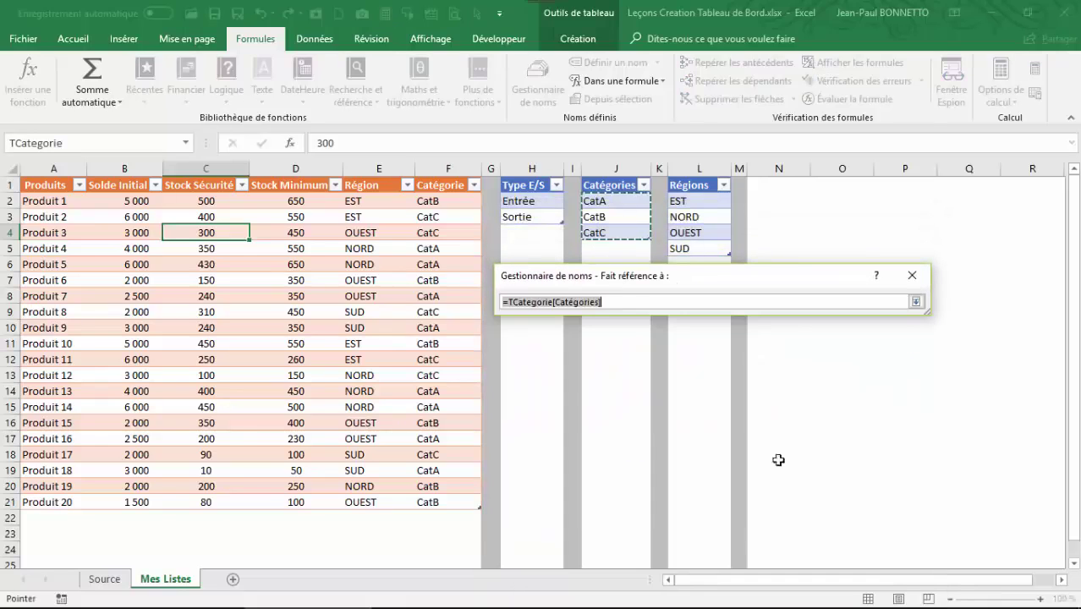
pyautogui.click(915, 301)
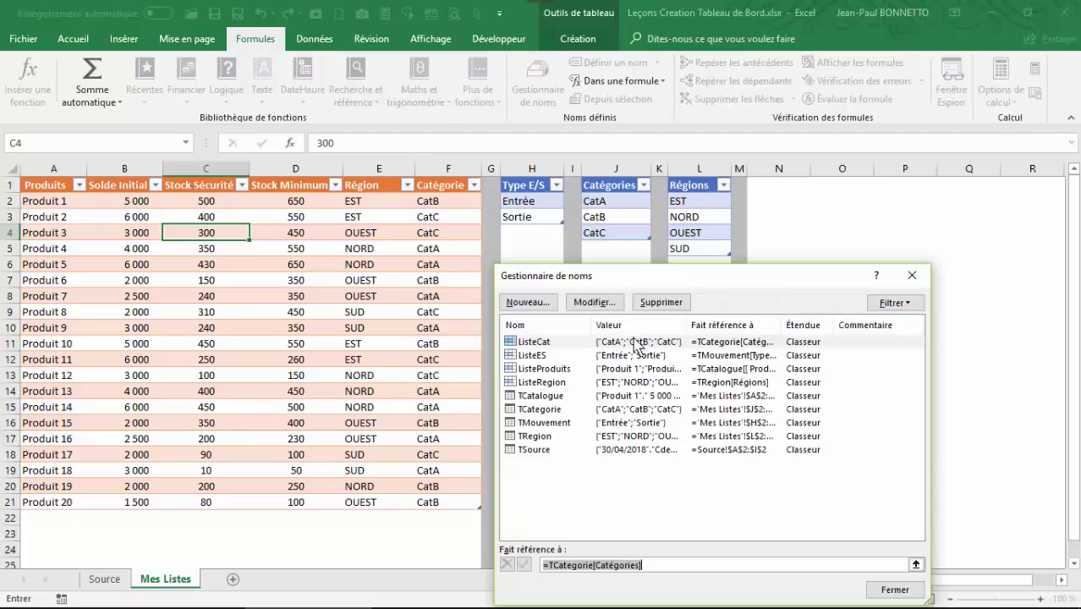
pyautogui.click(598, 358)
pyautogui.click(915, 564)
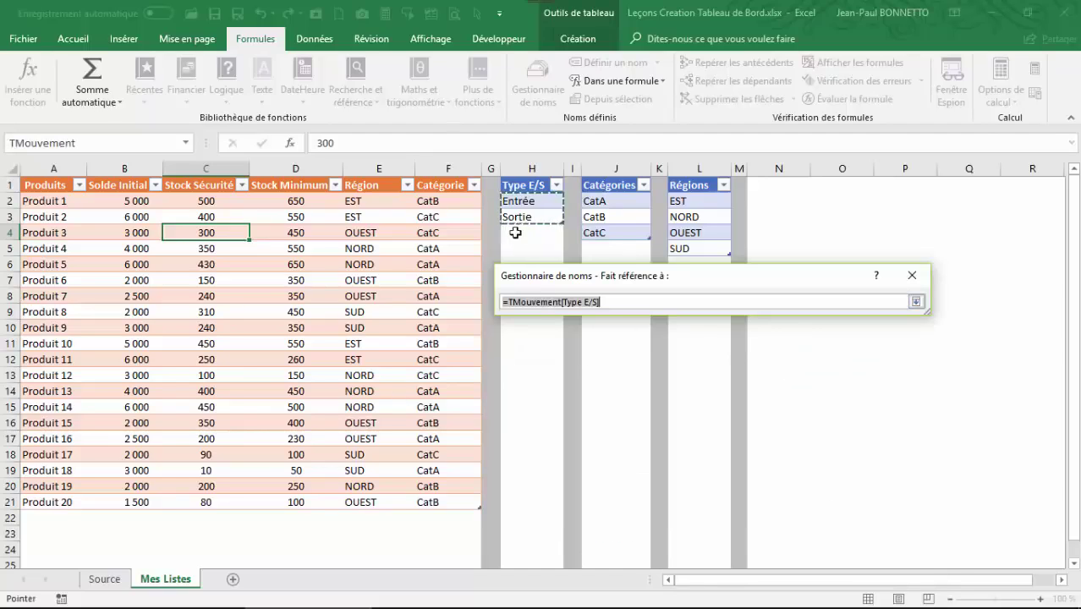
pyautogui.click(915, 301)
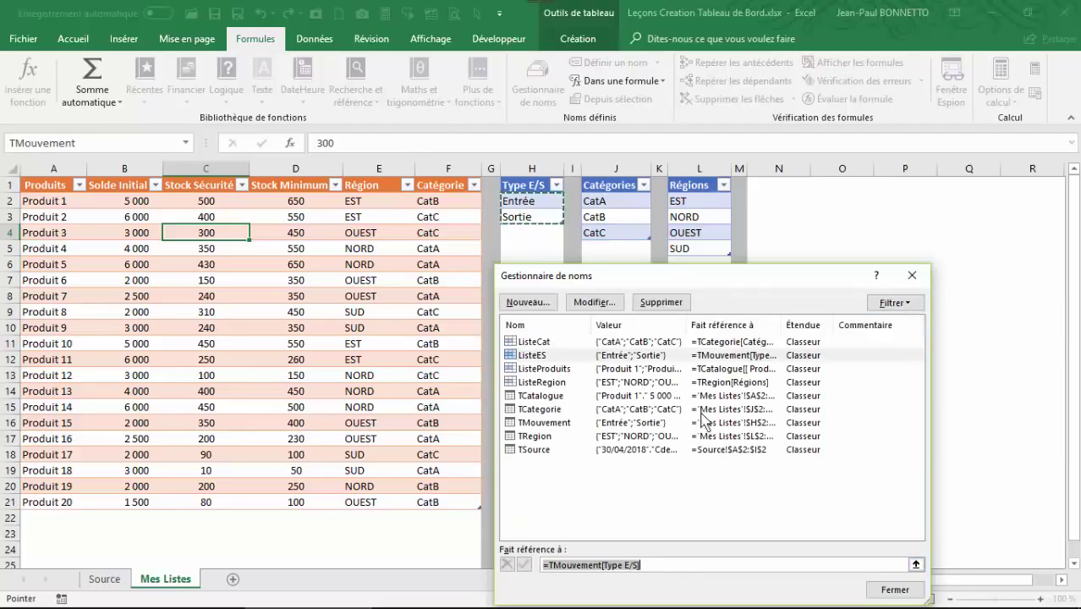
# - Check the ranges behind ListeProduits and ListeRegion, look over the table names, and close the Name Manager
pyautogui.click(541, 369)
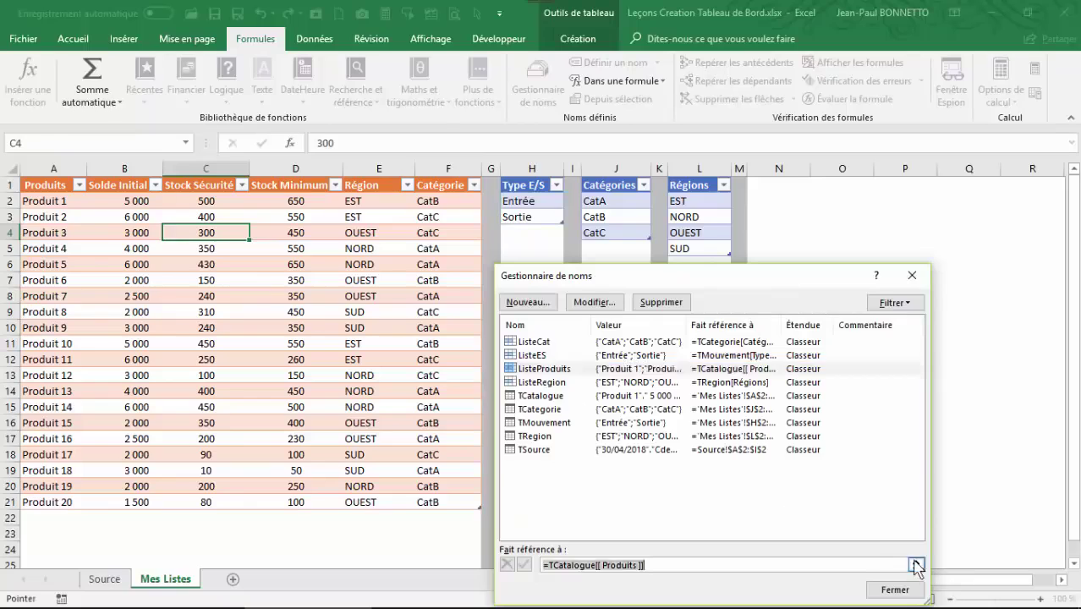
pyautogui.click(916, 564)
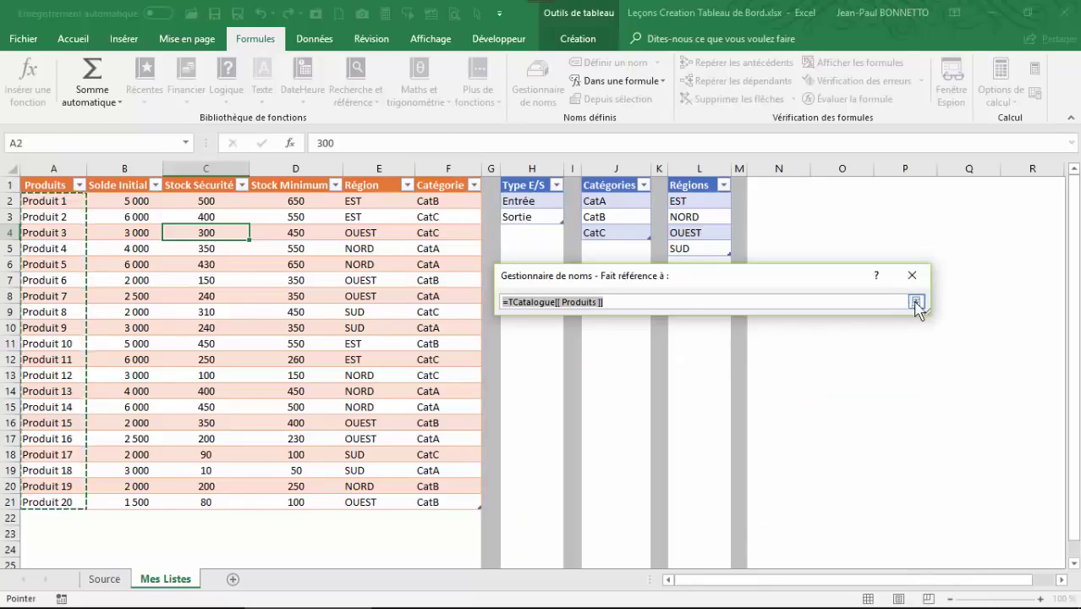
pyautogui.click(916, 301)
pyautogui.click(594, 382)
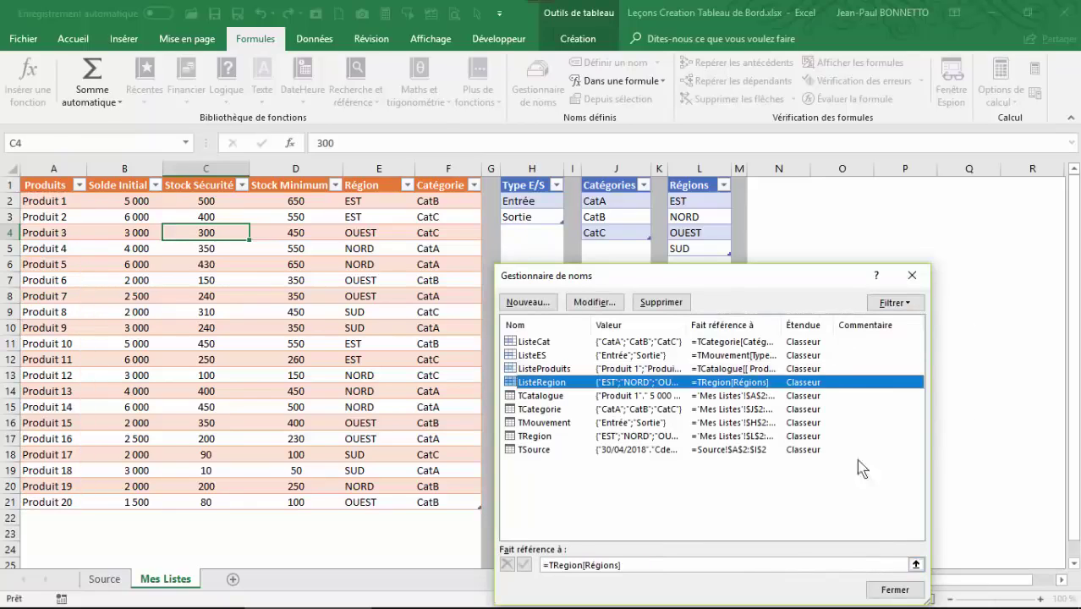
pyautogui.click(915, 564)
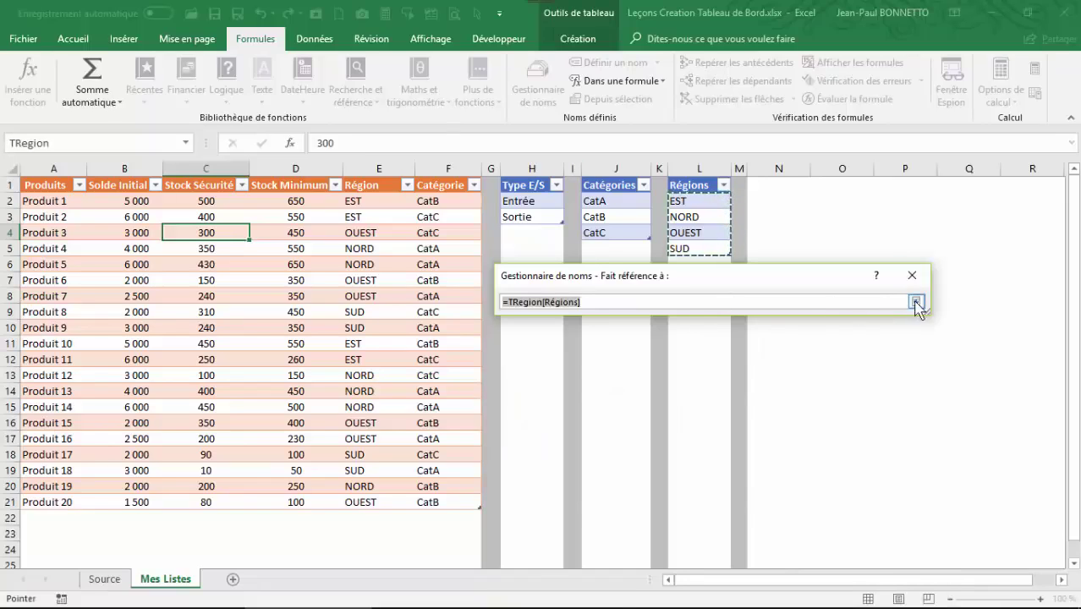
pyautogui.click(916, 301)
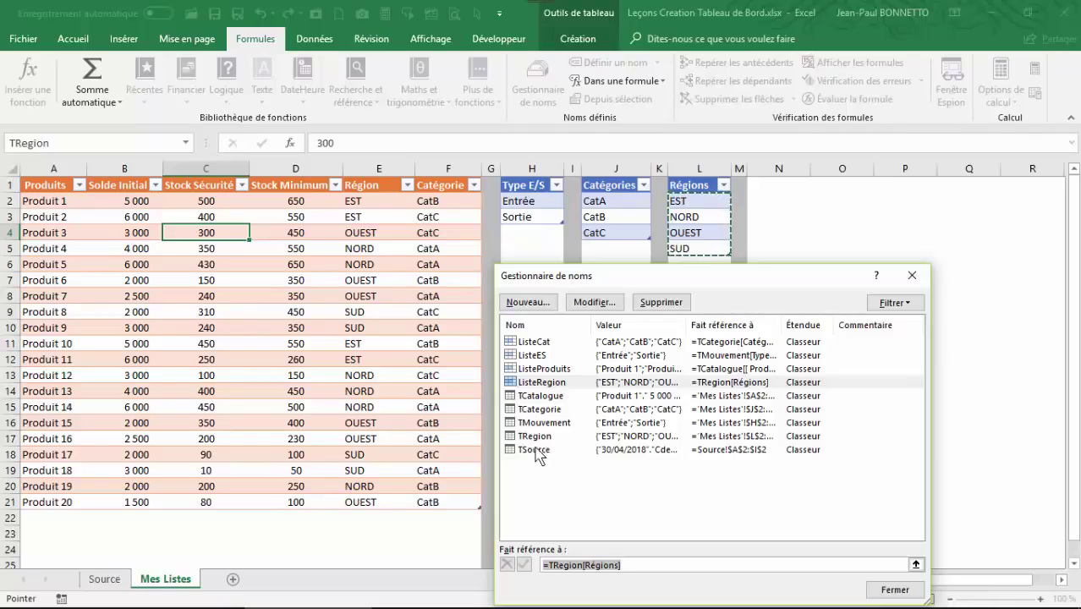
pyautogui.click(534, 449)
pyautogui.moveTo(534, 449); pyautogui.dragTo(540, 397)
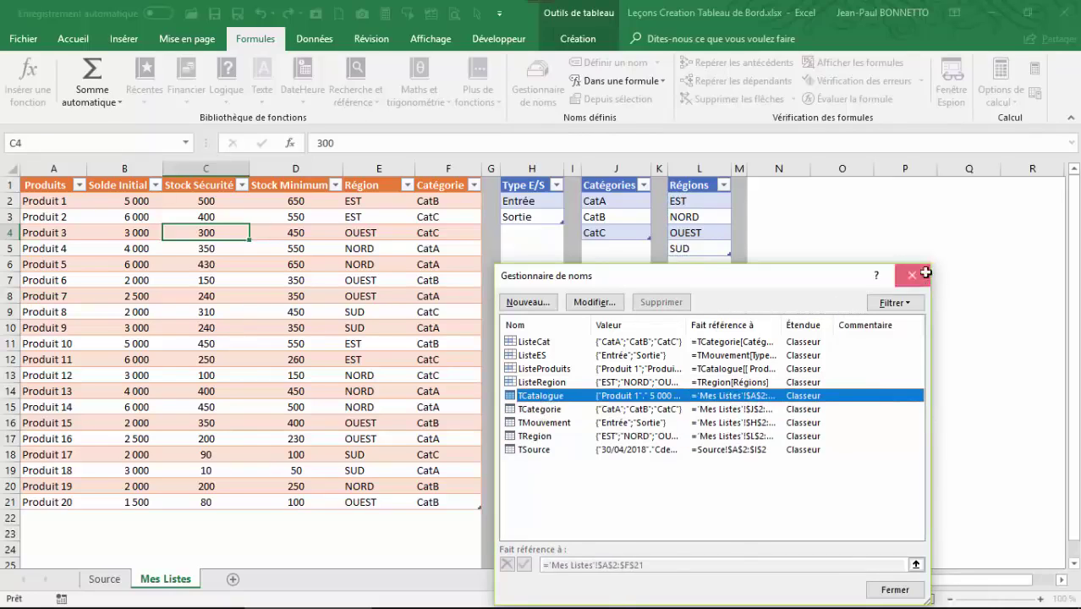
pyautogui.click(911, 275)
# - Open data validation for the product cell C2 on the Source sheet and allow Liste
pyautogui.click(214, 203)
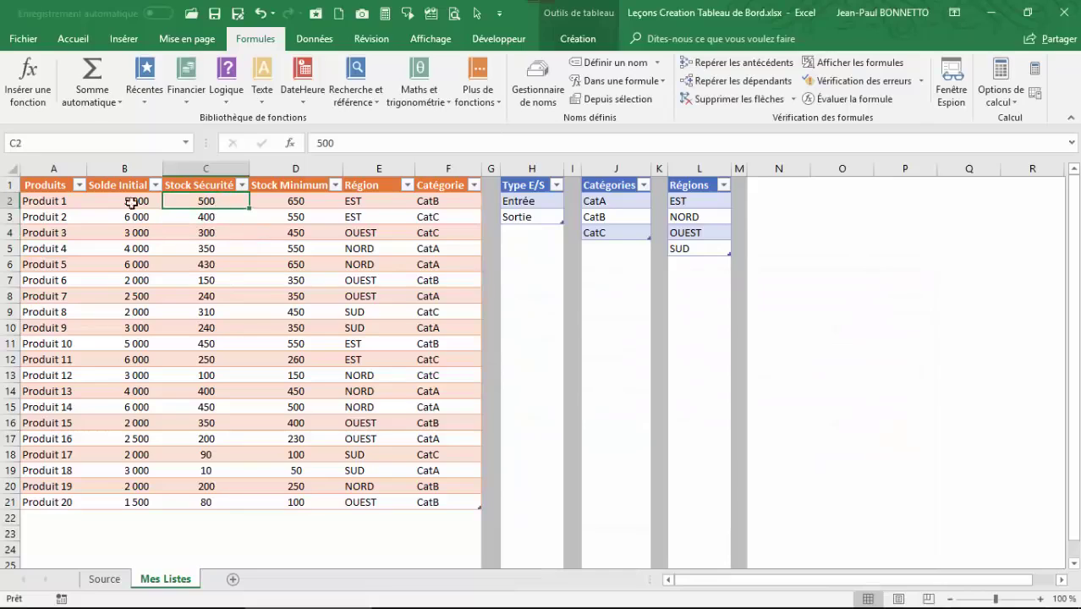
pyautogui.click(23, 201)
pyautogui.click(106, 578)
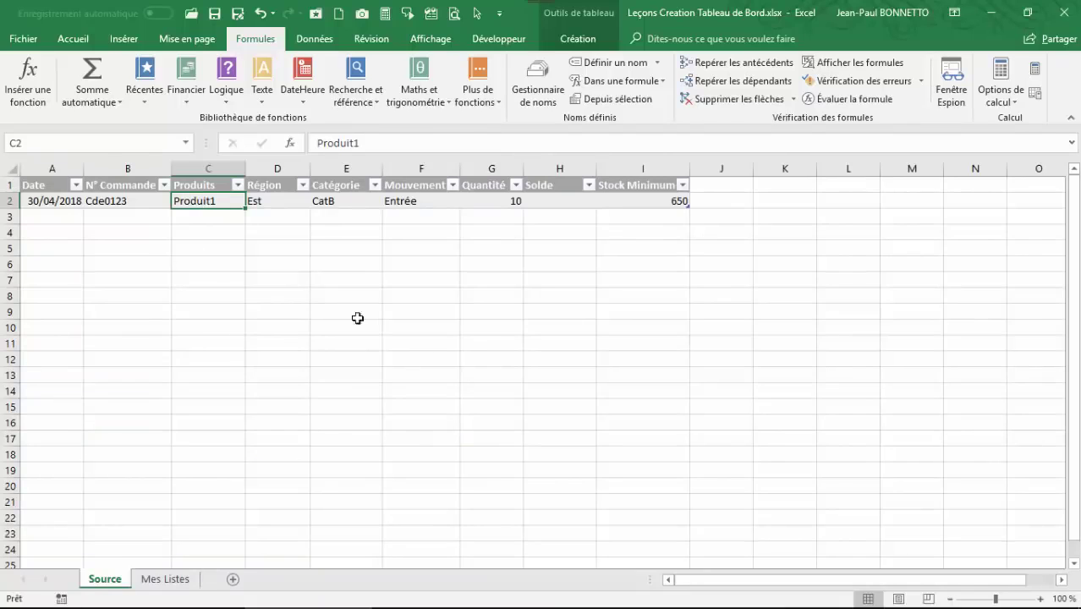
pyautogui.click(315, 38)
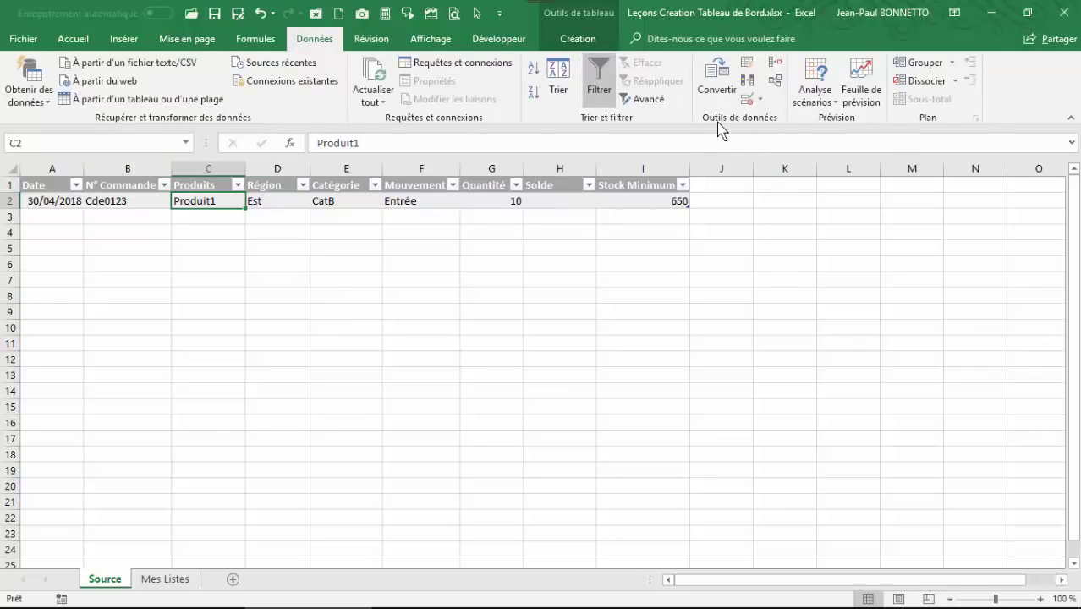
pyautogui.click(758, 101)
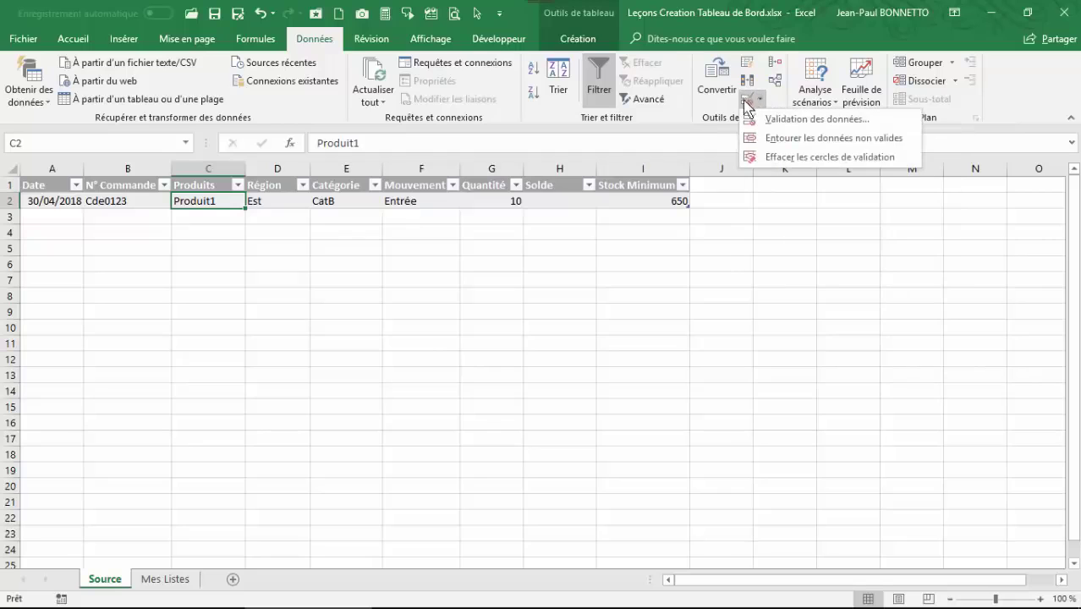
pyautogui.click(749, 119)
pyautogui.moveTo(689, 326); pyautogui.dragTo(441, 267)
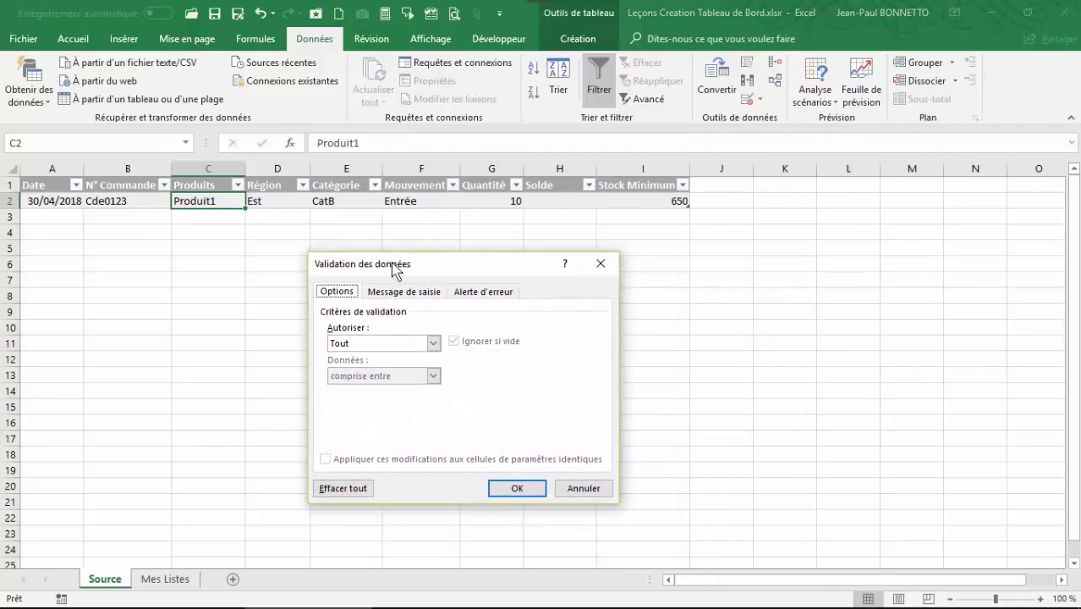
pyautogui.click(433, 343)
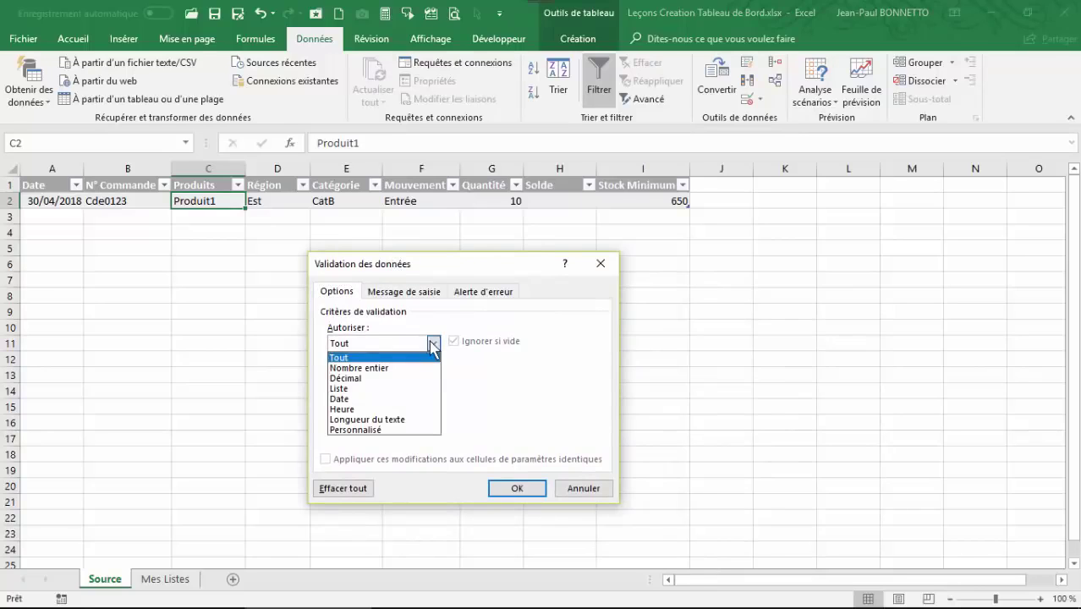
pyautogui.click(349, 387)
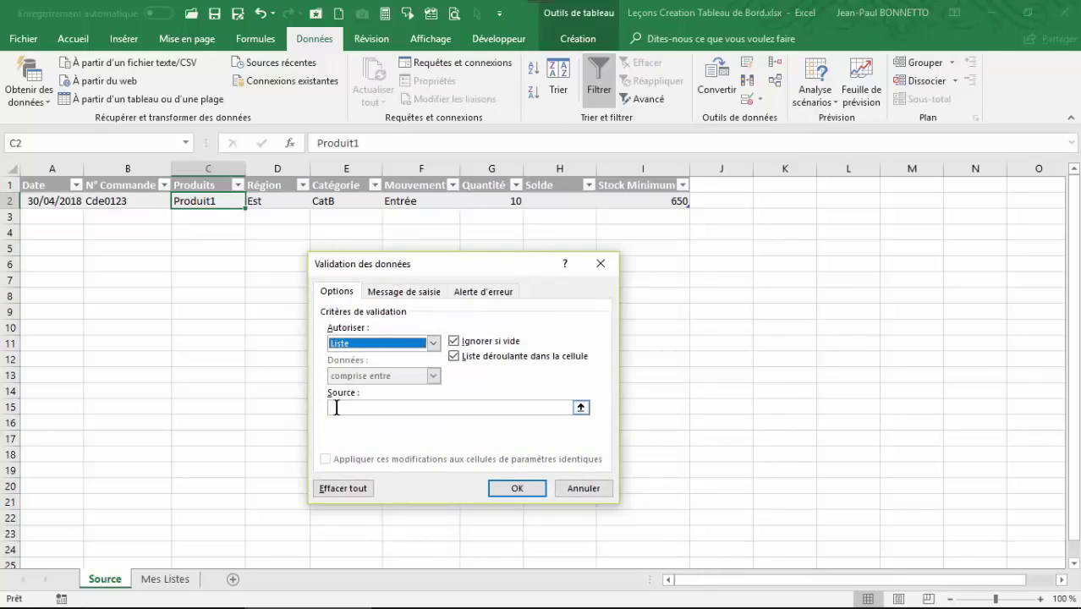
# - Set the validation list's source to the defined name ListeProduits and apply the rule
pyautogui.click(339, 408)
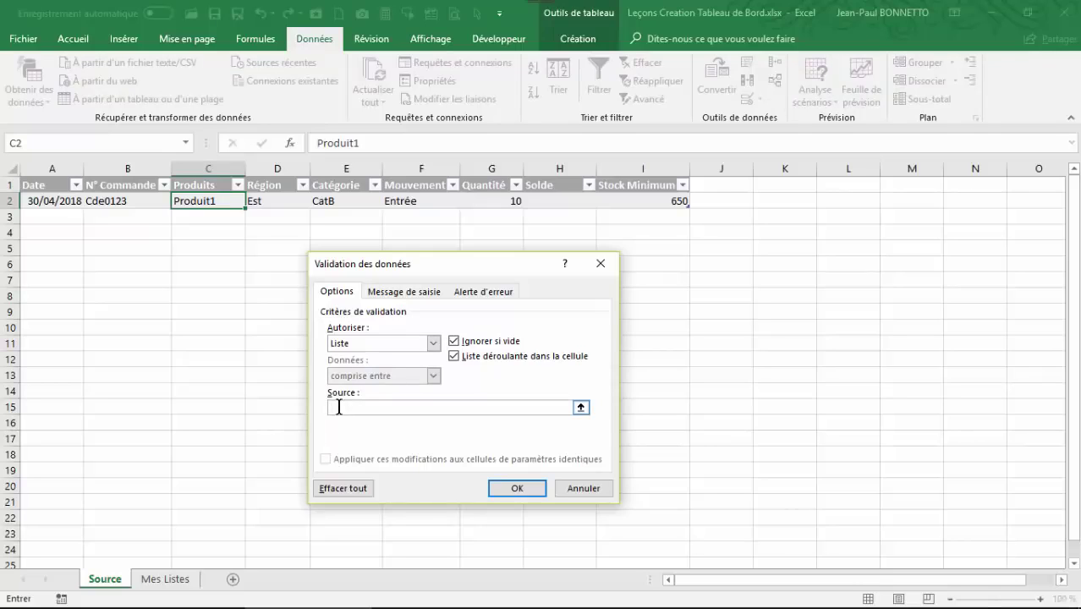
pyautogui.press('F3')
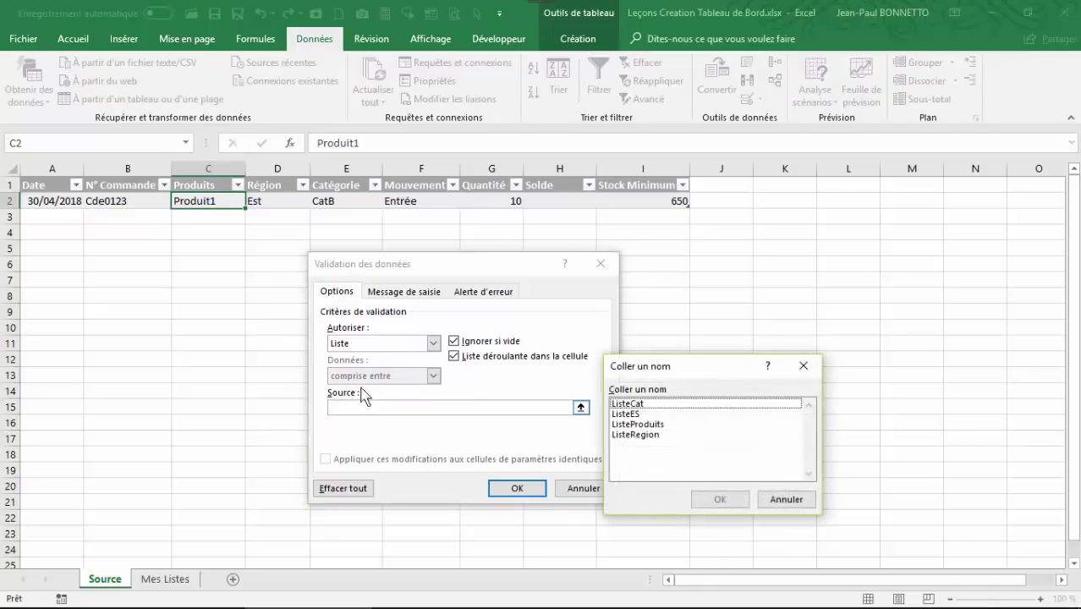
pyautogui.click(637, 423)
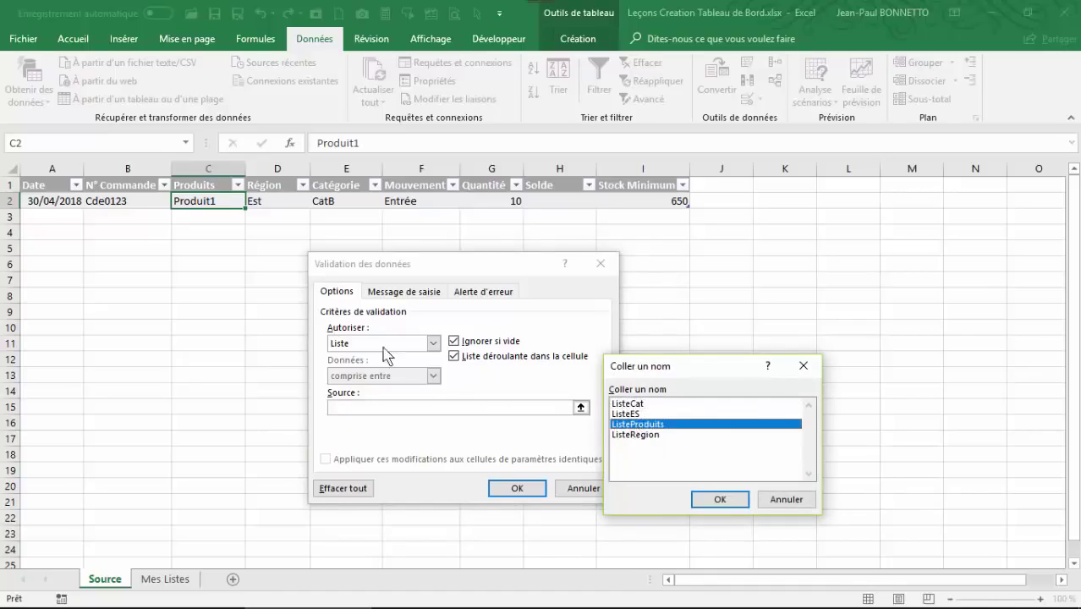
pyautogui.click(720, 500)
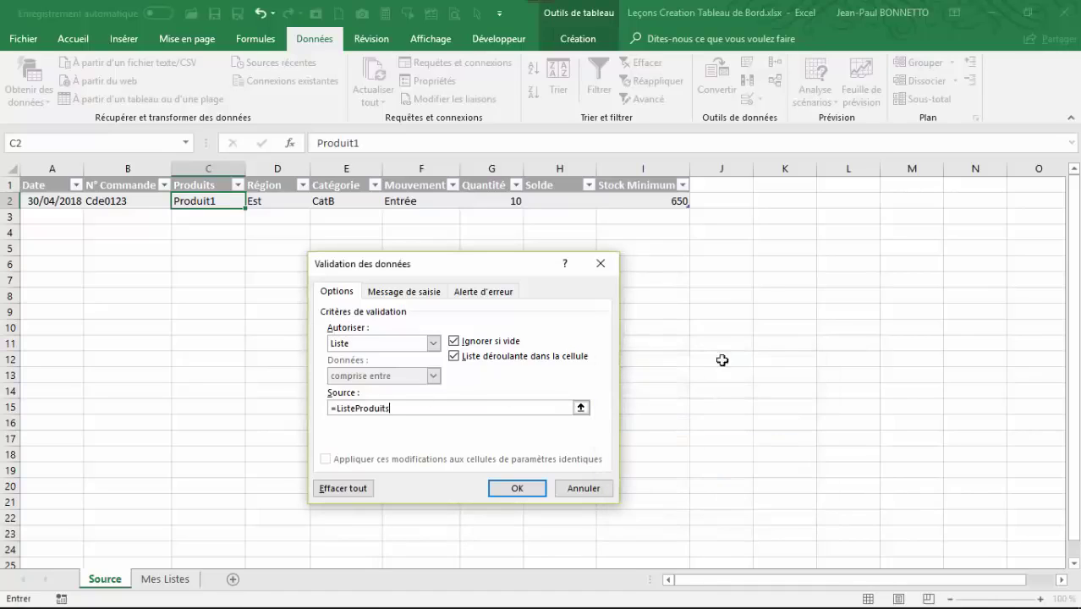
pyautogui.click(525, 489)
# - Choose Produit 1 from the drop-down list in cell C2
pyautogui.click(253, 200)
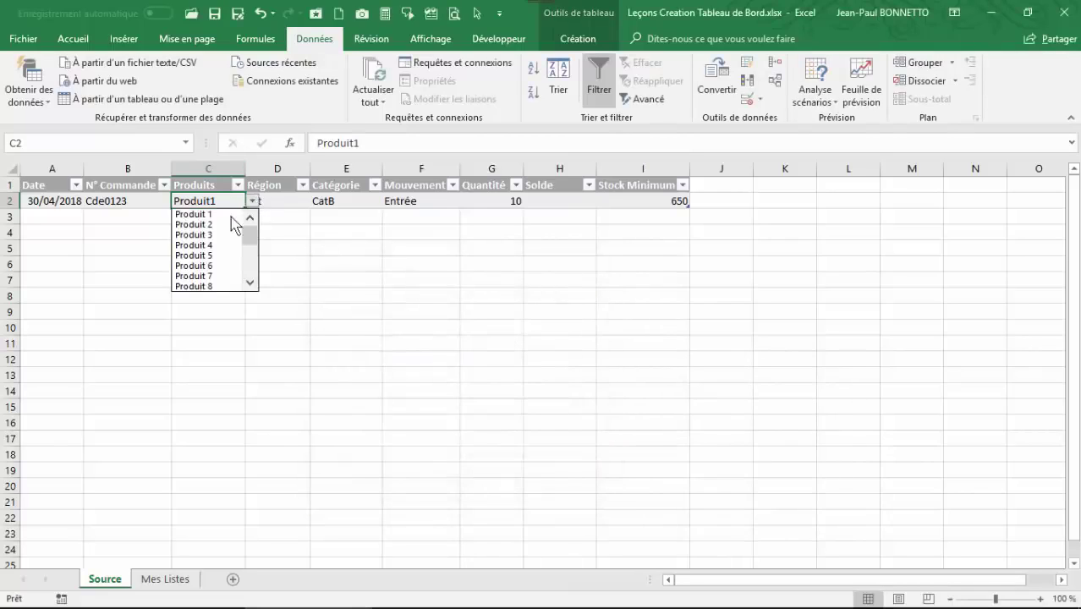
pyautogui.moveTo(254, 239)
pyautogui.mouseDown()
pyautogui.moveTo(251, 283)
pyautogui.moveTo(248, 231)
pyautogui.mouseUp()
pyautogui.click(208, 214)
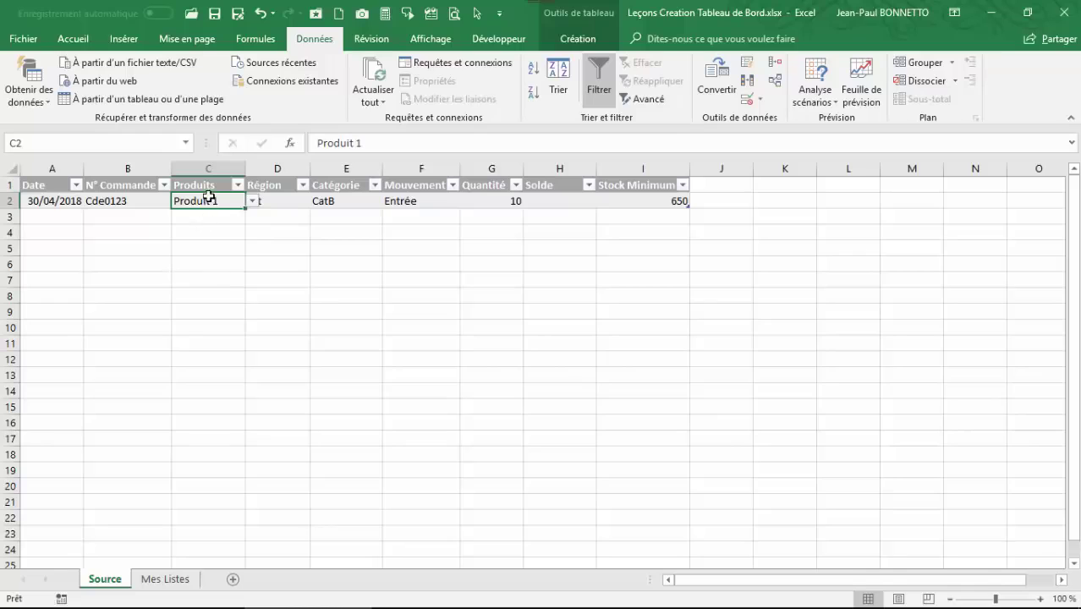
# - Open data validation for the region cell D2 and allow Liste
pyautogui.click(281, 203)
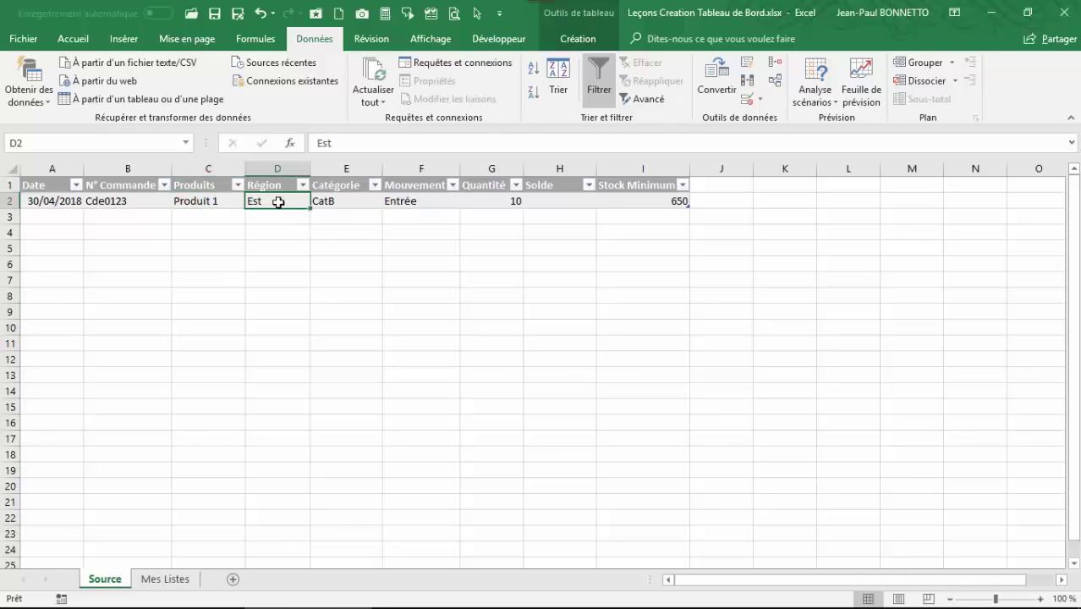
pyautogui.click(747, 99)
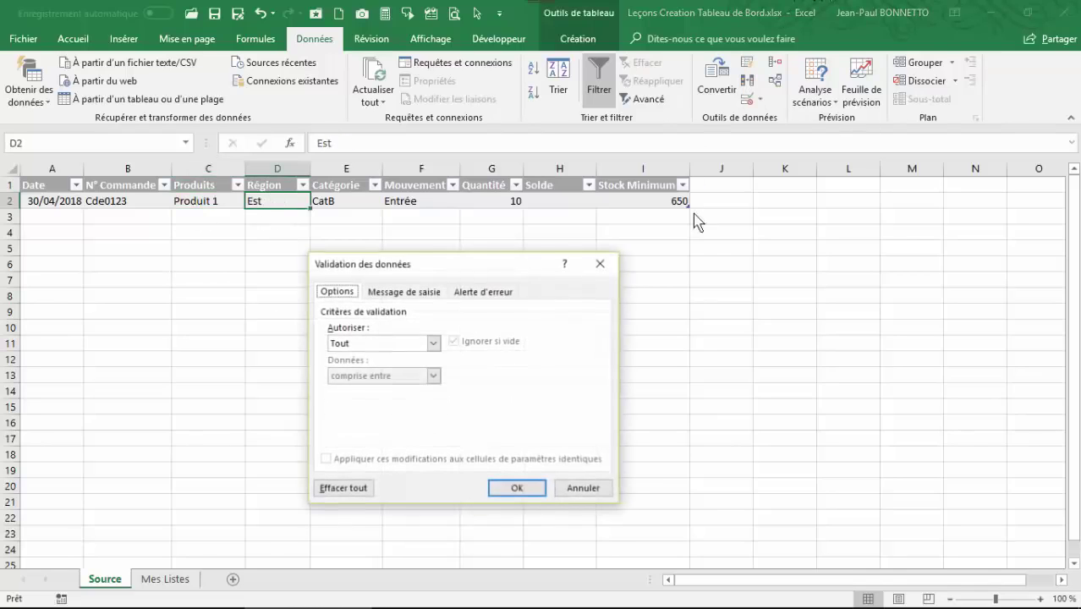
pyautogui.click(433, 343)
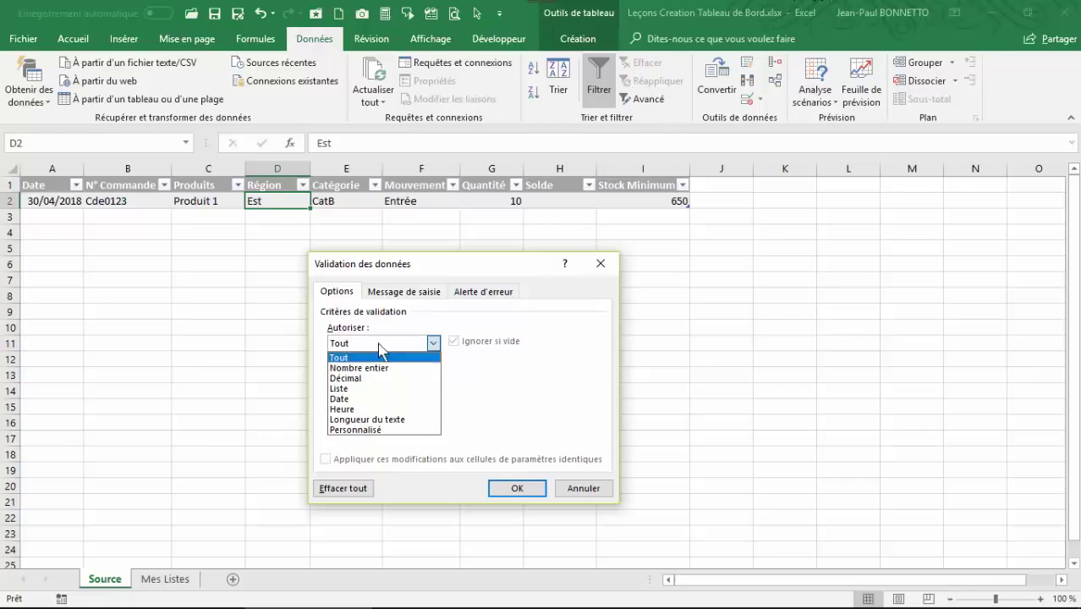
pyautogui.click(344, 390)
# - Set D2's validation source to the defined name ListeRegion, apply the rule, and display the cell's drop-down list
pyautogui.click(348, 410)
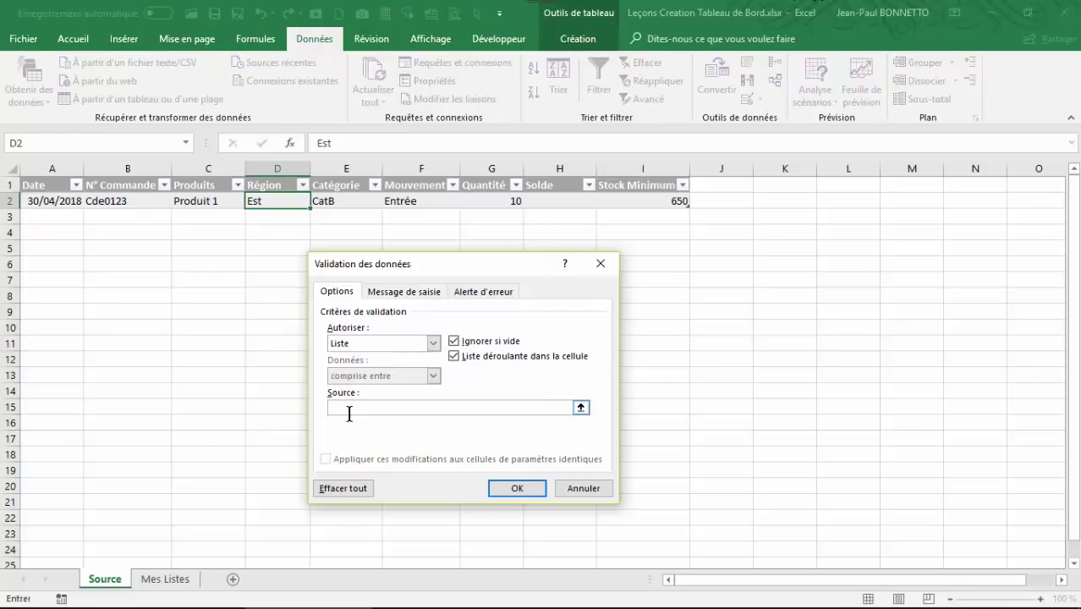
pyautogui.press('F3')
pyautogui.click(387, 378)
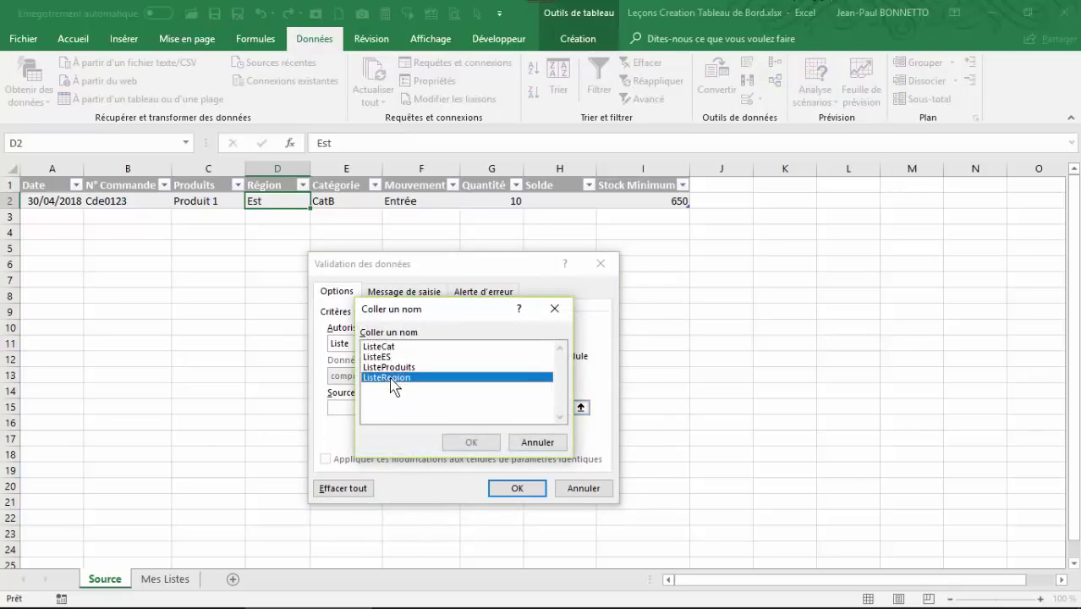
pyautogui.click(468, 443)
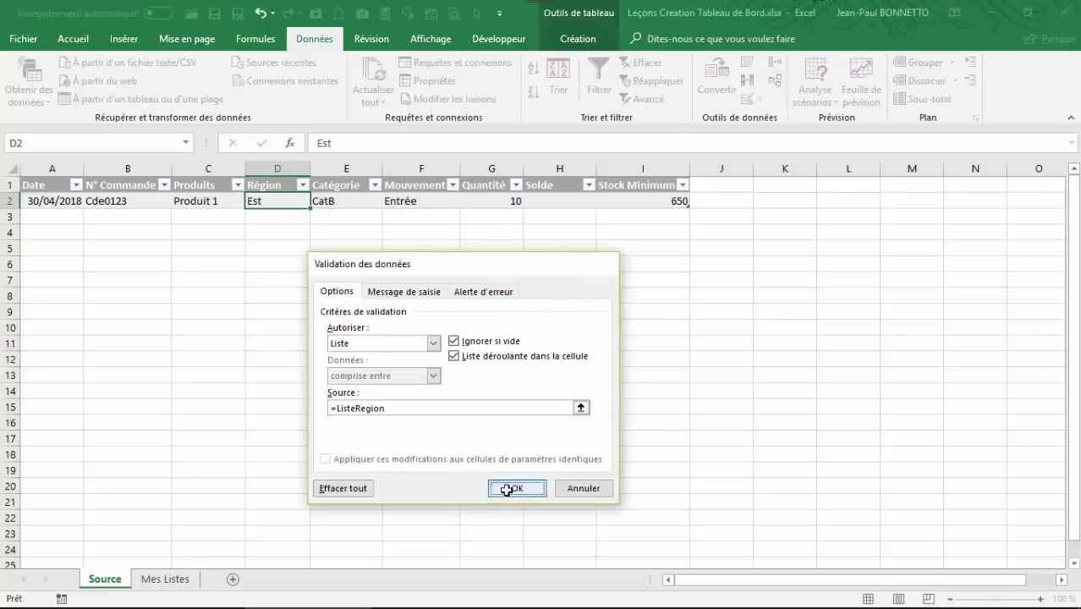
pyautogui.click(506, 490)
pyautogui.click(318, 201)
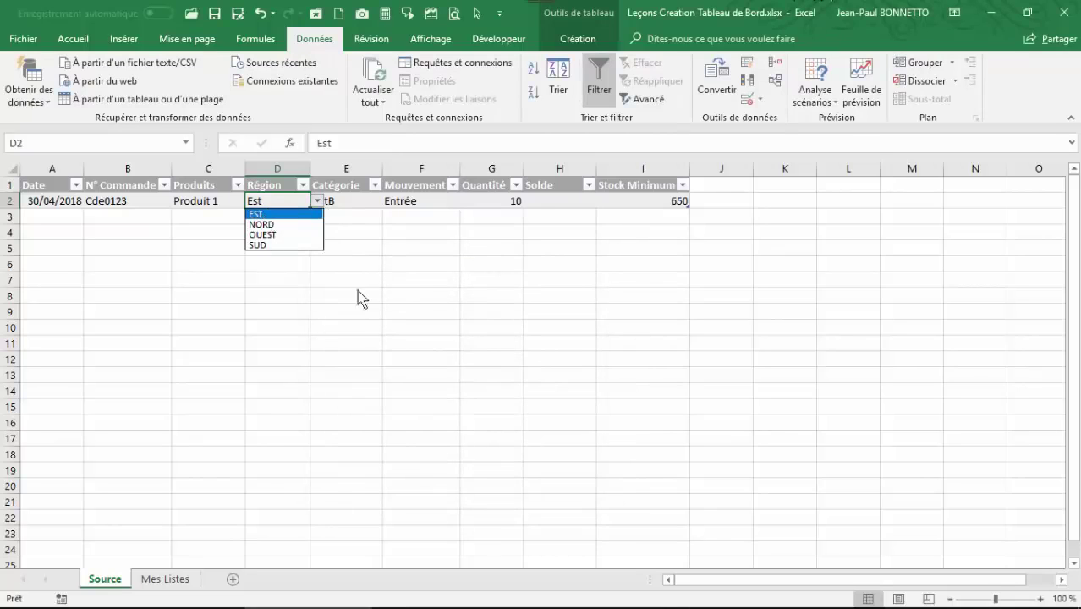
# - Open data validation for the category cell E2 and allow Liste
pyautogui.click(349, 201)
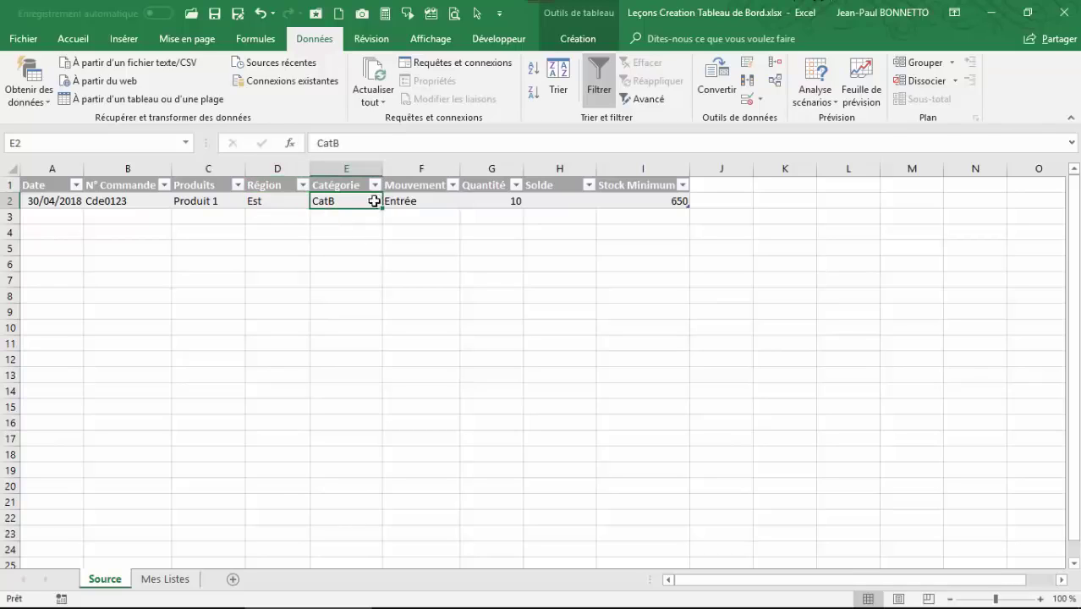
pyautogui.click(757, 99)
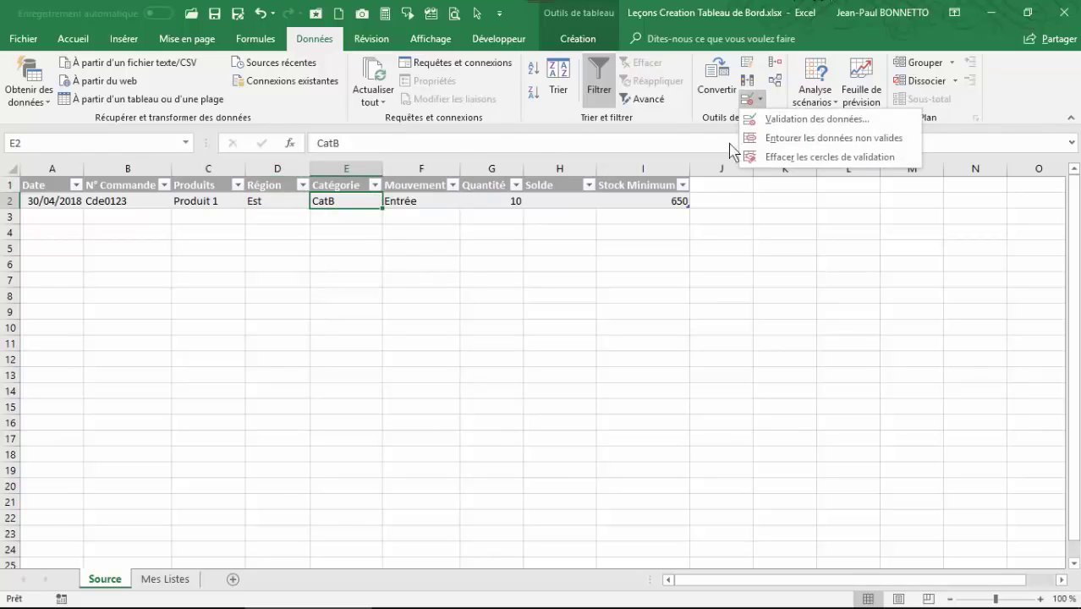
pyautogui.click(812, 121)
pyautogui.click(432, 343)
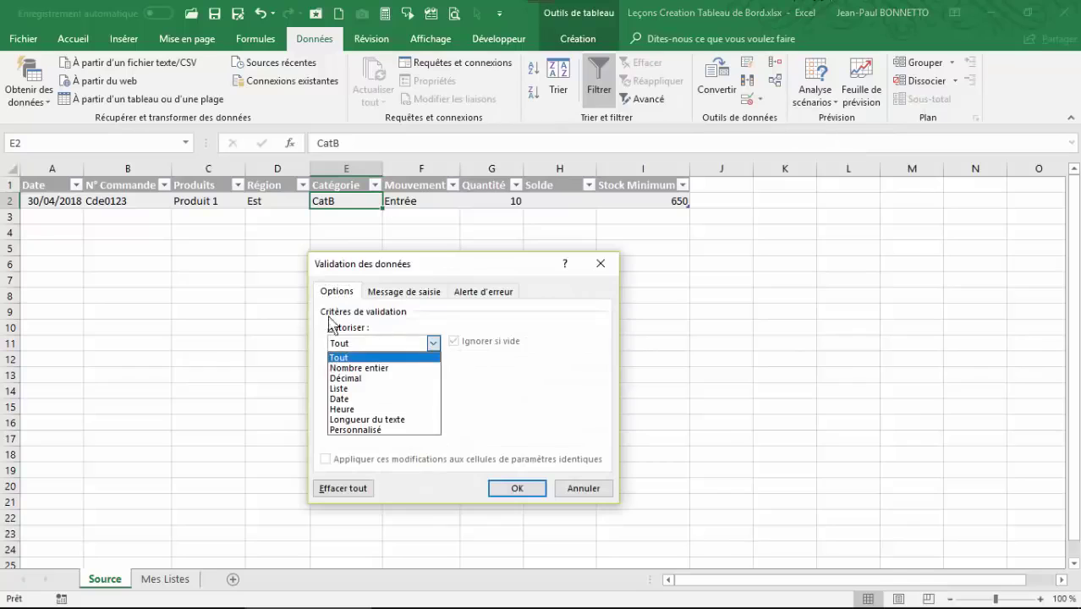
pyautogui.click(332, 389)
# - Set E2's validation source to the defined name ListeCat, apply the rule, and check the cell's drop-down list
pyautogui.click(404, 407)
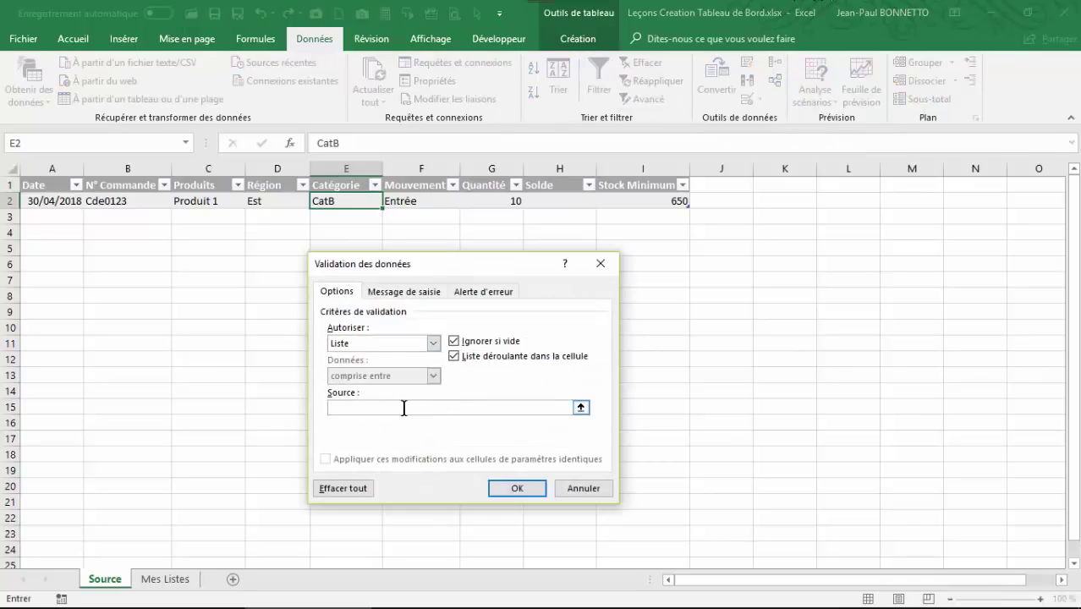
pyautogui.press('F3')
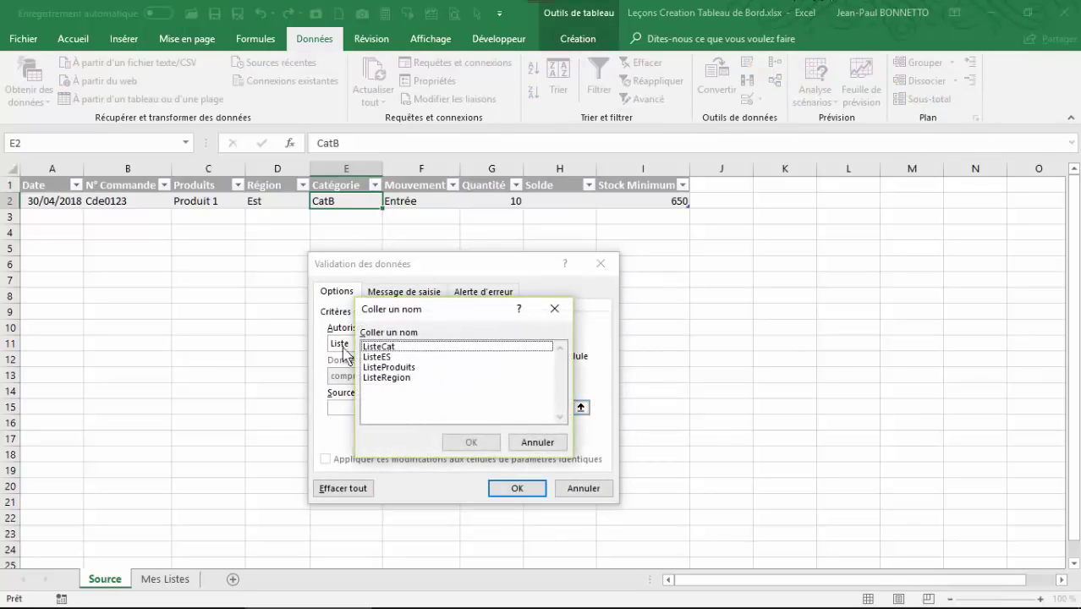
pyautogui.click(387, 346)
pyautogui.click(471, 442)
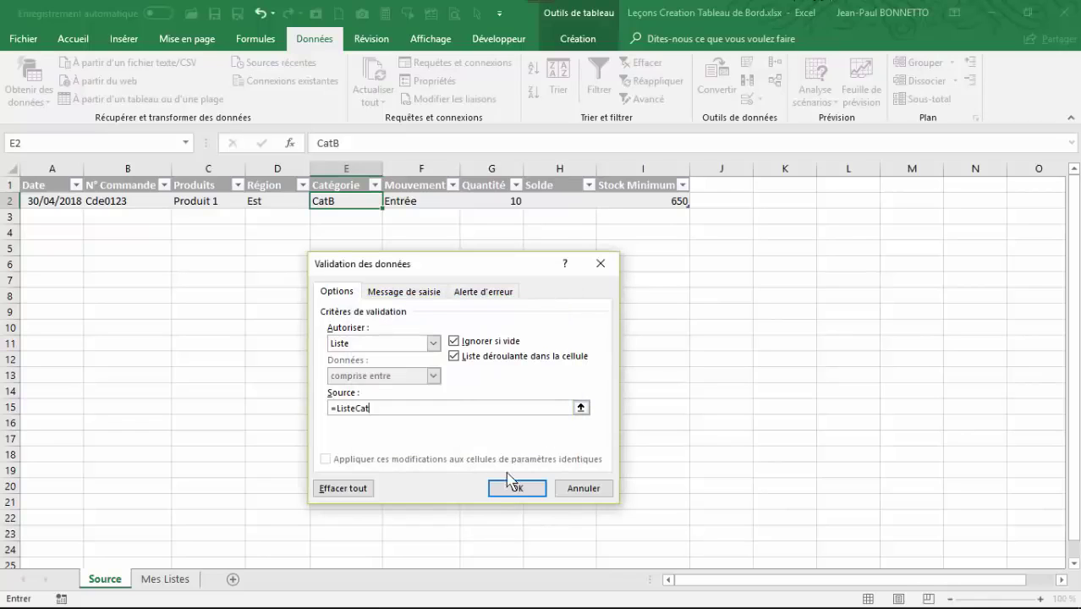
pyautogui.click(512, 489)
pyautogui.click(390, 202)
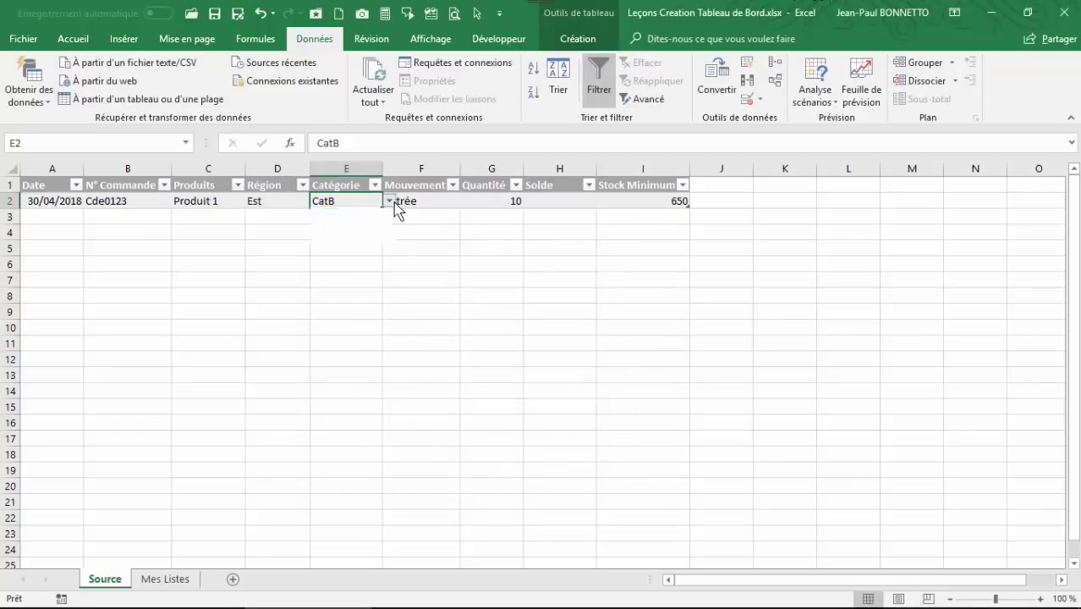
pyautogui.press('Escape')
# - Open data validation for the movement cell F2 and allow Liste
pyautogui.click(438, 200)
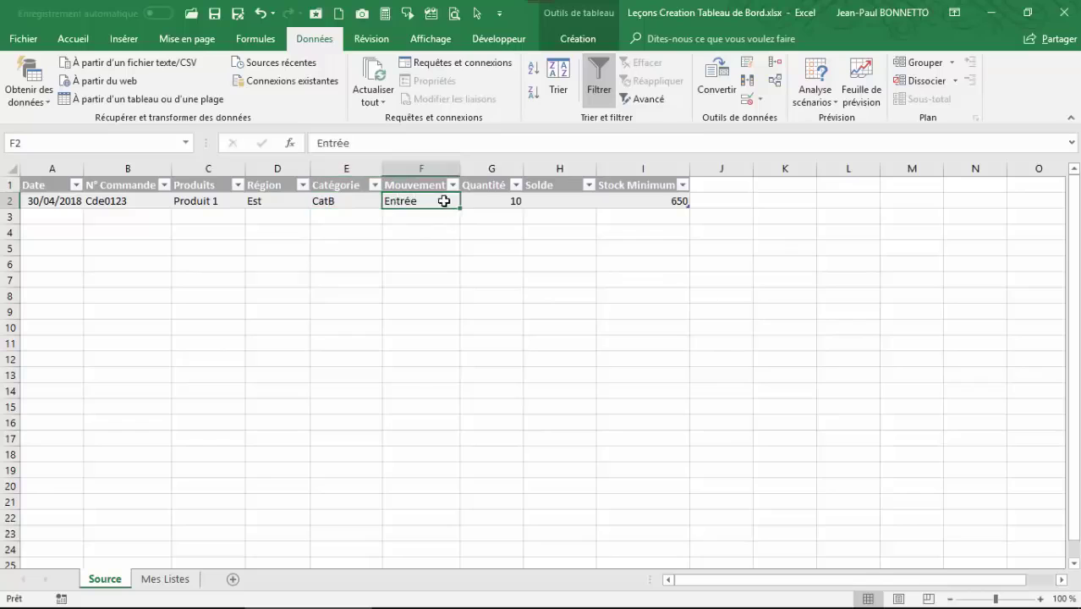
pyautogui.click(749, 100)
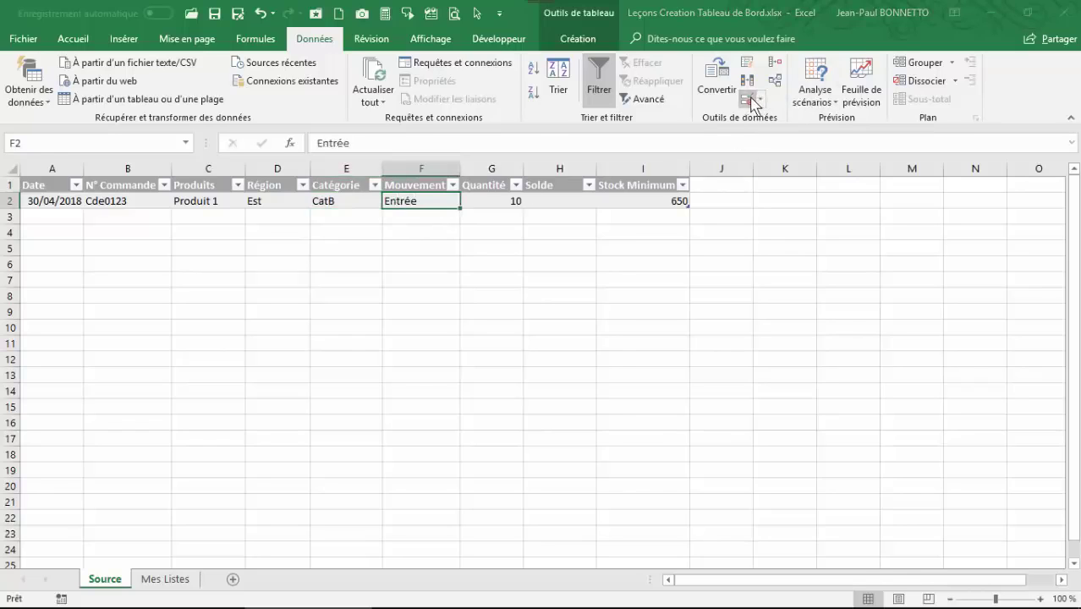
pyautogui.click(433, 342)
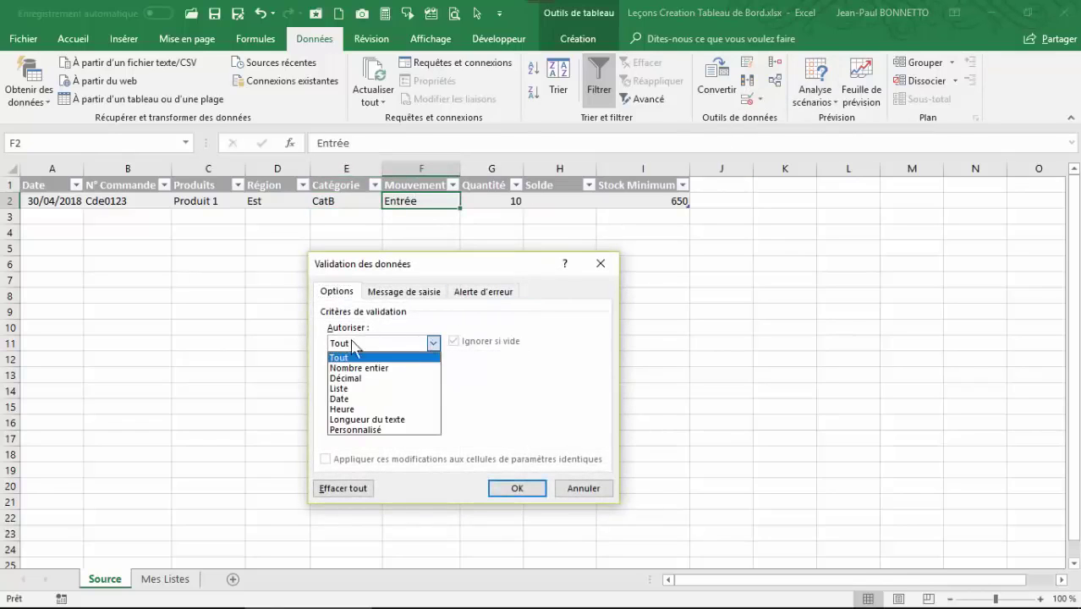
pyautogui.click(364, 390)
# - Set F2's validation source to the defined name ListeES and apply the rule
pyautogui.click(351, 407)
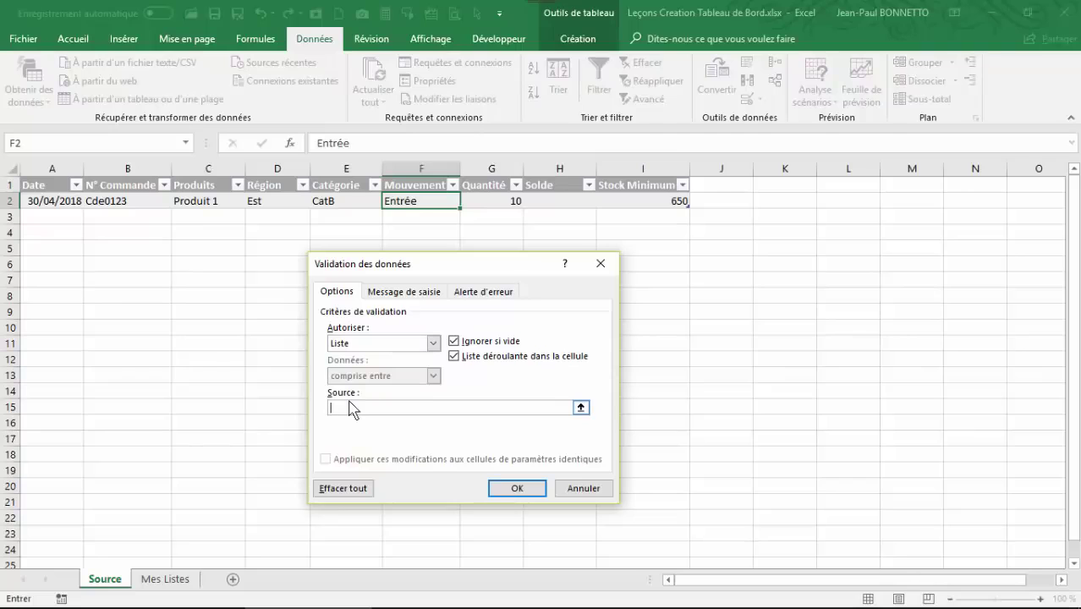
pyautogui.press('F3')
pyautogui.click(377, 356)
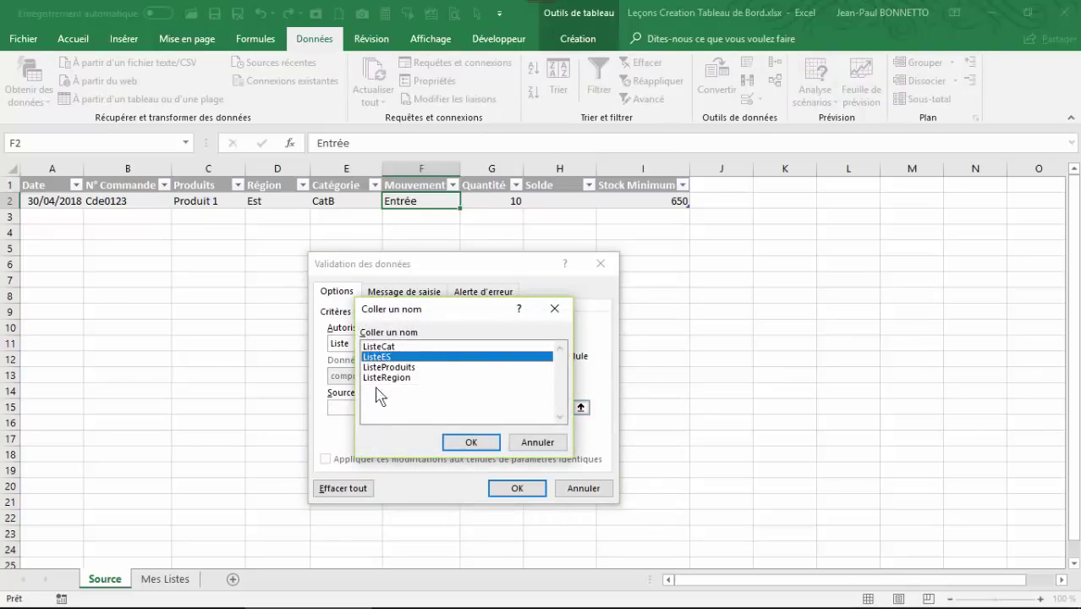
pyautogui.click(468, 442)
pyautogui.click(514, 489)
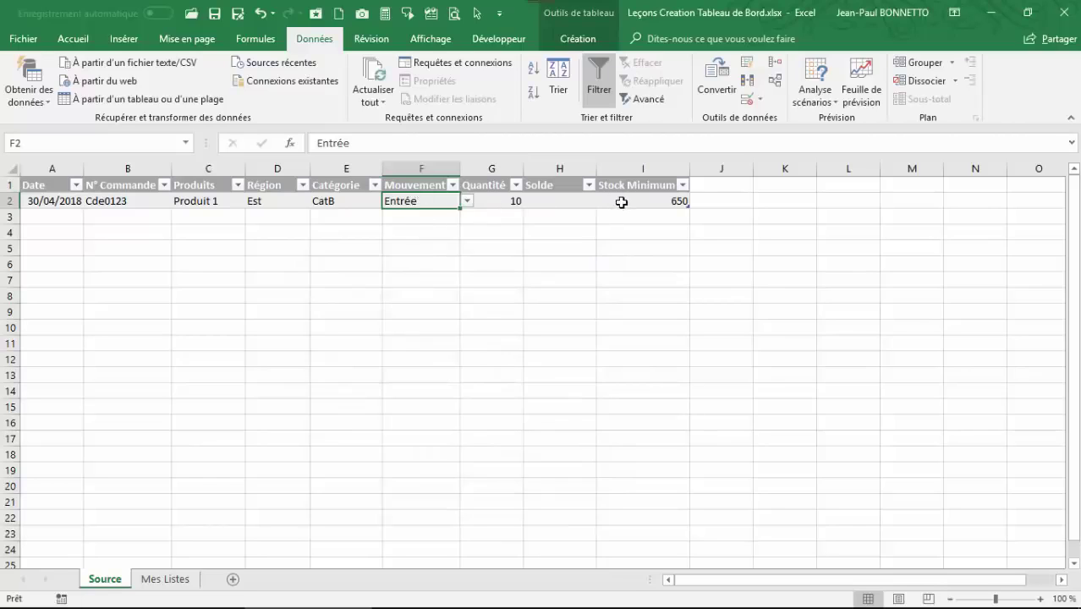
# - Review the cells in row 2 of the Source table, including the drop-down list of the product cell C2
pyautogui.click(621, 202)
pyautogui.click(453, 184)
pyautogui.click(558, 200)
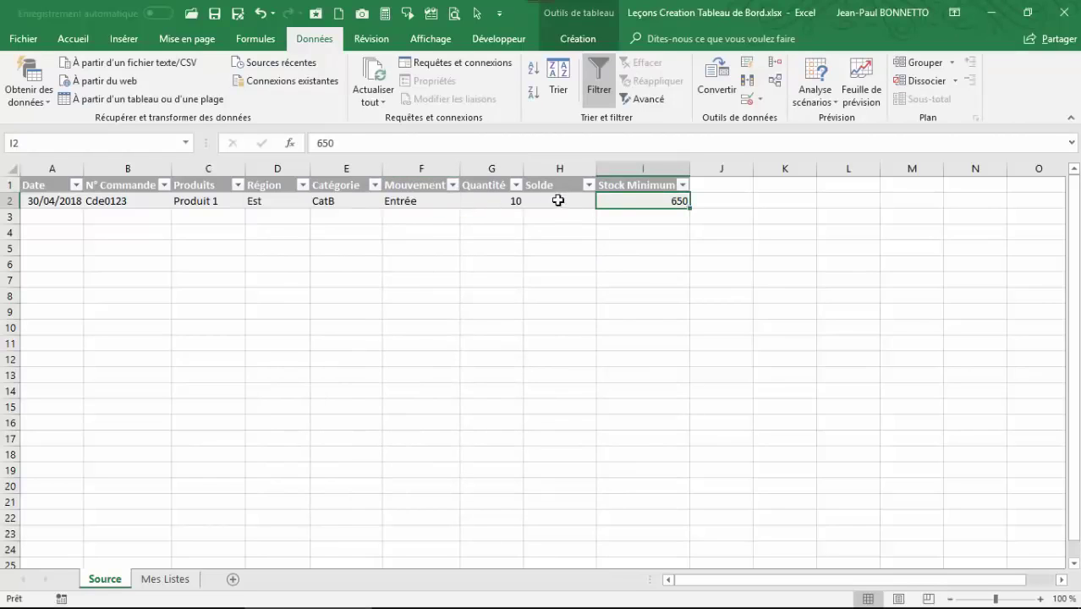
pyautogui.click(199, 201)
pyautogui.click(119, 202)
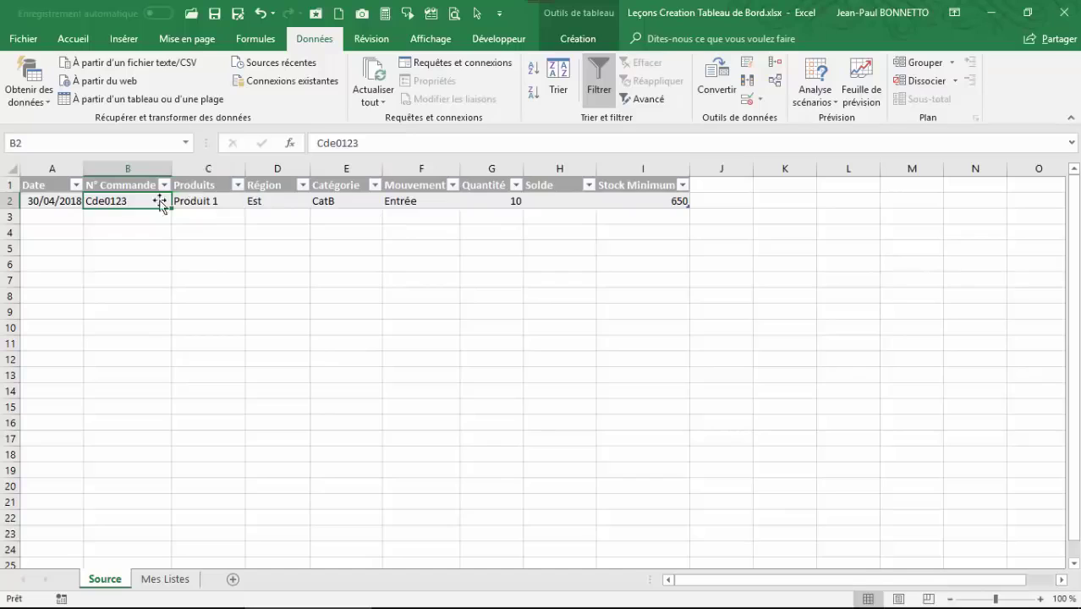
pyautogui.click(41, 202)
pyautogui.hotkey('ctrl', 'a')
pyautogui.click(114, 201)
pyautogui.click(207, 202)
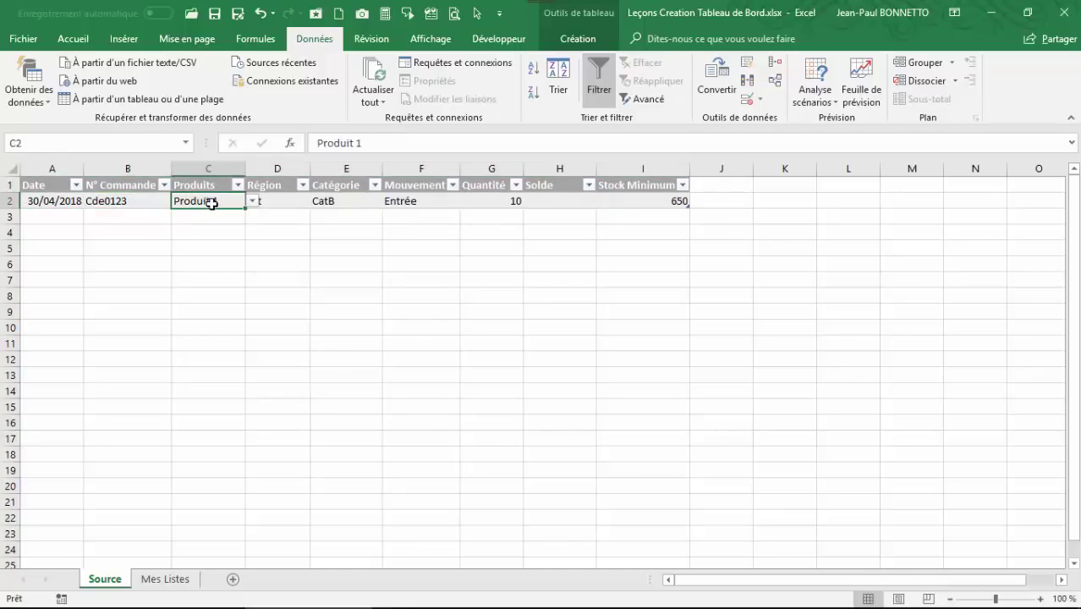
pyautogui.click(252, 201)
pyautogui.click(289, 205)
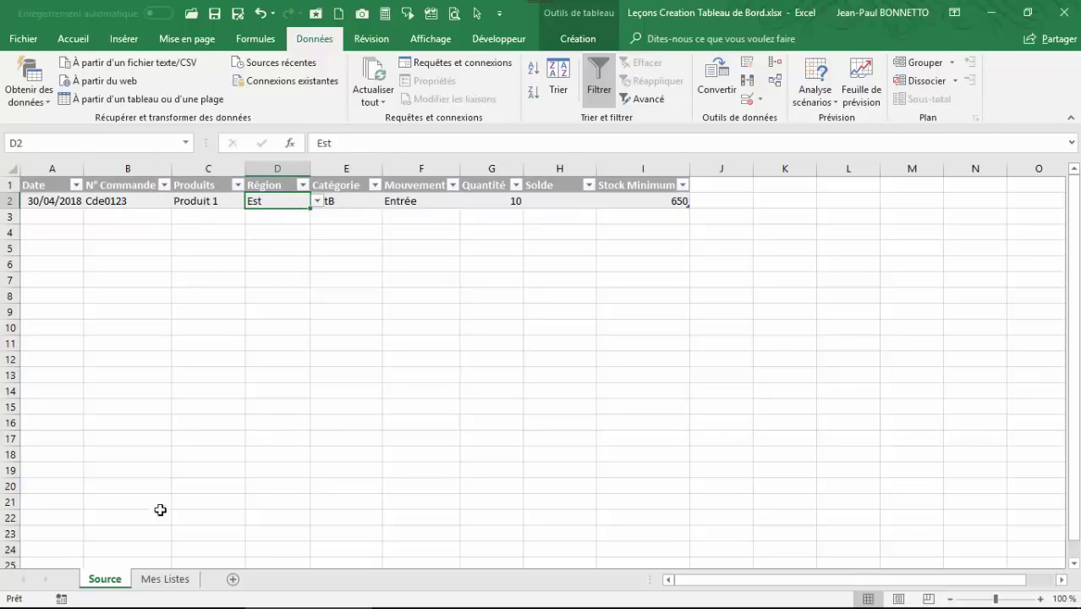
# - Look up the region of Produit 1 on the Mes Listes sheet and return to the category cell on the Source sheet
pyautogui.click(166, 581)
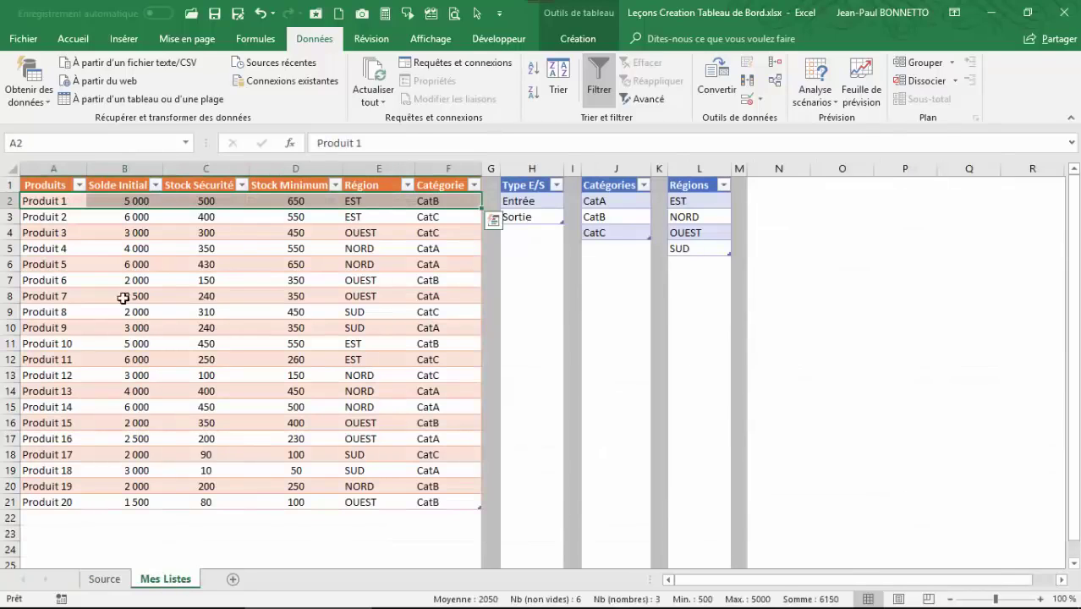
pyautogui.click(353, 202)
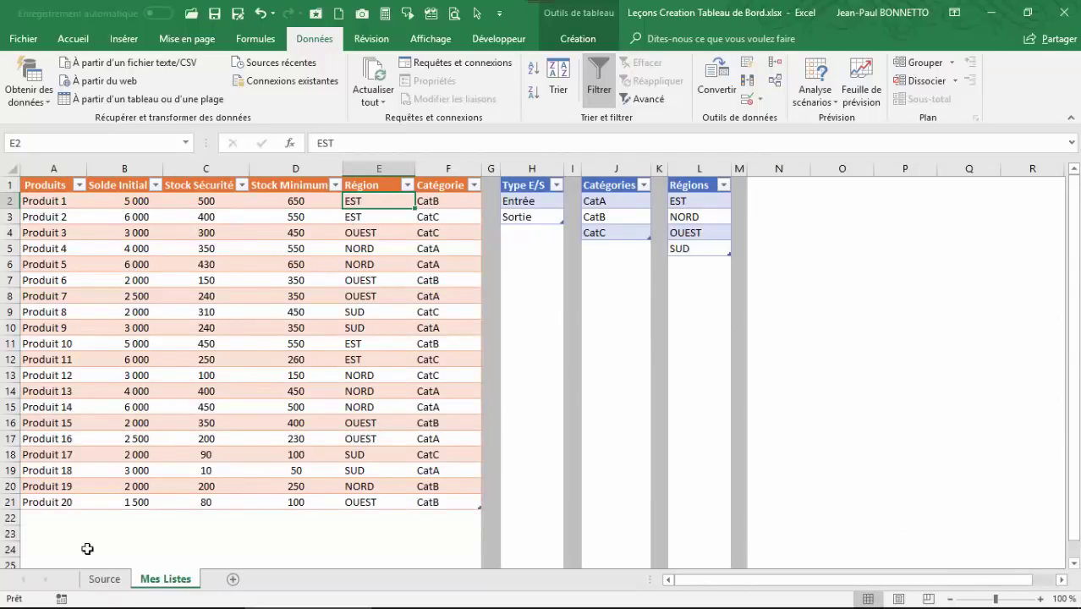
pyautogui.click(106, 580)
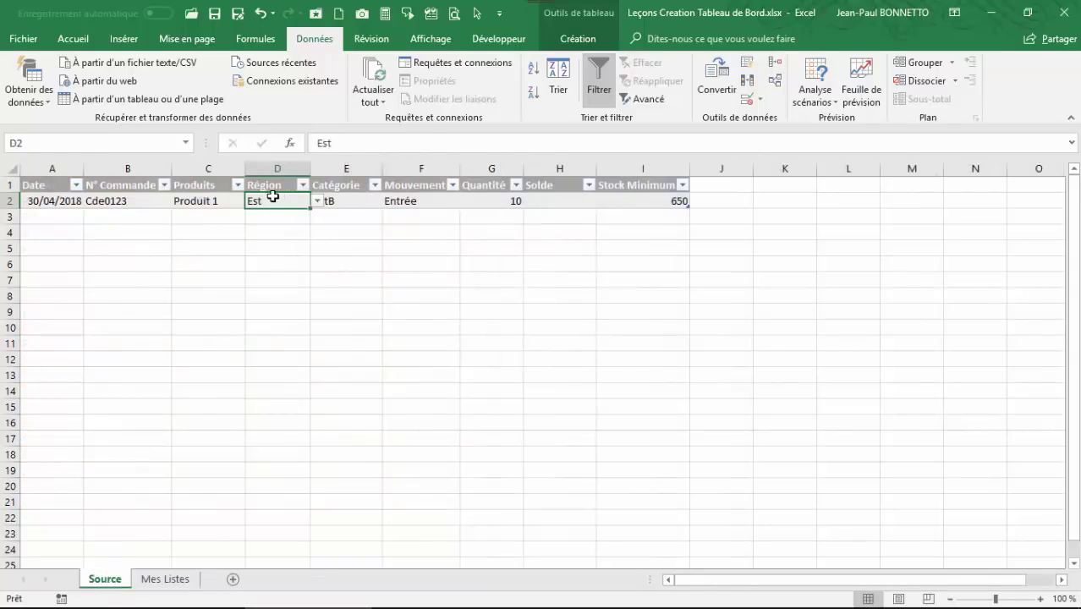
pyautogui.click(337, 199)
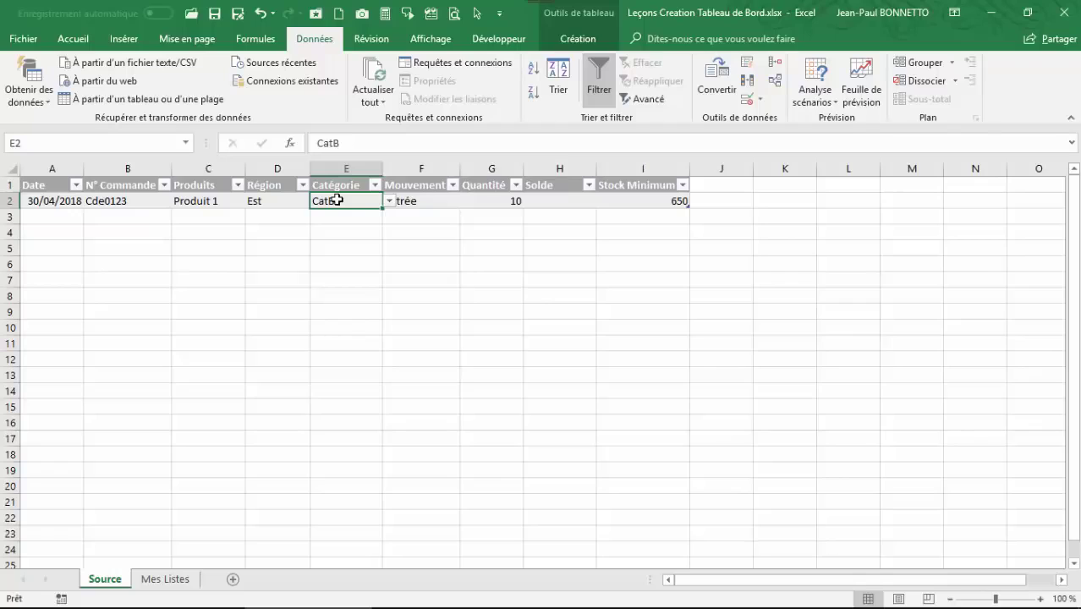
# - Replace the content of the region cell D2 with the start of a RECHERCHEV formula
pyautogui.click(272, 199)
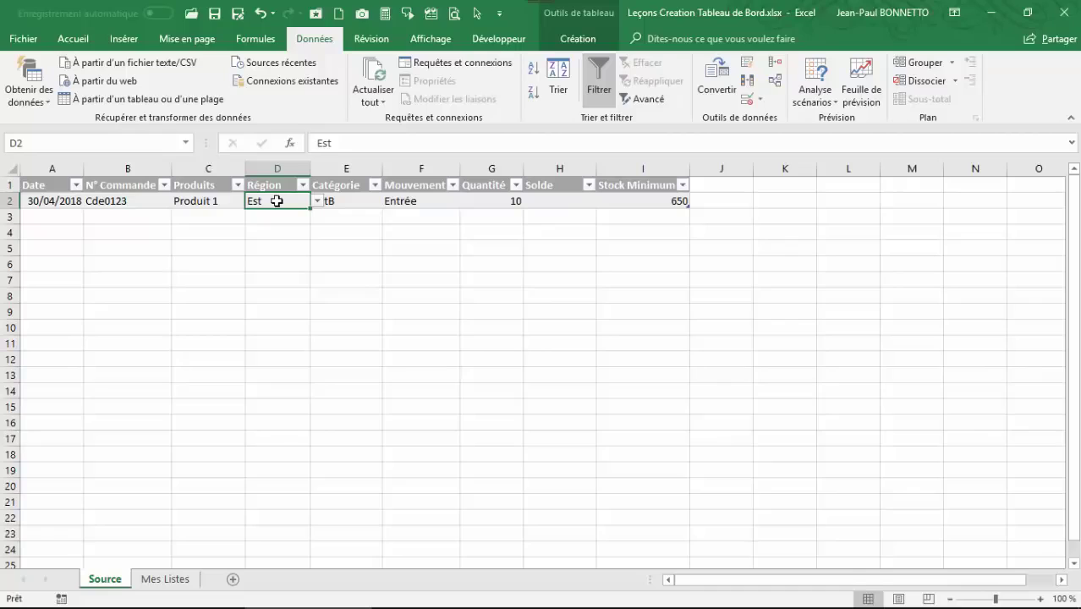
pyautogui.click(358, 143)
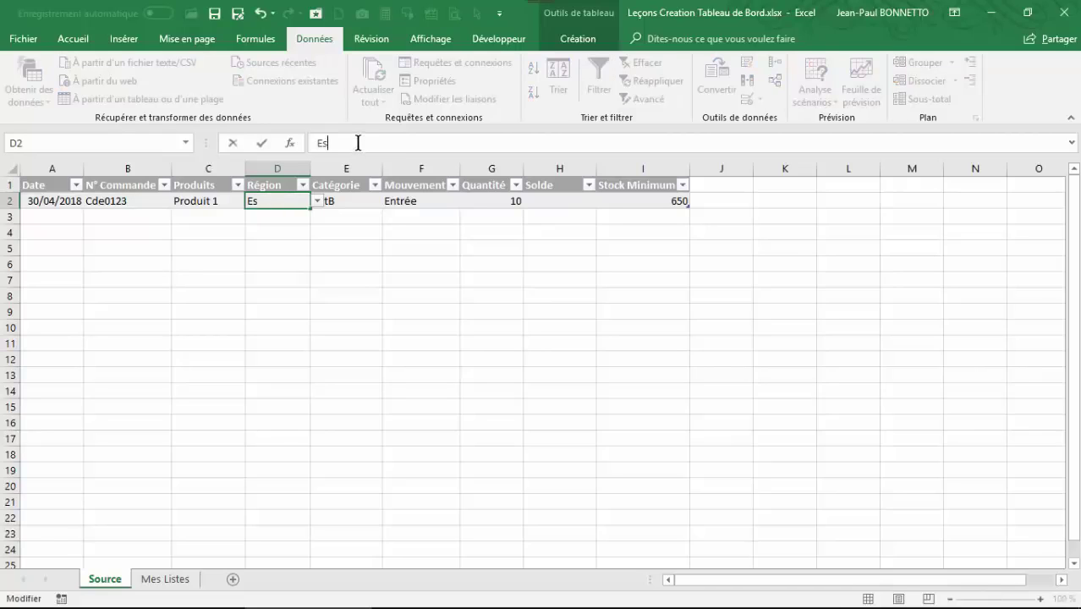
pyautogui.write('=')
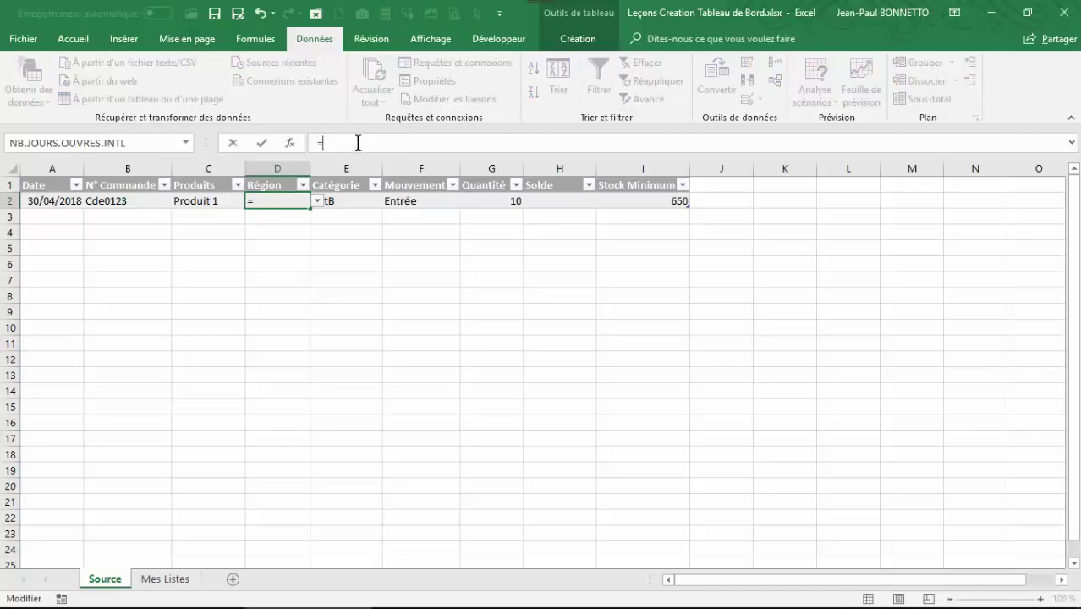
pyautogui.write('re')
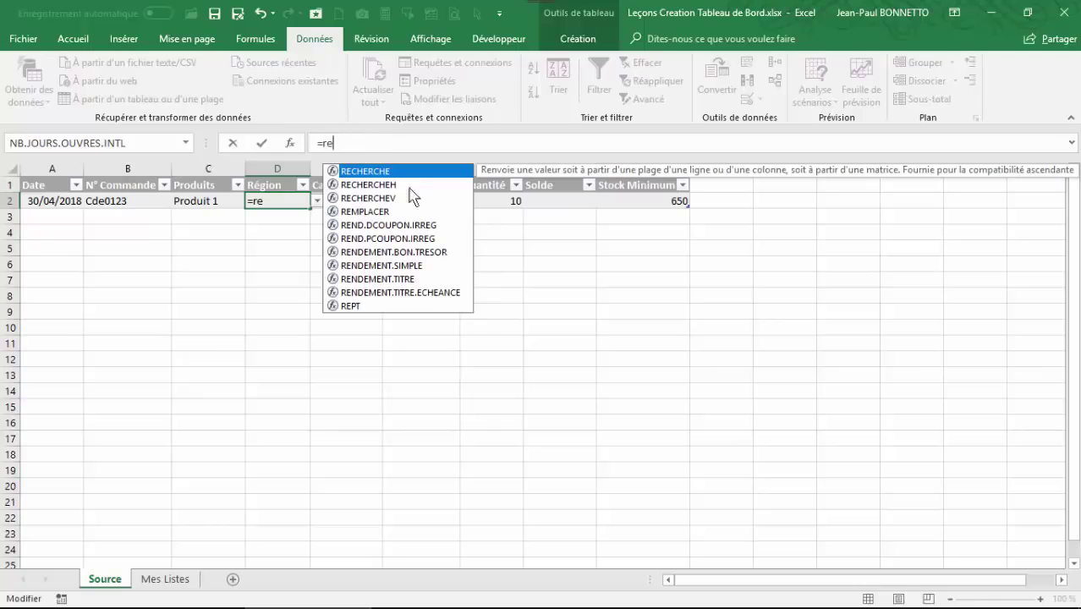
pyautogui.doubleClick(378, 198)
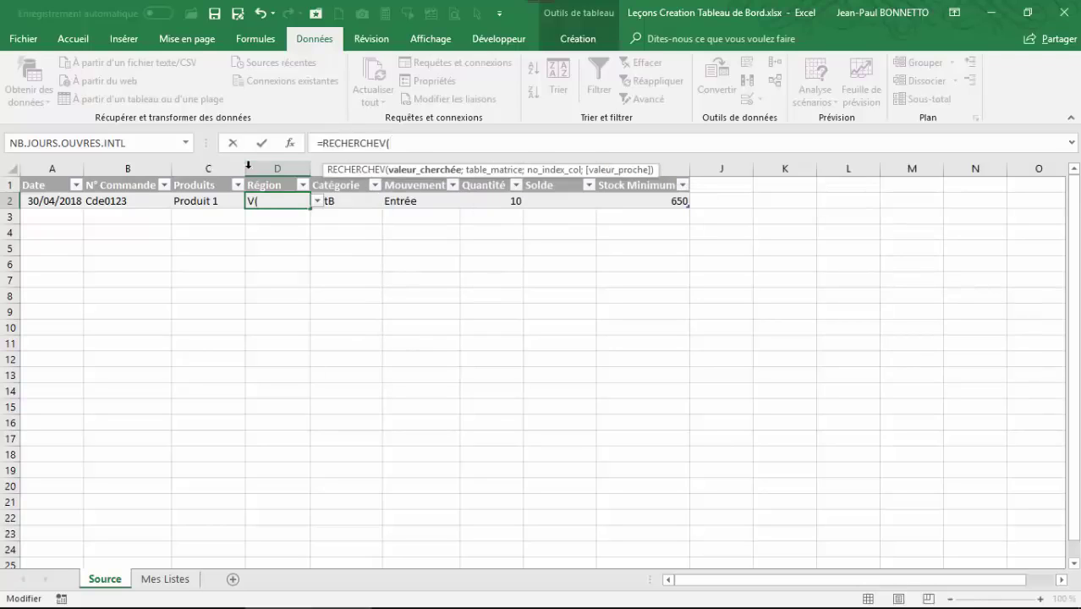
# - Open the RECHERCHEV function arguments and set Valeur_cherchée to the product cell C2, referenced as [Produits]
pyautogui.click(290, 143)
pyautogui.moveTo(403, 264); pyautogui.dragTo(337, 280)
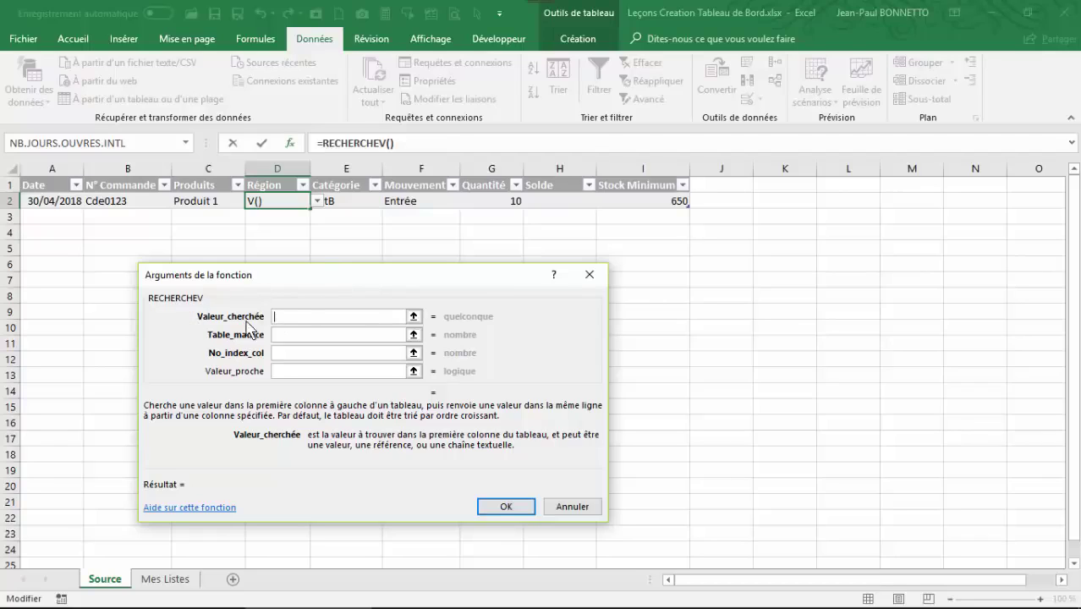
pyautogui.click(195, 201)
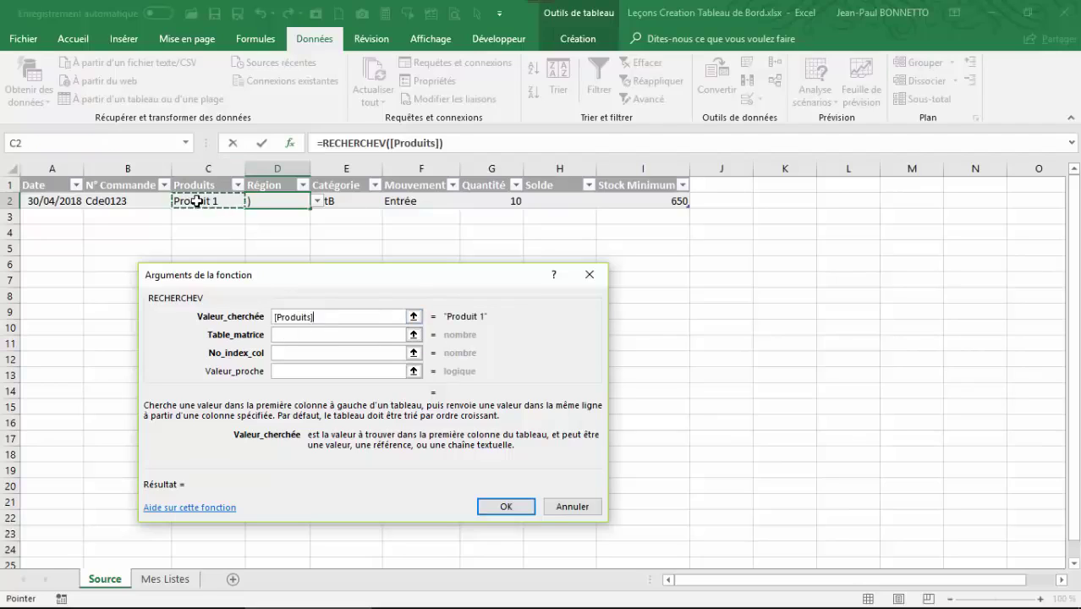
# - Set the Table_matrice argument to the whole catalogue table on the Mes Listes sheet, headers included, as TCatalogue[#Tout]
pyautogui.click(285, 335)
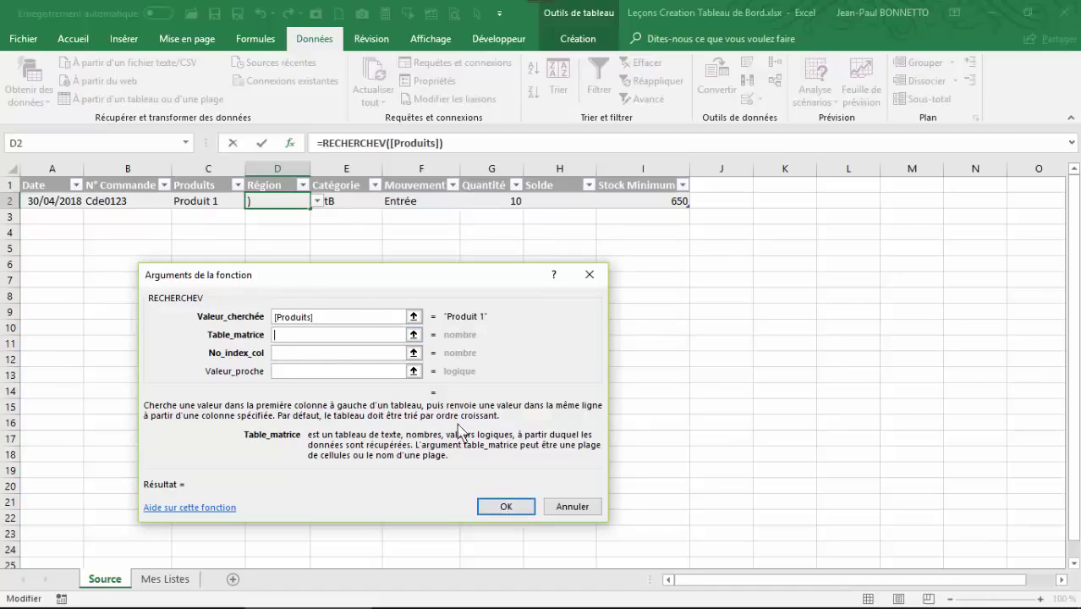
pyautogui.click(413, 335)
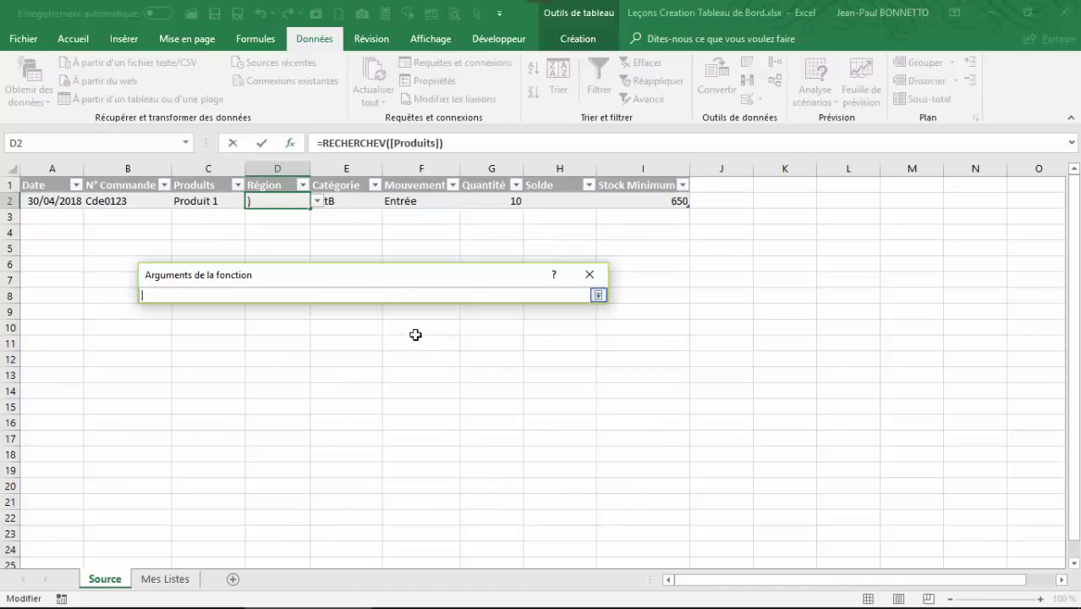
pyautogui.click(160, 580)
pyautogui.moveTo(42, 186); pyautogui.dragTo(435, 503)
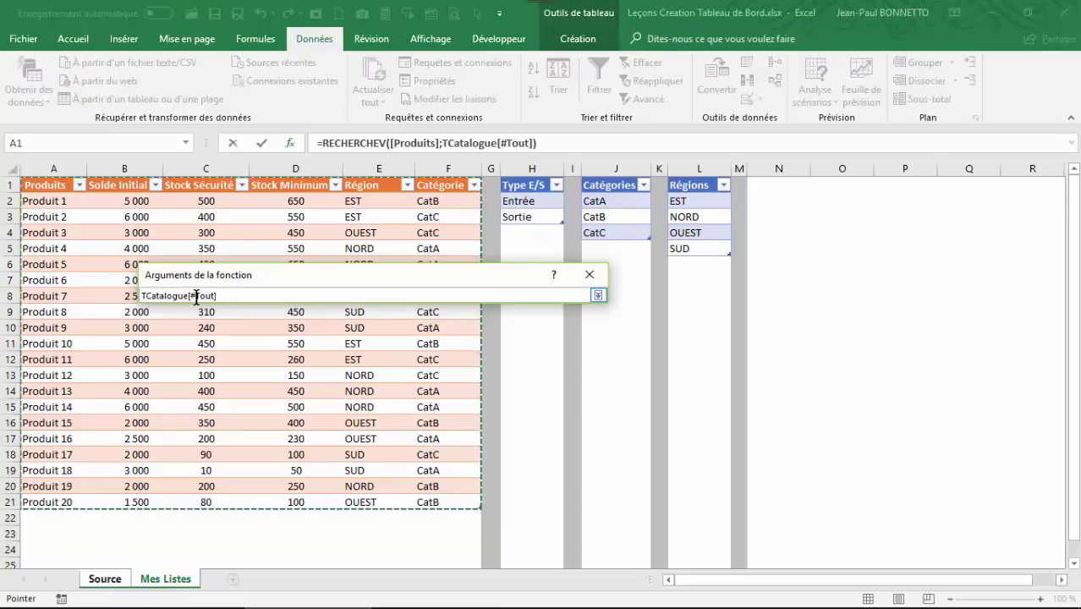
pyautogui.click(598, 296)
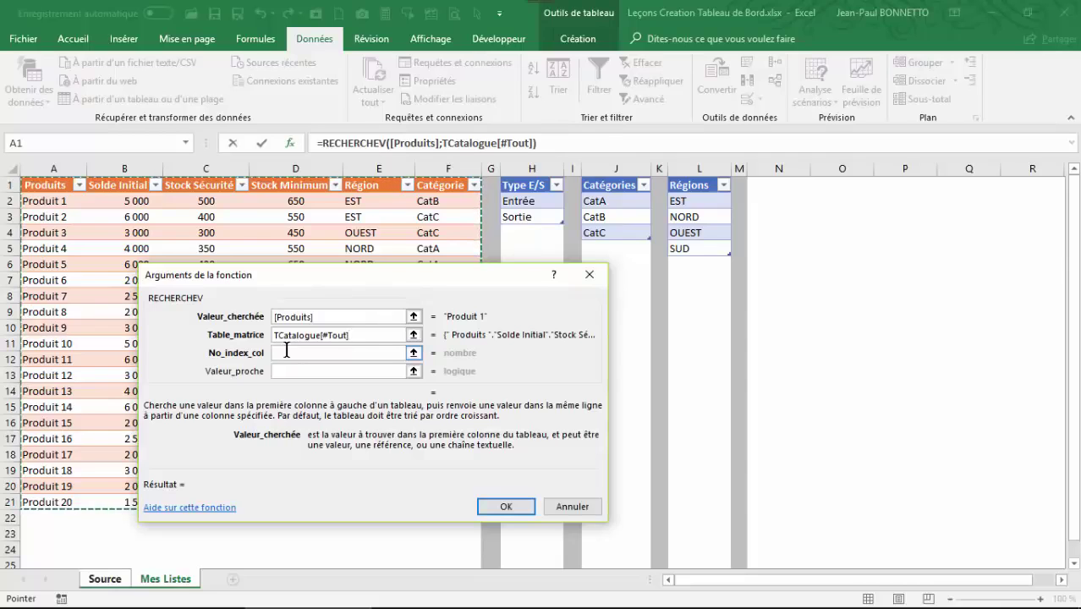
# - Set No_index_col to 5 and Valeur_proche to 0, and validate the RECHERCHEV formula in the region cell D2
pyautogui.moveTo(352, 278); pyautogui.dragTo(350, 343)
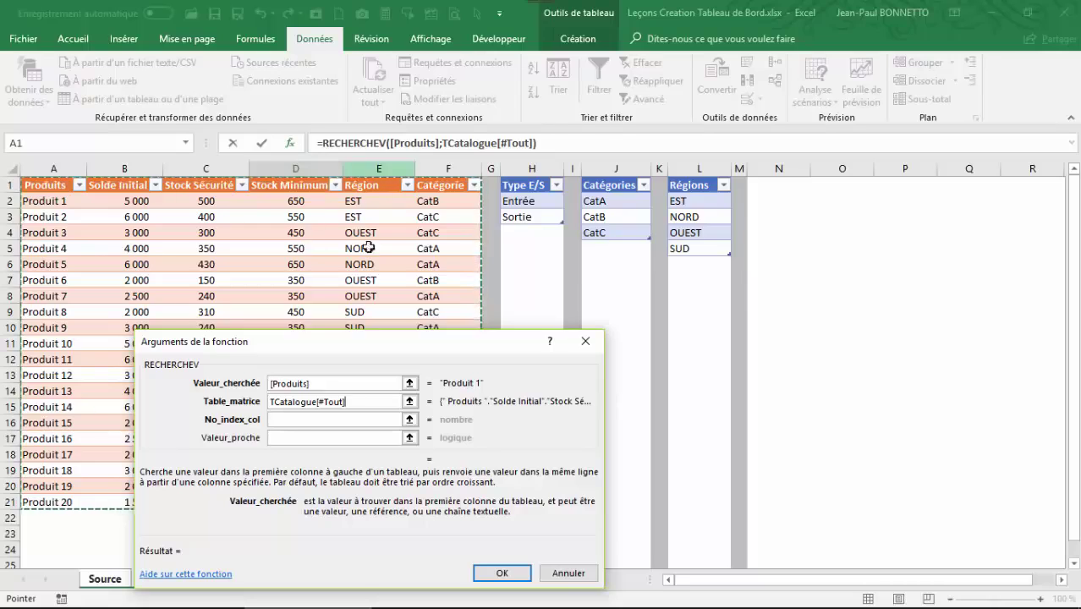
pyautogui.click(295, 422)
pyautogui.write('5')
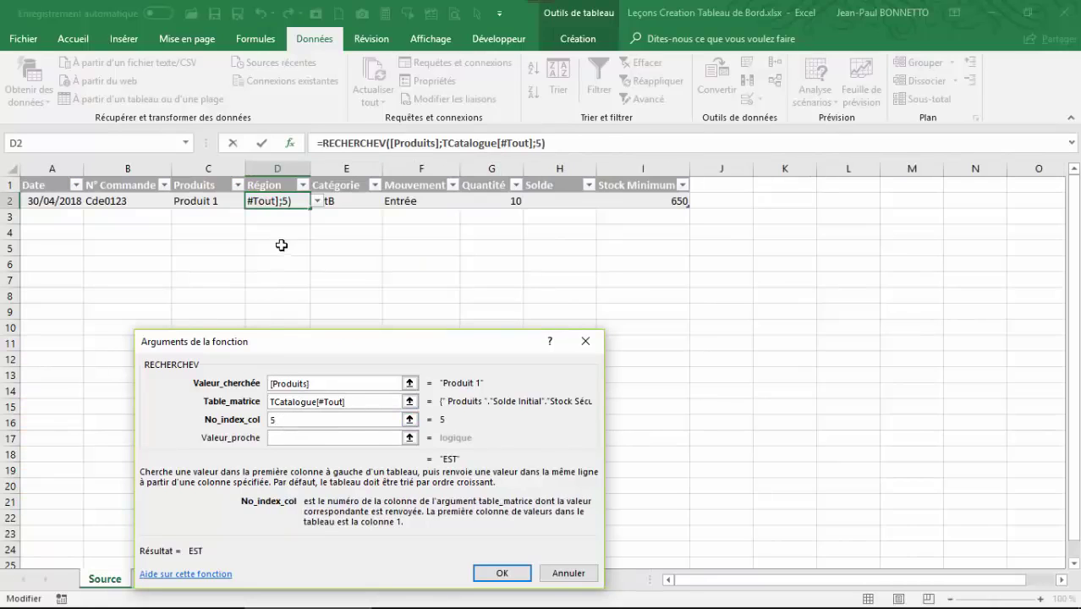
pyautogui.click(279, 439)
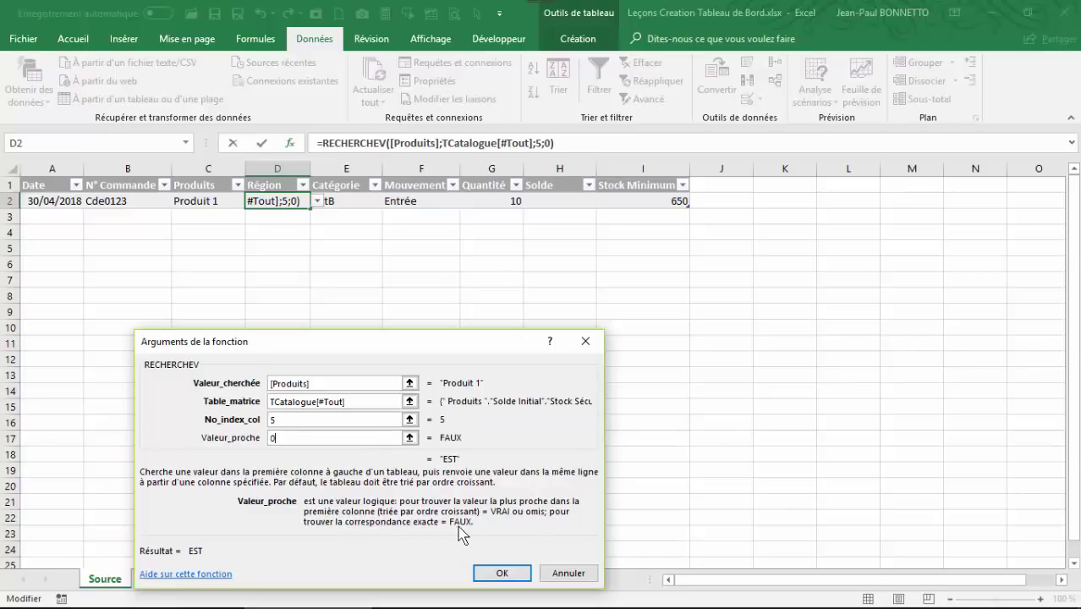
pyautogui.click(501, 573)
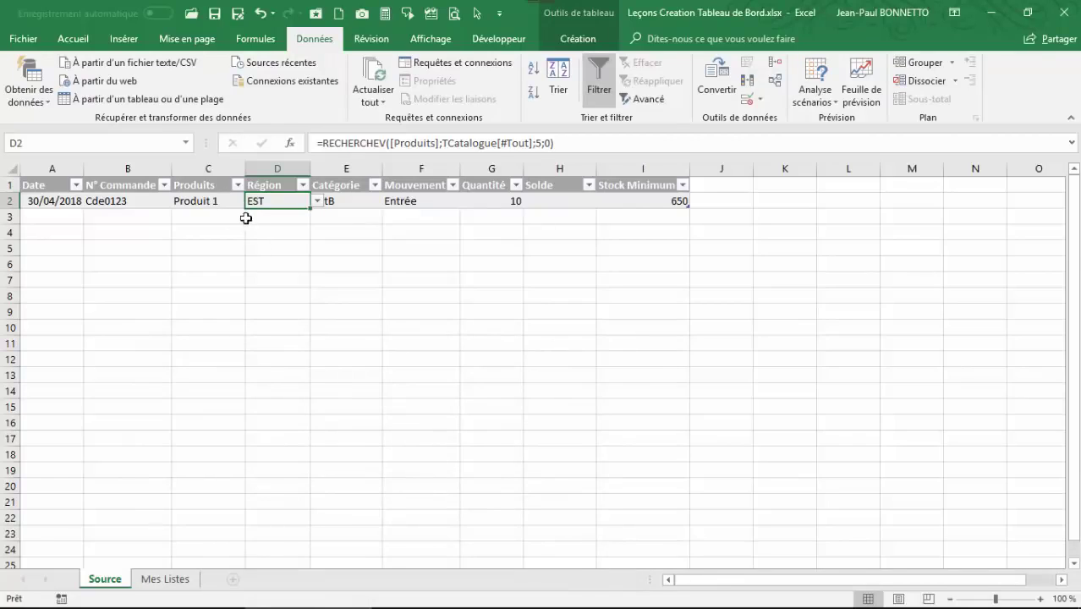
# - Test the lookup by choosing Produit 3 in C2 and comparing its region with the catalogue on the Mes Listes sheet
pyautogui.click(218, 203)
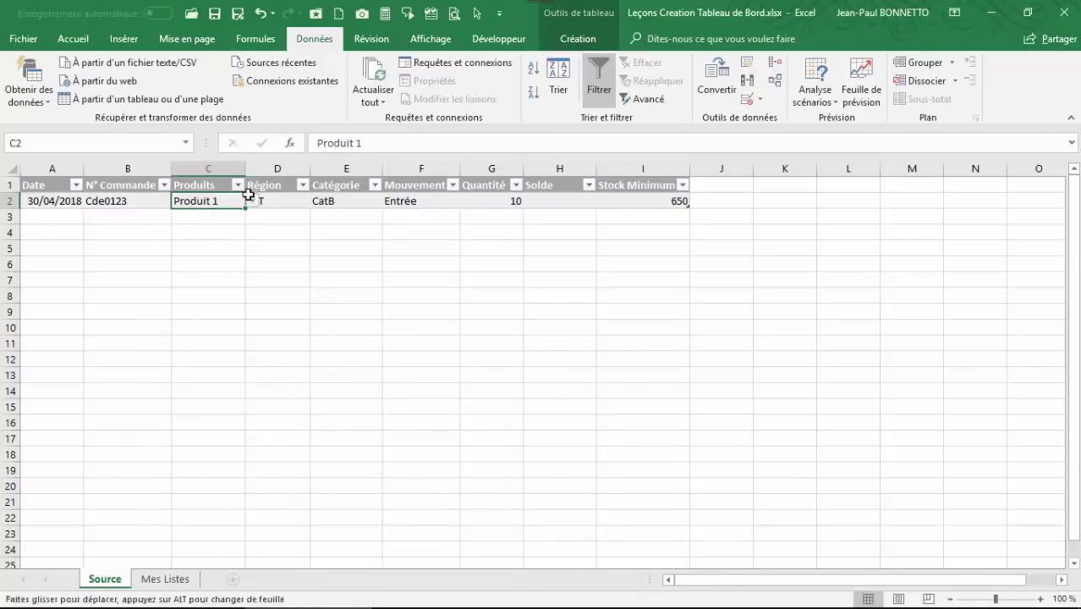
pyautogui.click(251, 201)
pyautogui.click(203, 237)
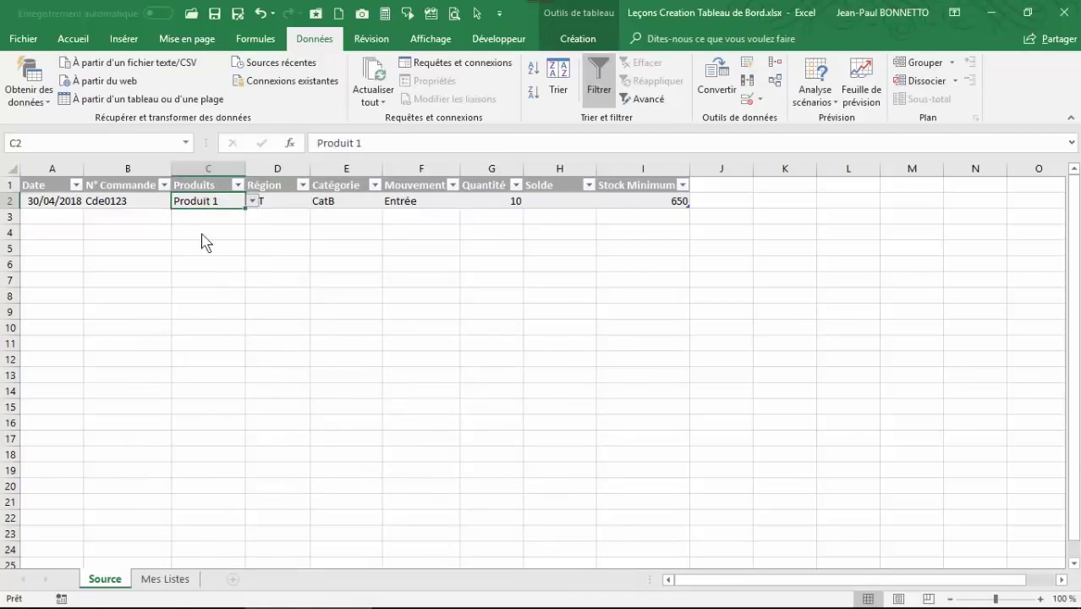
pyautogui.click(280, 201)
pyautogui.click(163, 579)
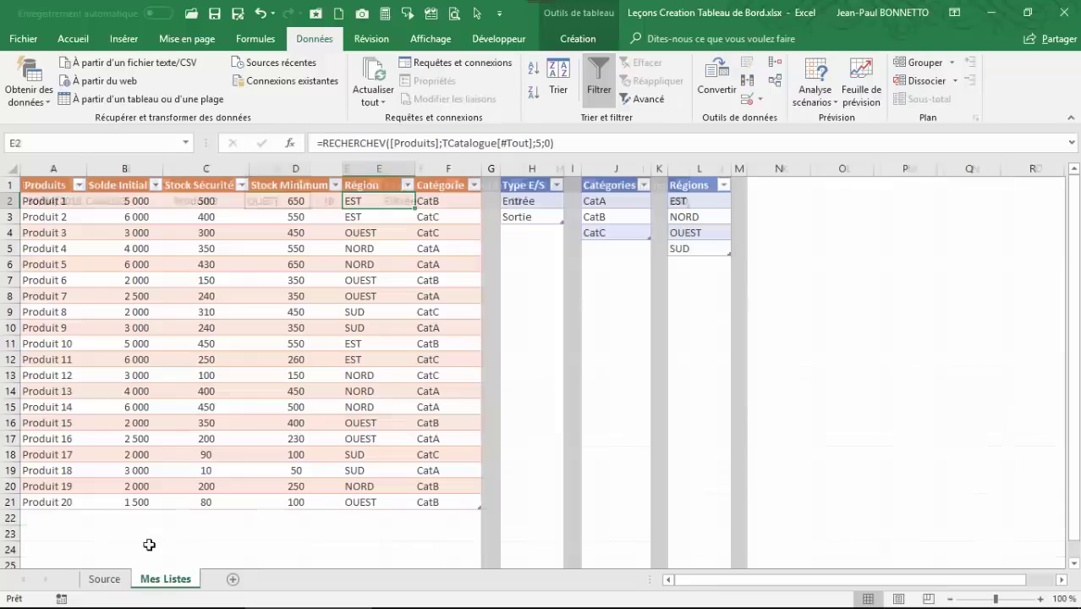
pyautogui.click(362, 233)
pyautogui.click(105, 578)
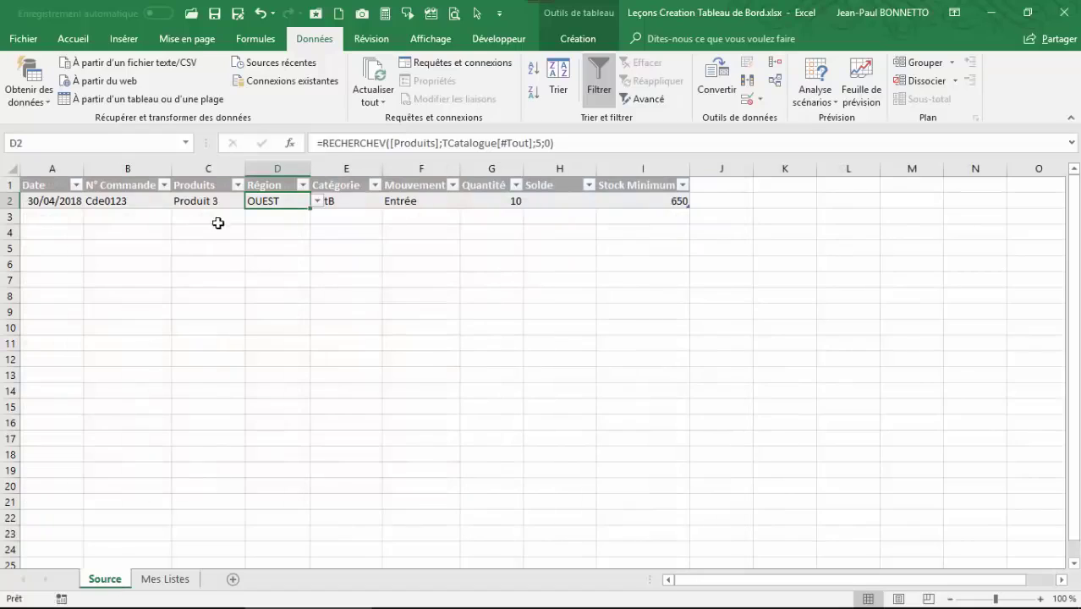
# - Switch the product in C2 to Produit 1 and check the region in D2
pyautogui.click(212, 200)
pyautogui.click(251, 200)
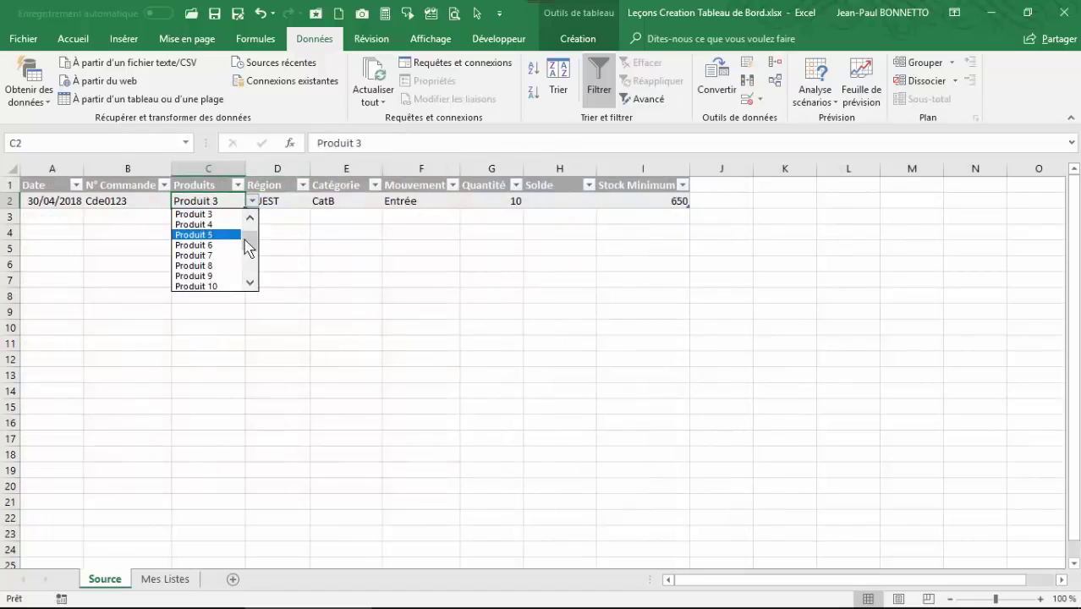
pyautogui.moveTo(247, 247); pyautogui.dragTo(249, 212)
pyautogui.click(188, 214)
pyautogui.click(273, 203)
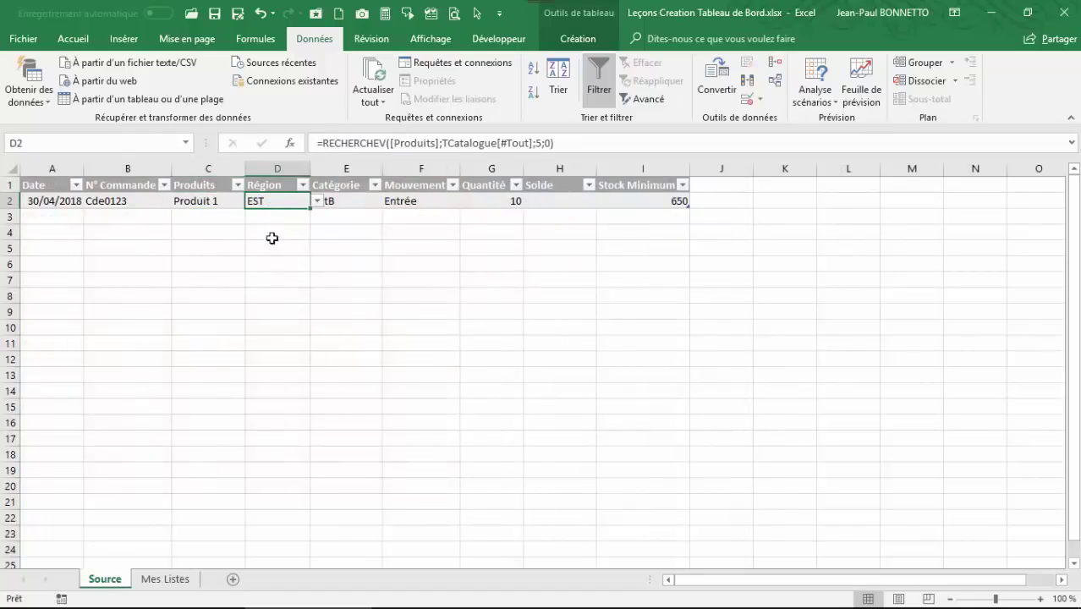
# - Clear the product cell C2 to test the region lookup without a product, and choose Produit 1 again
pyautogui.click(218, 203)
pyautogui.press('Delete')
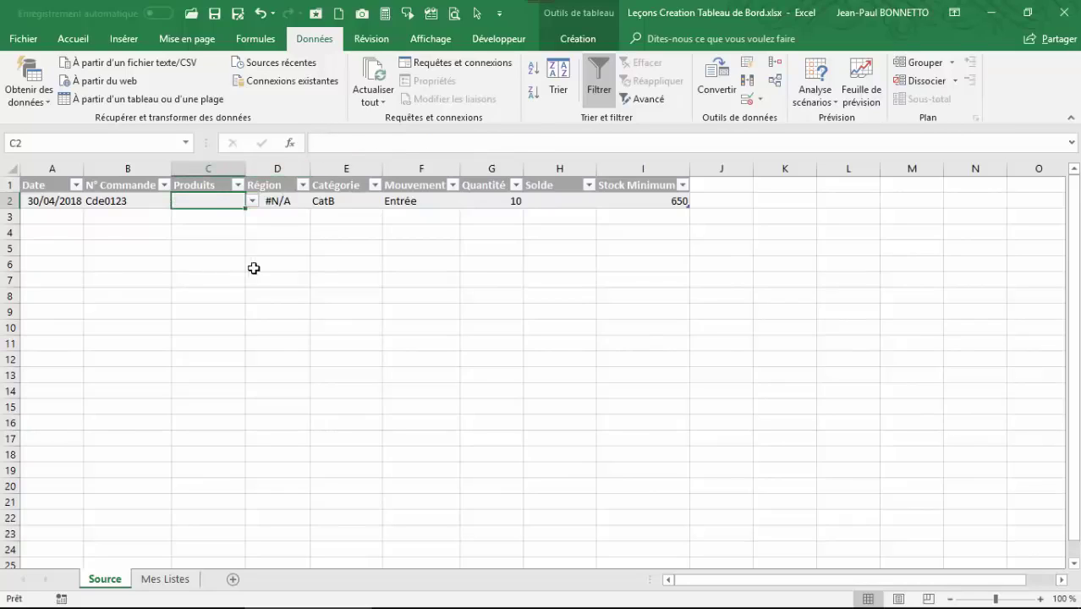
pyautogui.click(292, 203)
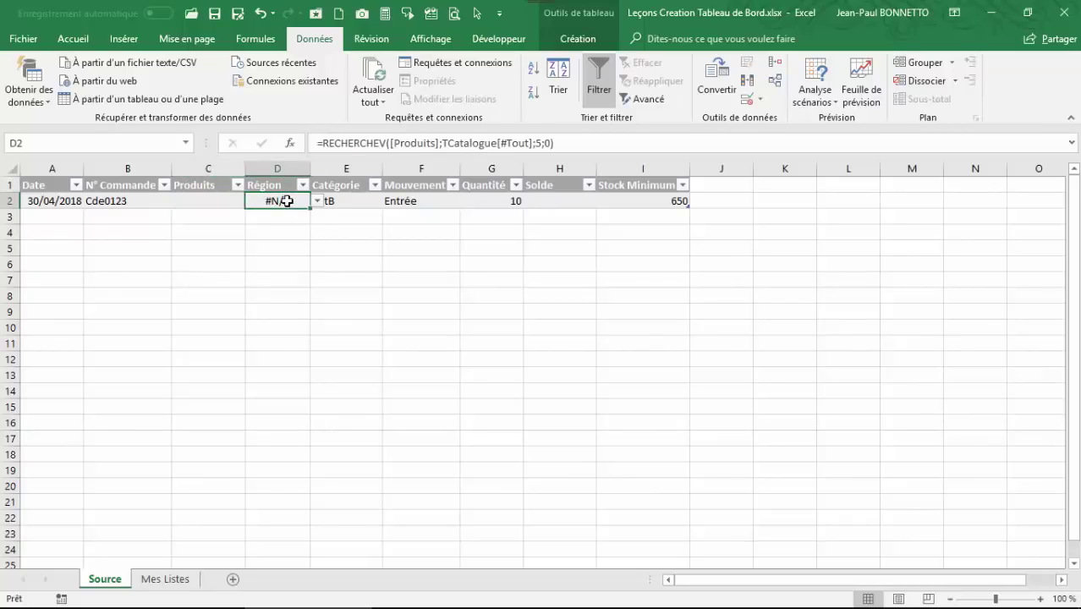
pyautogui.click(224, 211)
pyautogui.click(252, 200)
pyautogui.click(212, 214)
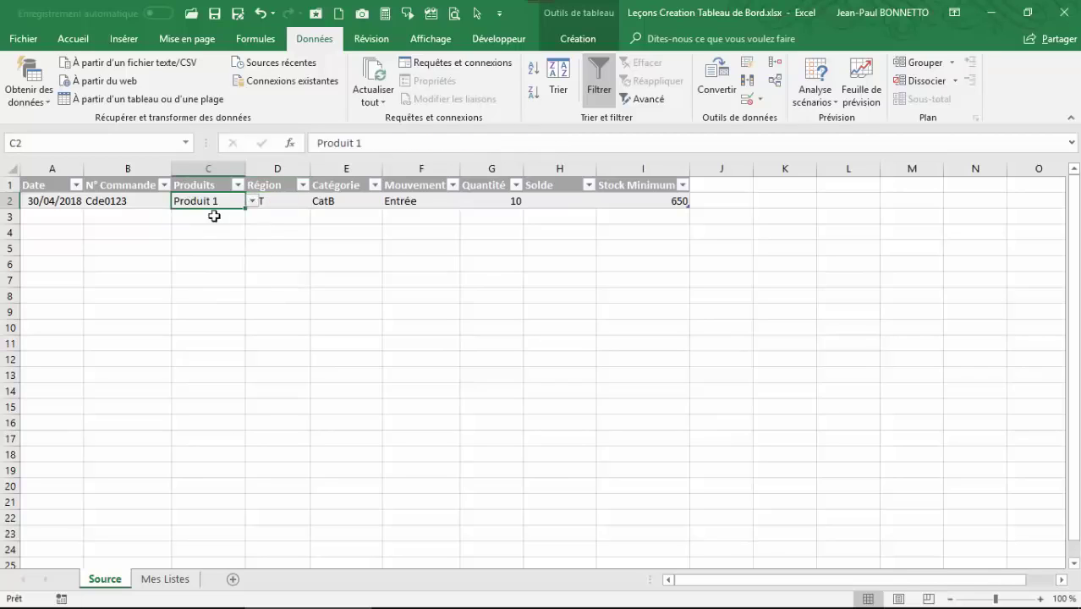
# - Wrap the RECHERCHEV formula in D2 in SIERREUR, with an empty text "" as the value if error
pyautogui.click(275, 200)
pyautogui.click(322, 143)
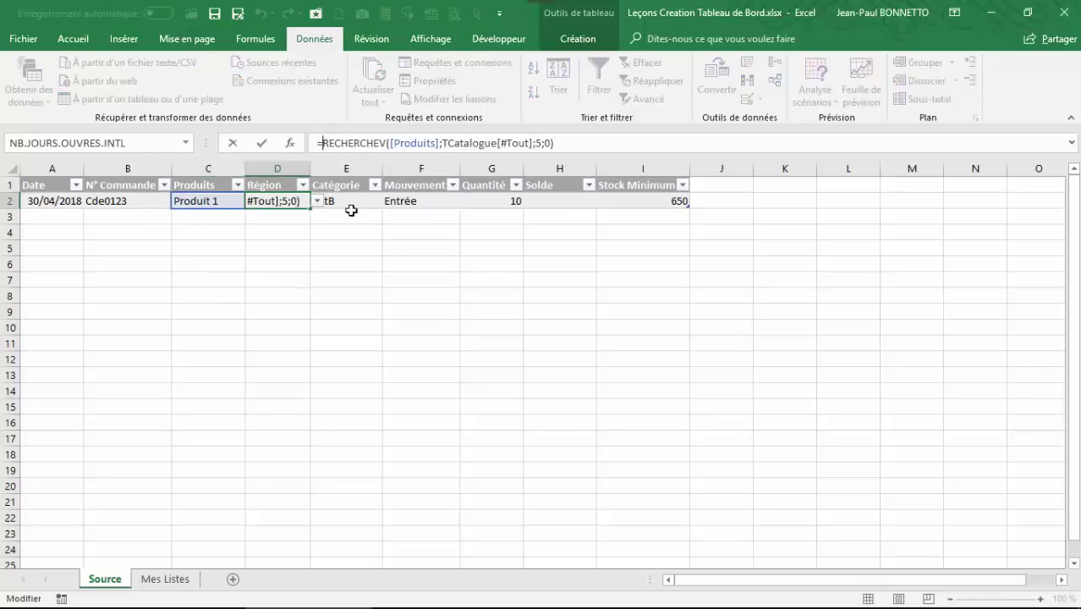
pyautogui.write('si')
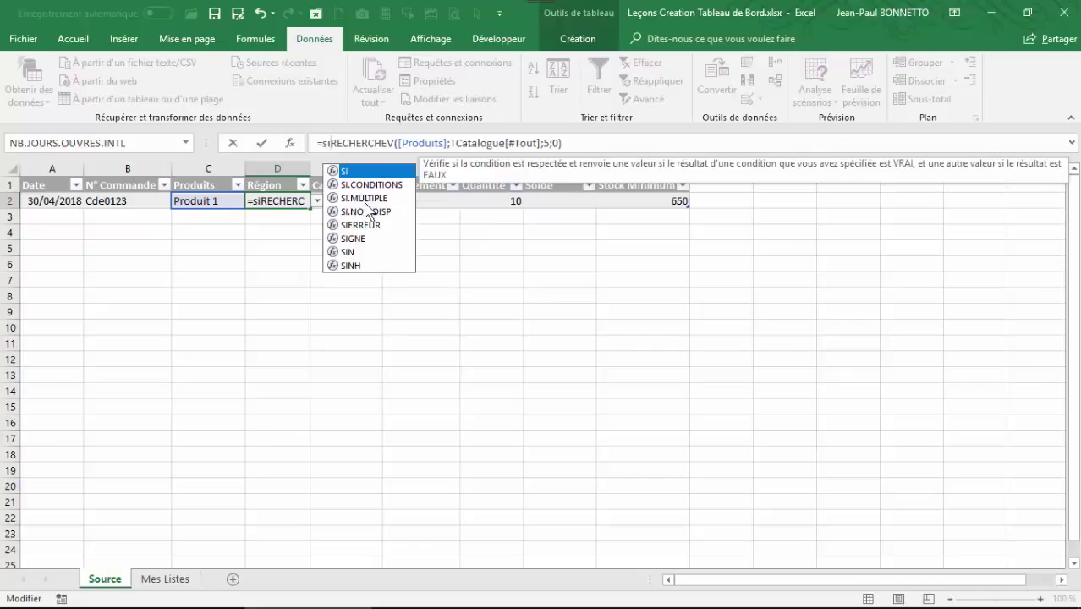
pyautogui.doubleClick(362, 224)
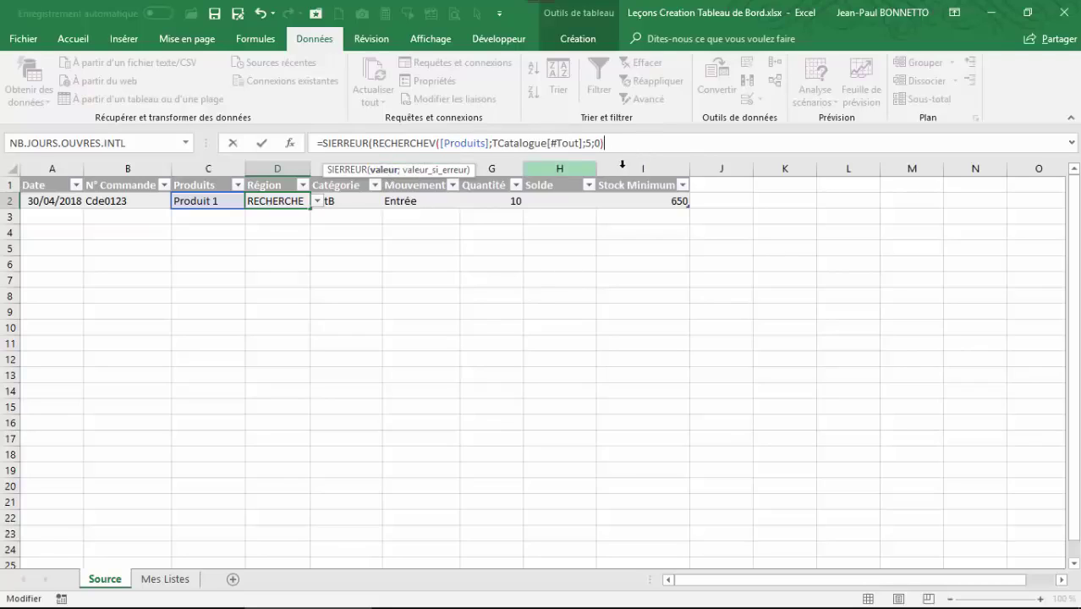
pyautogui.write(';')
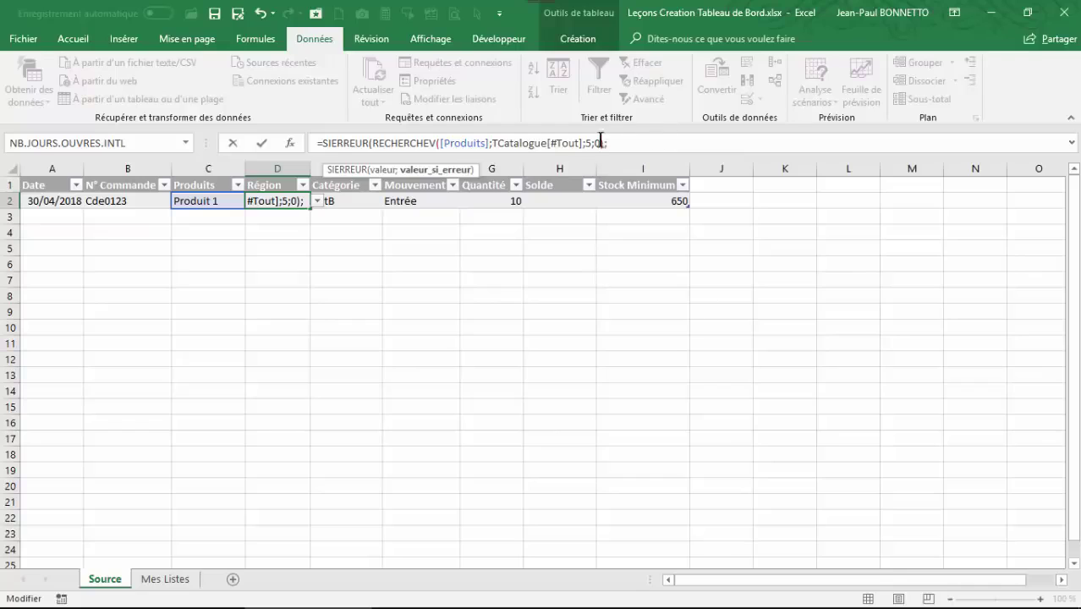
pyautogui.write('""')
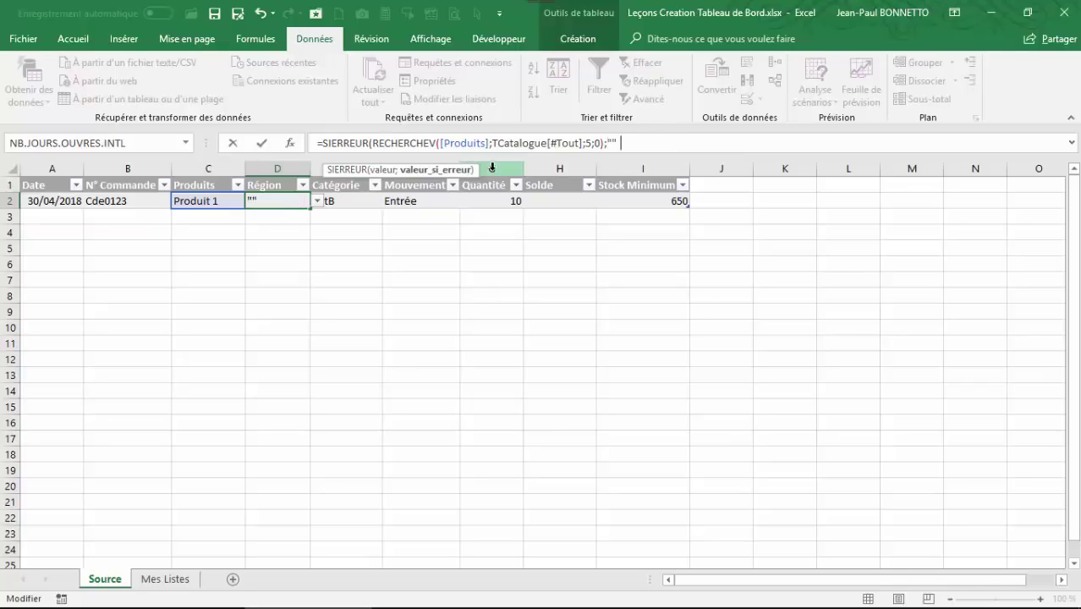
pyautogui.press('Return')
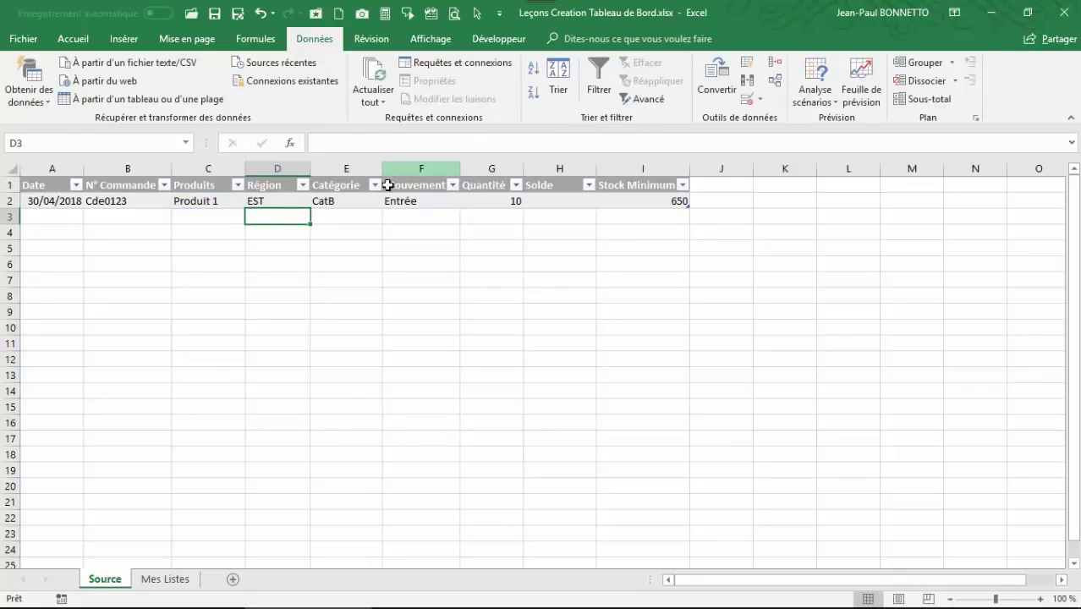
# - Test the SIERREUR formula by emptying the product cell C2 and checking D2, and reselect Produit 1
pyautogui.click(211, 200)
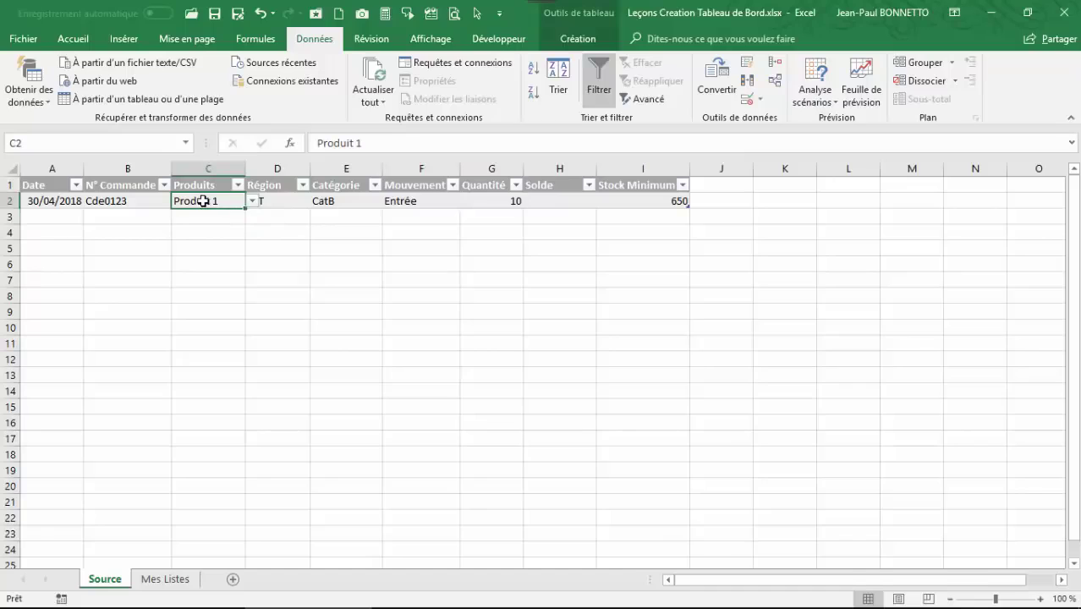
pyautogui.press('Delete')
pyautogui.click(278, 201)
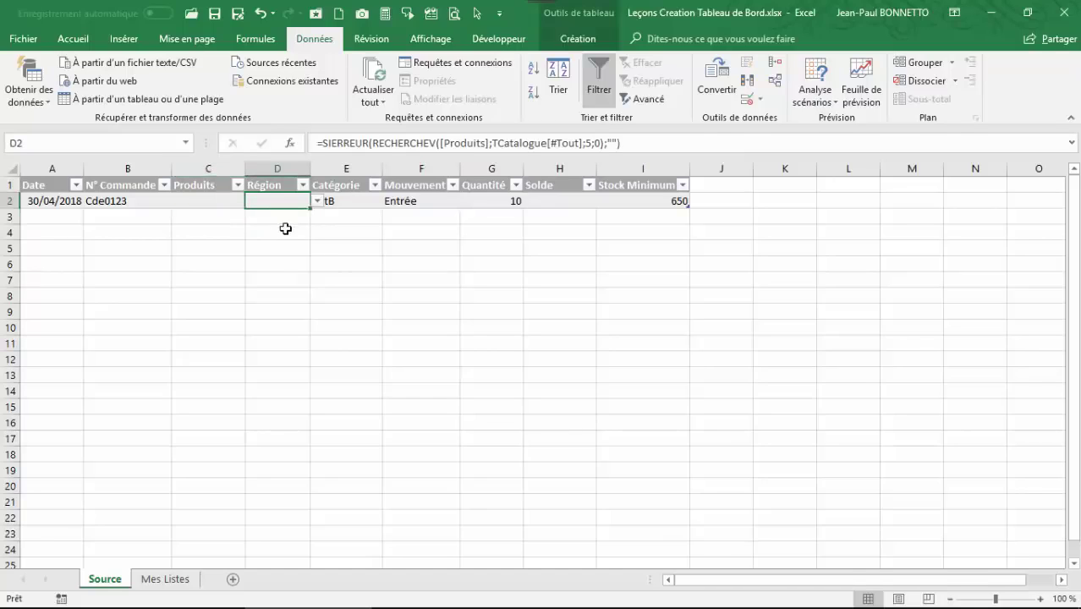
pyautogui.click(228, 203)
pyautogui.click(251, 201)
pyautogui.click(207, 213)
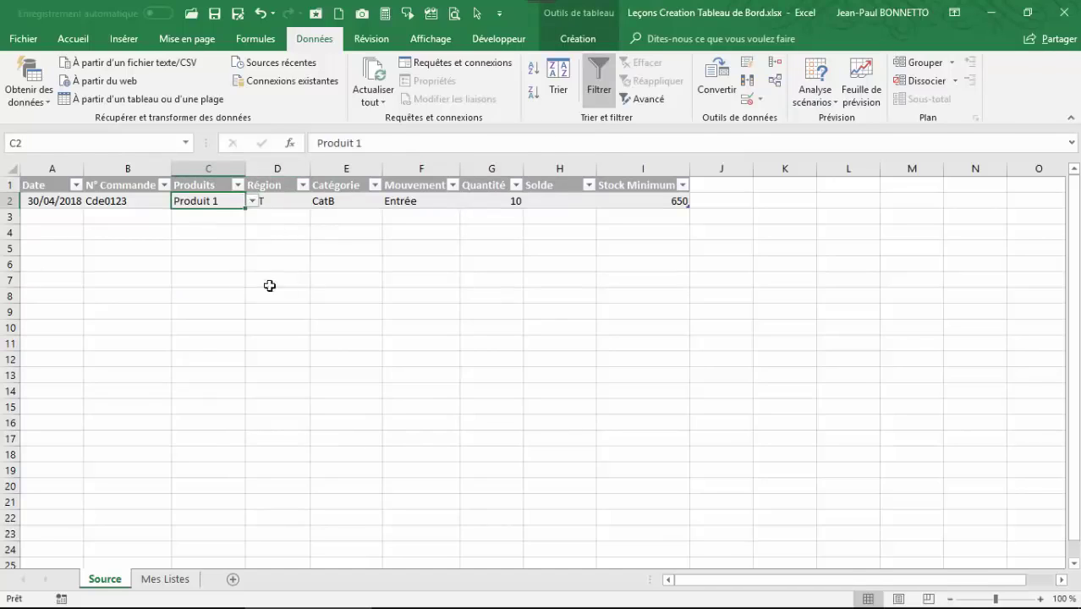
# - Replace the category cell E2 with the start of a RECHERCHEV formula that looks up [Produits] from cell C2
pyautogui.click(339, 200)
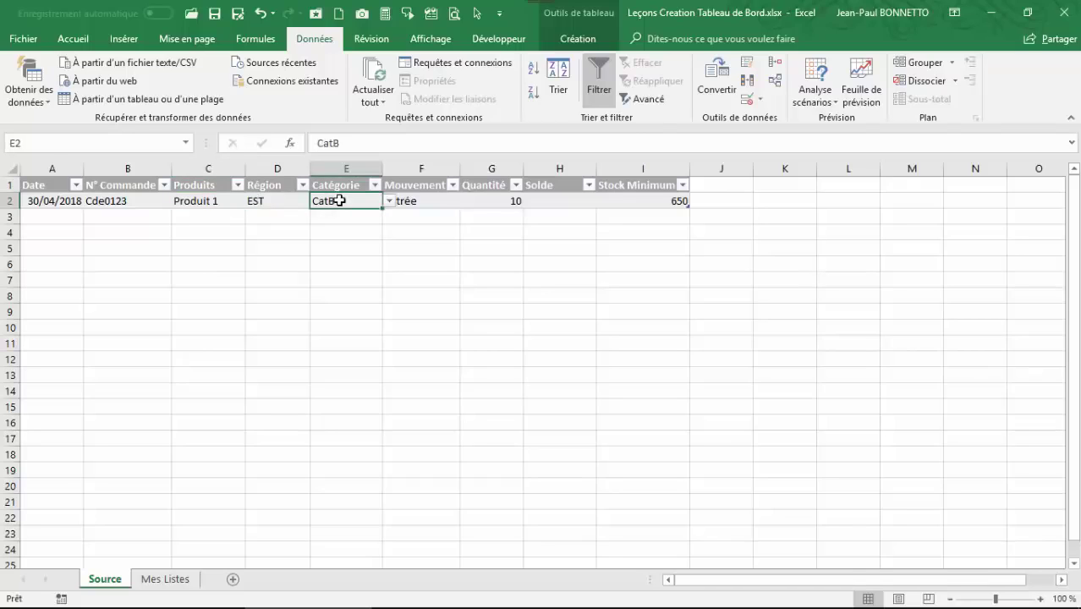
pyautogui.write('=')
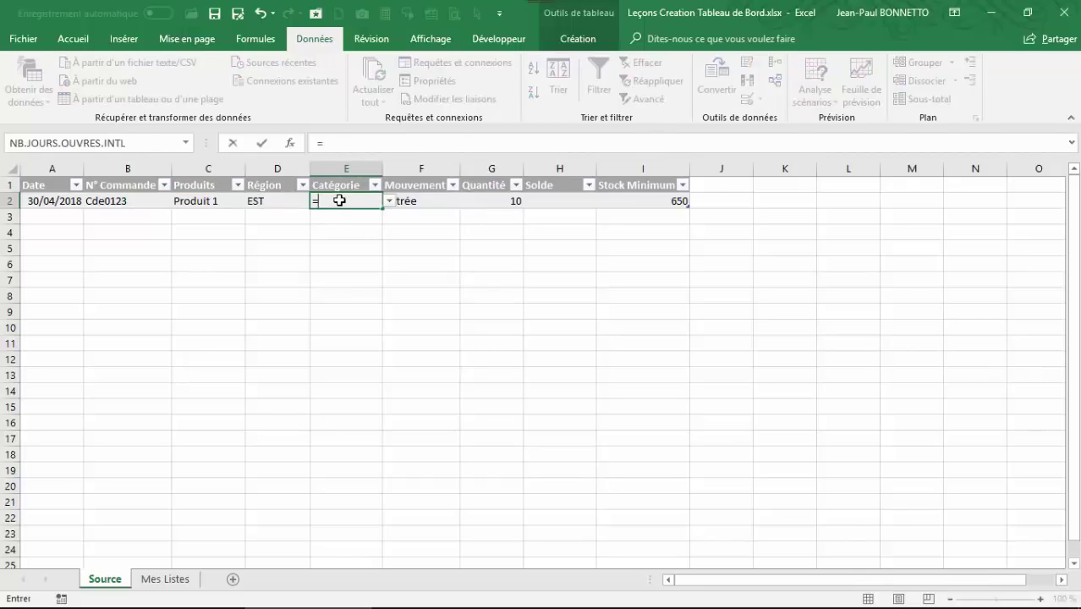
pyautogui.write('re')
pyautogui.doubleClick(372, 245)
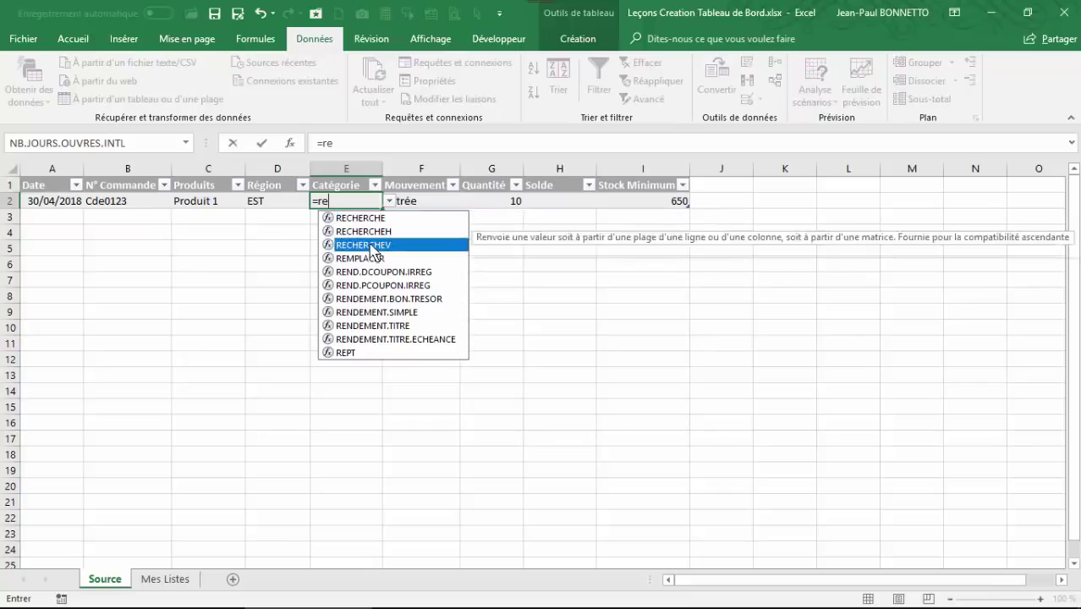
pyautogui.click(209, 199)
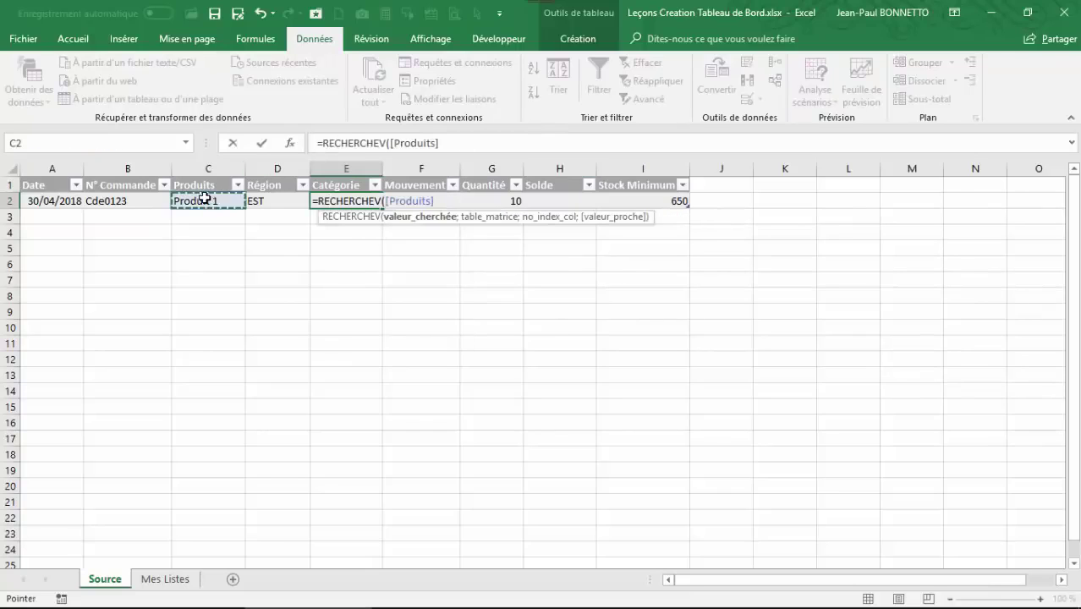
pyautogui.write(';')
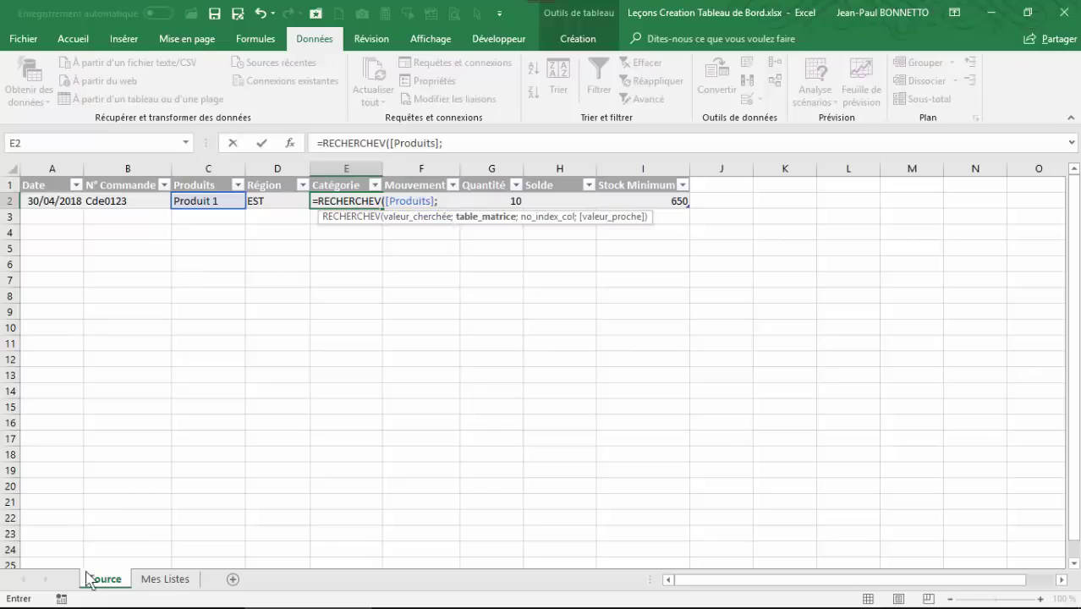
# - Complete the category formula's arguments with the catalogue table TCatalogue[#Tout] from Mes Listes, column index 6 and exact match 0
pyautogui.click(146, 582)
pyautogui.moveTo(41, 185); pyautogui.dragTo(425, 507)
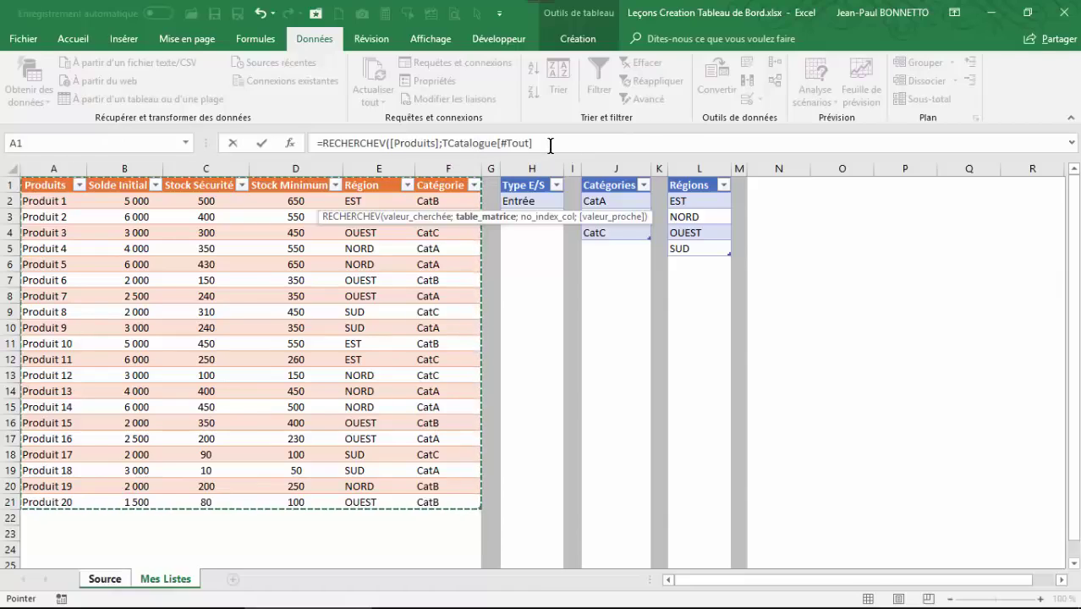
pyautogui.click(551, 146)
pyautogui.write(';')
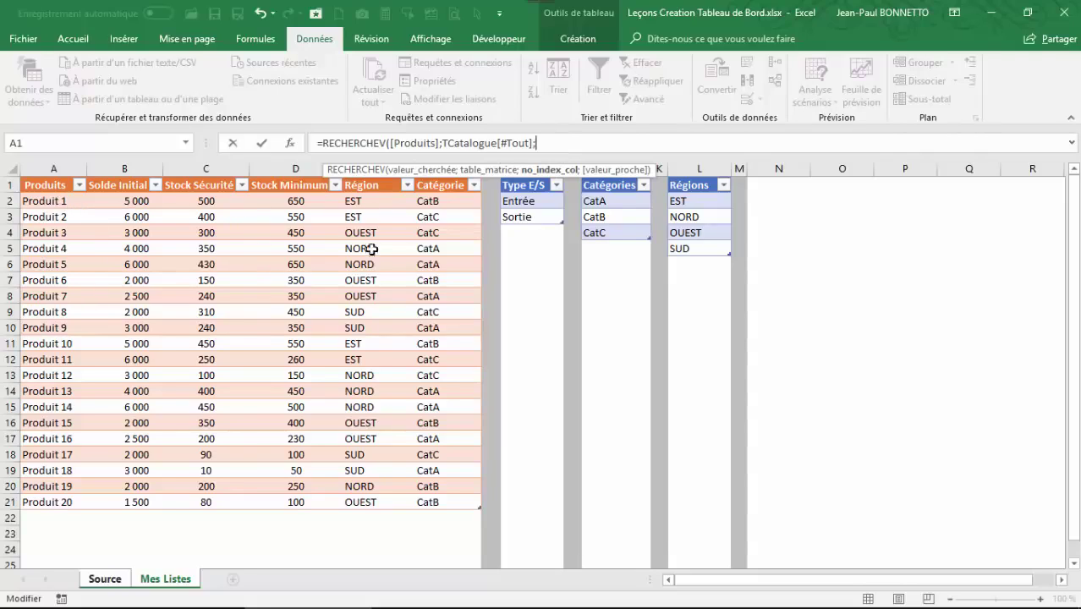
pyautogui.write('6;')
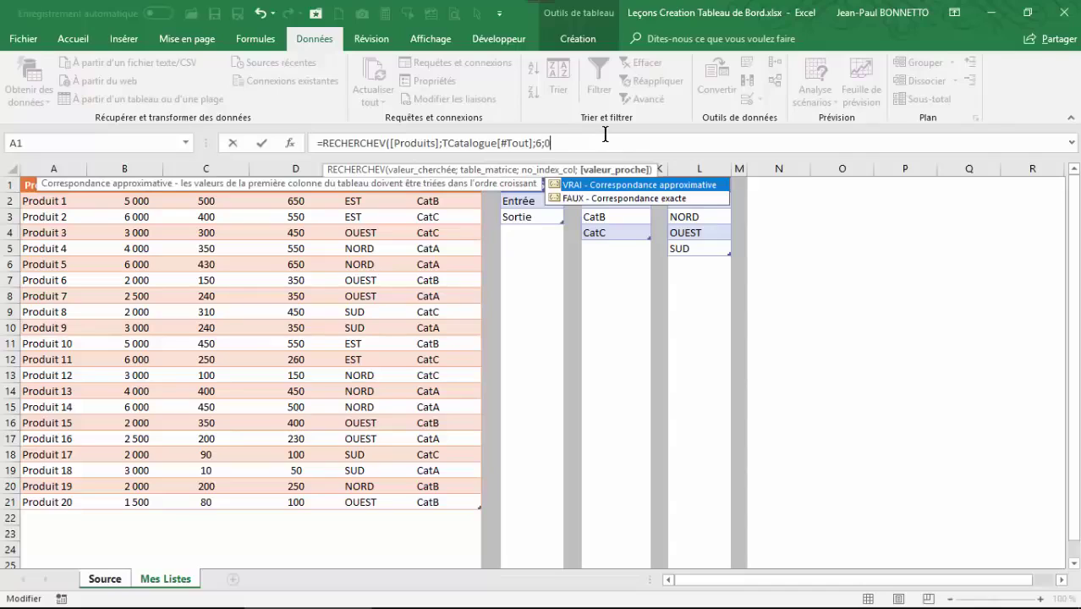
pyautogui.write('0)')
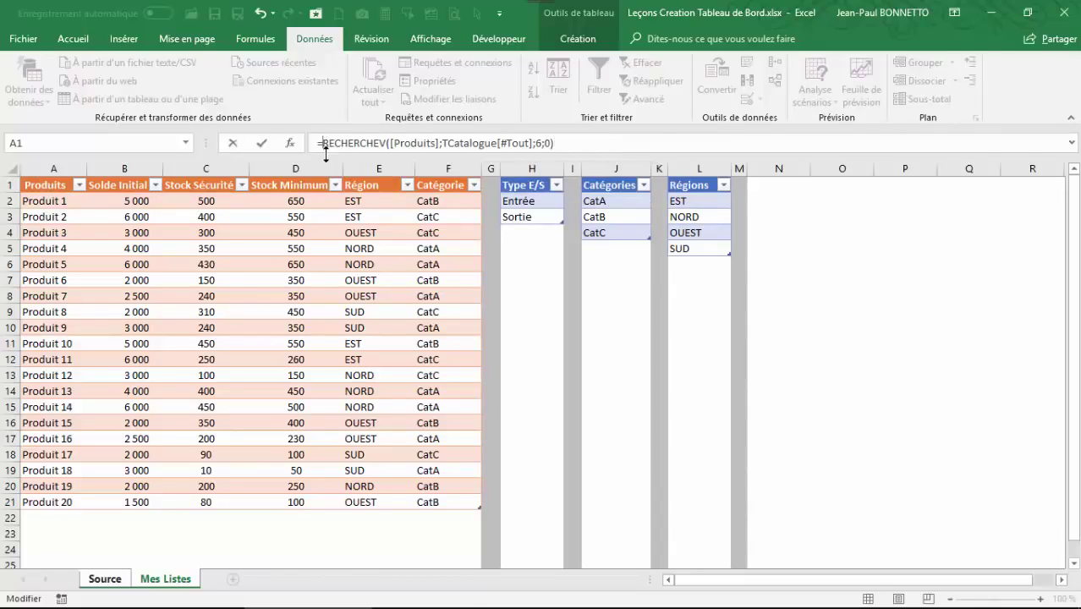
# - Wrap the category cell E2's RECHERCHEV formula in SIERREUR, with an empty text "" as the value if error
pyautogui.write('SI')
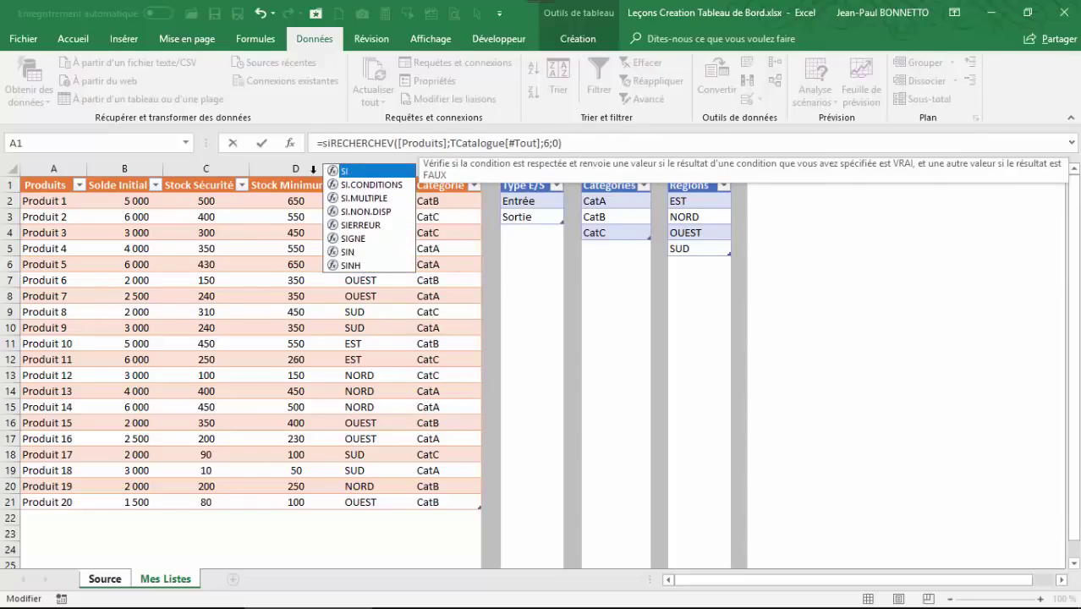
pyautogui.doubleClick(372, 225)
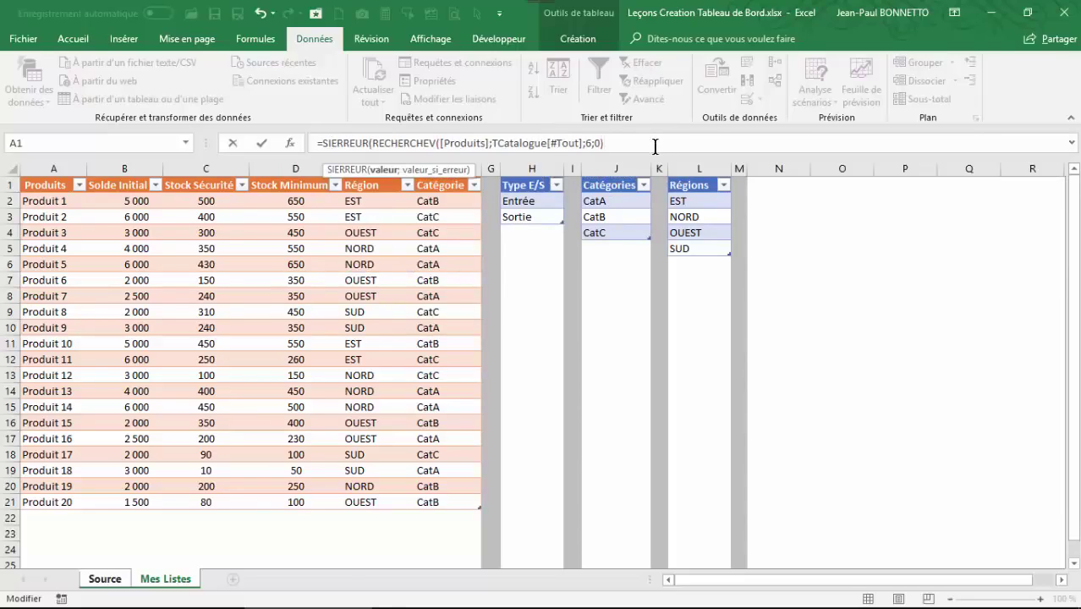
pyautogui.write(';')
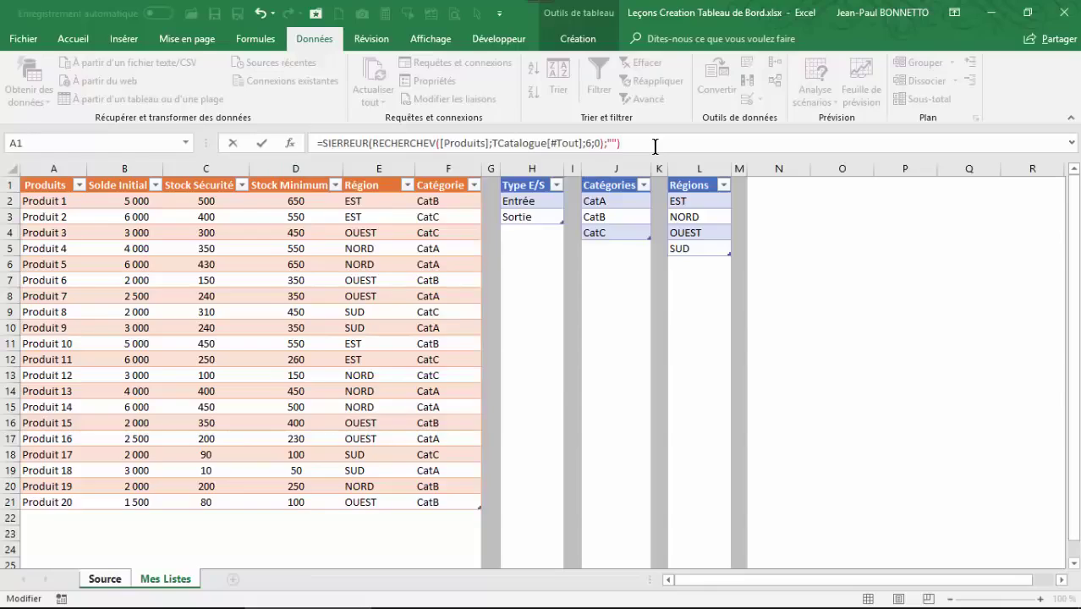
pyautogui.press('Return')
pyautogui.click(318, 200)
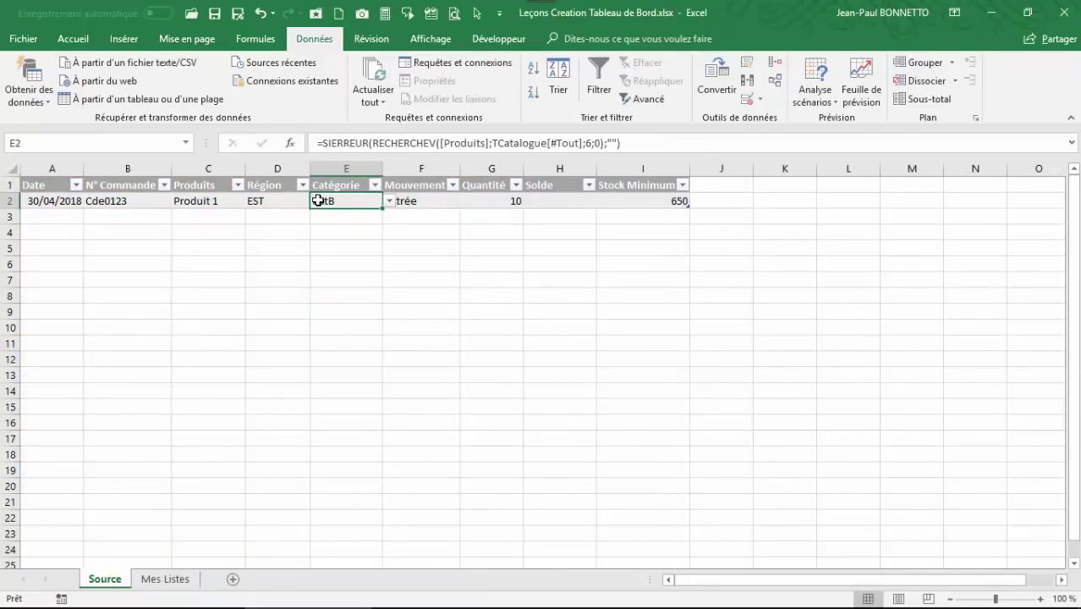
# - Select Produit 5 in the product cell C2 and check the region and category formulas in D2 and E2
pyautogui.click(210, 203)
pyautogui.click(252, 201)
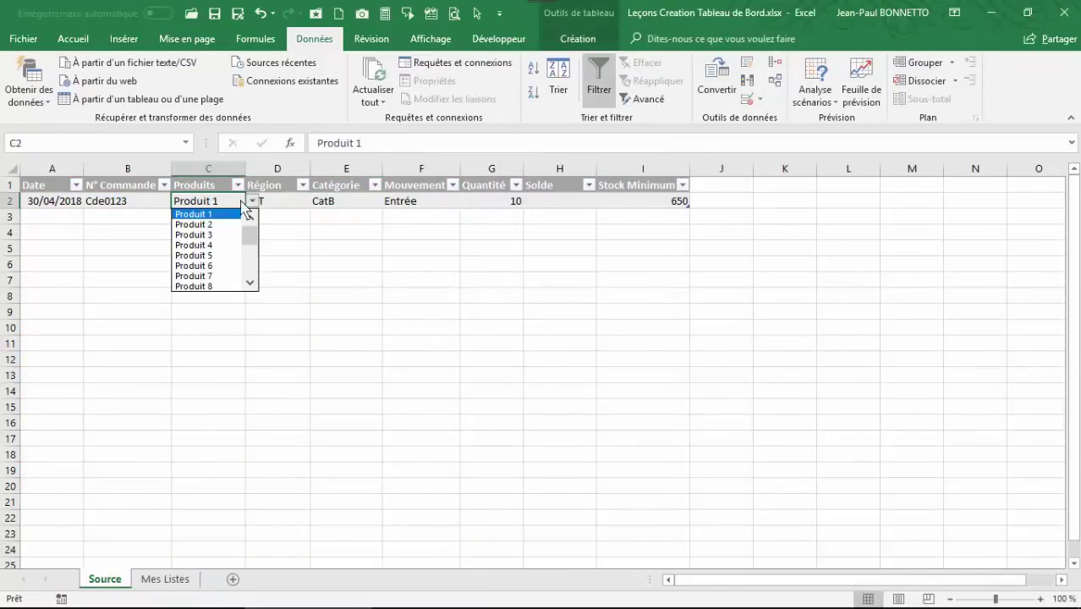
pyautogui.click(197, 248)
pyautogui.click(274, 204)
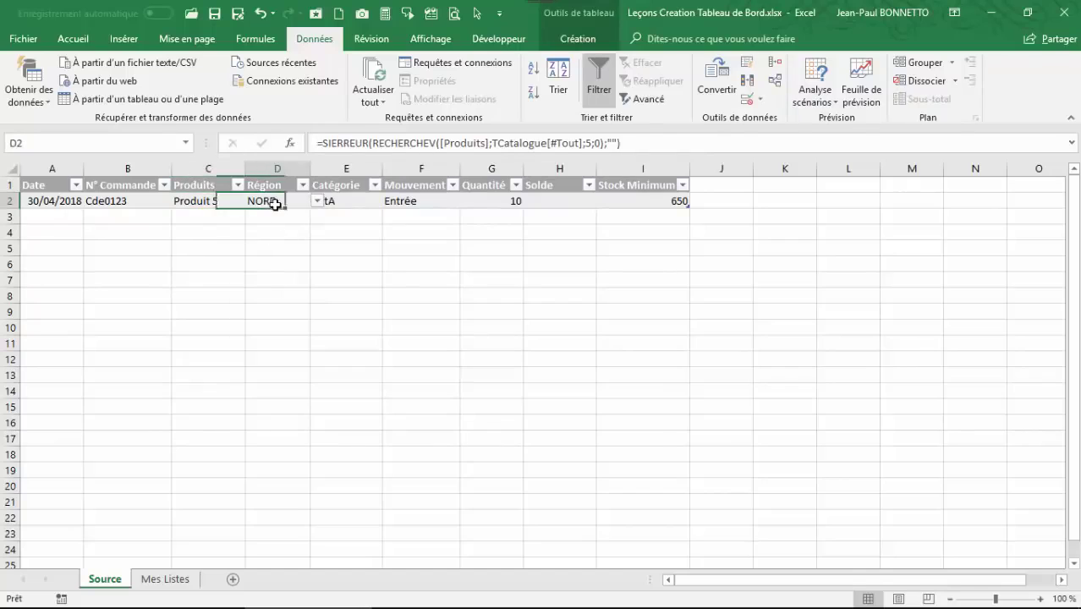
pyautogui.click(336, 203)
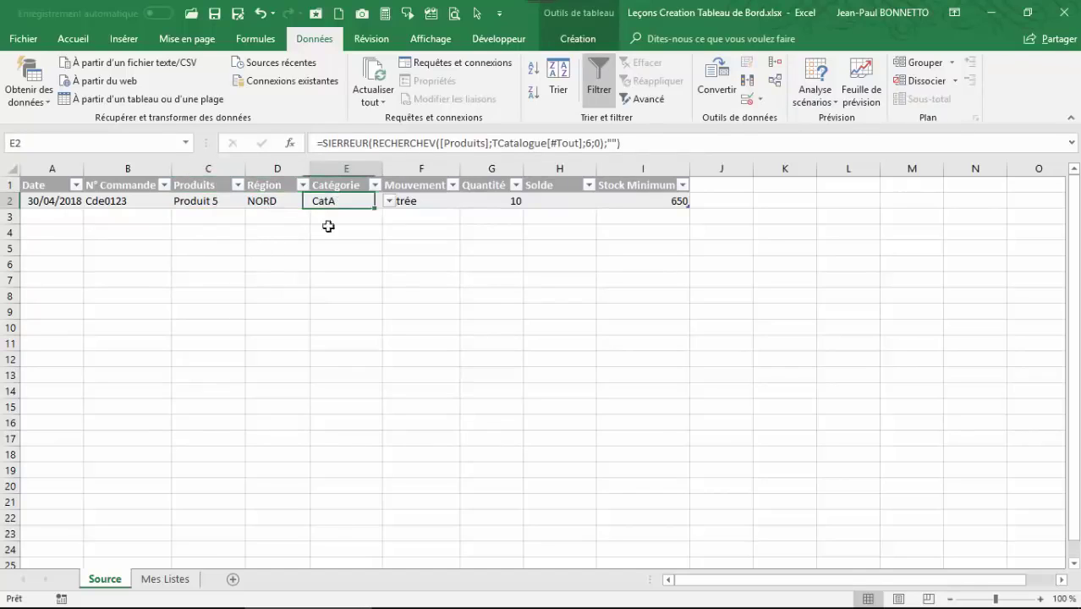
# - Check the region and category of Produit 5 in the Mes Listes catalogue, and return to the Source sheet
pyautogui.click(167, 583)
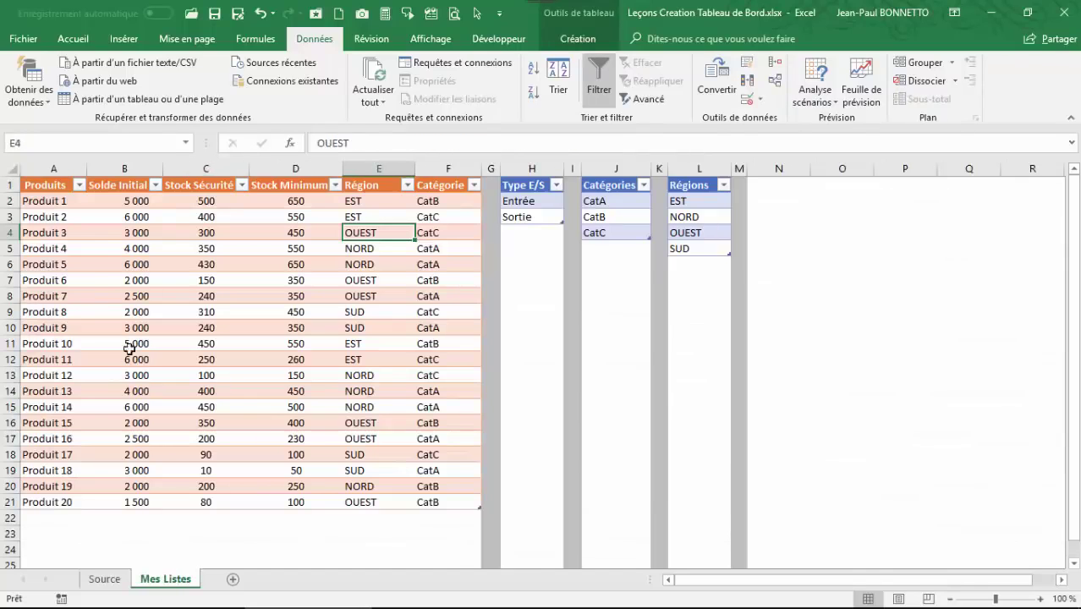
pyautogui.click(359, 265)
pyautogui.click(431, 265)
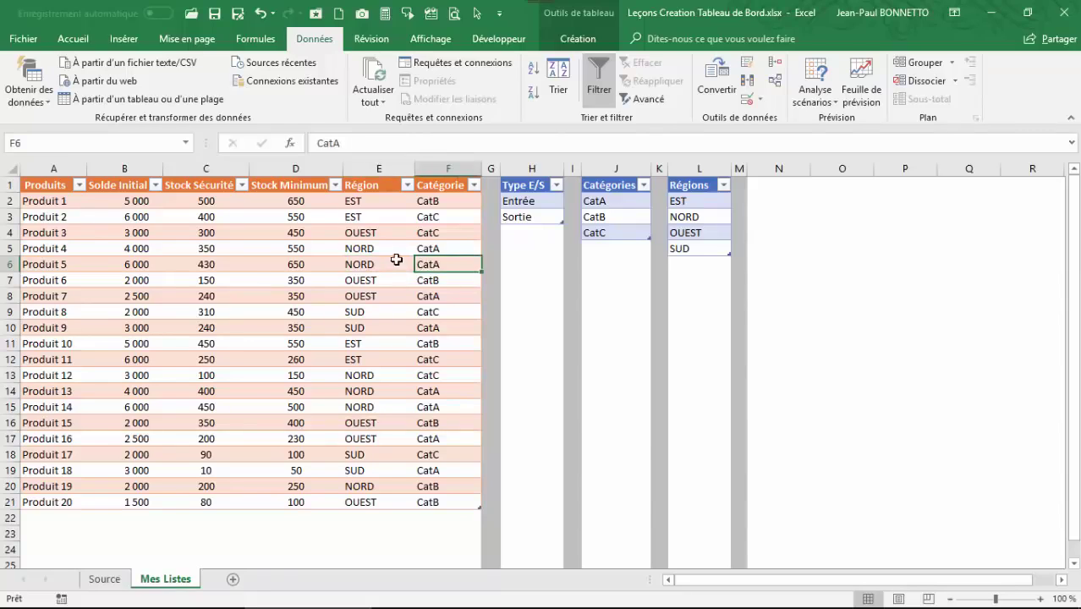
pyautogui.click(396, 262)
pyautogui.click(440, 264)
pyautogui.click(108, 580)
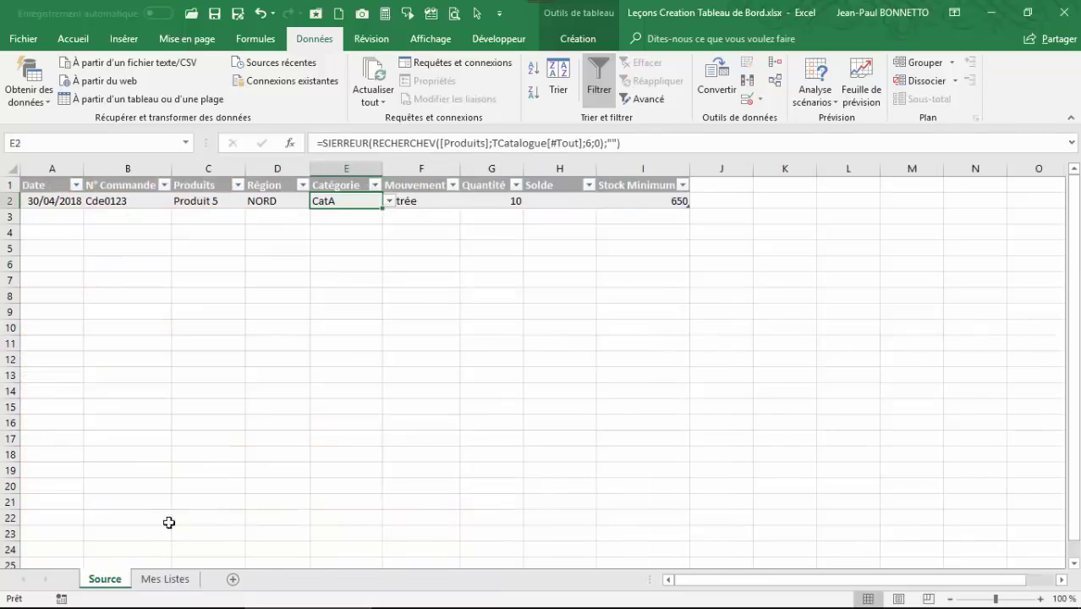
# - Test the movement drop-down list in F2 by choosing Sortie and reselecting Entrée
pyautogui.click(433, 204)
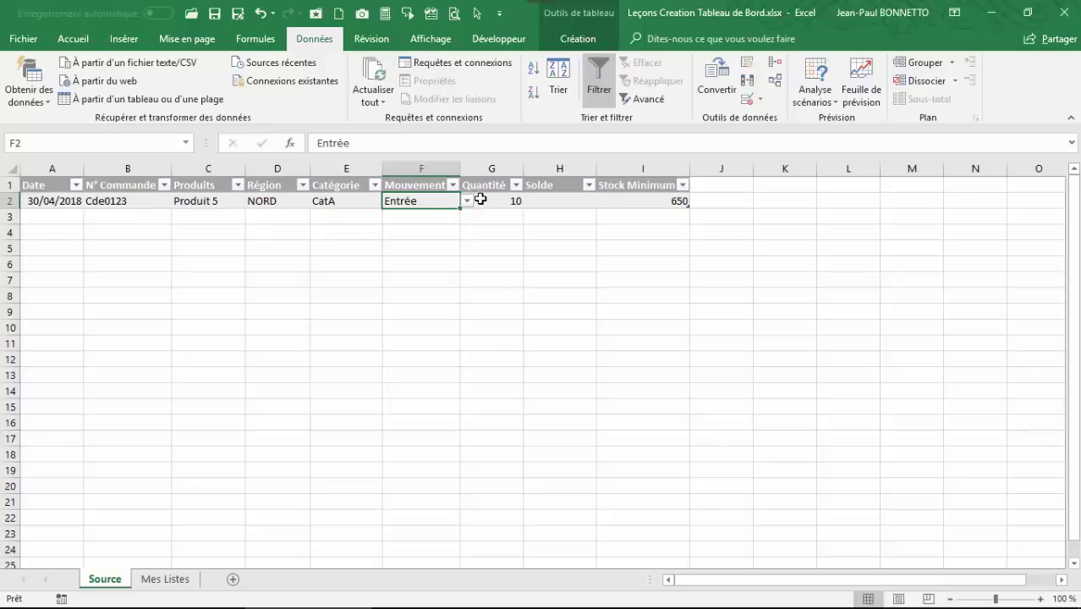
pyautogui.click(466, 201)
pyautogui.click(414, 222)
pyautogui.click(466, 201)
pyautogui.click(414, 211)
# - Centre the quantity in cell G2 horizontally
pyautogui.press('Tab')
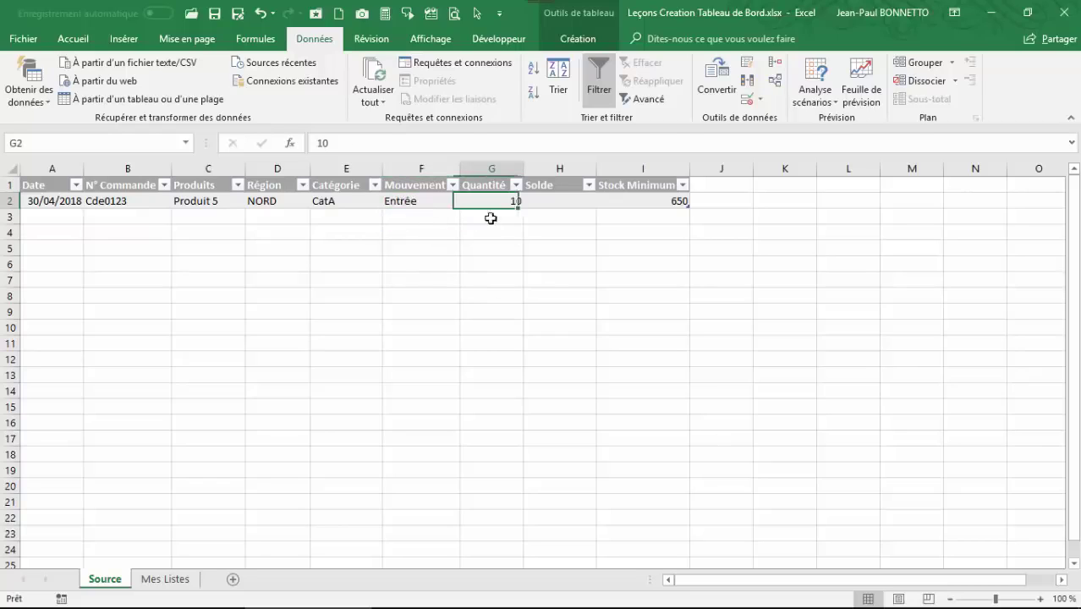
pyautogui.click(72, 38)
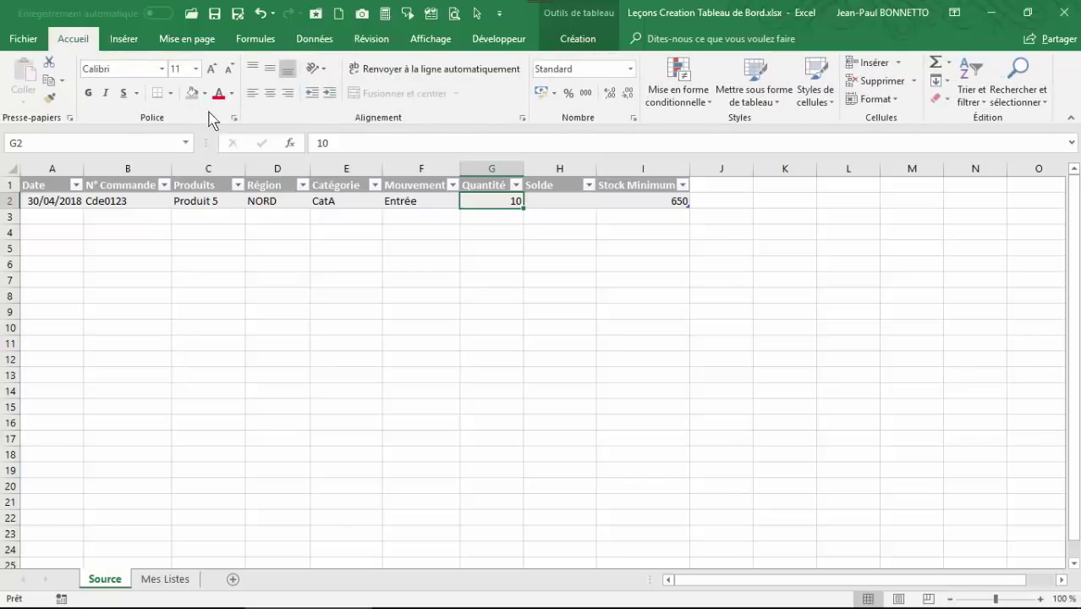
pyautogui.click(269, 94)
# - Replace the Stock Minimum cell I2 with the start of a RECHERCHEV formula that looks up [Produits] from cell C2
pyautogui.click(661, 201)
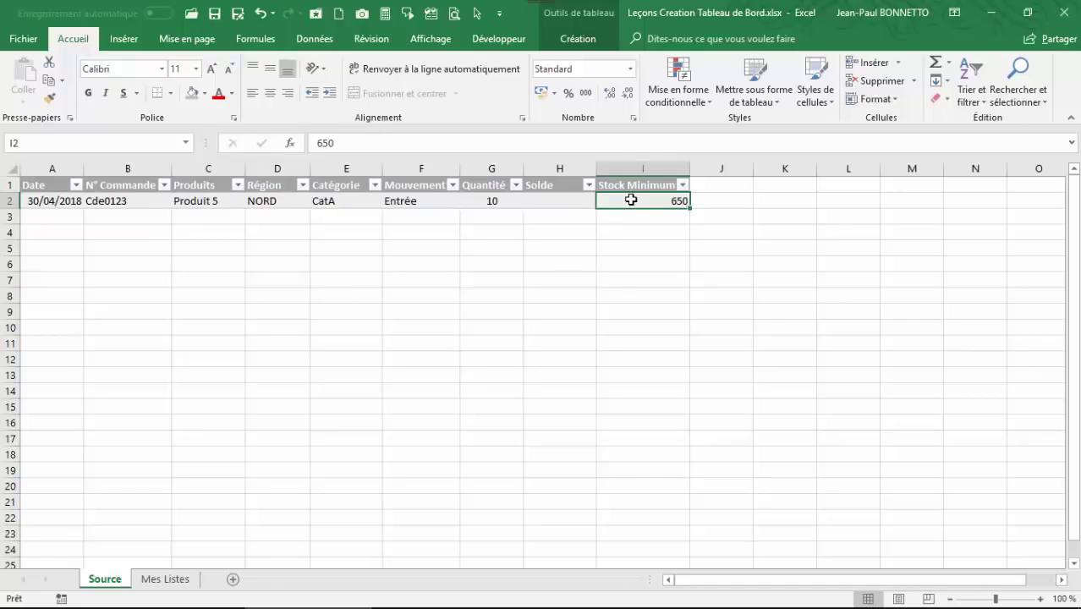
pyautogui.write('=re')
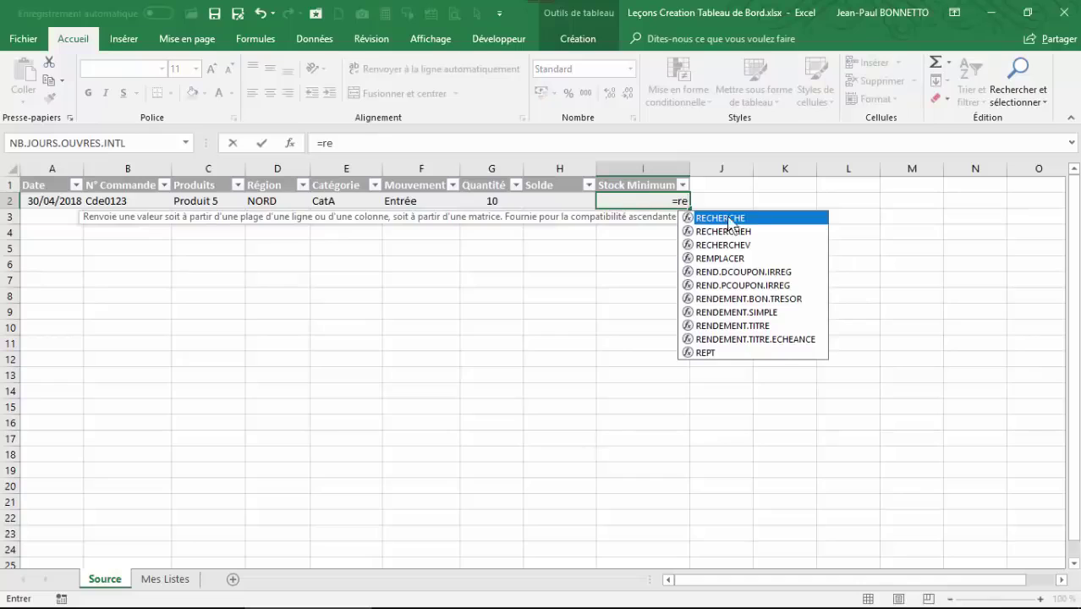
pyautogui.doubleClick(731, 245)
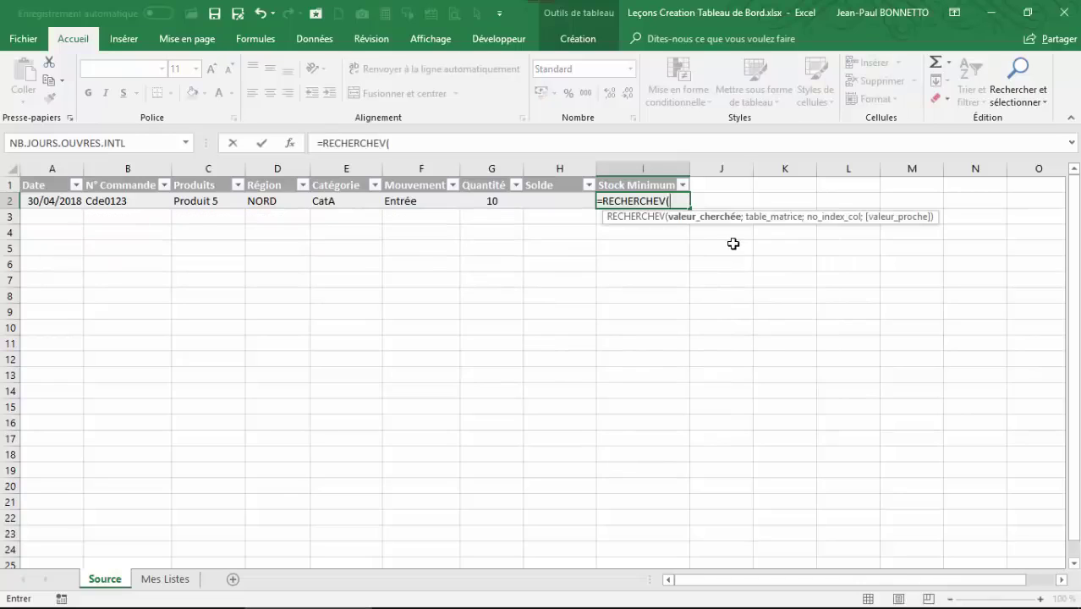
pyautogui.click(195, 202)
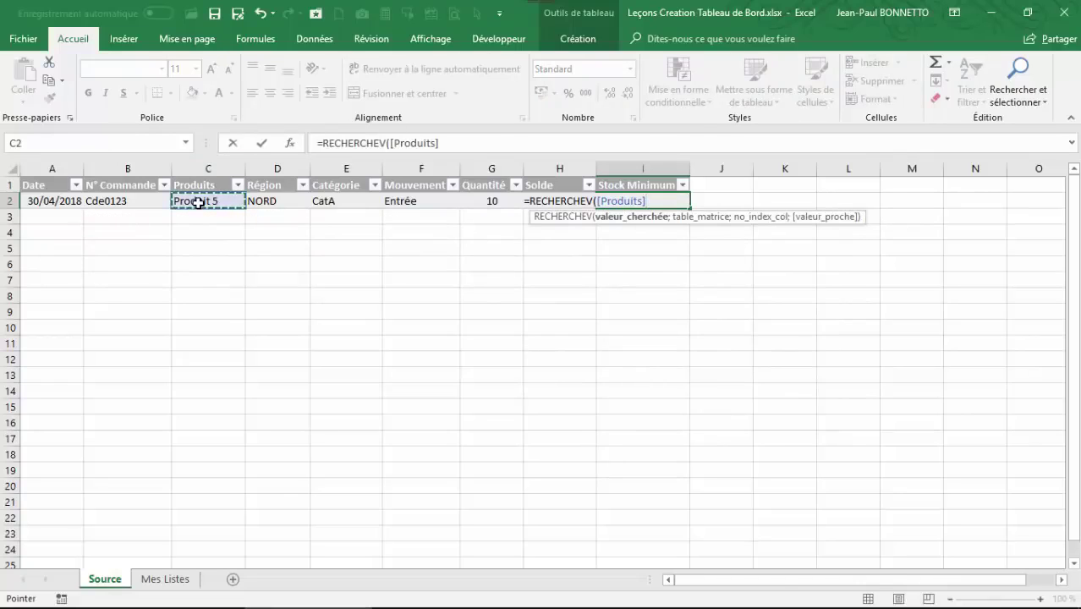
pyautogui.write(';')
# - Complete the Stock Minimum formula's arguments with the catalogue table TCatalogue[#Tout] from Mes Listes, column index 4 and exact match 0
pyautogui.click(165, 578)
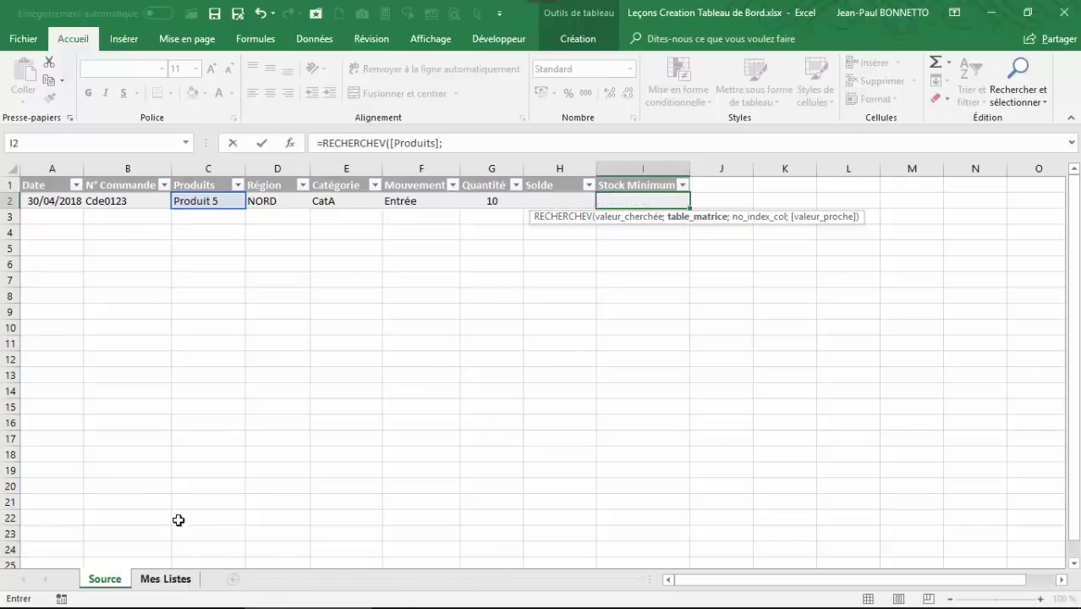
pyautogui.moveTo(49, 186); pyautogui.dragTo(431, 504)
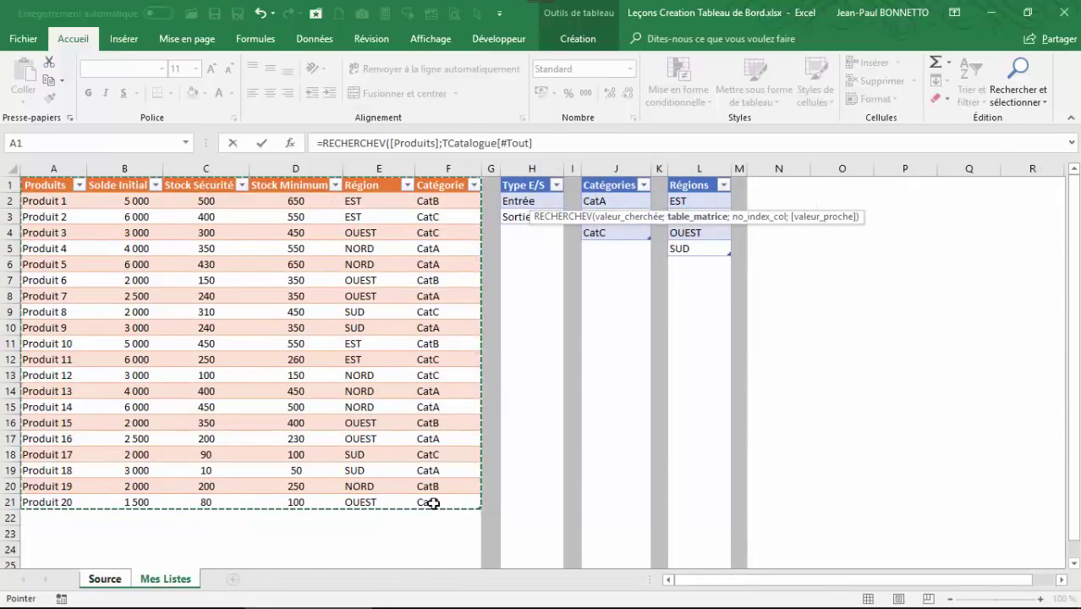
pyautogui.write(';')
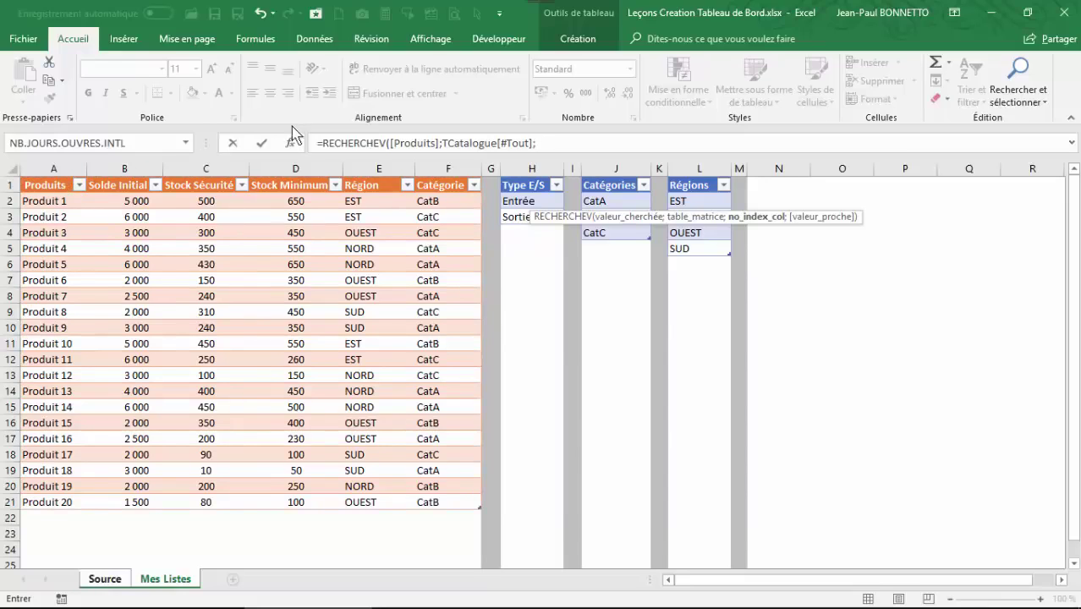
pyautogui.click(578, 143)
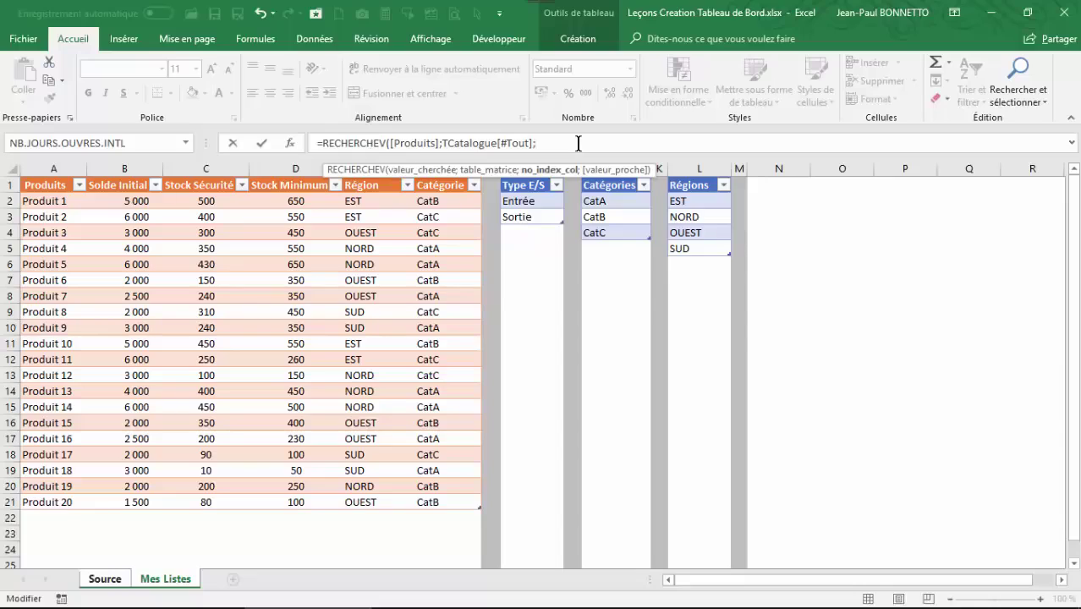
pyautogui.write('4;0')
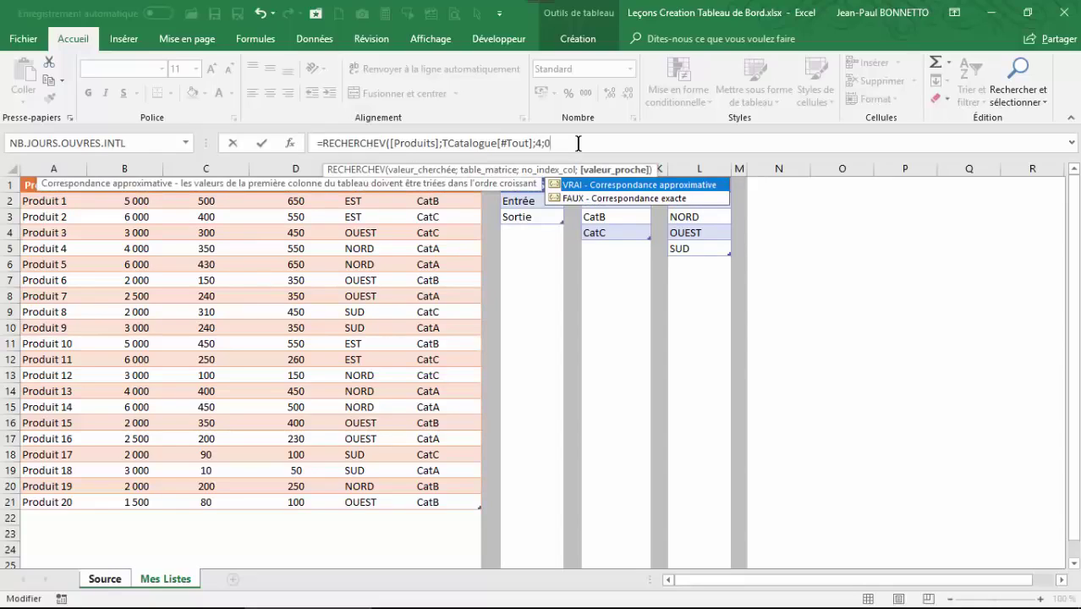
pyautogui.write(')')
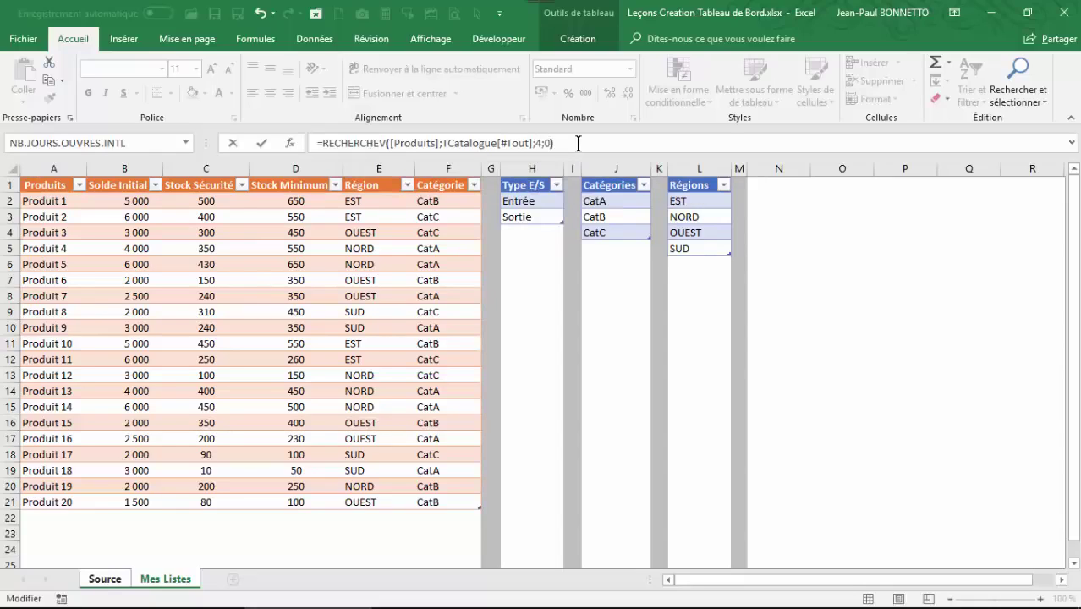
# - Wrap the Stock Minimum RECHERCHEV formula in SIERREUR, with an empty text "" as the value if error
pyautogui.click(321, 143)
pyautogui.write('si')
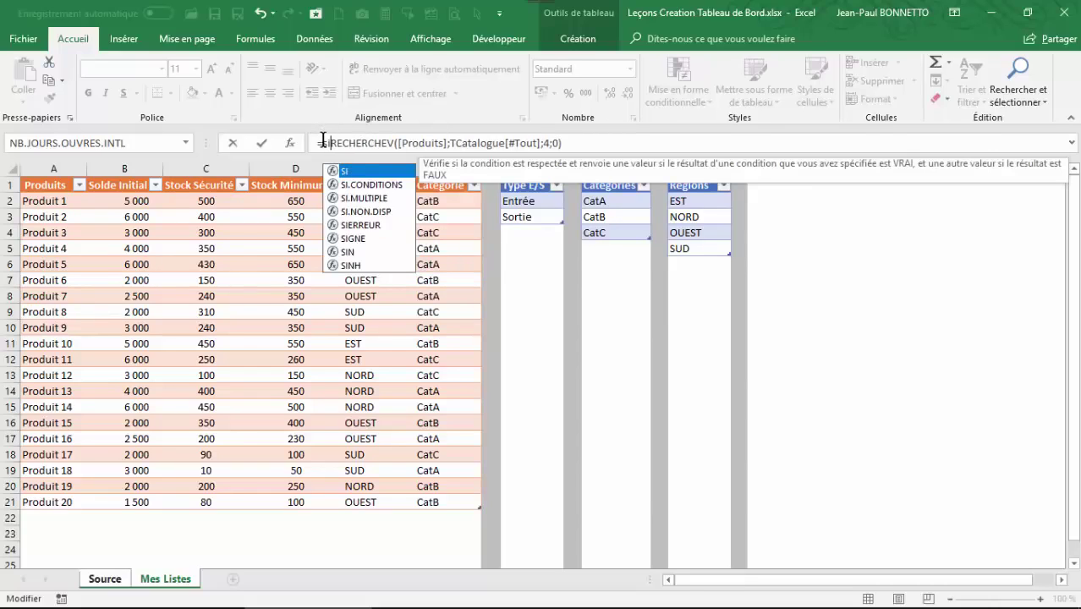
pyautogui.doubleClick(362, 225)
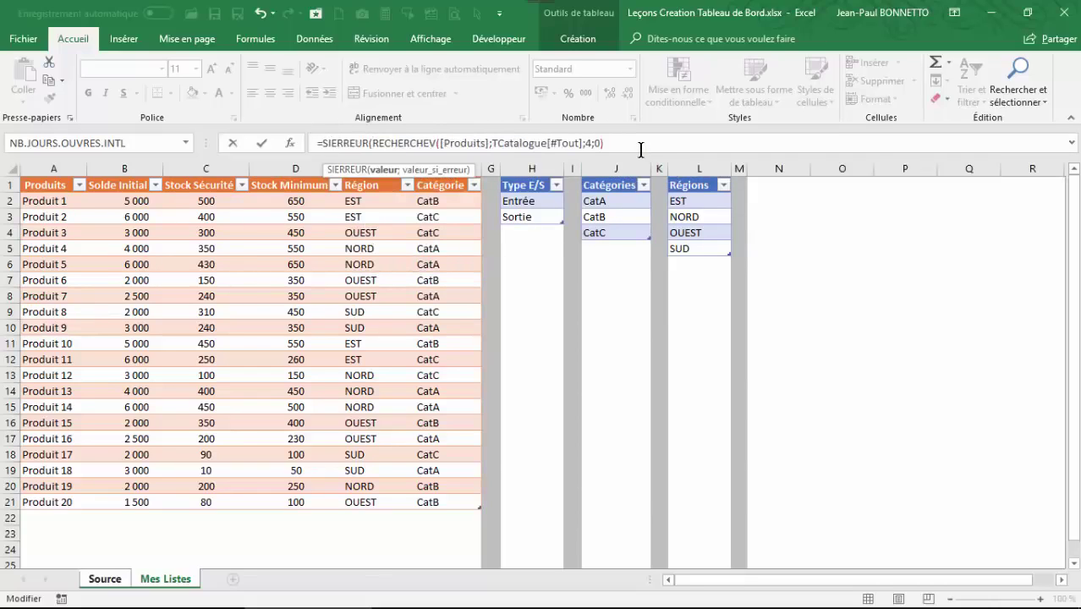
pyautogui.write(';"")')
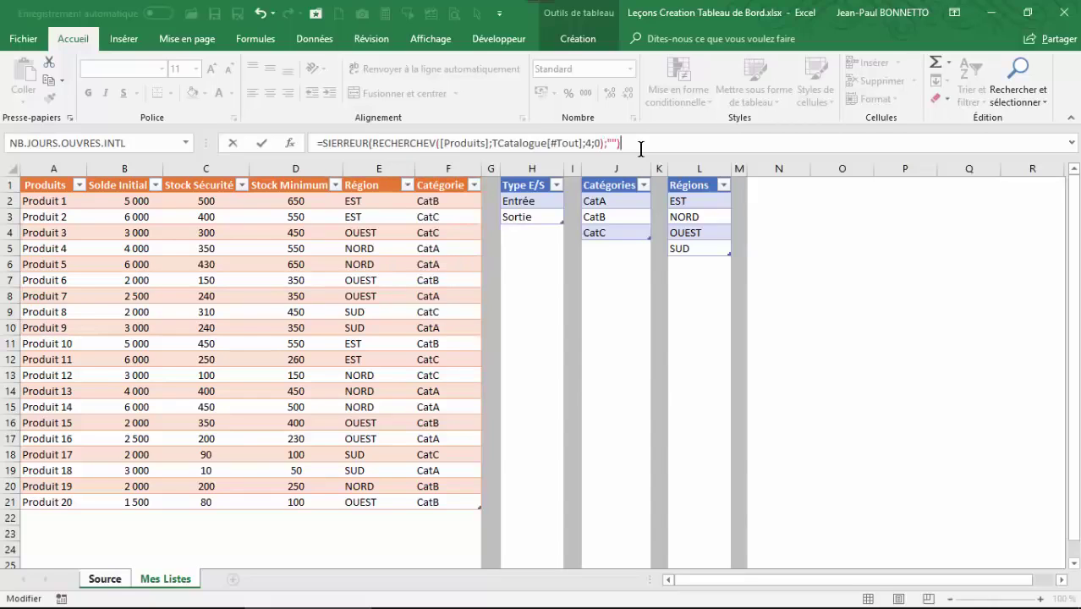
pyautogui.press('Return')
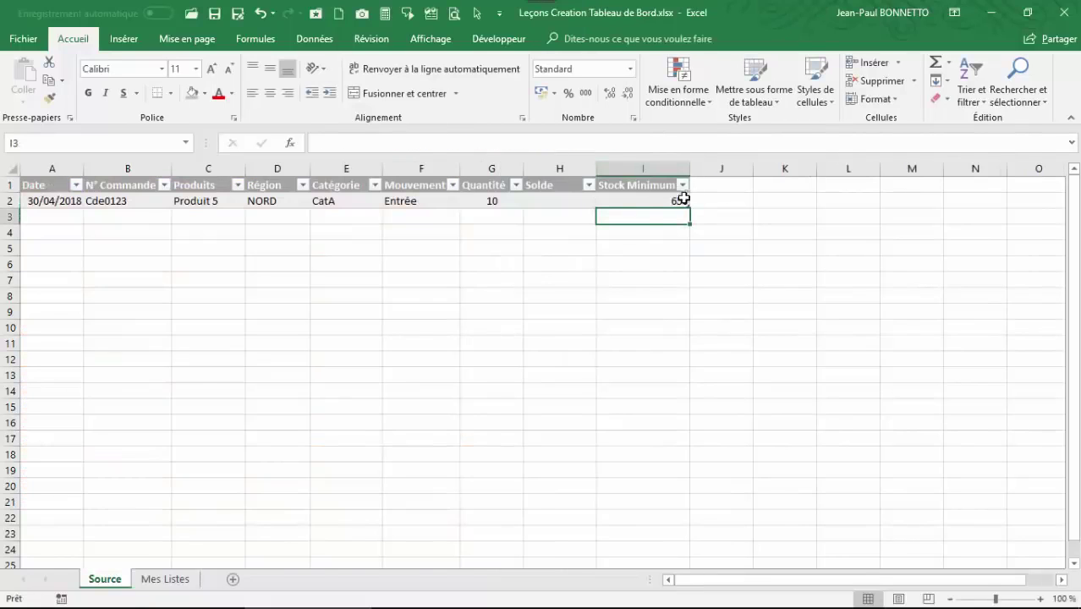
pyautogui.click(677, 201)
# - Select Produit 10 in the product cell C2 and check the region, category and Stock Minimum cells in that row
pyautogui.click(217, 200)
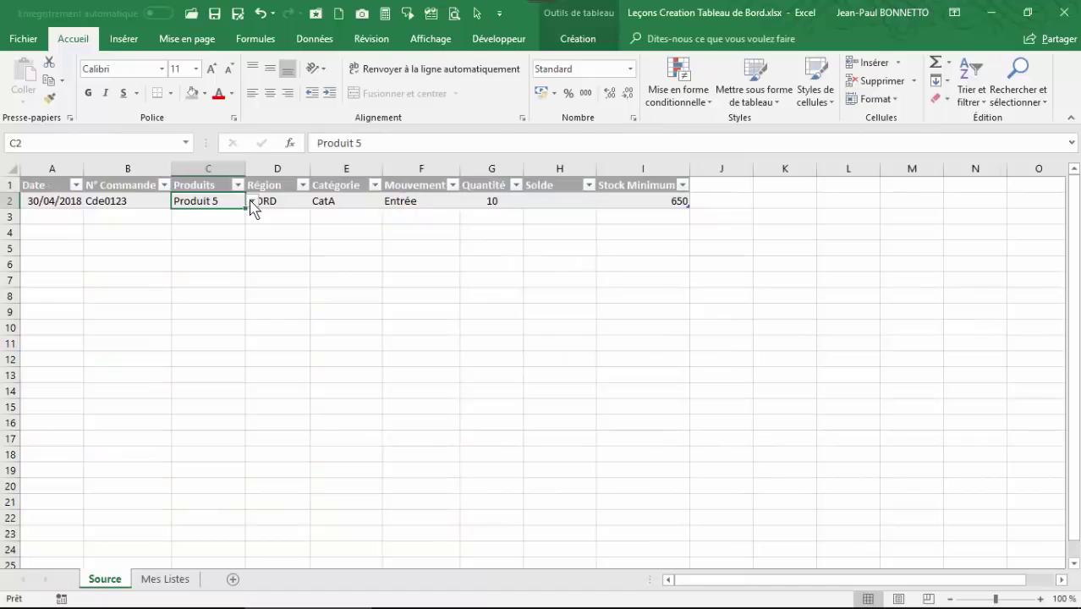
pyautogui.click(251, 200)
pyautogui.click(195, 265)
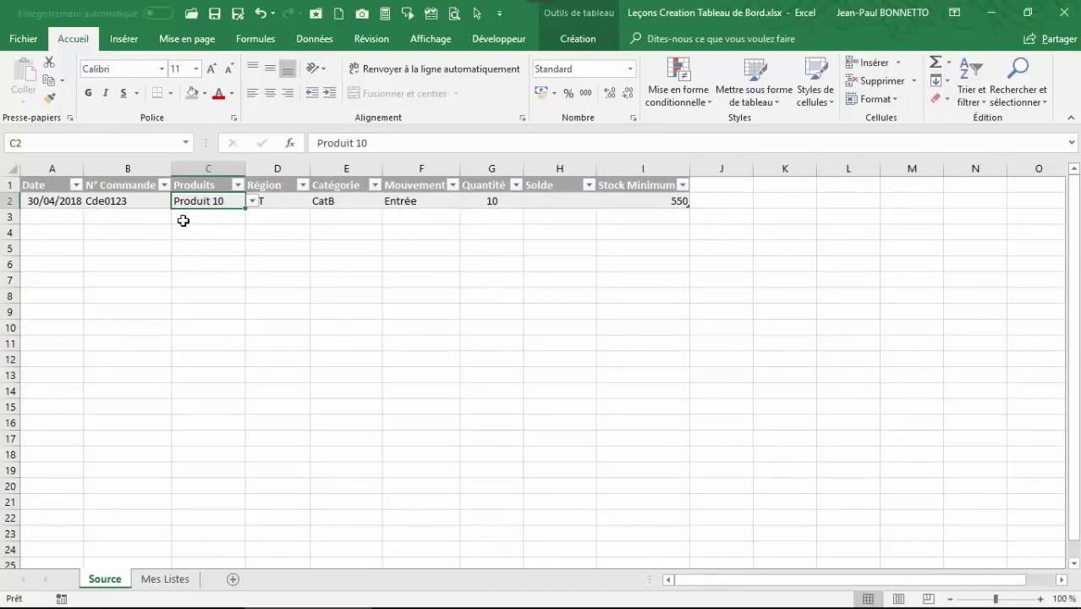
pyautogui.click(298, 205)
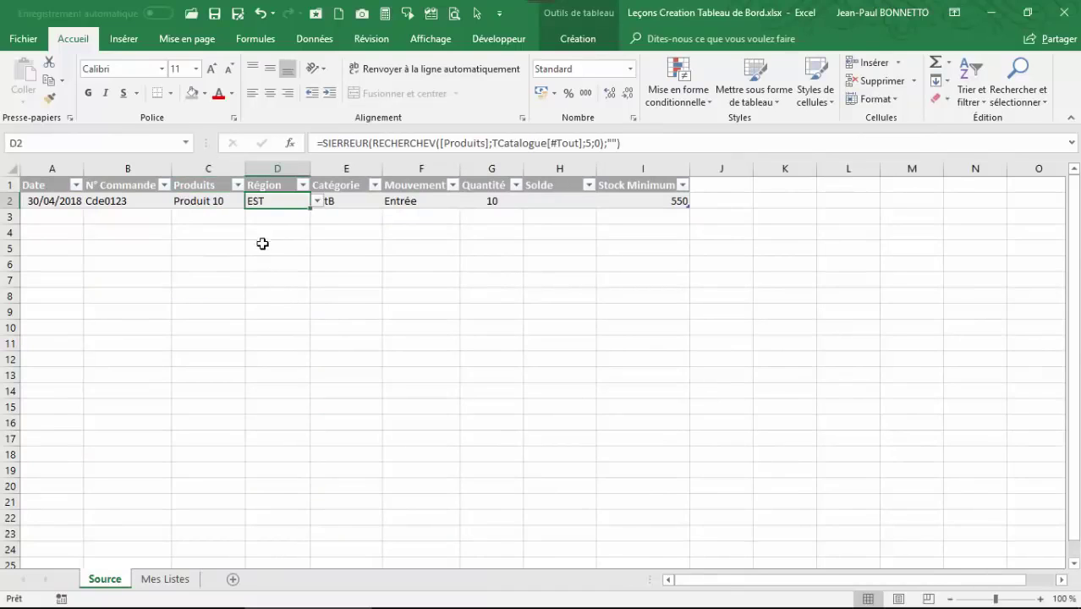
pyautogui.click(356, 206)
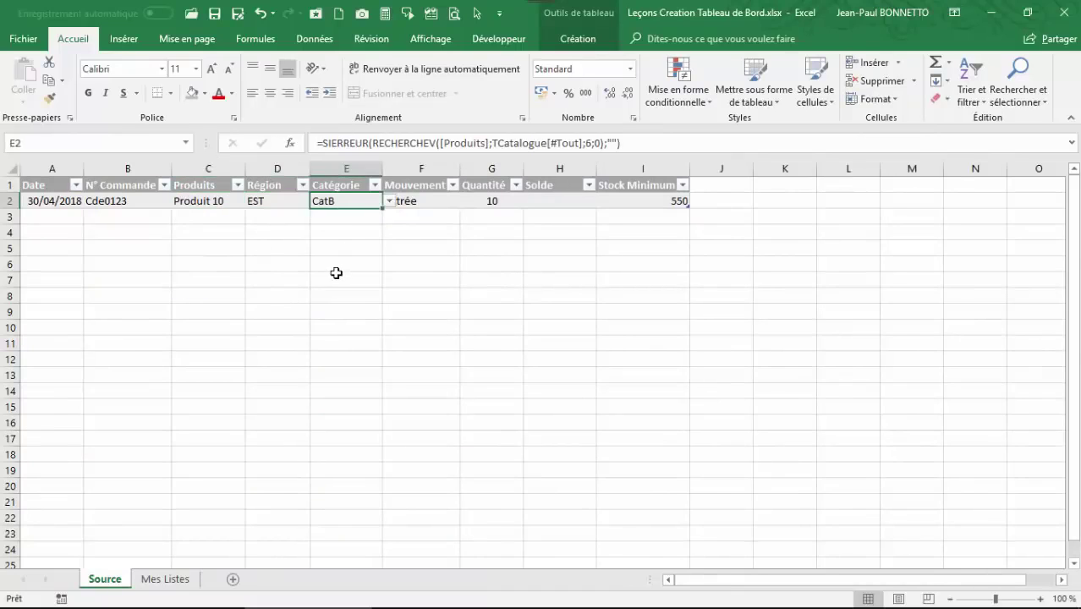
pyautogui.click(495, 203)
pyautogui.click(677, 201)
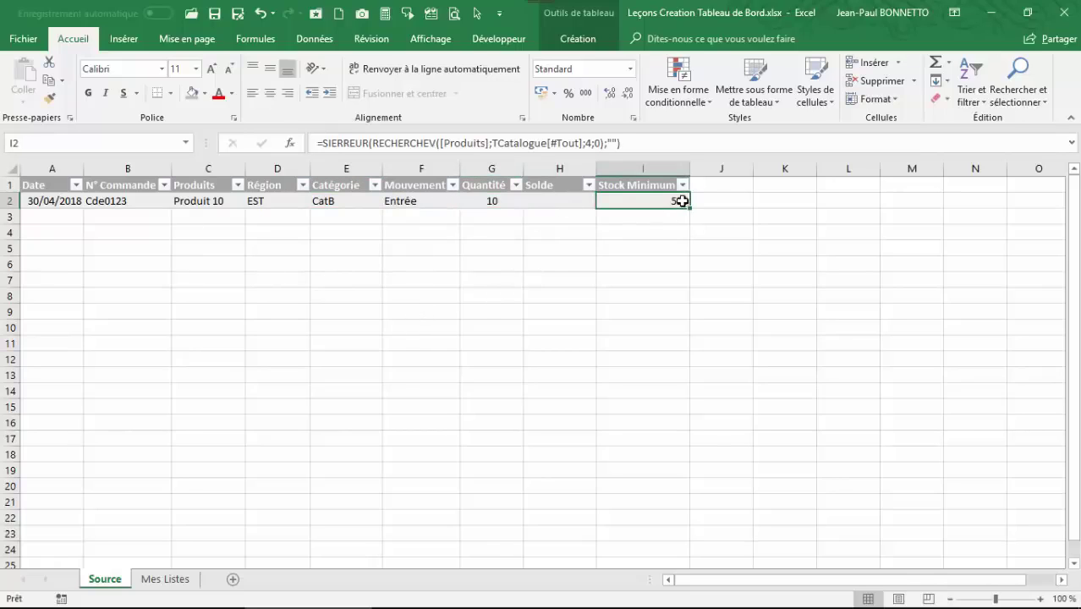
# - Locate Produit 10 in the Mes Listes catalogue to compare its row with the values looked up on Source
pyautogui.click(171, 581)
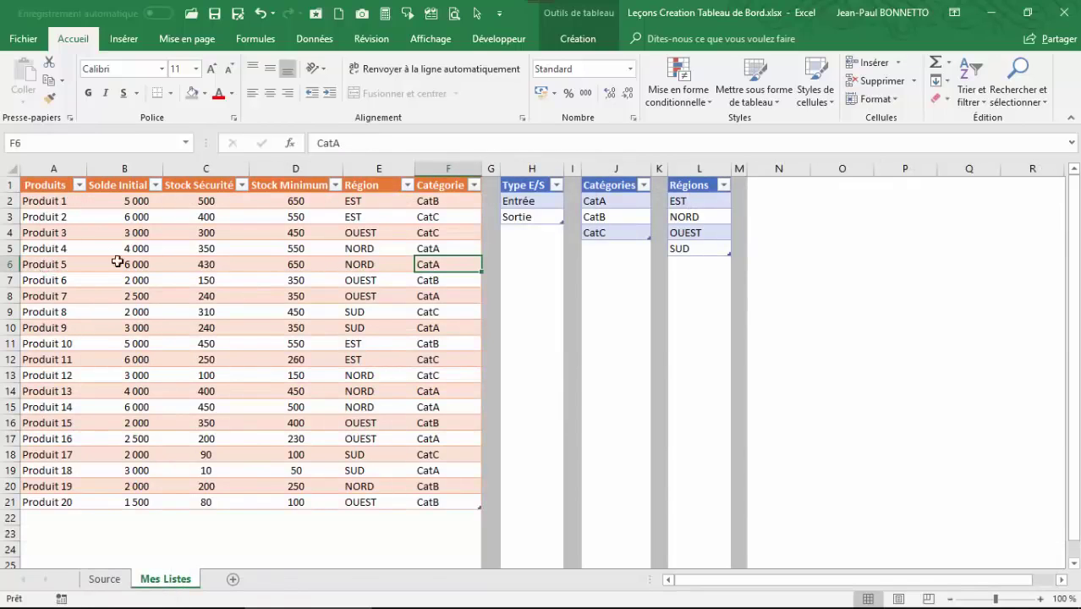
pyautogui.click(104, 582)
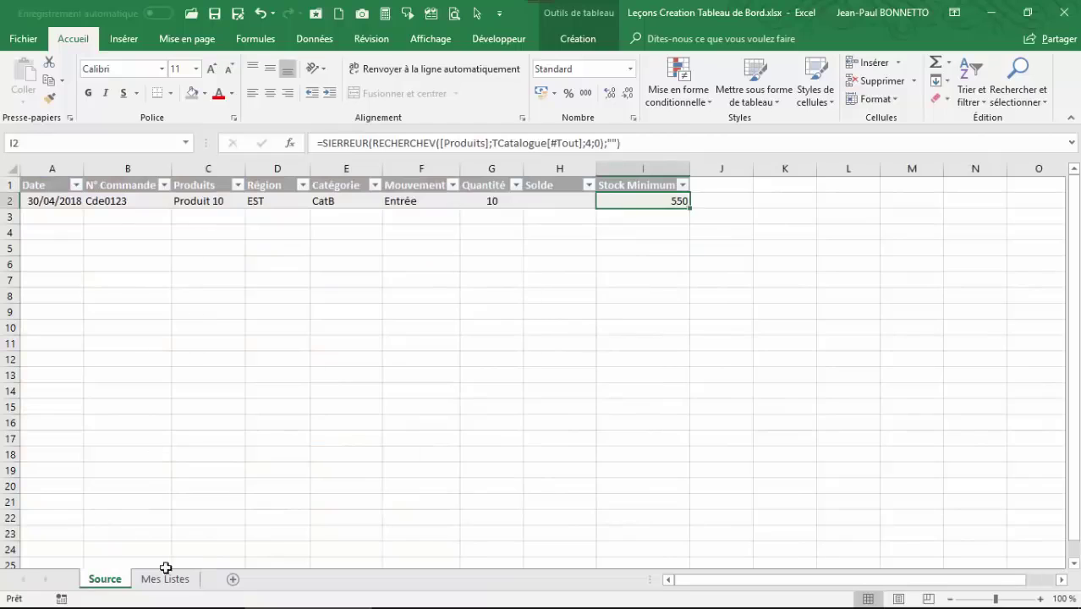
pyautogui.click(165, 580)
pyautogui.click(60, 340)
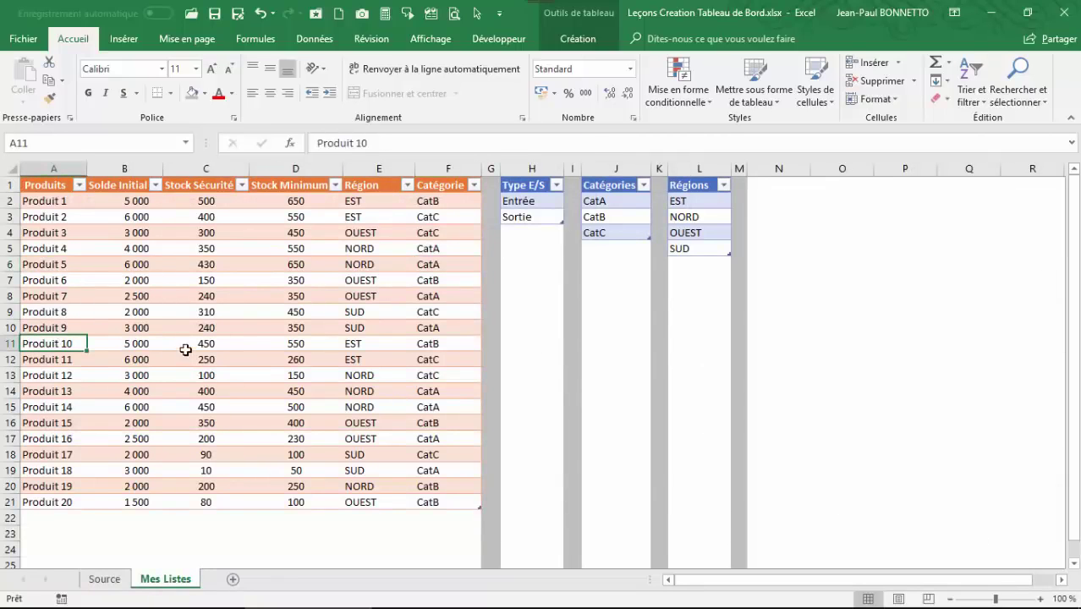
# - Check Produit 10's Stock Minimum, Région and Catégorie cells in the Mes Listes catalogue
pyautogui.click(295, 345)
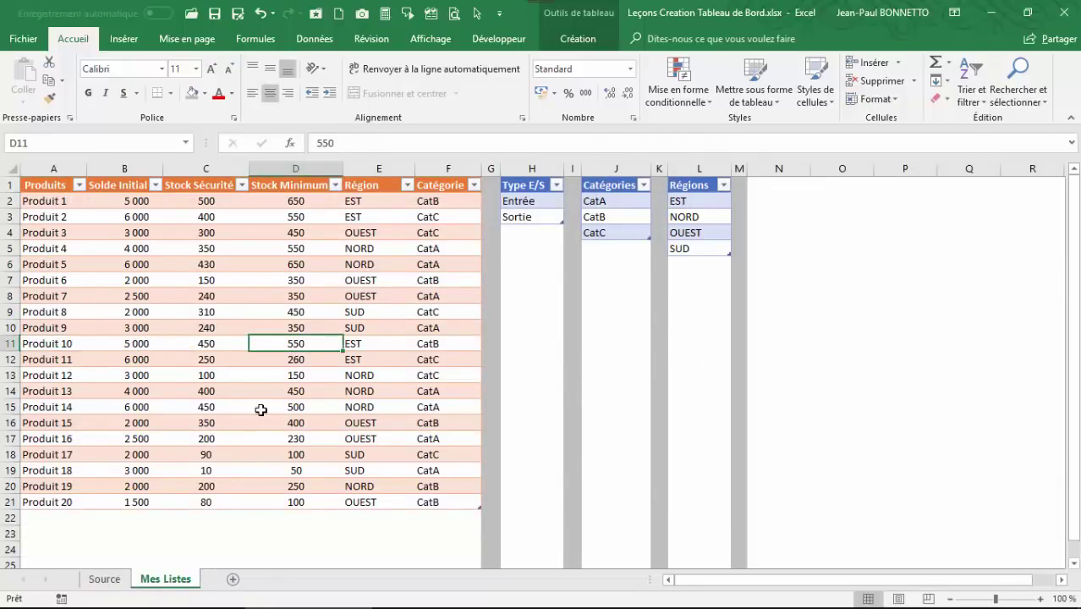
pyautogui.click(359, 344)
pyautogui.click(425, 345)
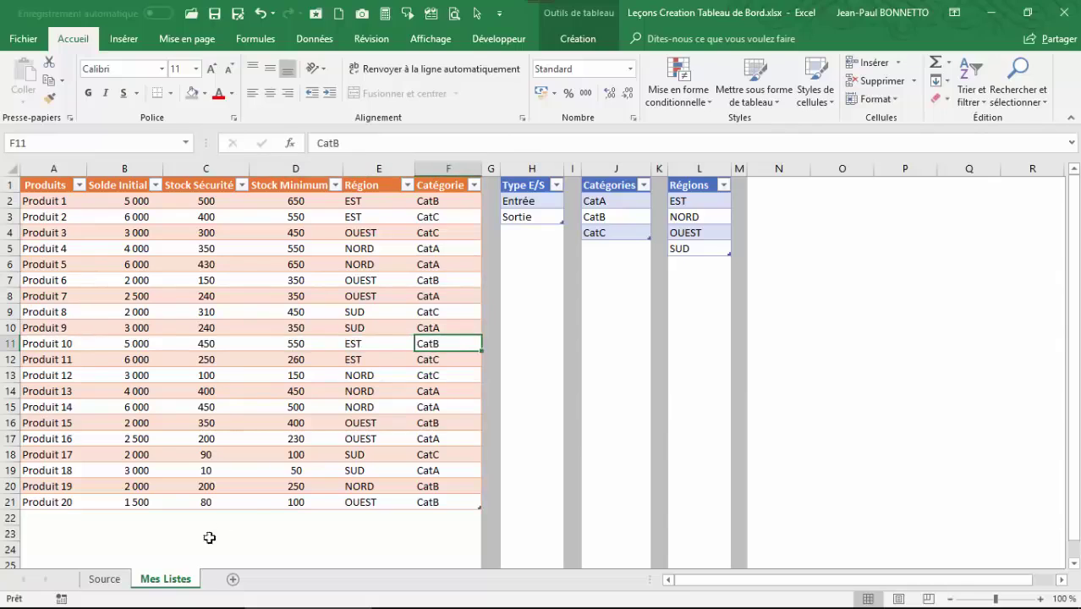
# - Select Produit 1 from the product list in cell C2 of the Source sheet
pyautogui.click(95, 582)
pyautogui.click(242, 200)
pyautogui.click(251, 200)
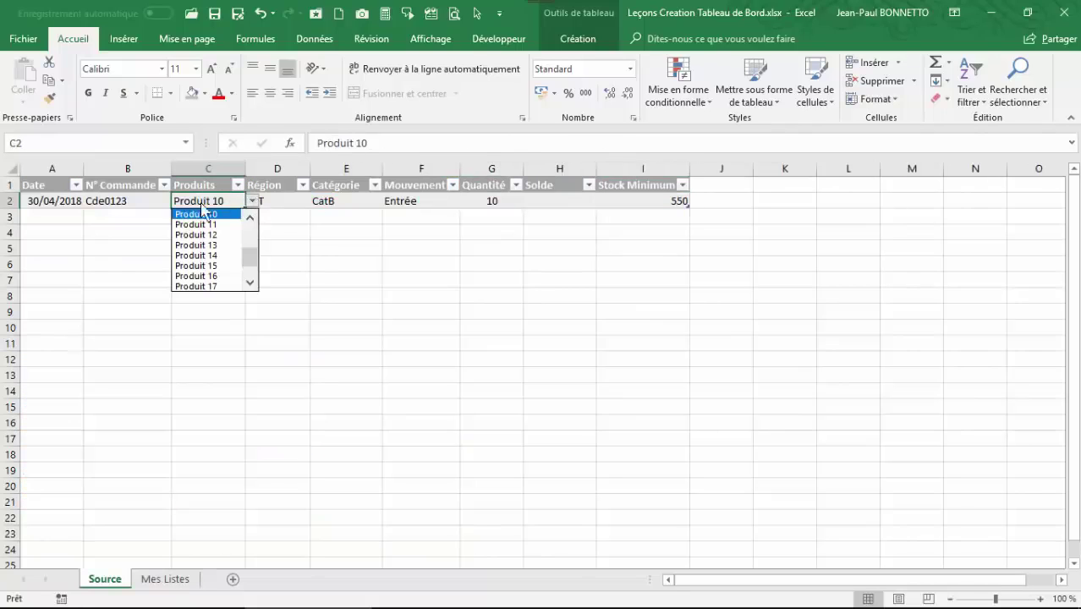
pyautogui.scroll(3, 260, 254)
pyautogui.click(196, 214)
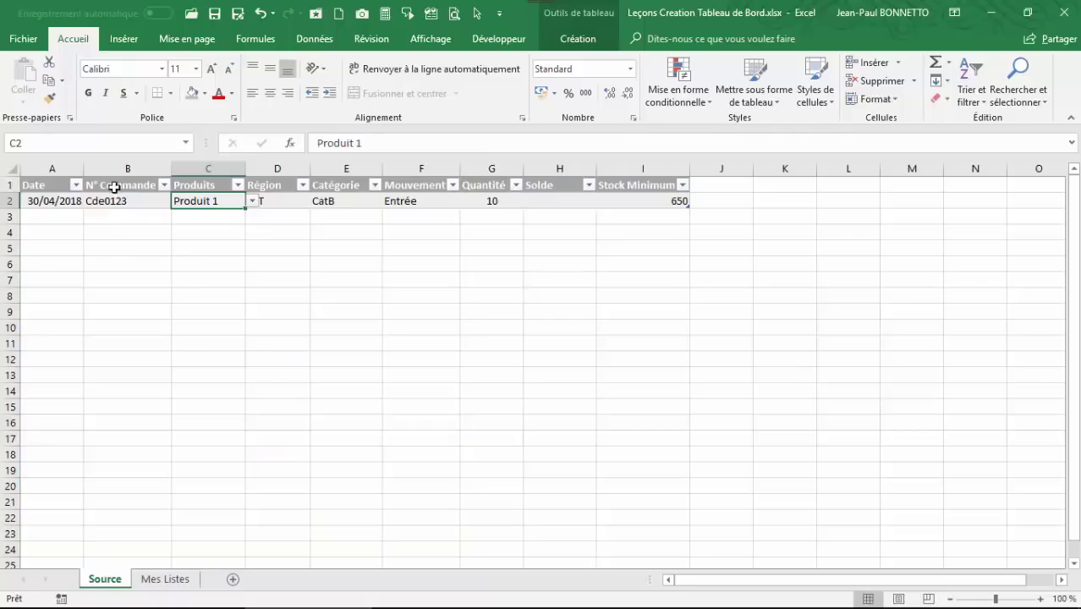
# - Review the Produits, Mouvement, Quantité and Solde cells in row 2, including the Mouvement choices, to plan the balance calculation
pyautogui.click(384, 198)
pyautogui.click(482, 202)
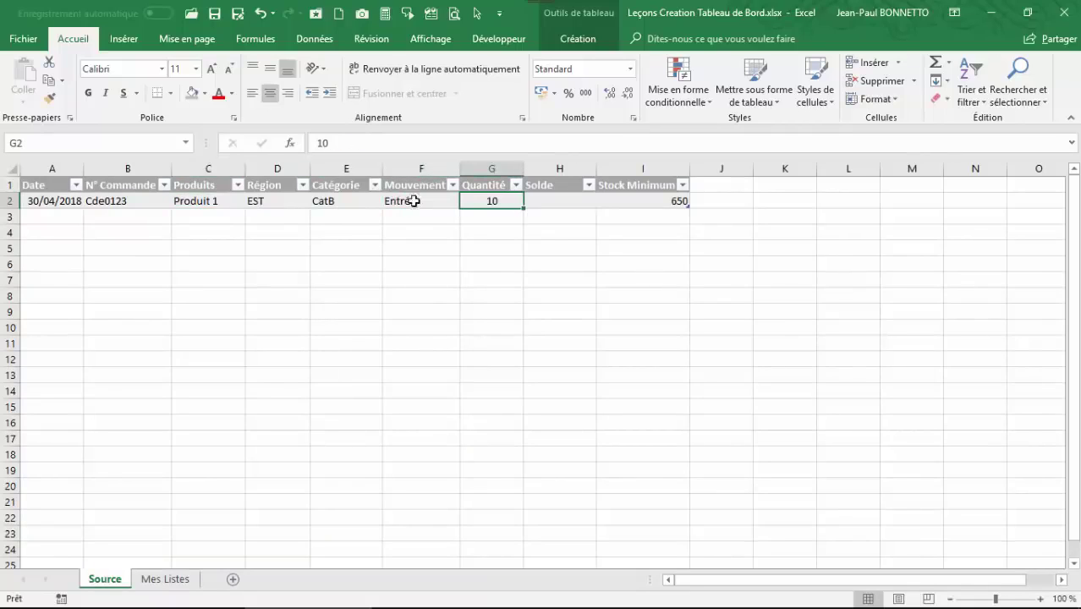
pyautogui.click(219, 200)
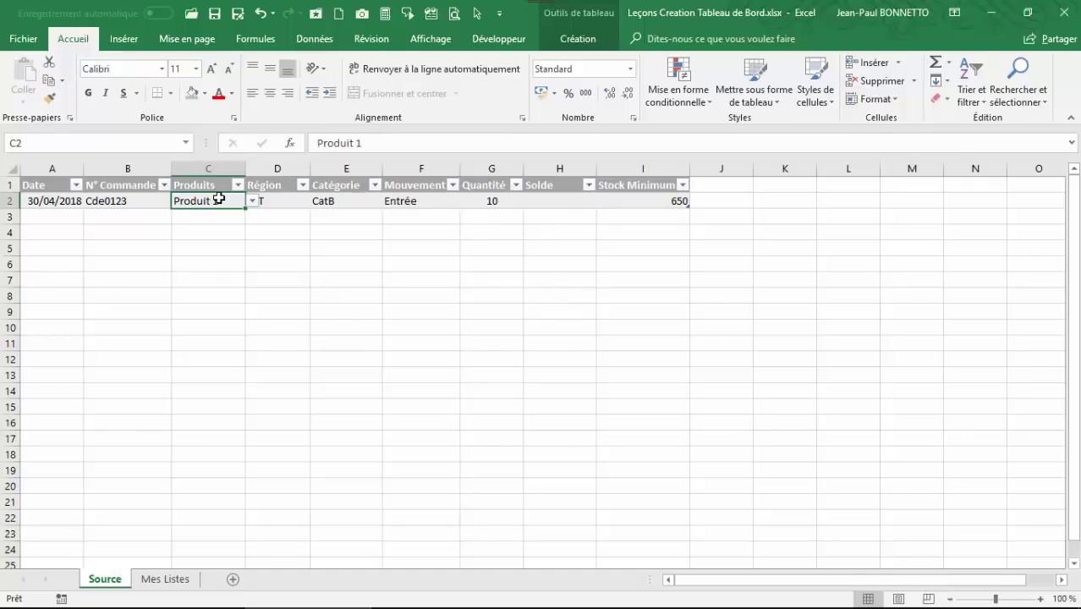
pyautogui.click(549, 204)
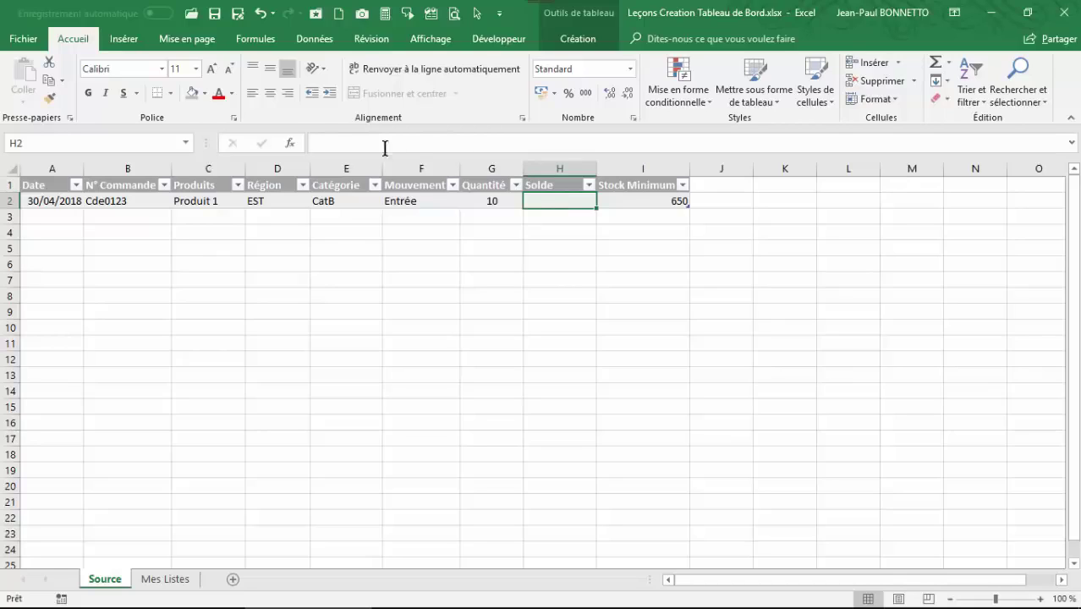
pyautogui.click(196, 202)
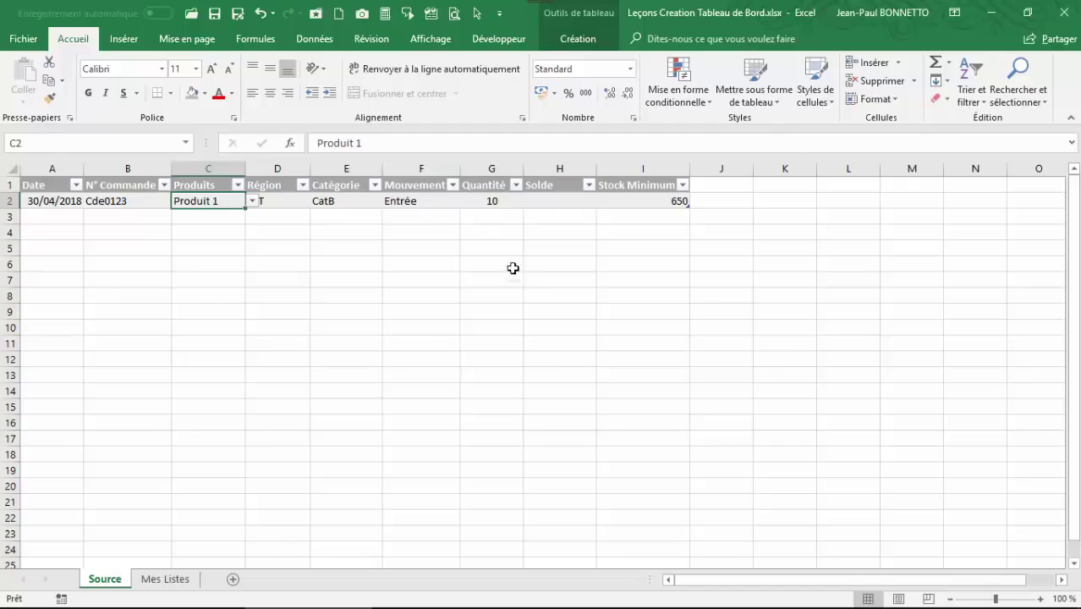
pyautogui.click(419, 203)
pyautogui.click(554, 201)
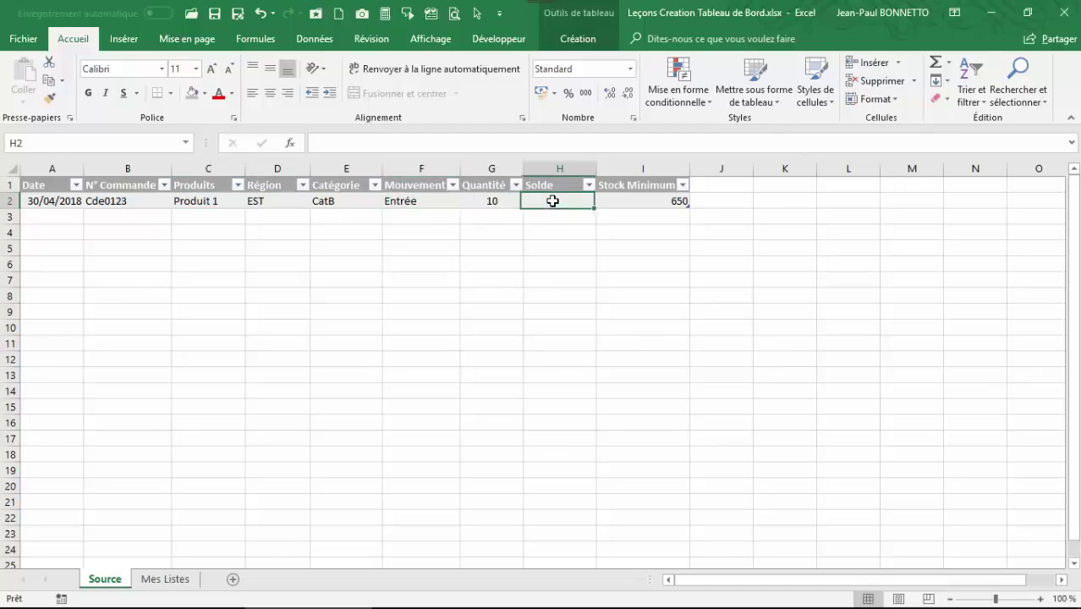
pyautogui.click(423, 203)
pyautogui.click(466, 200)
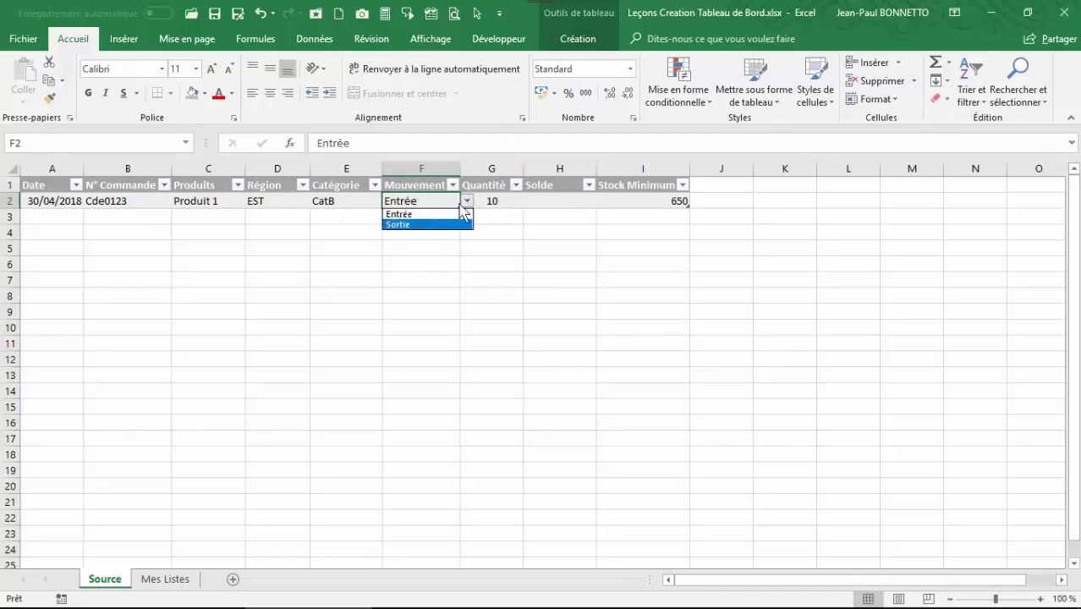
# - Check the Solde Initial column in Mes Listes and start a SOMME.SI.ENS formula in the Solde cell H2 of Source
pyautogui.click(559, 204)
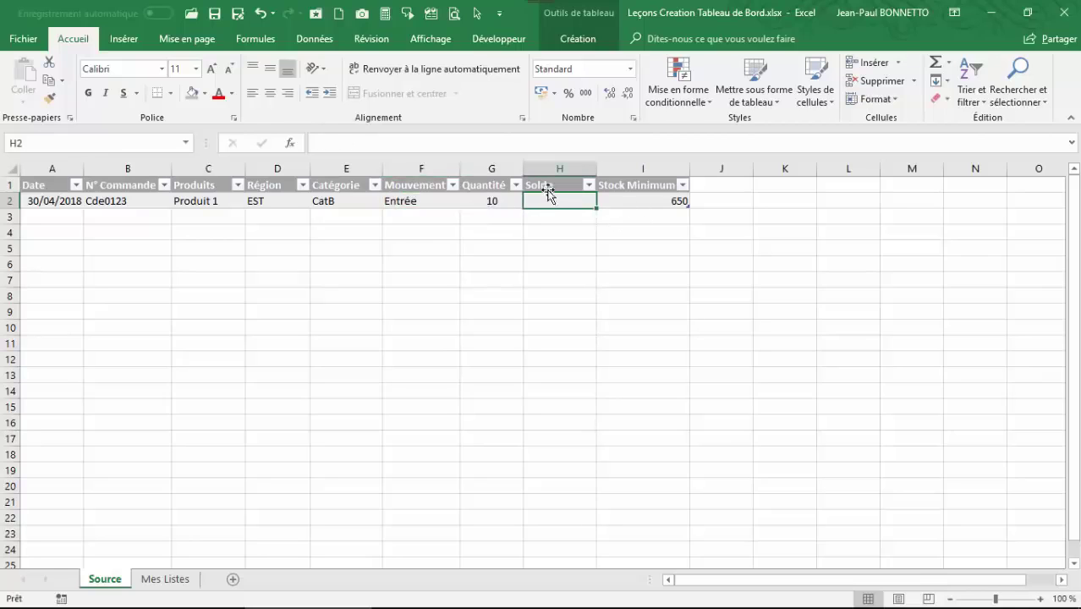
pyautogui.click(165, 578)
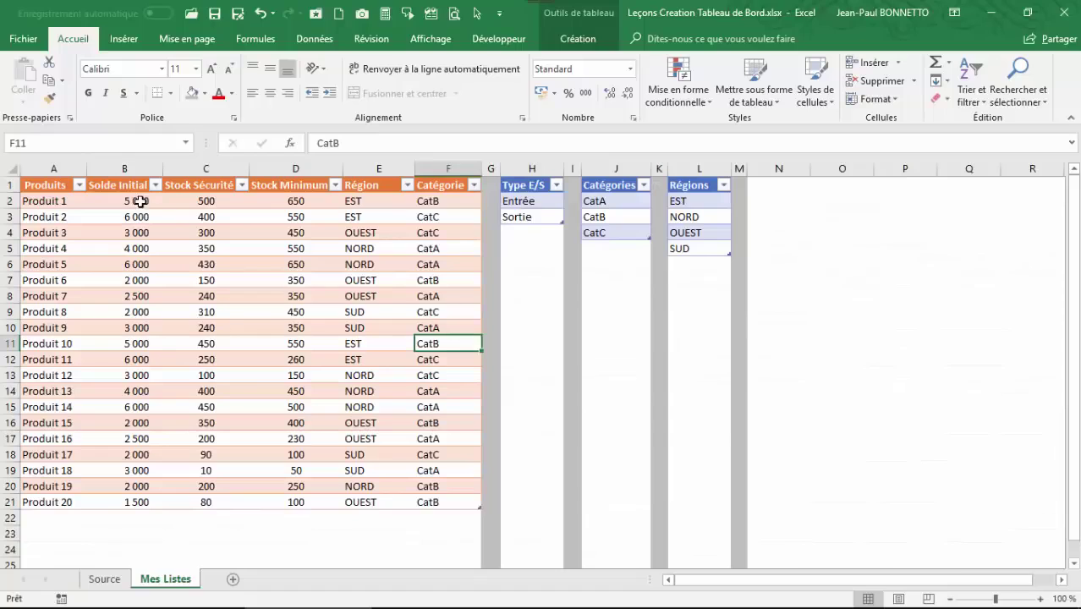
pyautogui.click(104, 580)
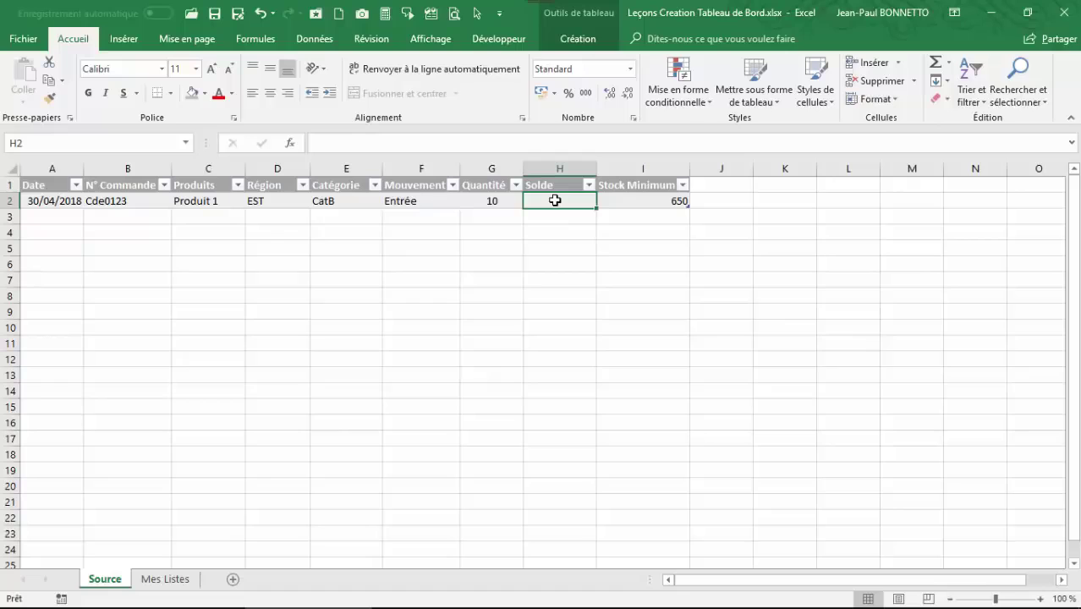
pyautogui.write('=')
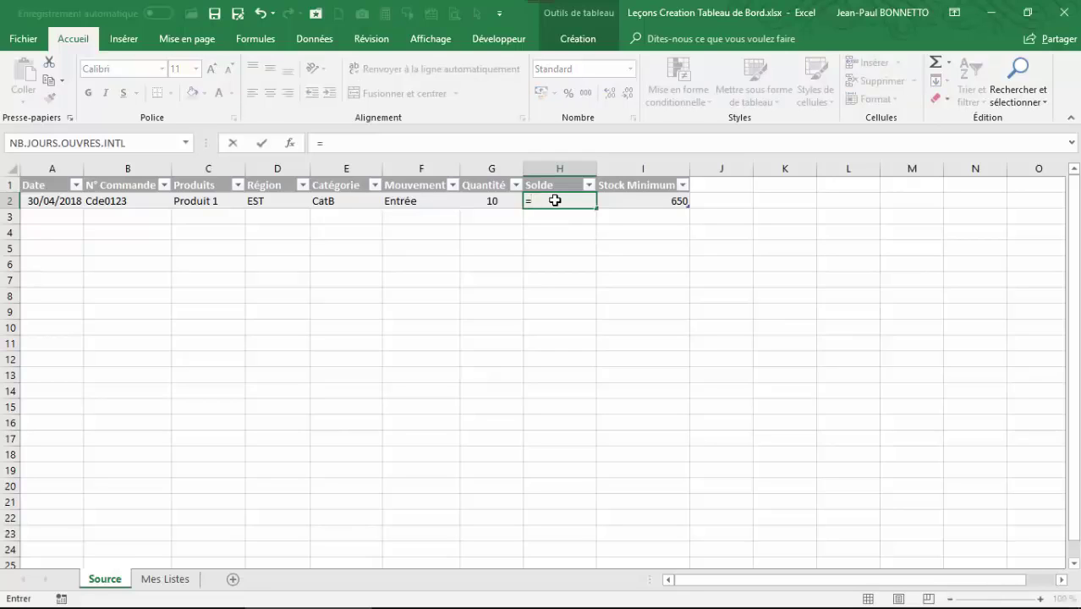
pyautogui.write('som')
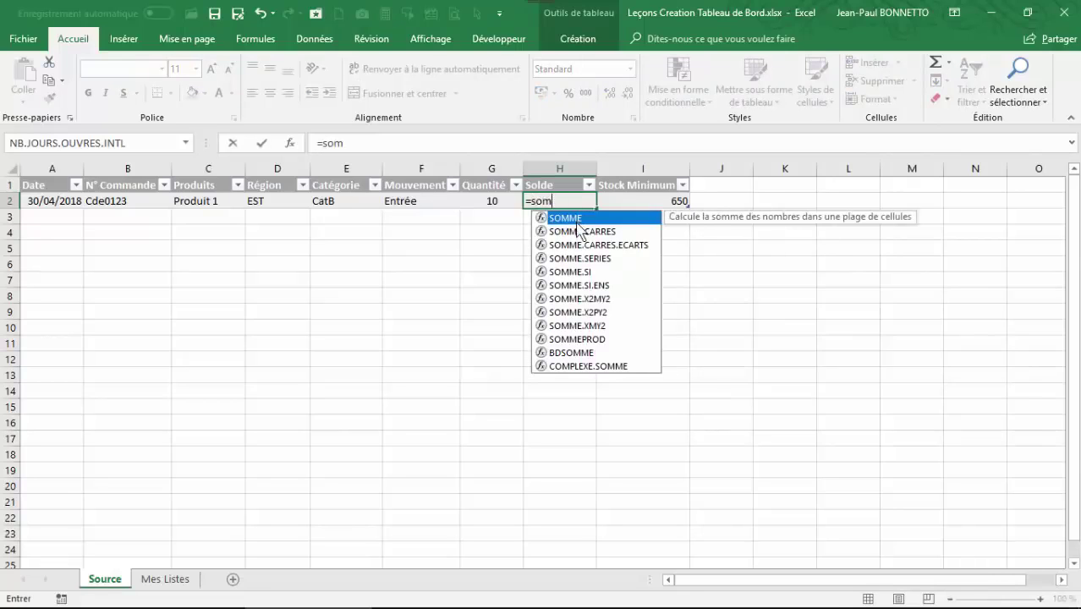
pyautogui.doubleClick(583, 285)
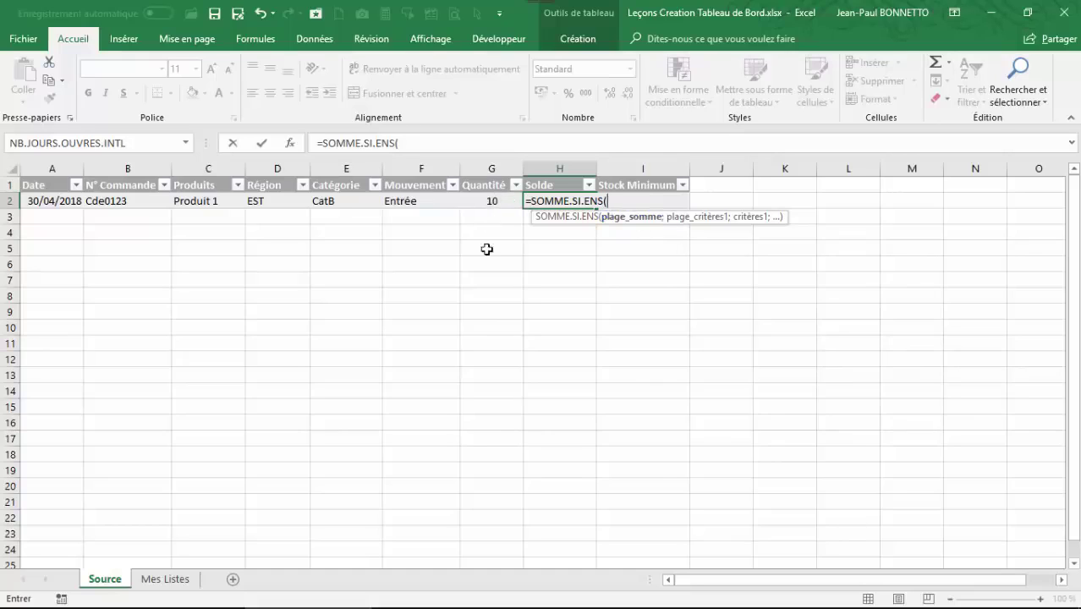
pyautogui.click(489, 201)
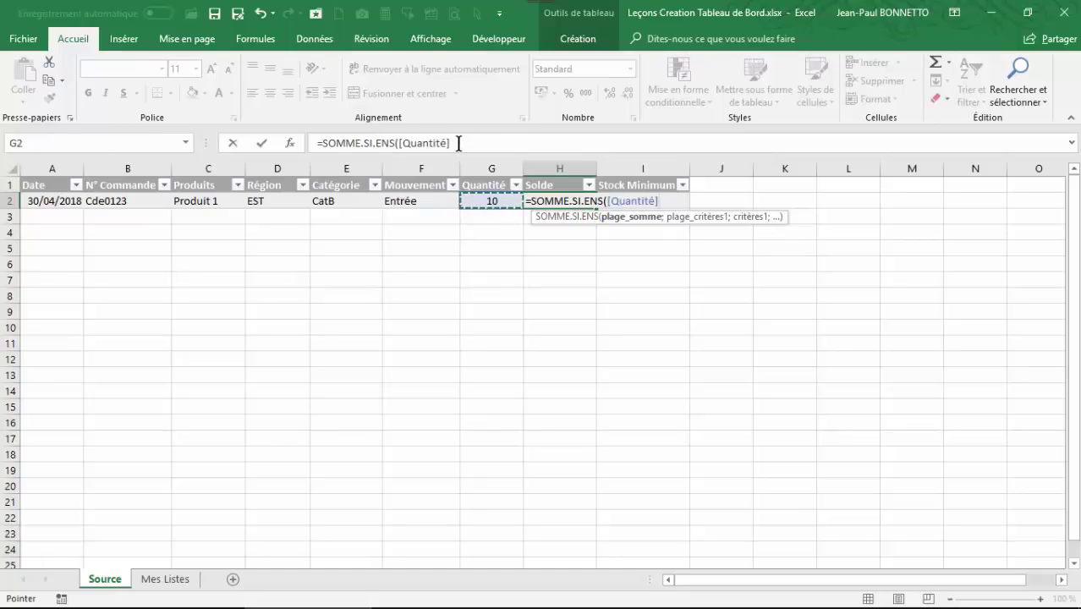
pyautogui.press('BackSpace')
pyautogui.press('BackSpace')
pyautogui.press('BackSpace')
pyautogui.press('BackSpace')
pyautogui.press('BackSpace')
pyautogui.press('BackSpace')
pyautogui.press('BackSpace')
pyautogui.press('BackSpace')
pyautogui.press('BackSpace')
pyautogui.press('BackSpace')
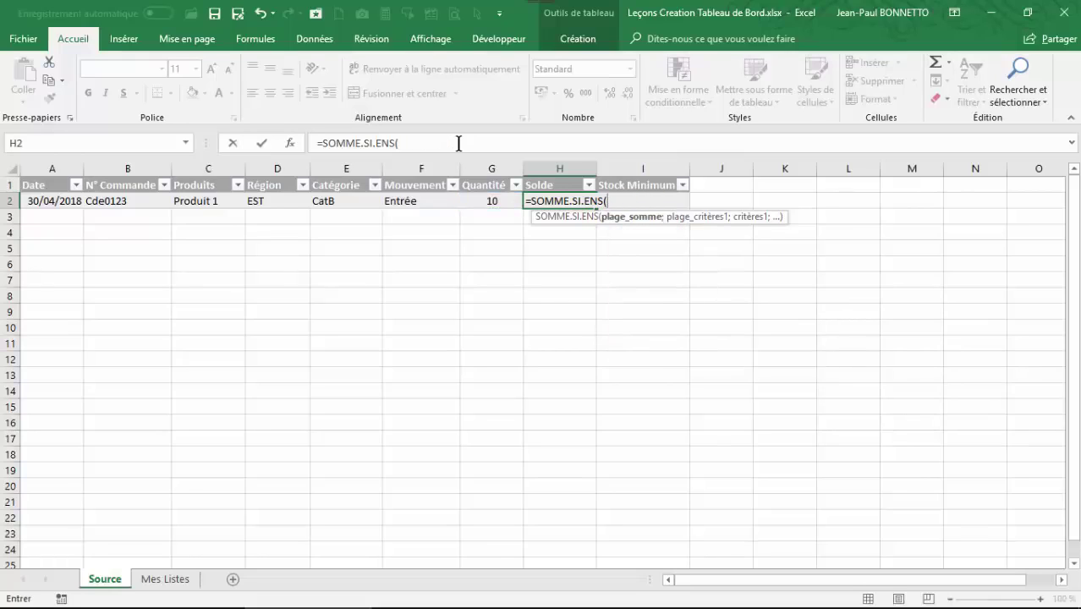
# - Enter G$2:G2 as the formula's sum range, with only the first reference's row locked
pyautogui.press('capslock')
pyautogui.write('G2/')
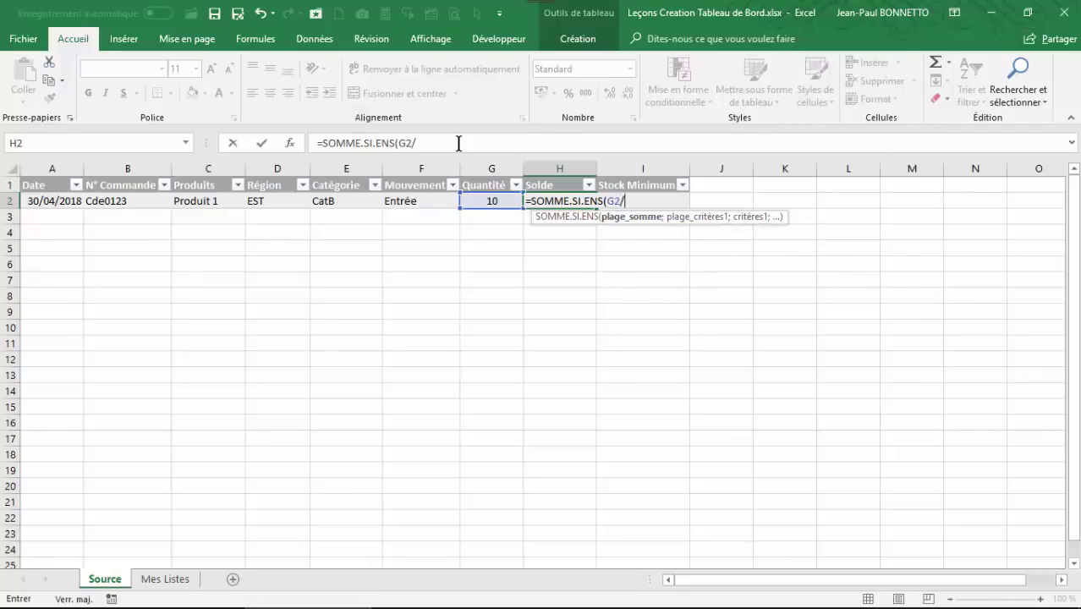
pyautogui.press('capslock')
pyautogui.write(':')
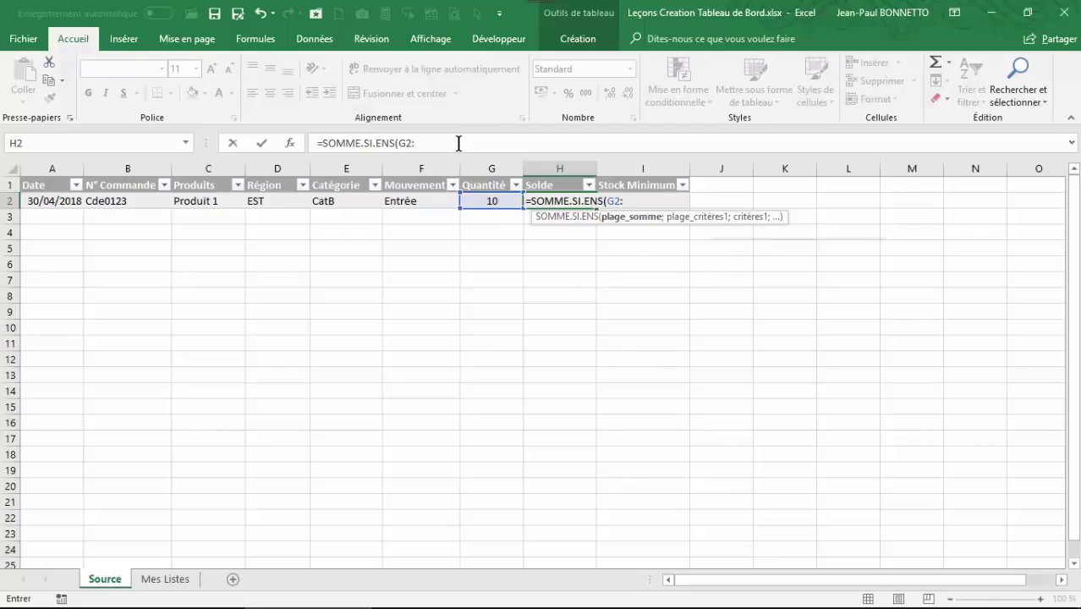
pyautogui.write('G2')
pyautogui.click(615, 201)
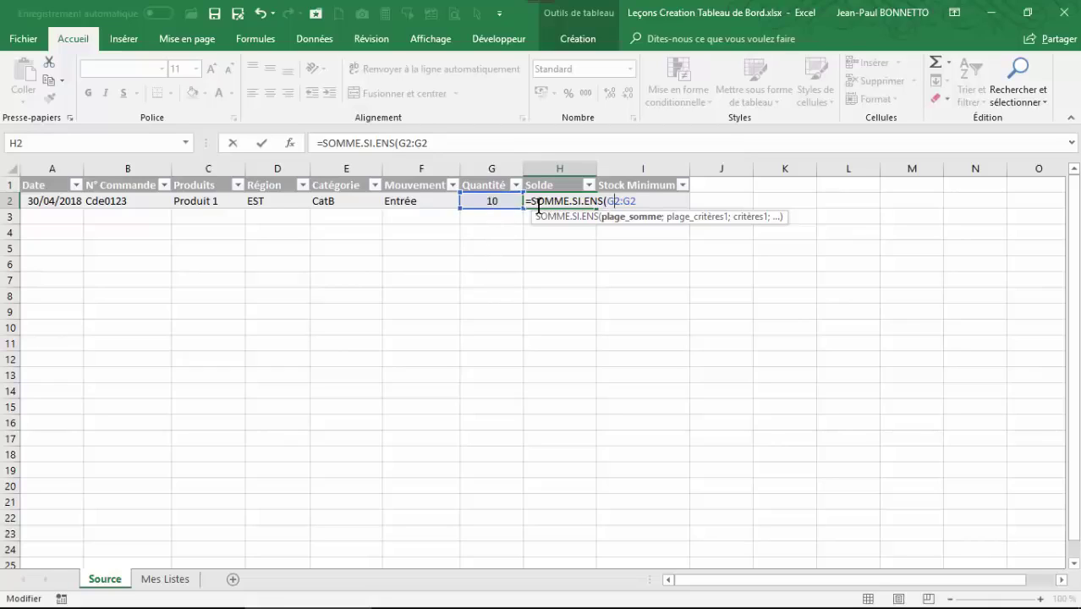
pyautogui.write('$')
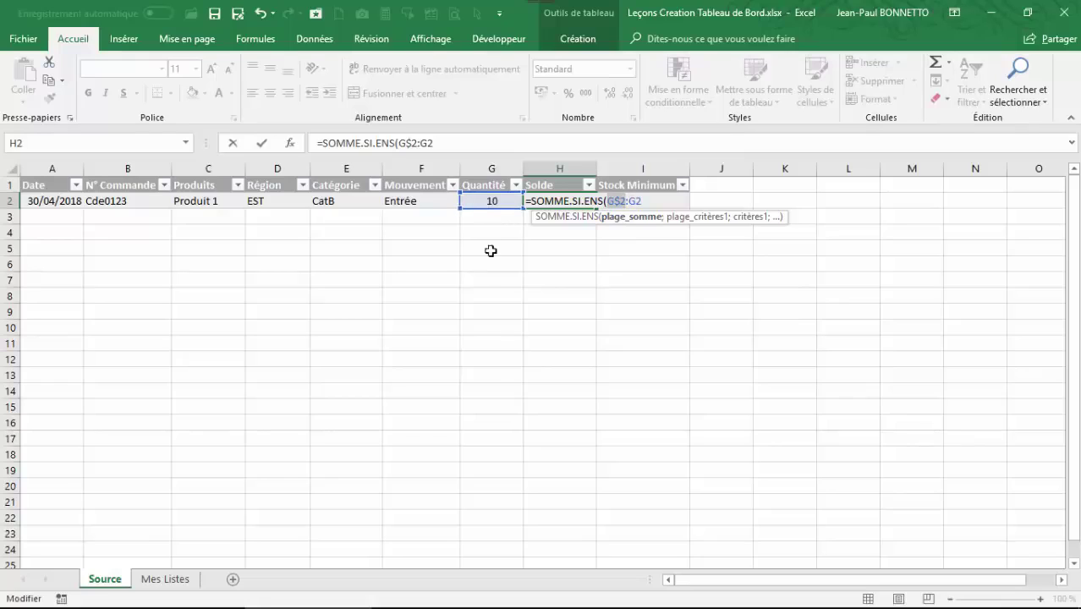
pyautogui.click(650, 201)
pyautogui.write(';')
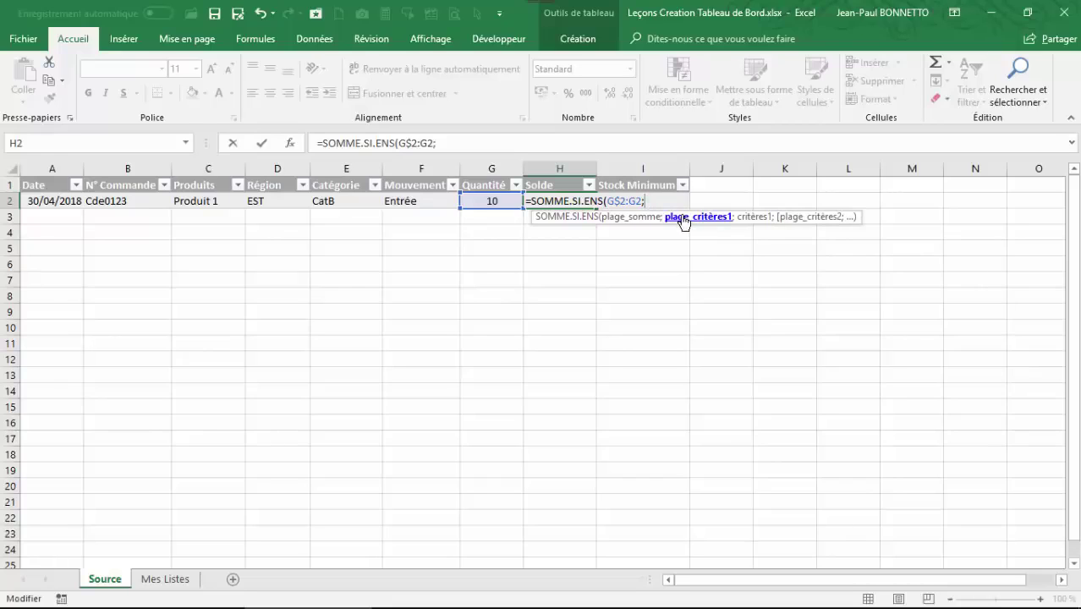
pyautogui.click(200, 201)
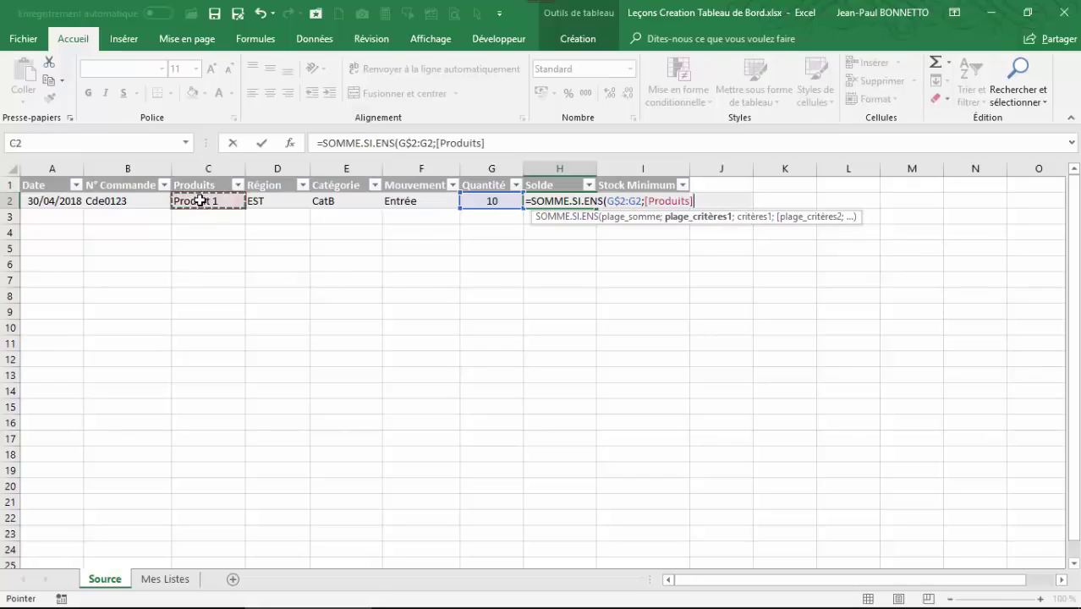
pyautogui.press('BackSpace')
pyautogui.press('BackSpace')
pyautogui.press('BackSpace')
pyautogui.press('BackSpace')
pyautogui.press('BackSpace')
pyautogui.press('BackSpace')
pyautogui.press('BackSpace')
pyautogui.press('BackSpace')
pyautogui.press('BackSpace')
pyautogui.press('BackSpace')
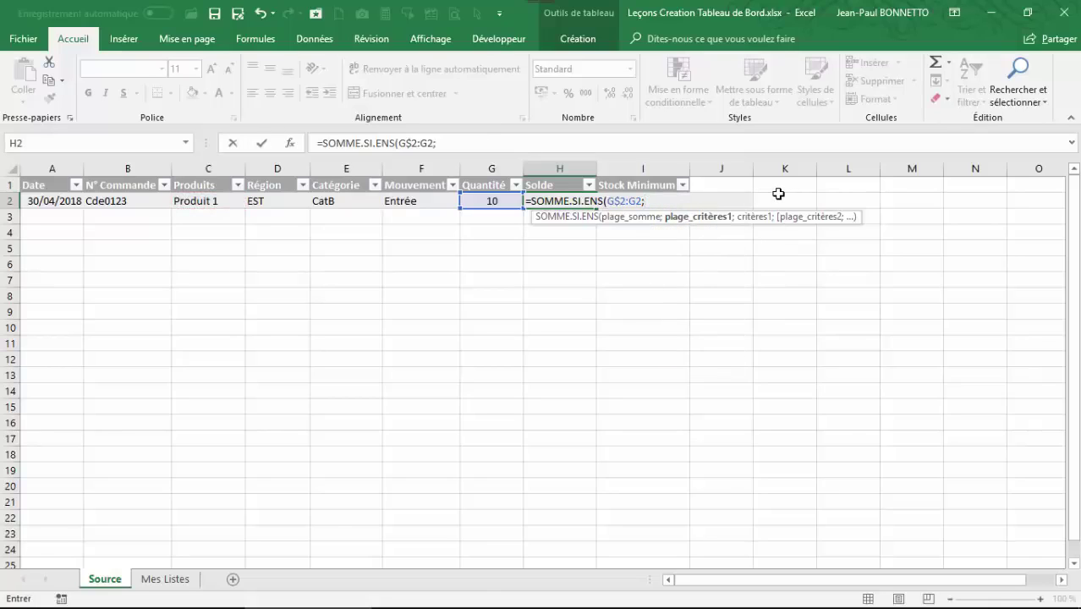
# - Enter C$2:C2 as the formula's first criteria range, with only the first reference's row locked
pyautogui.write('C2')
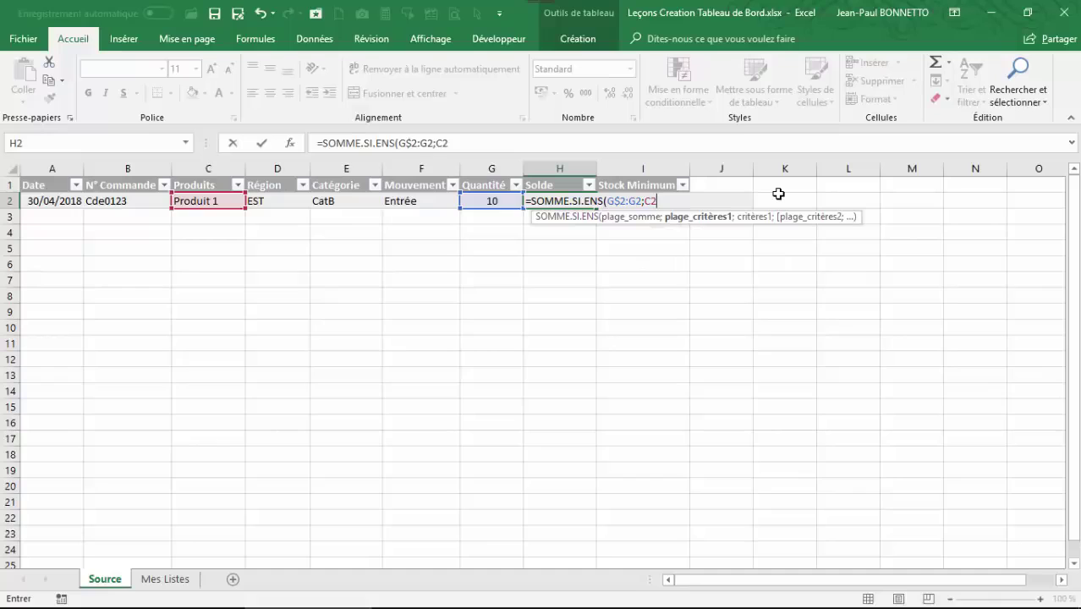
pyautogui.write(':C2')
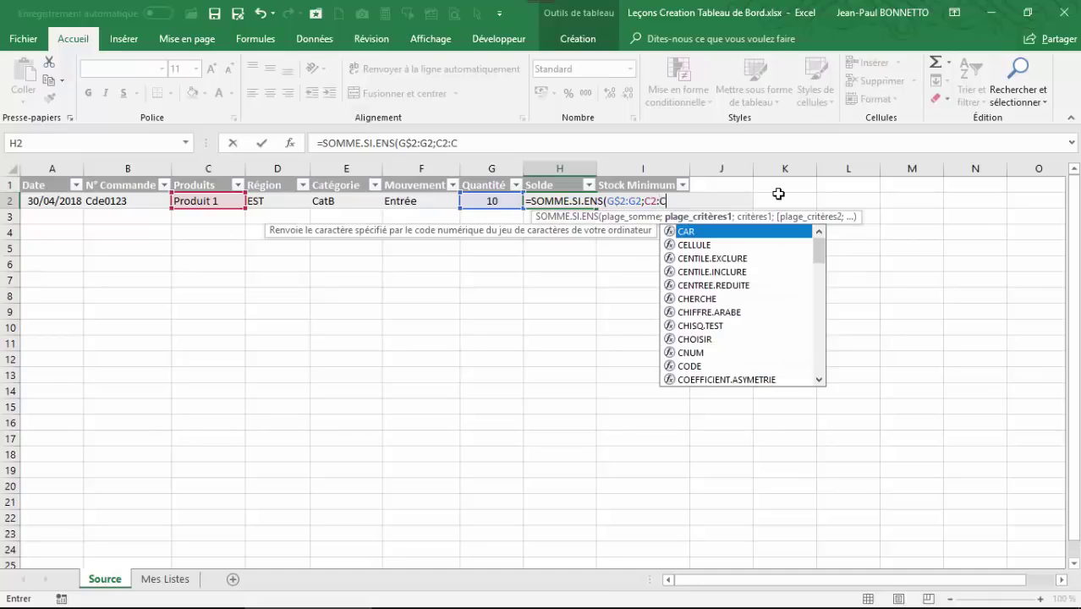
pyautogui.click(649, 201)
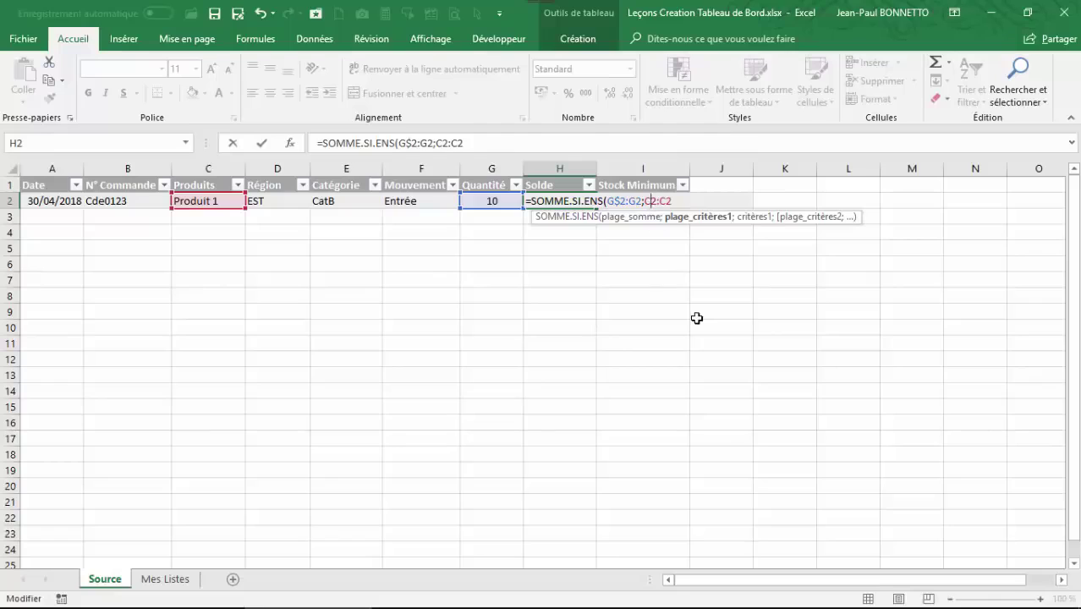
pyautogui.press('F4')
pyautogui.press('F4')
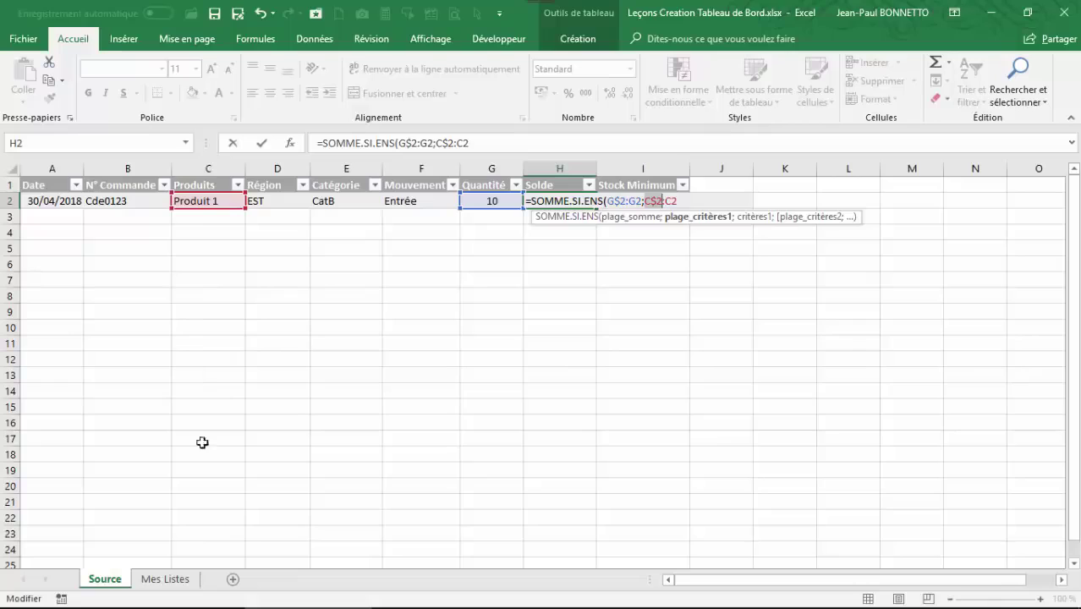
pyautogui.click(690, 195)
pyautogui.write(';')
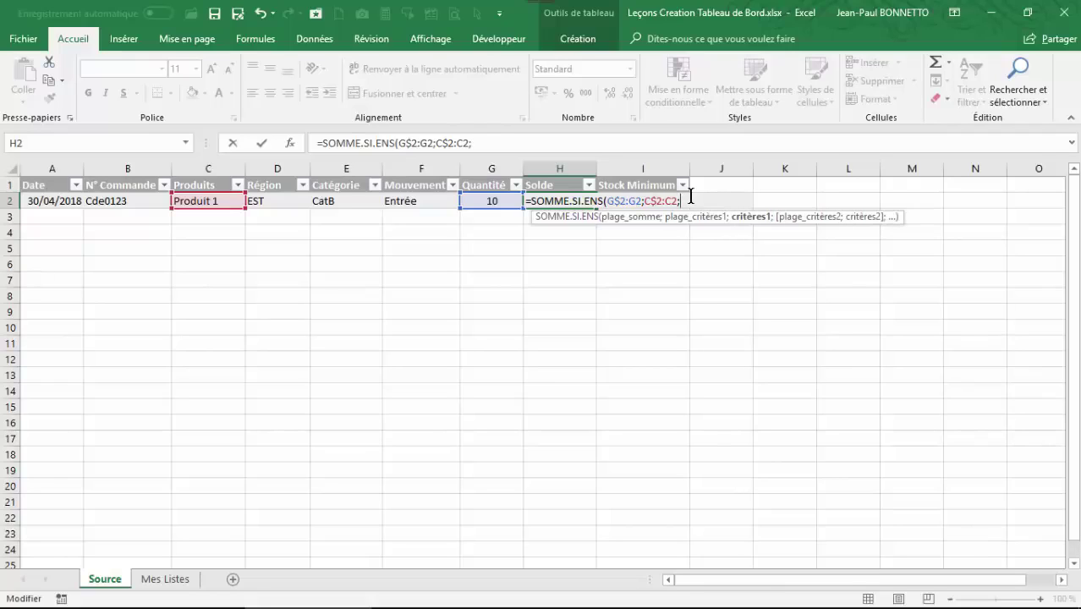
# - Set the formula's first criterion to the product in row 2, referenced as [Produits]
pyautogui.click(407, 201)
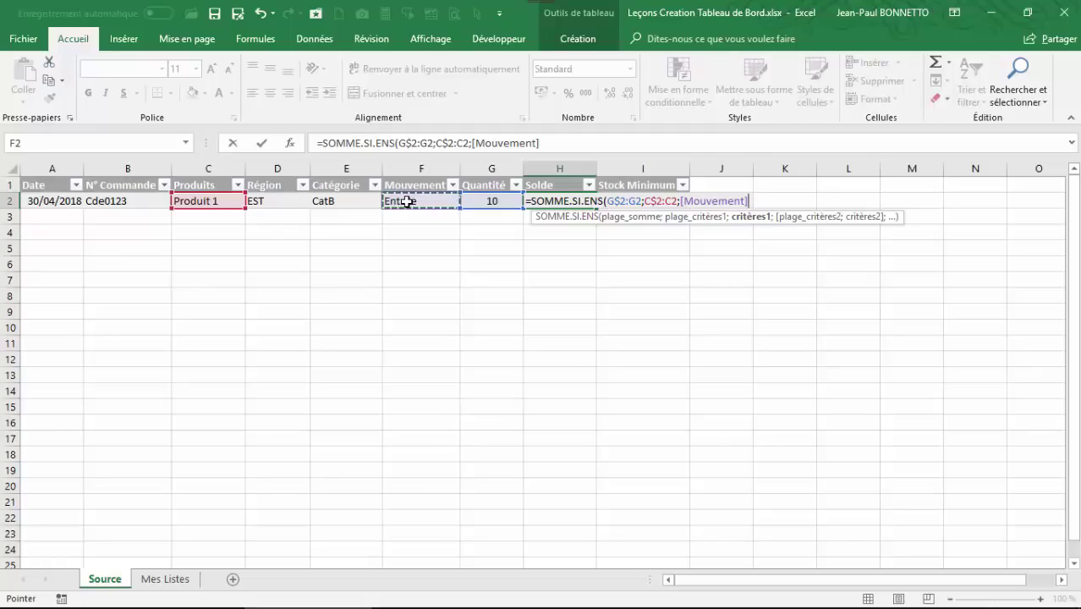
pyautogui.click(212, 201)
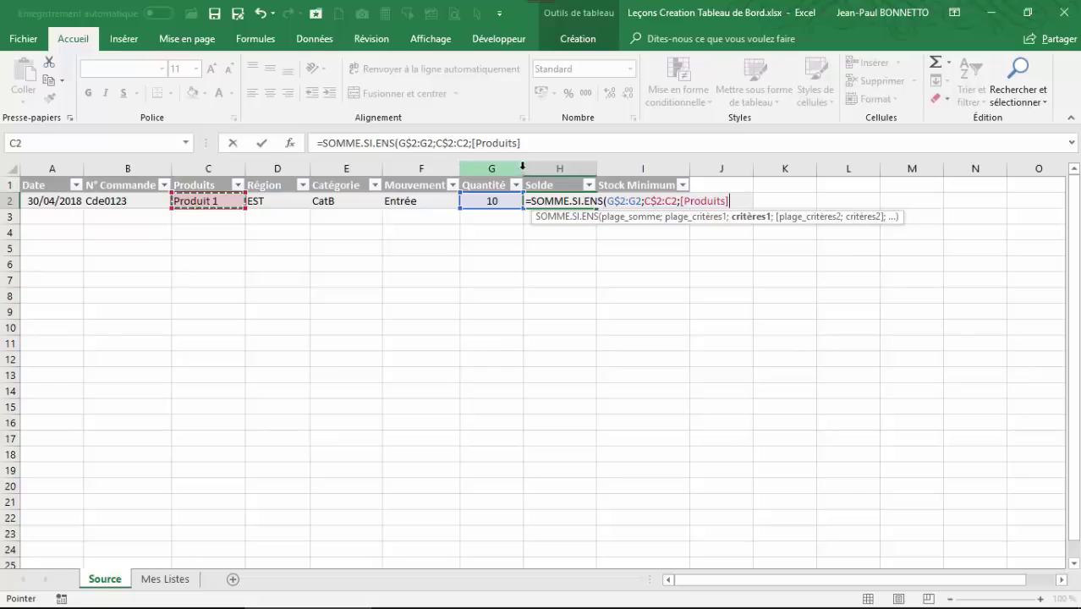
pyautogui.click(536, 144)
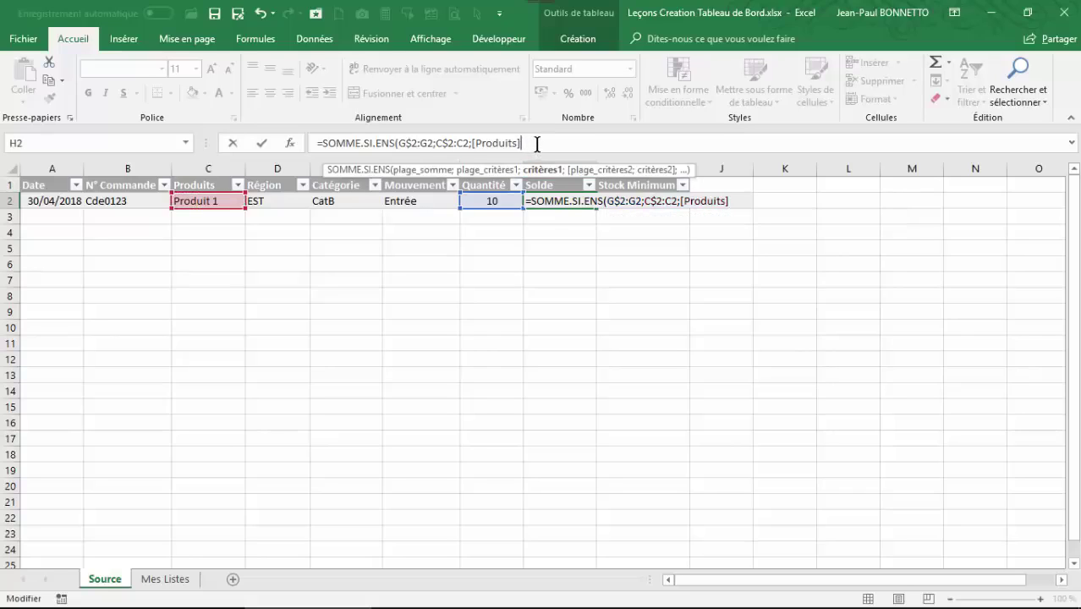
pyautogui.write(';')
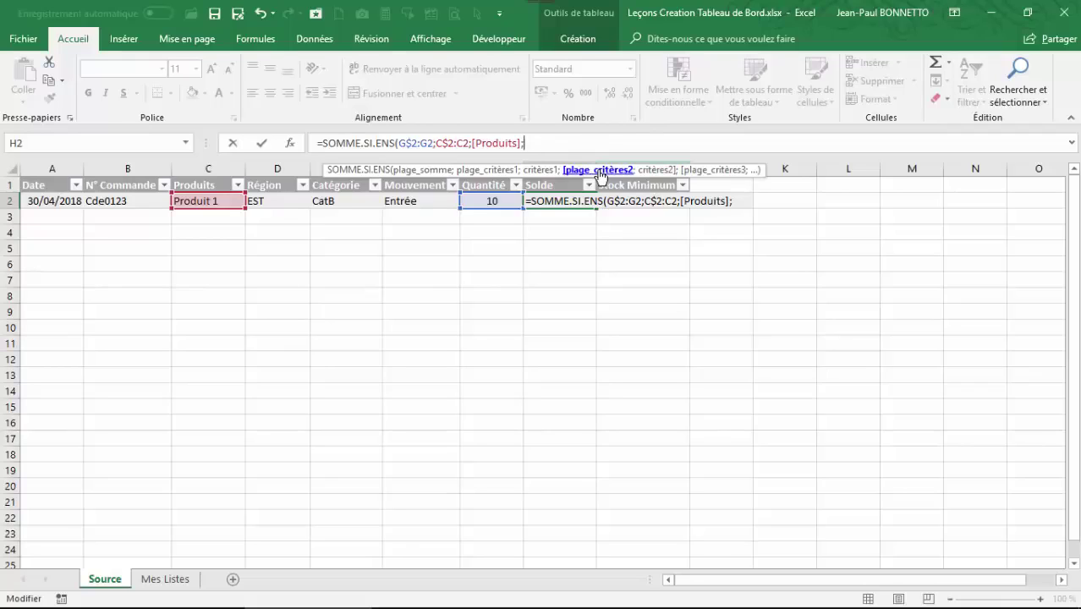
pyautogui.click(411, 203)
pyautogui.press('BackSpace')
pyautogui.press('BackSpace')
pyautogui.press('BackSpace')
pyautogui.press('BackSpace')
pyautogui.press('BackSpace')
pyautogui.press('BackSpace')
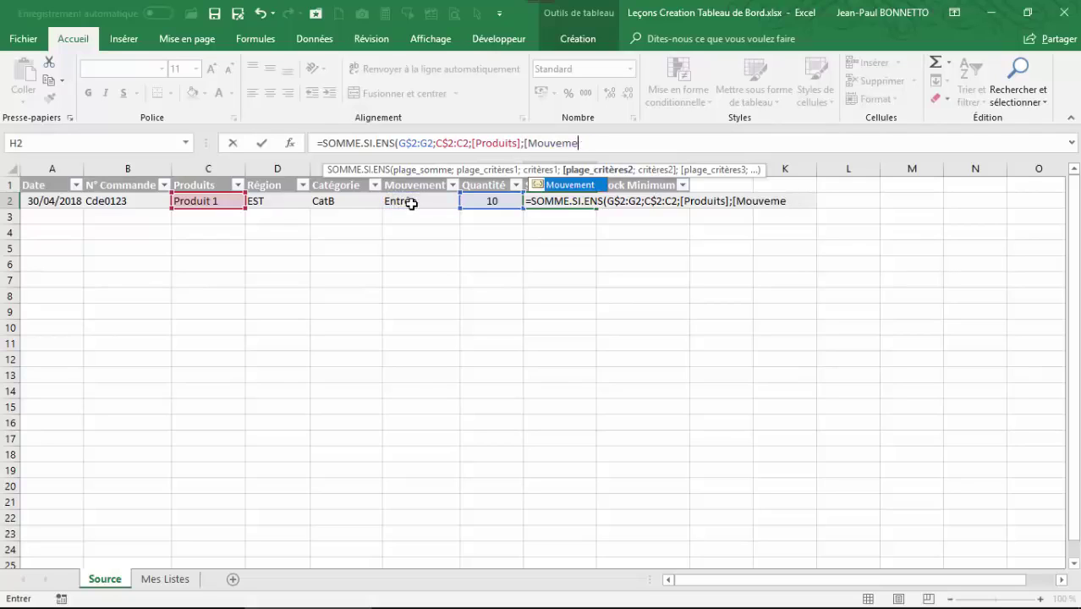
pyautogui.press('BackSpace')
pyautogui.press('BackSpace')
pyautogui.press('BackSpace')
pyautogui.press('BackSpace')
pyautogui.press('BackSpace')
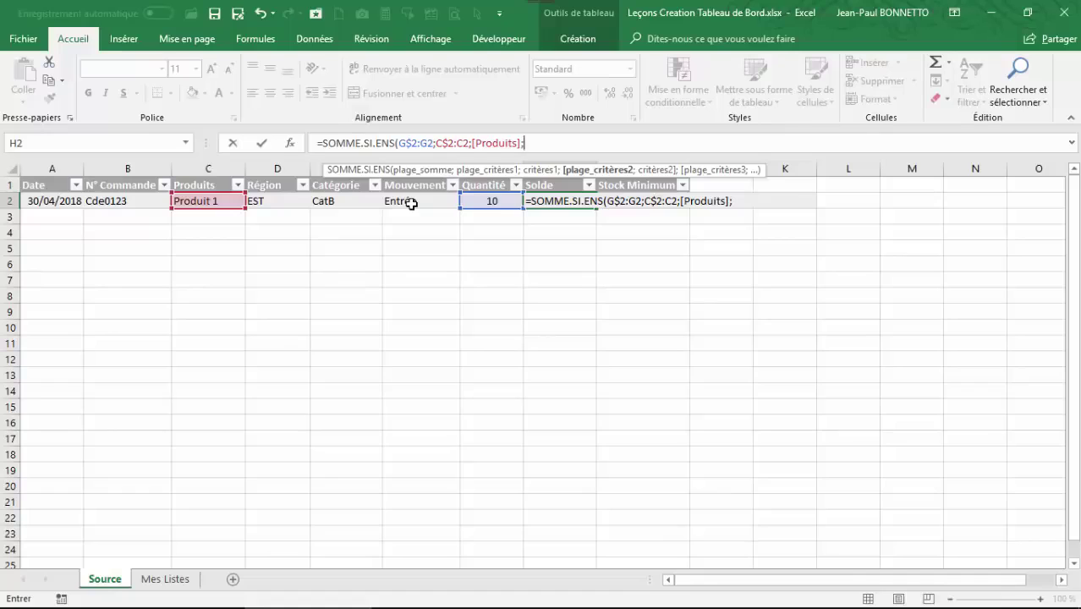
# - Enter F$2:F2 as the formula's second criteria range, with only the first reference's row locked
pyautogui.write('F2:f2')
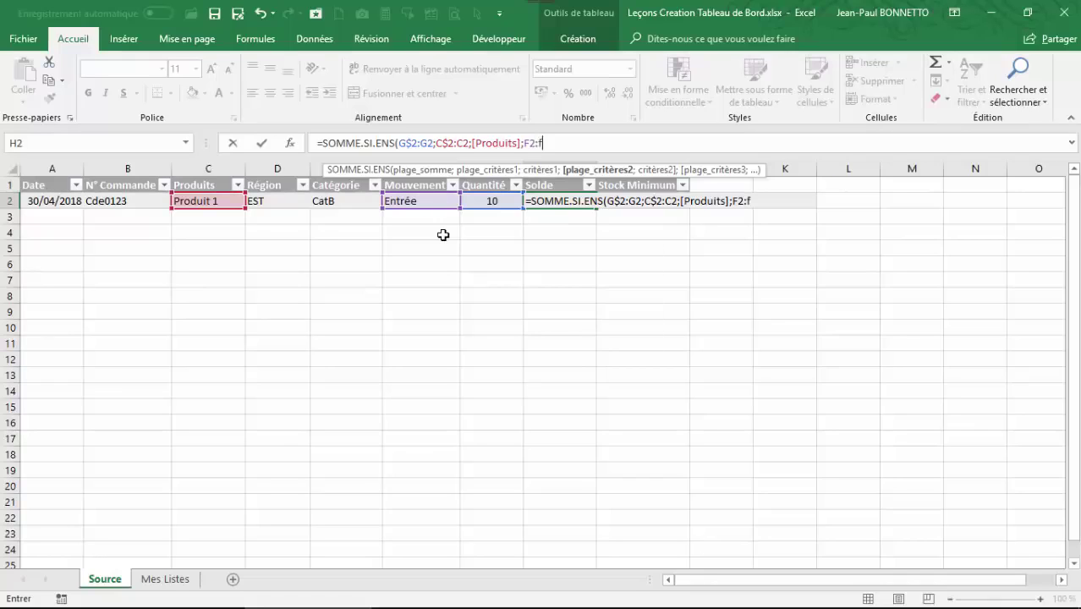
pyautogui.click(529, 142)
pyautogui.press('F4')
pyautogui.press('F4')
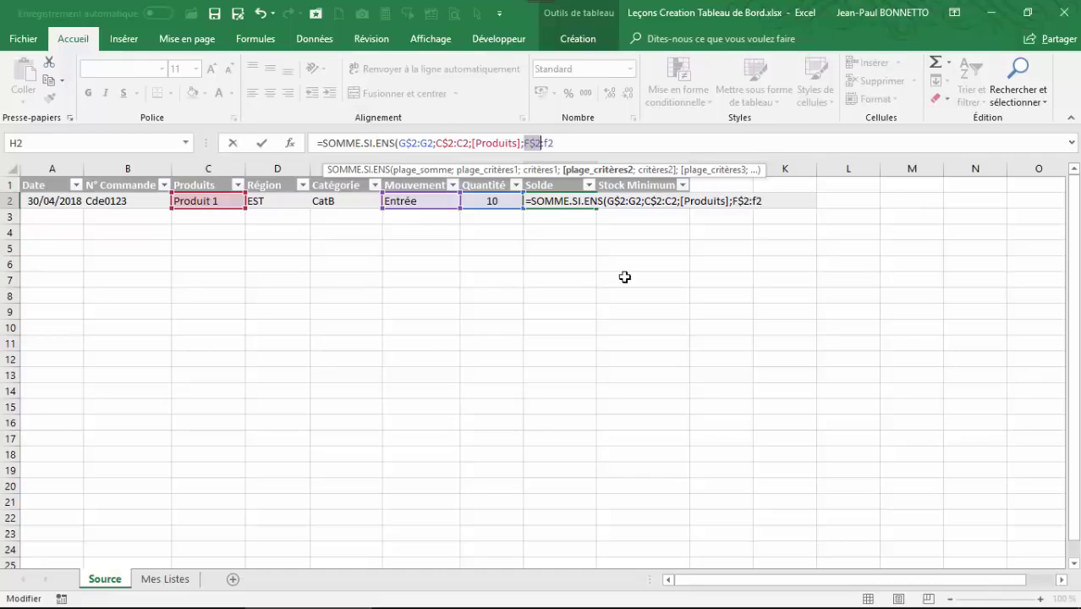
pyautogui.click(564, 143)
# - Set the formula's second criterion to "Entrée" and validate the SOMME.SI.ENS formula
pyautogui.write(';')
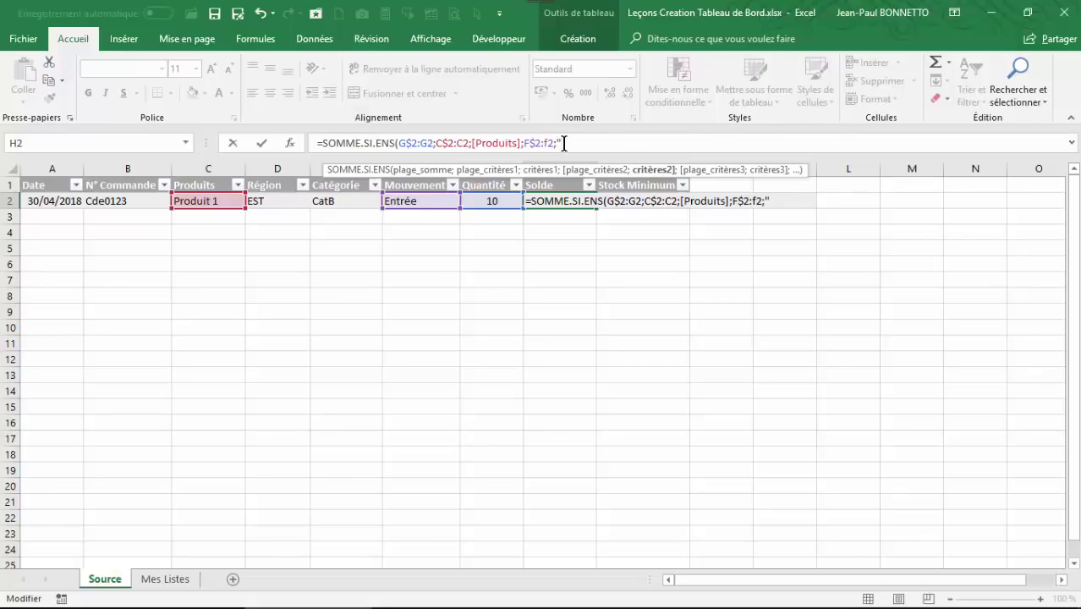
pyautogui.write('"Entrée")')
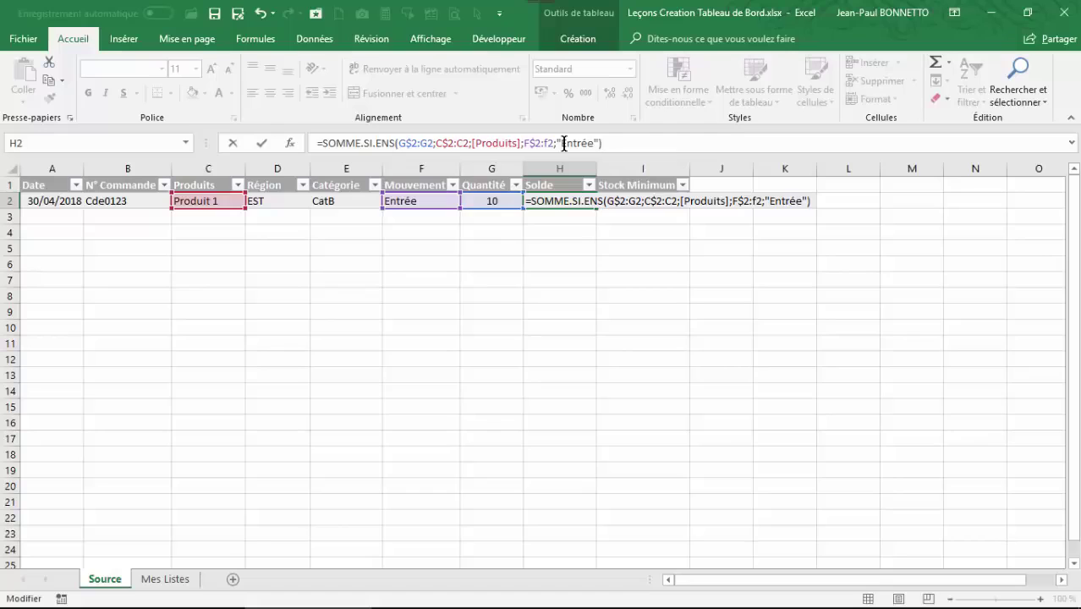
pyautogui.press('Return')
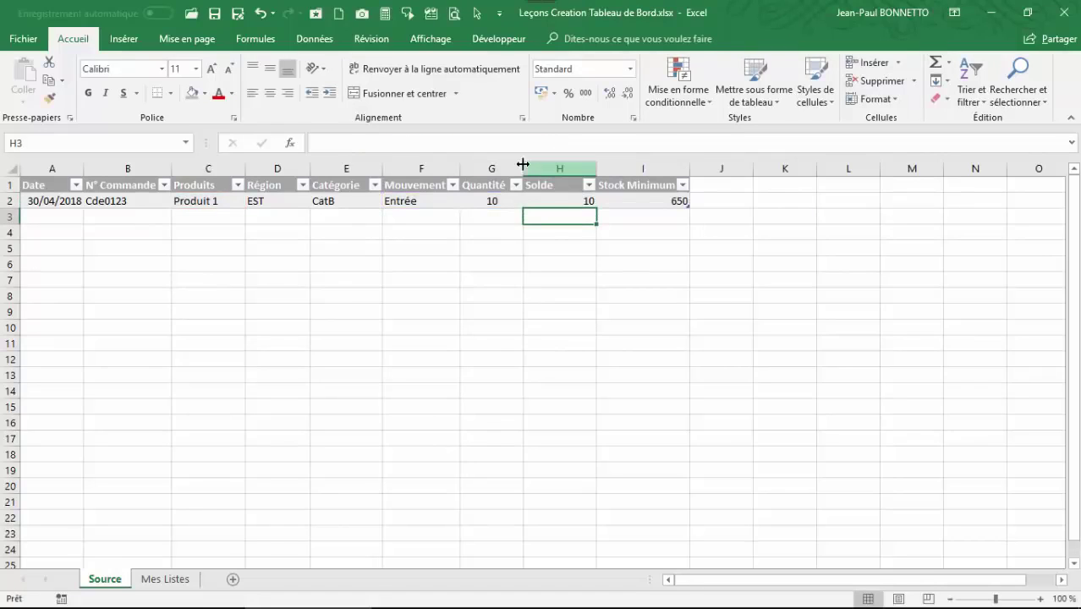
# - Copy the SOMME.SI.ENS expression in H2 and append it to the same formula as a subtraction
pyautogui.click(571, 201)
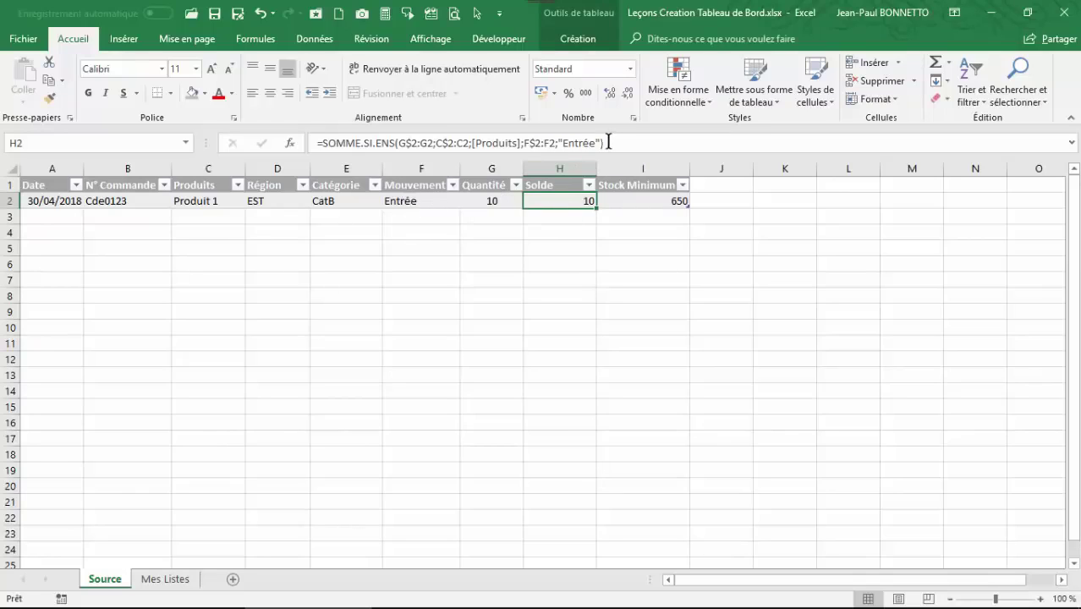
pyautogui.moveTo(616, 143); pyautogui.dragTo(326, 144)
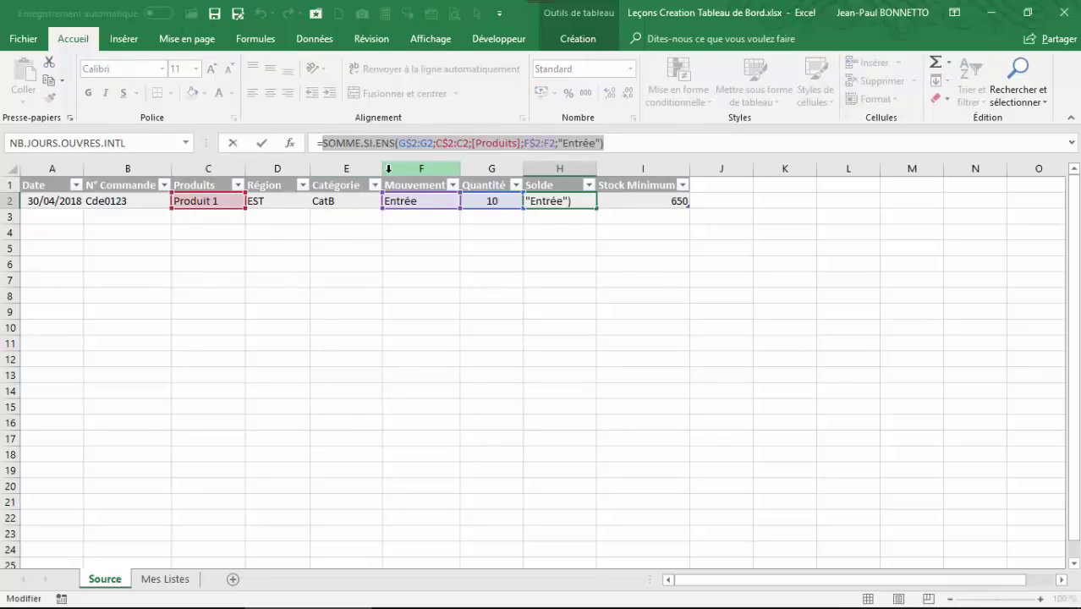
pyautogui.click(622, 148)
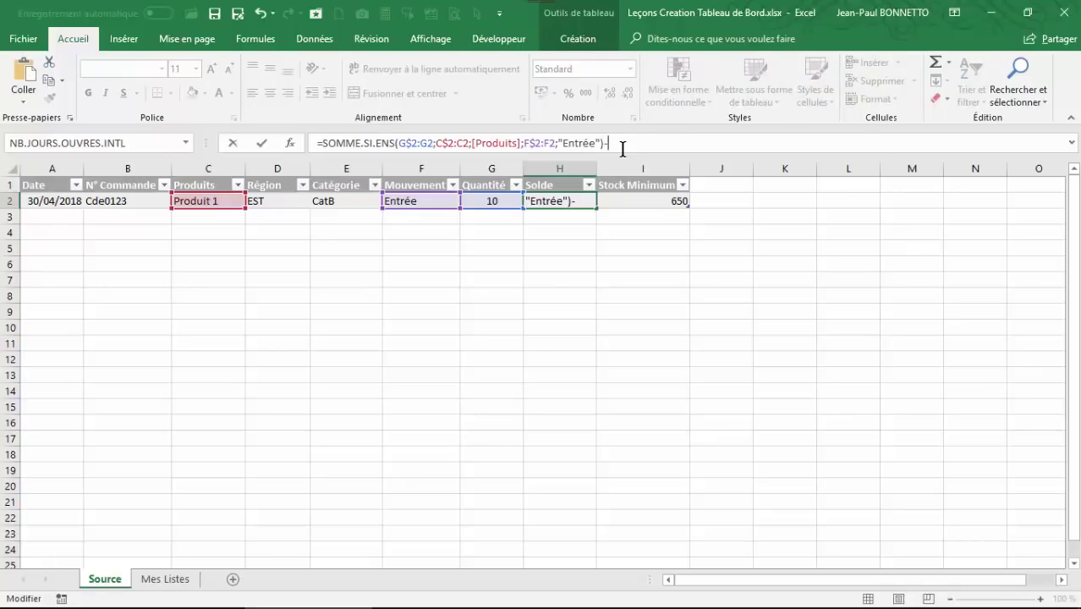
pyautogui.write('SOMME.SI.ENS(G$2:G2;C$2:C2;[Produits];F$2:F2;"Entrée")')
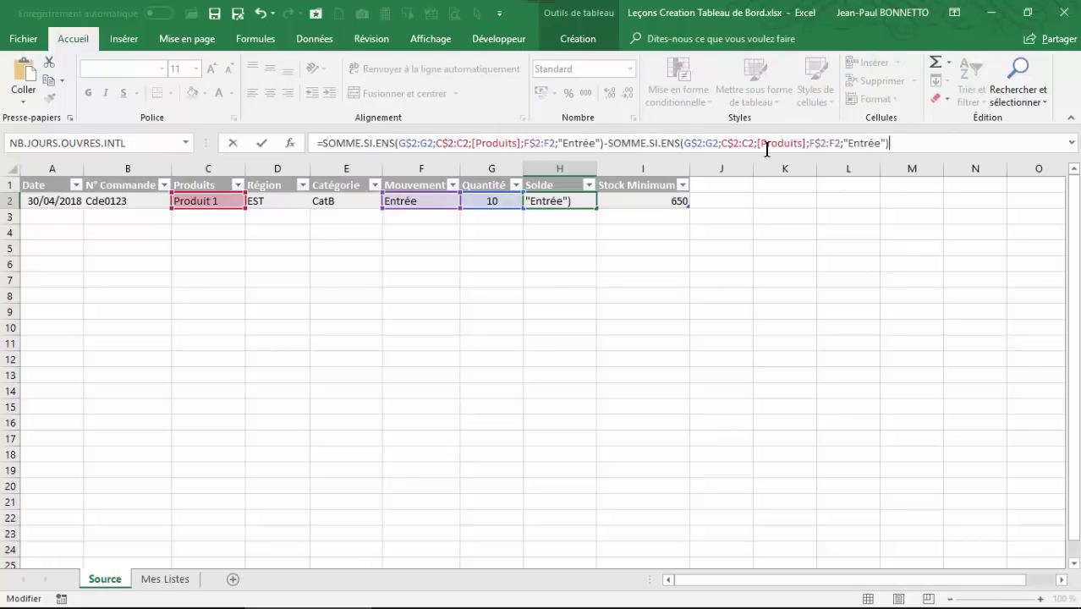
# - Change the movement criterion of the subtracted SOMME.SI.ENS to "Sortie" and validate the Solde formula
pyautogui.moveTo(881, 143); pyautogui.dragTo(845, 144)
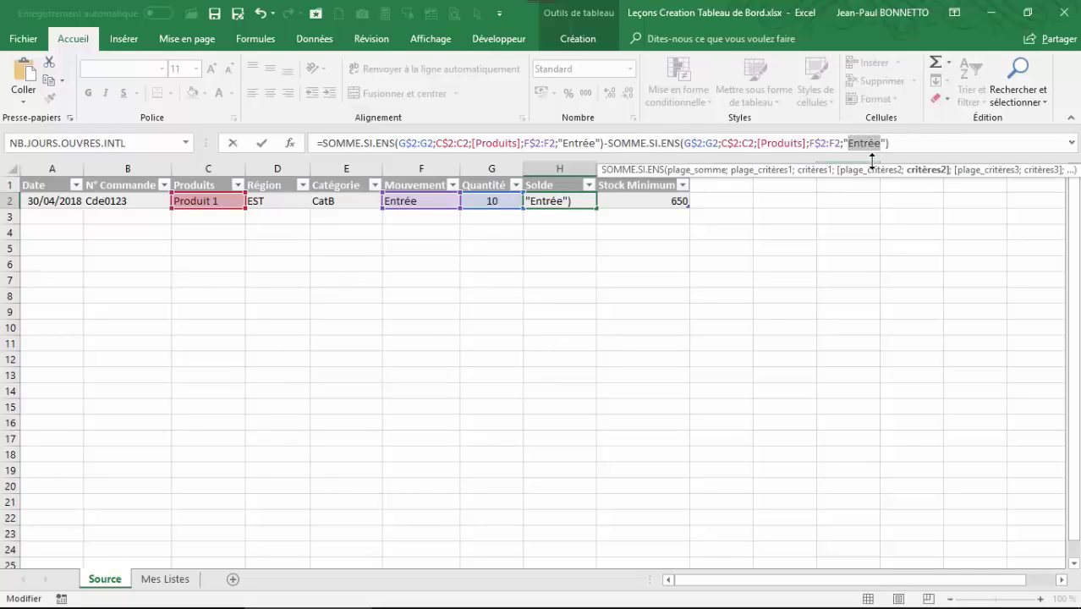
pyautogui.write('Sortie')
pyautogui.click(913, 141)
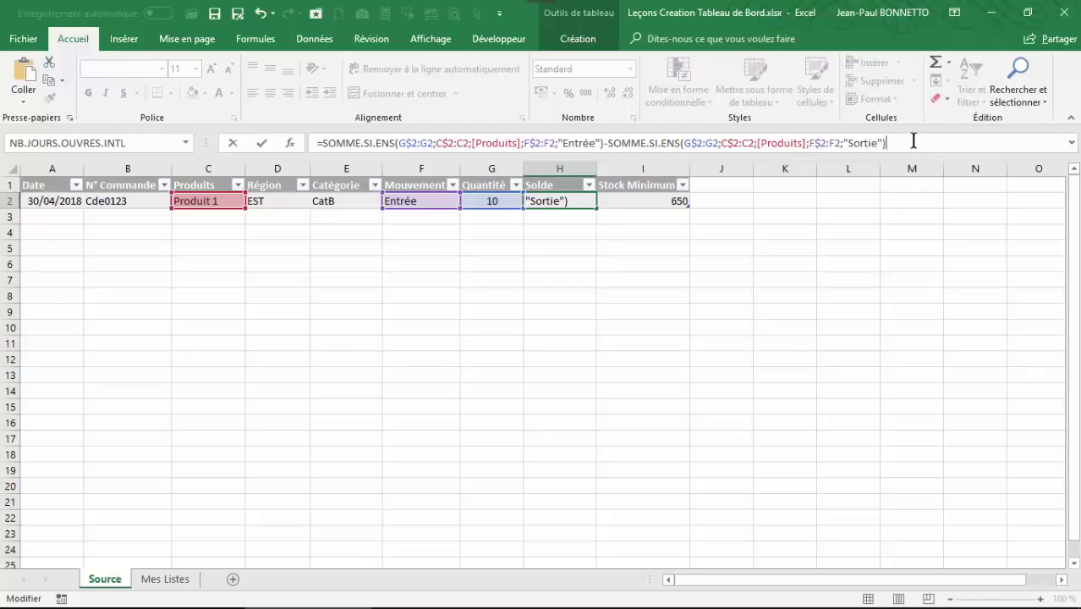
pyautogui.press('Return')
pyautogui.click(586, 202)
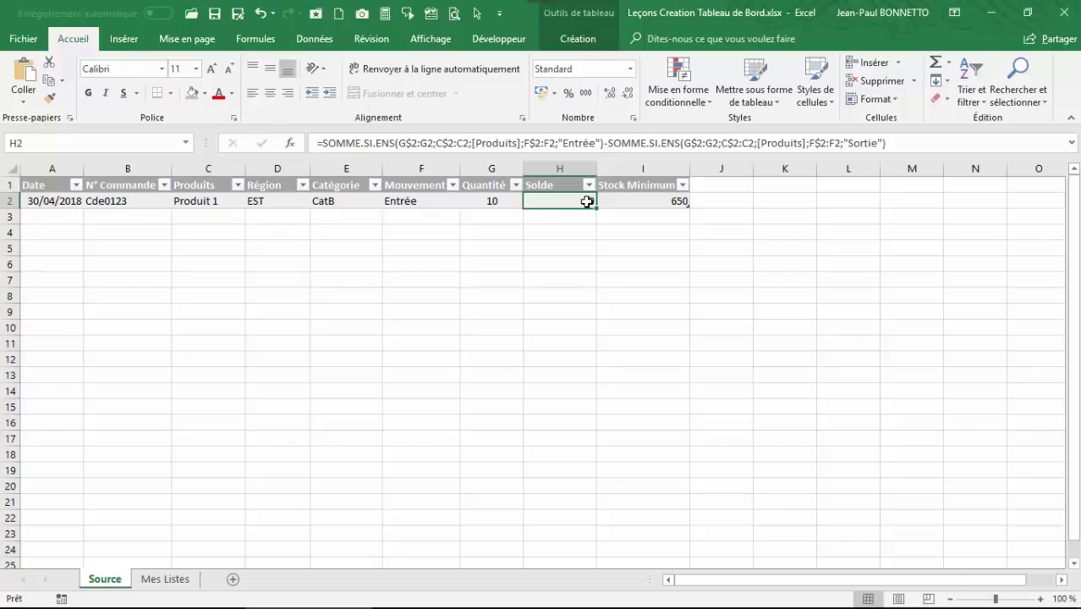
# - Test the Solde formula by switching the movement in F2 to Sortie and back to Entrée
pyautogui.click(416, 205)
pyautogui.click(466, 203)
pyautogui.click(416, 225)
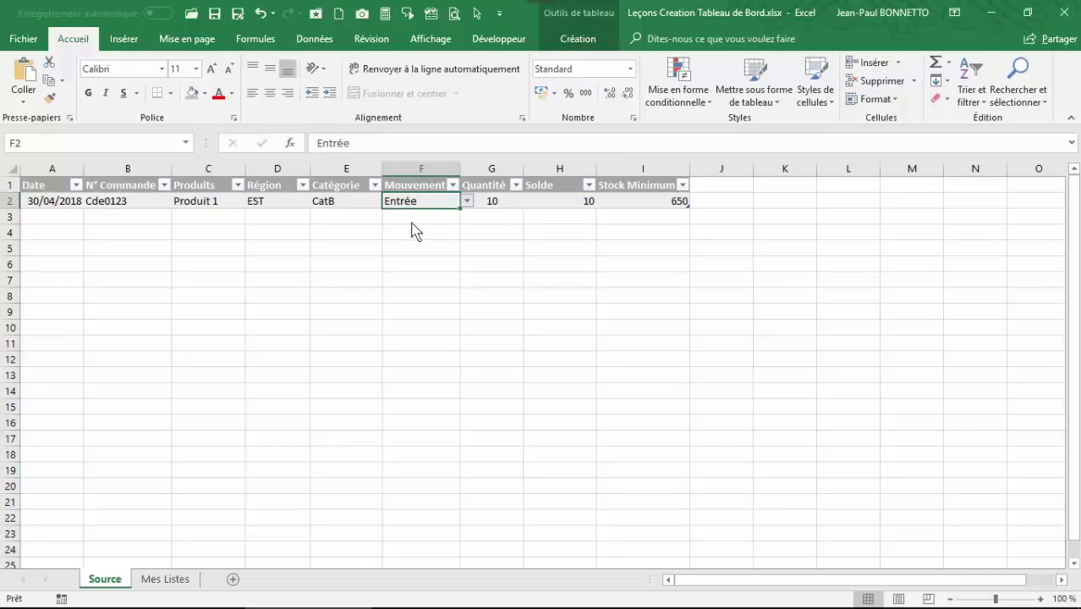
pyautogui.click(467, 203)
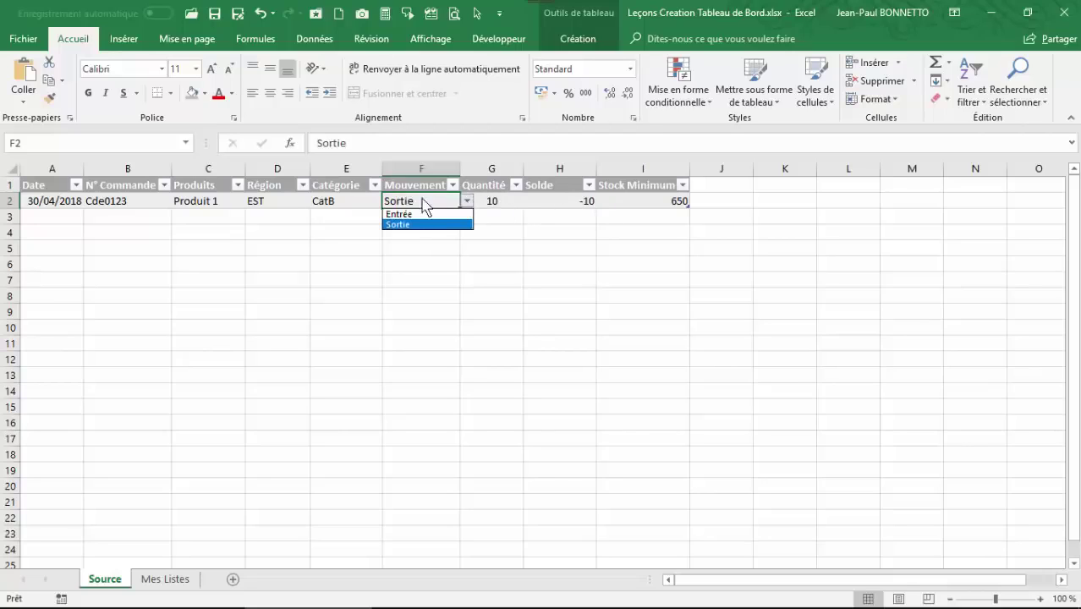
pyautogui.click(415, 216)
pyautogui.click(587, 203)
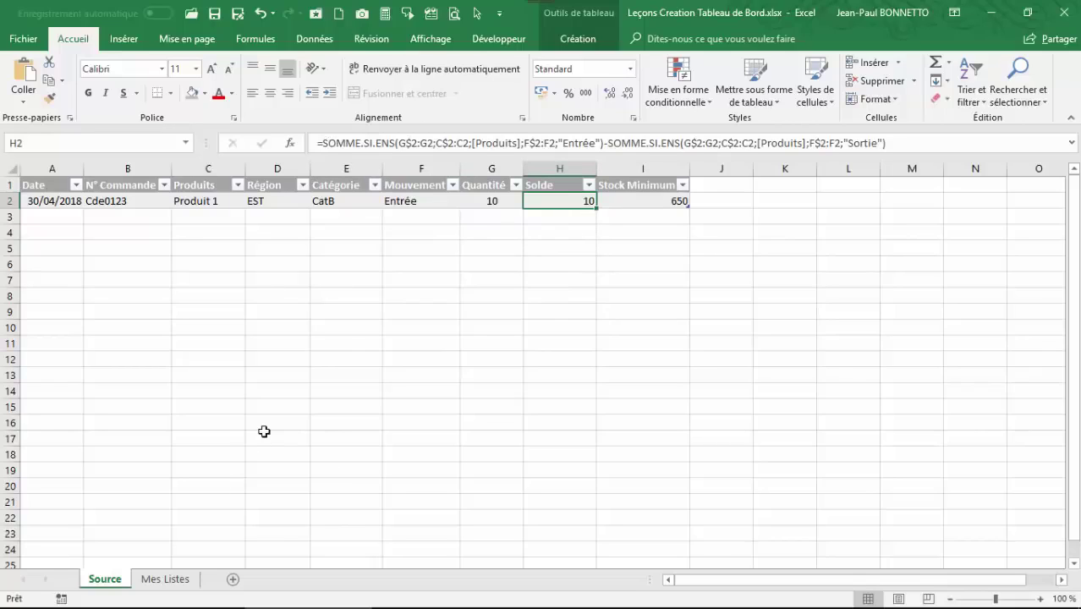
# - Check the Solde Initial column in Mes Listes and insert a RECHERCHEV function at the beginning of the H2 Solde formula
pyautogui.click(168, 579)
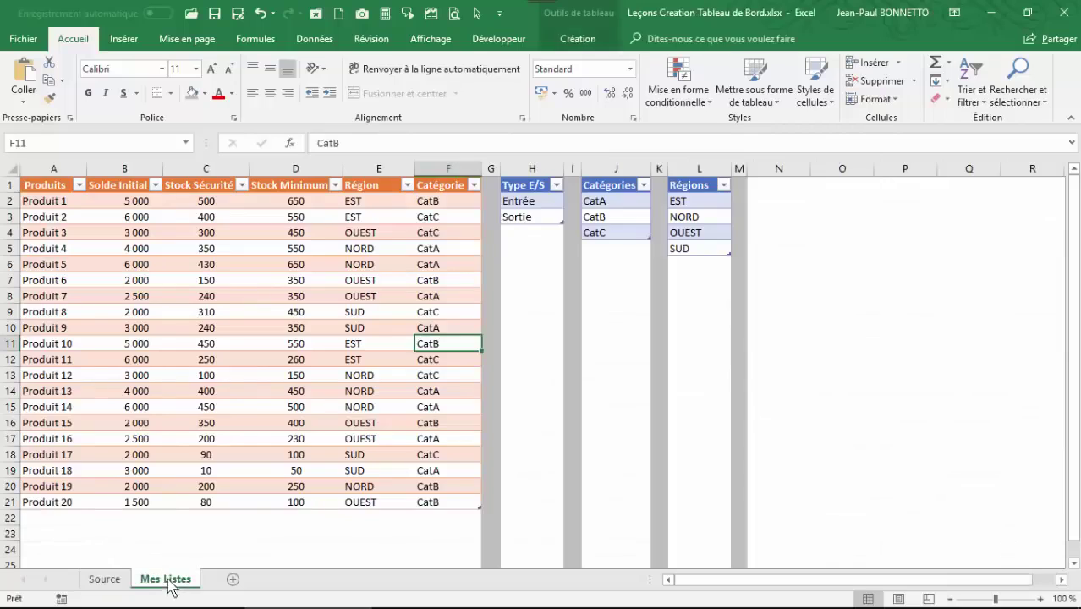
pyautogui.moveTo(138, 200); pyautogui.dragTo(136, 487)
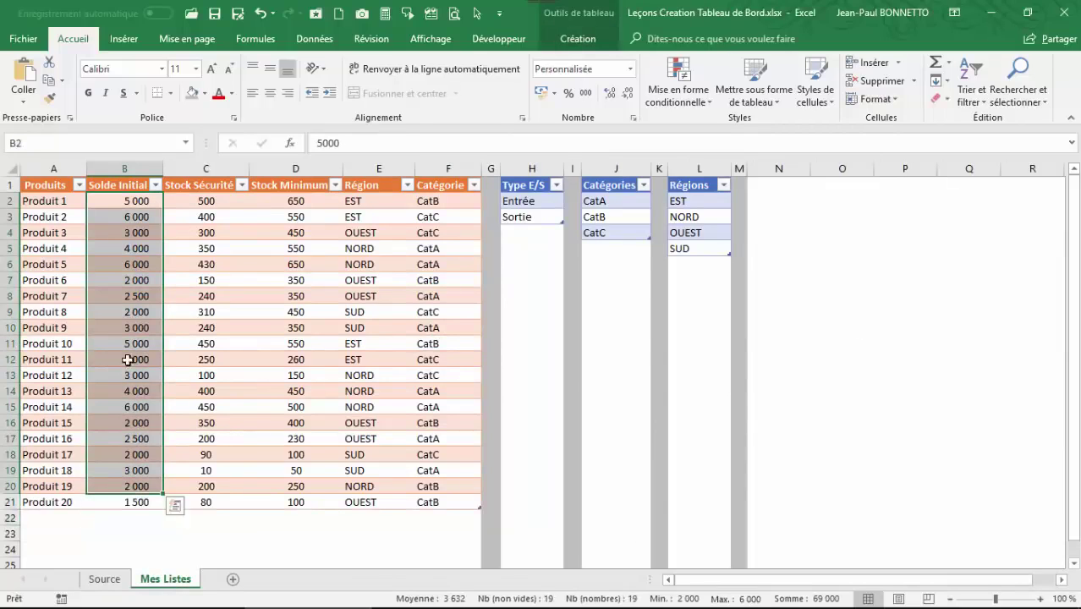
pyautogui.click(62, 205)
pyautogui.click(105, 579)
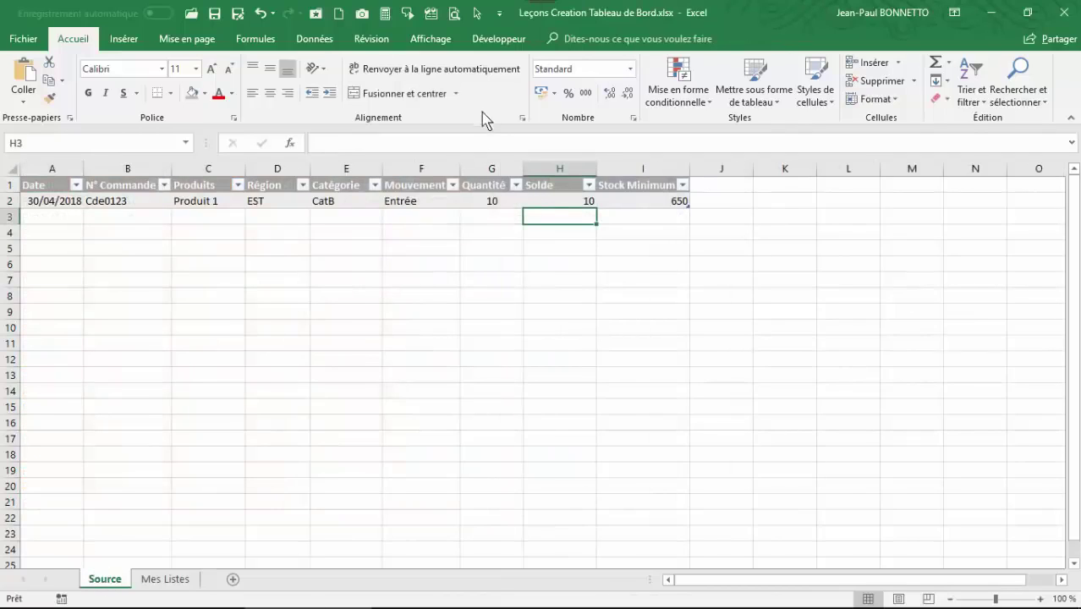
pyautogui.click(570, 200)
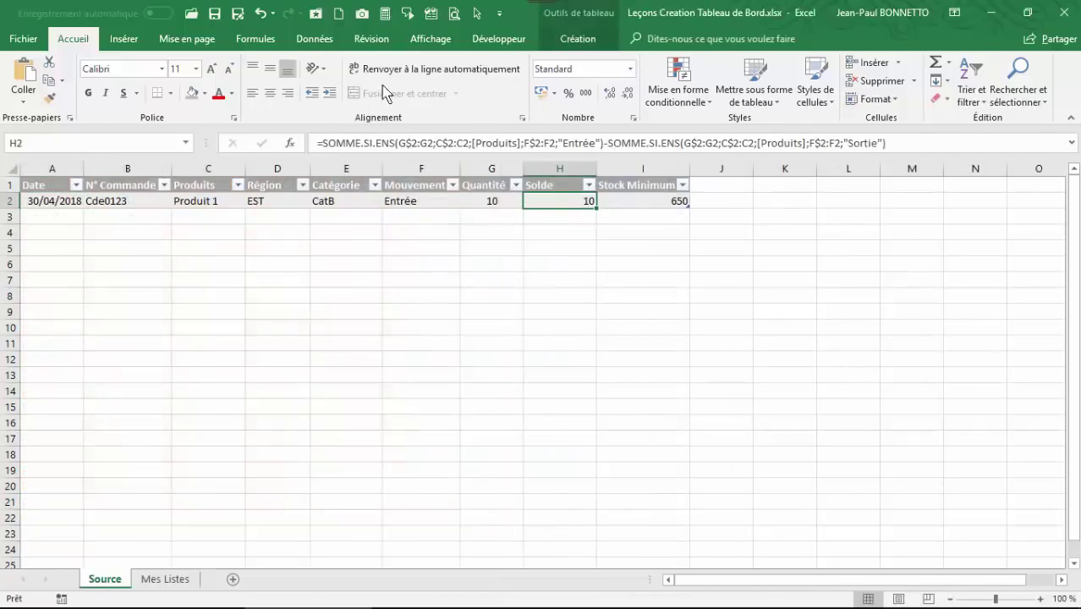
pyautogui.click(322, 144)
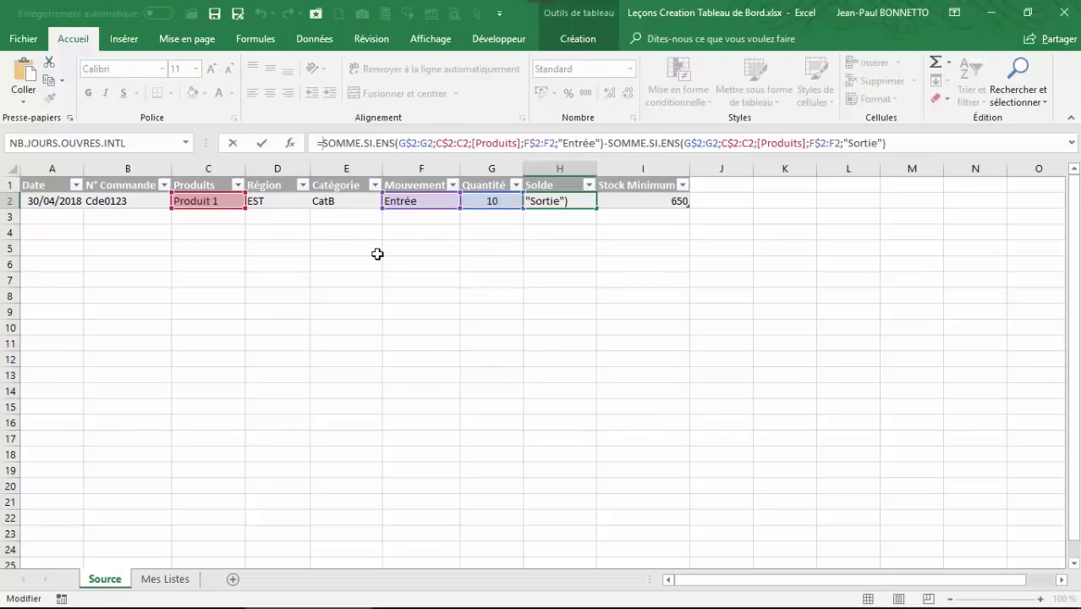
pyautogui.write('reh')
pyautogui.press('BackSpace')
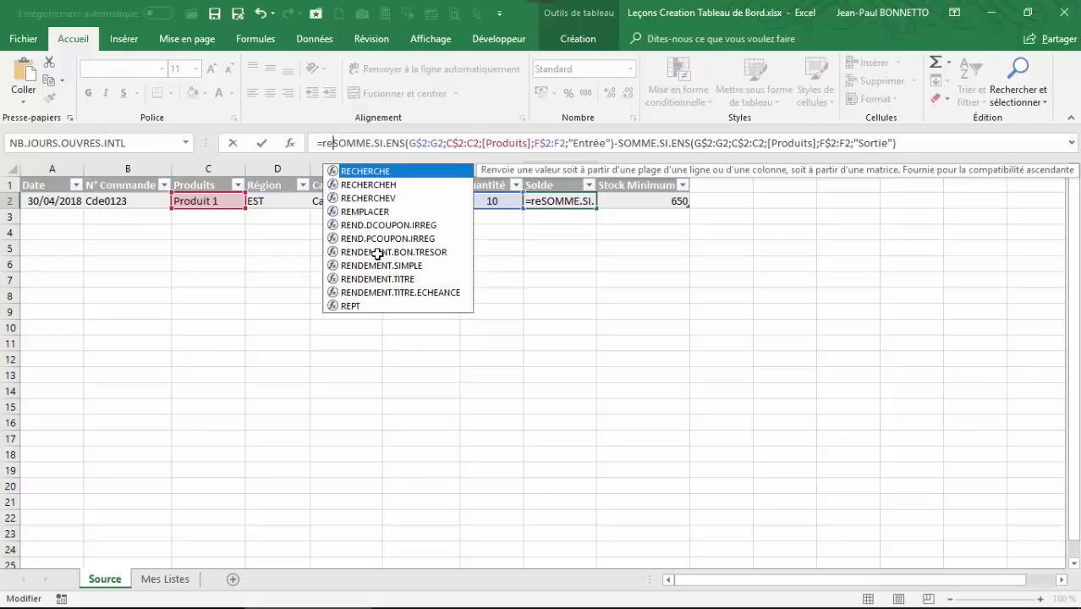
pyautogui.click(367, 203)
pyautogui.doubleClick(366, 201)
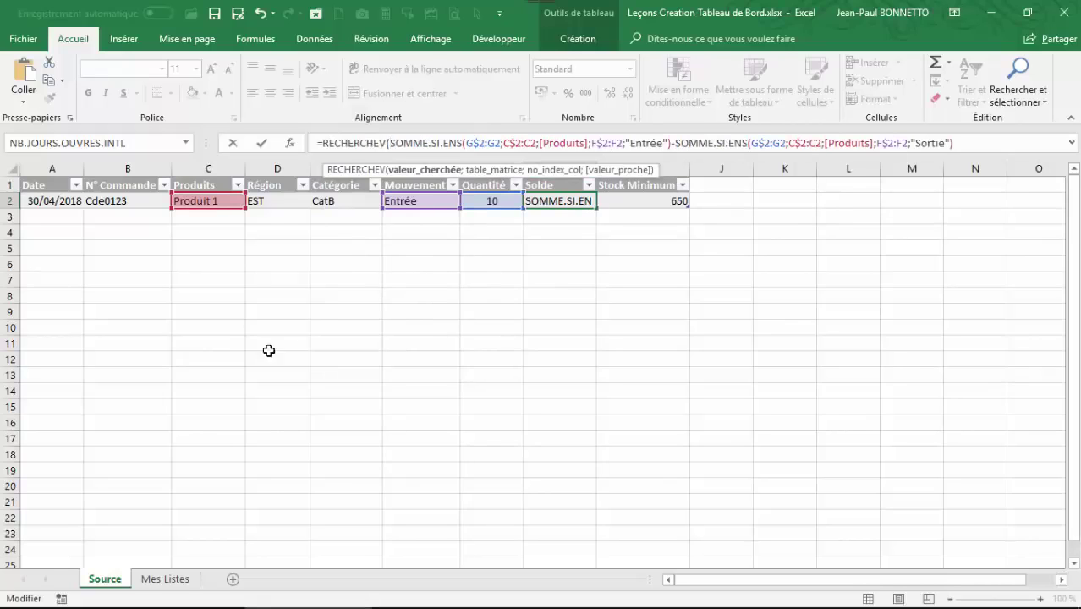
# - Set the RECHERCHEV lookup value to [Produits] and its table to the whole product catalogue, TCatalogue[#Tout]
pyautogui.click(201, 203)
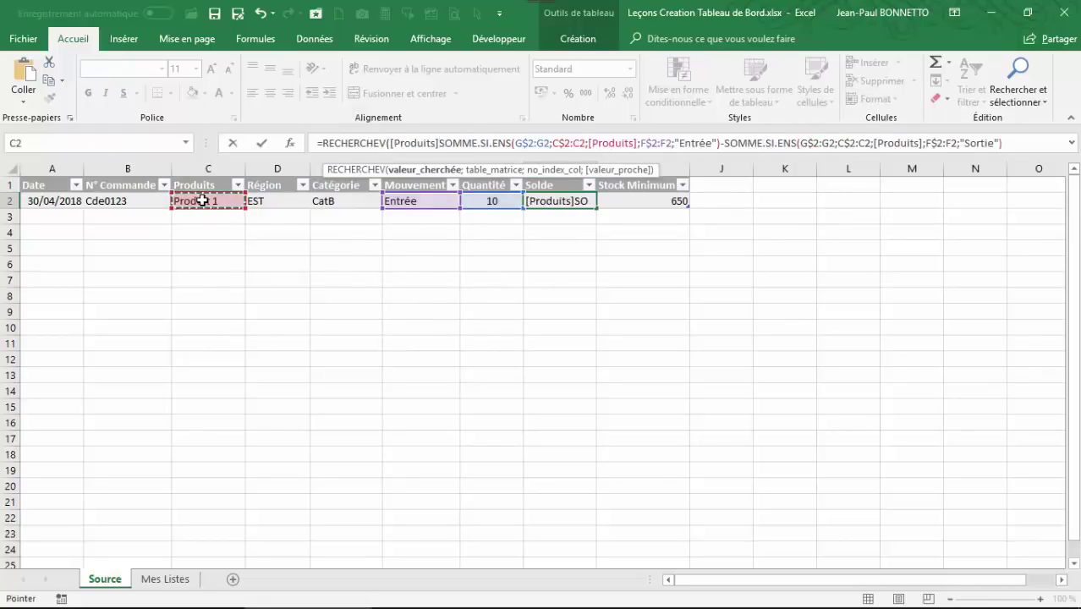
pyautogui.write(';')
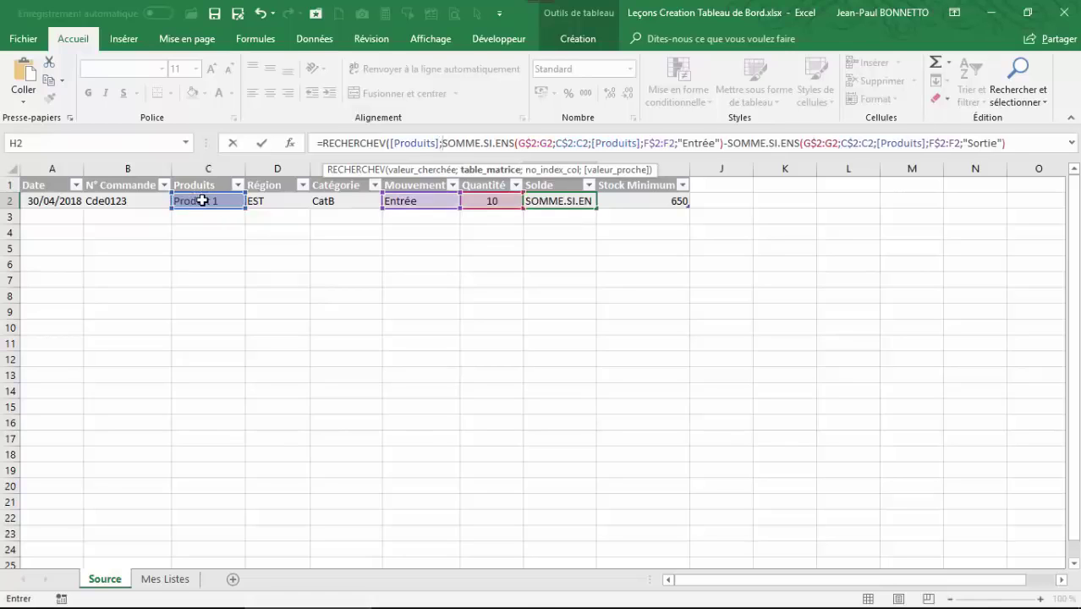
pyautogui.click(165, 578)
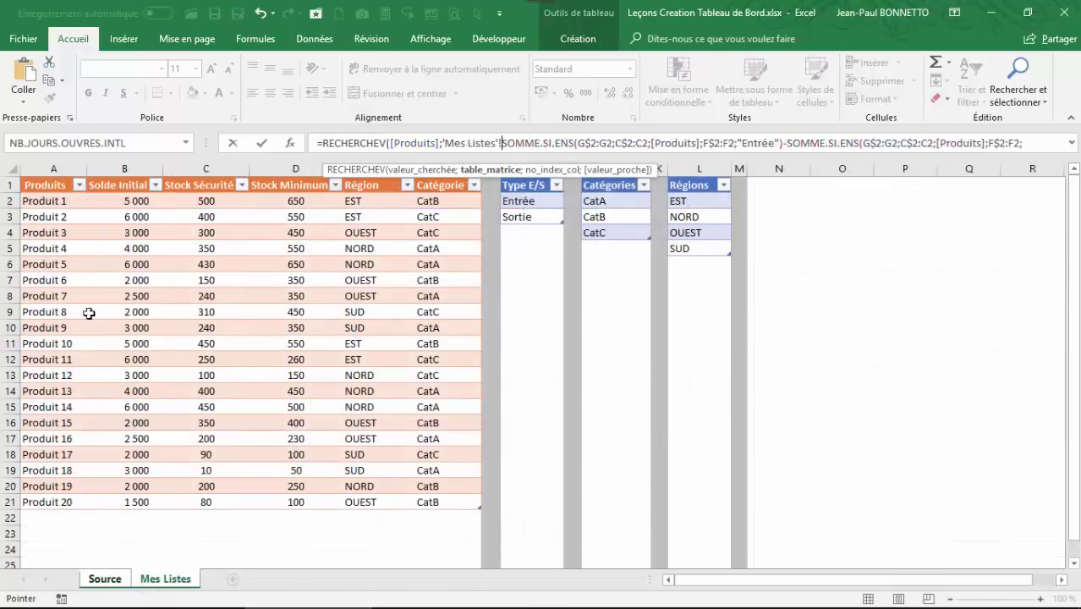
pyautogui.click(54, 188)
pyautogui.moveTo(53, 188); pyautogui.dragTo(428, 504)
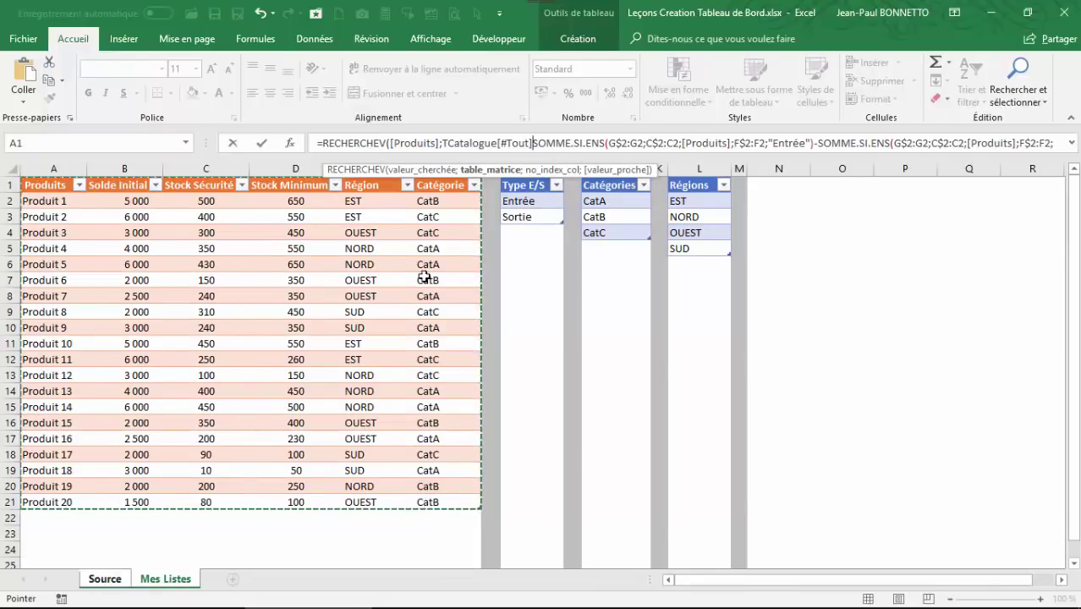
pyautogui.write(';')
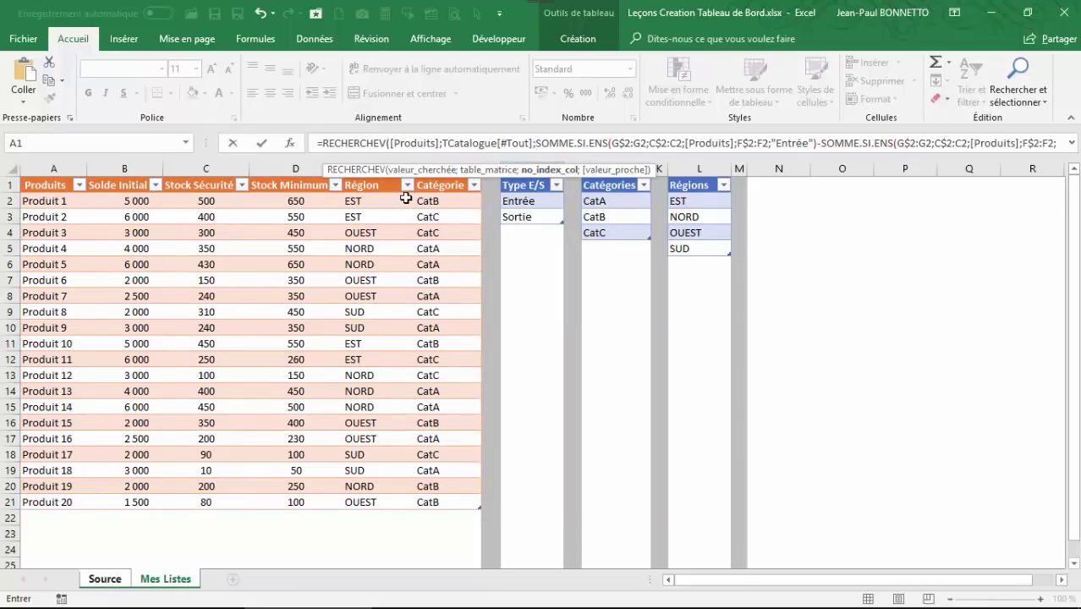
# - Finish the RECHERCHEV with column index 2 and exact match 0, add it to the SOMME.SI.ENS difference and validate
pyautogui.write('2;')
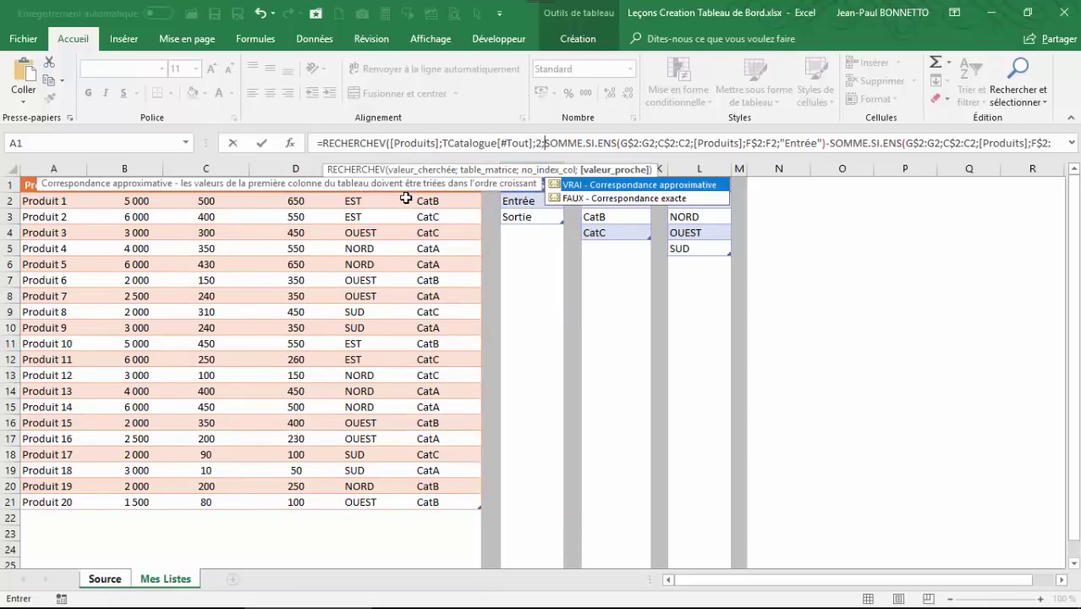
pyautogui.write('0')
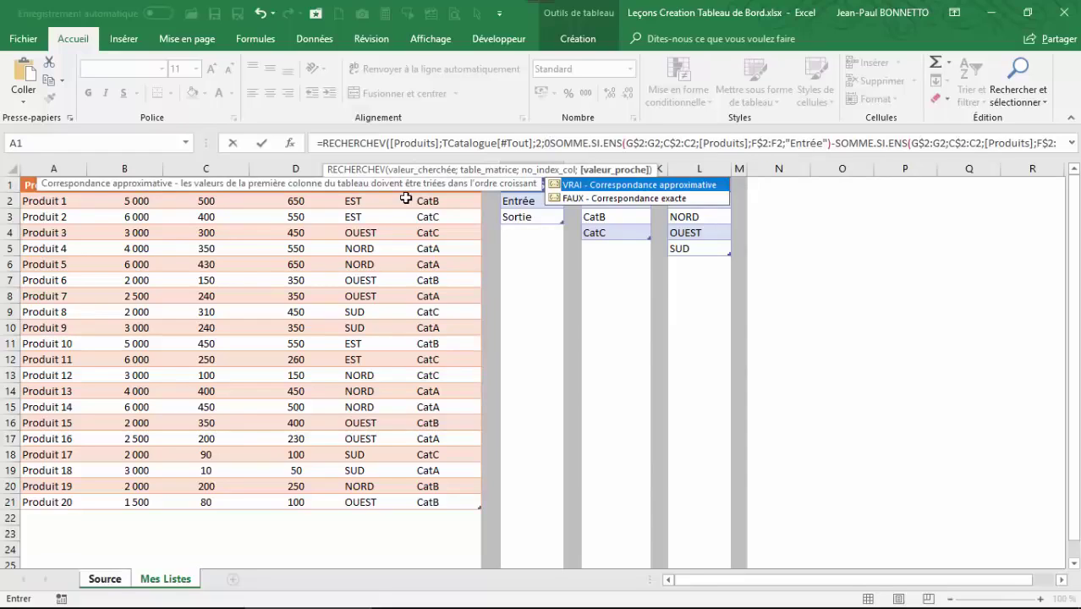
pyautogui.write(')+')
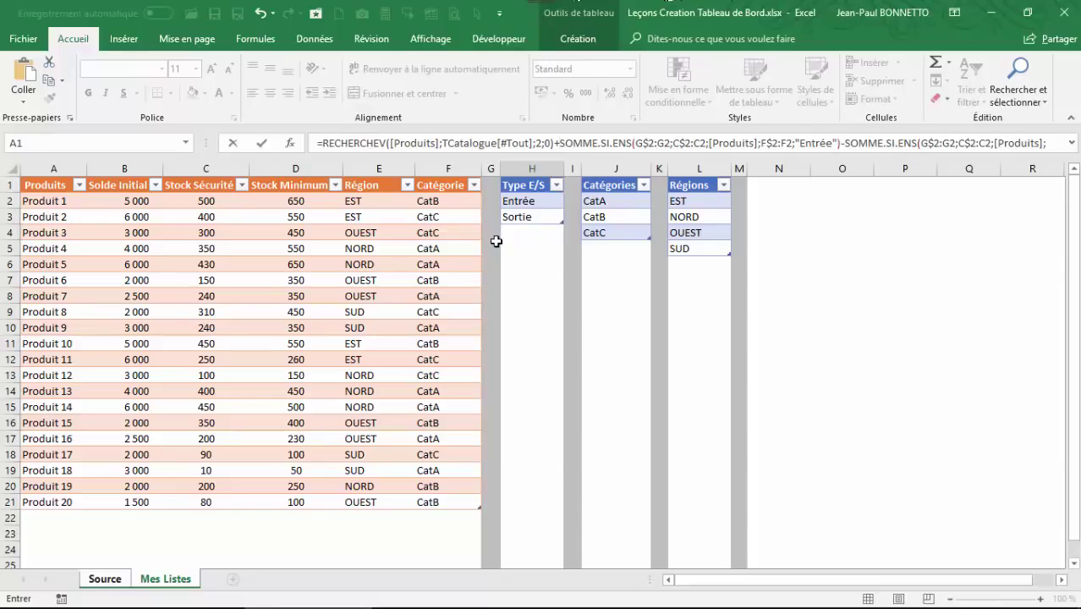
pyautogui.press('Return')
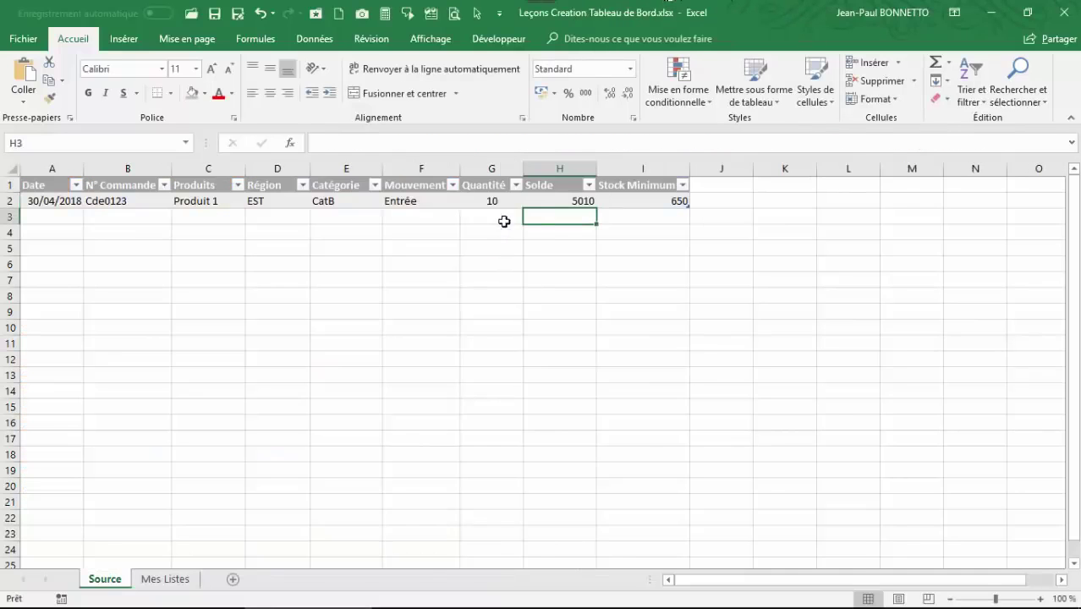
# - Format the Solde cell H2 with a thousands separator and no decimals
pyautogui.click(554, 198)
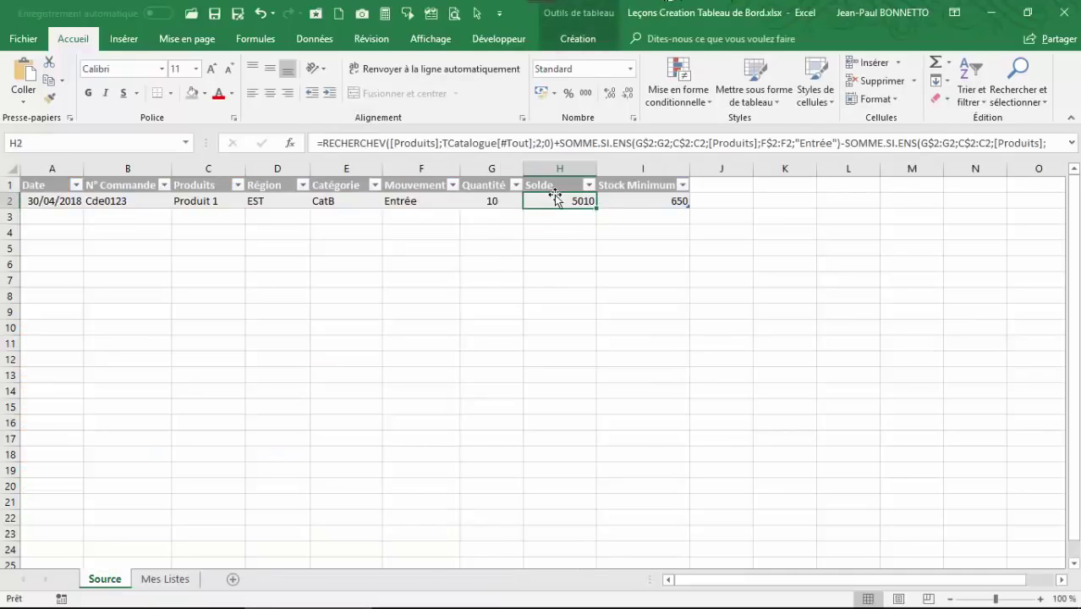
pyautogui.click(585, 93)
pyautogui.click(630, 94)
pyautogui.click(630, 95)
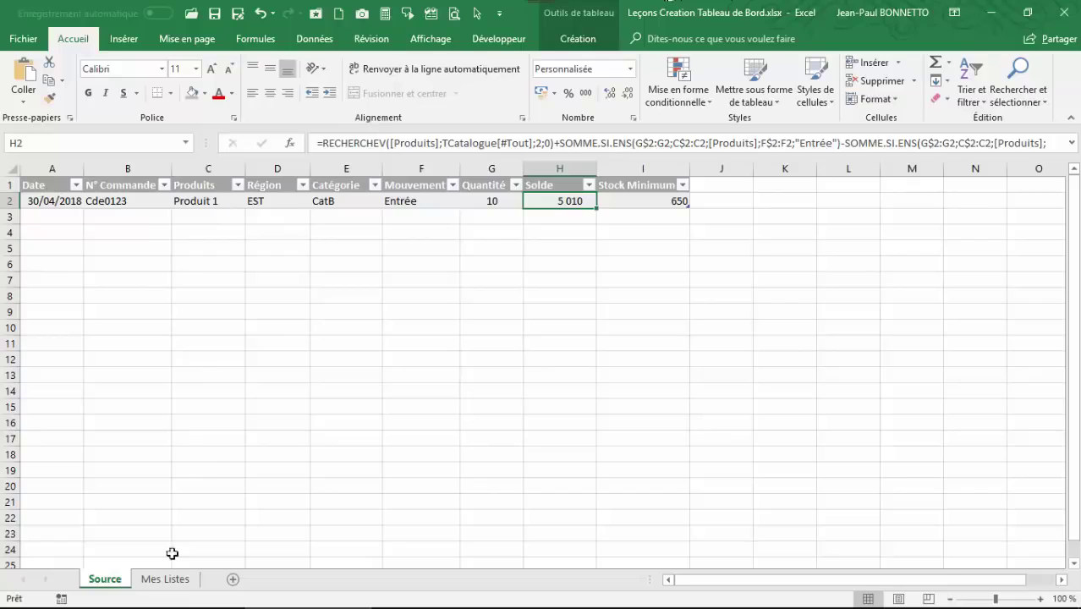
# - Check Produit 1's initial balance in the Mes Listes catalogue against the Solde in Source
pyautogui.click(174, 582)
pyautogui.click(145, 203)
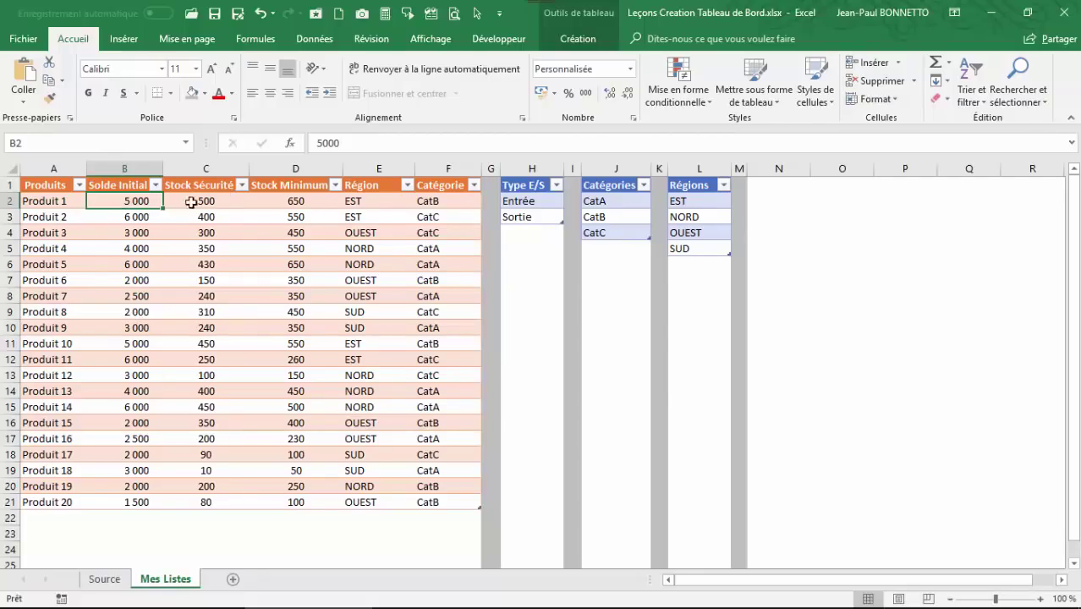
pyautogui.click(107, 580)
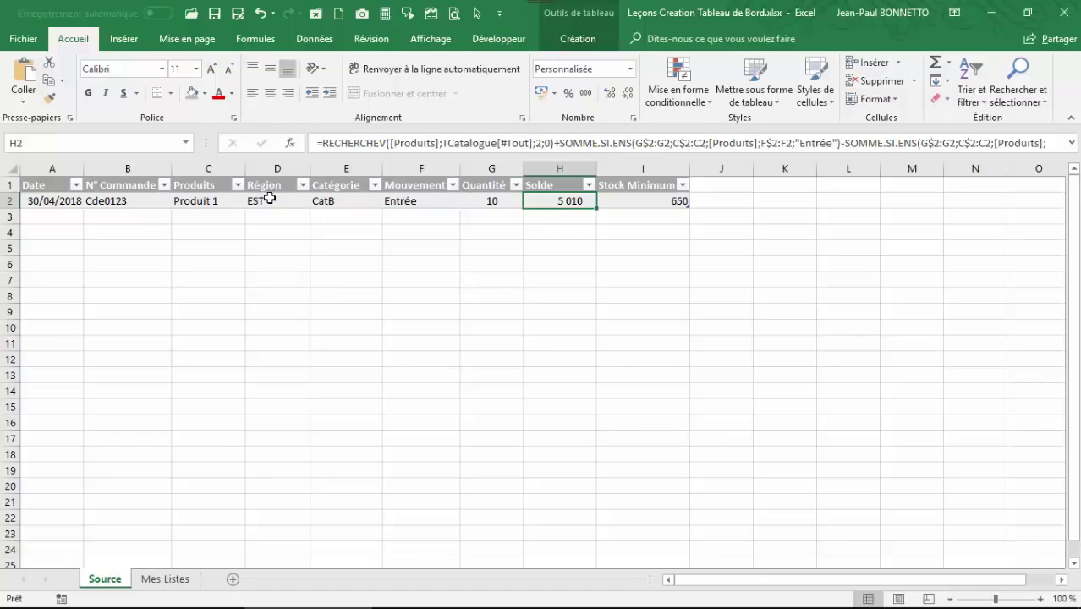
# - Set the product in C2 to Produit 5 and compare its Solde with the initial balance in Mes Listes
pyautogui.click(212, 204)
pyautogui.click(252, 201)
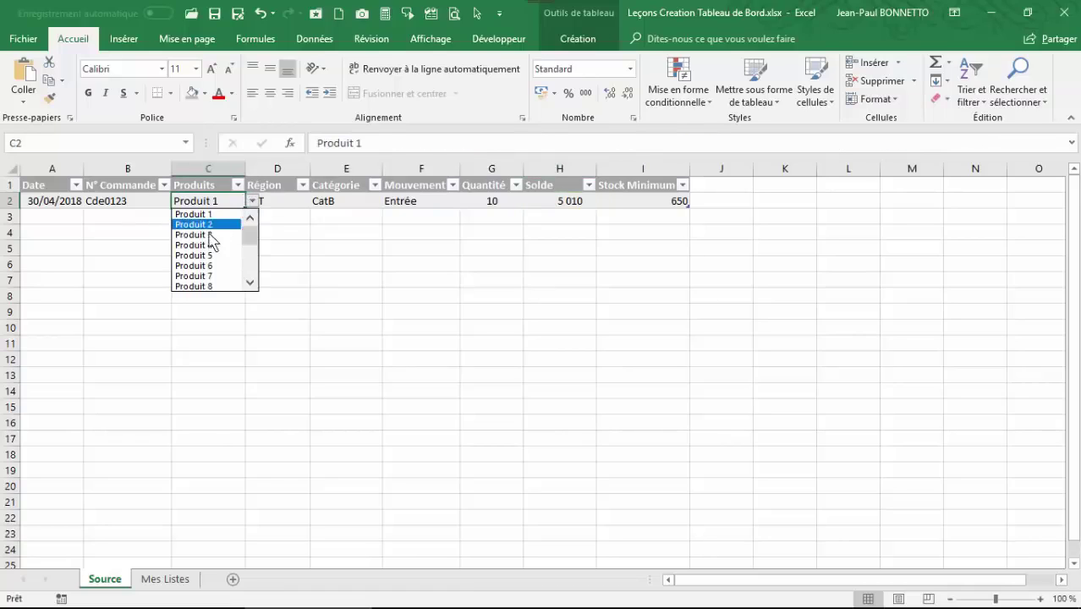
pyautogui.click(203, 255)
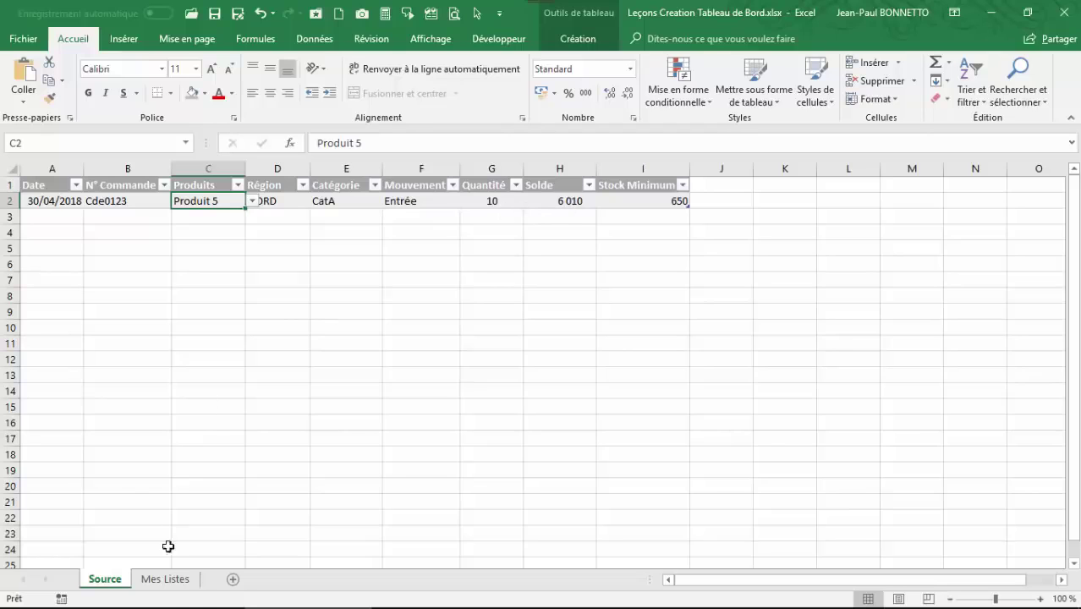
pyautogui.click(166, 580)
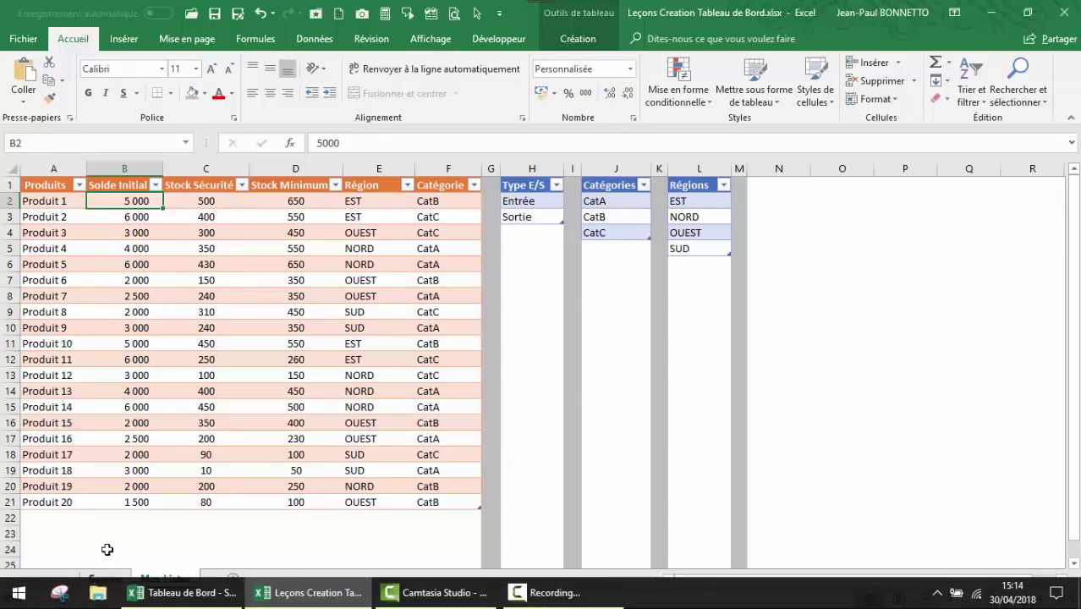
pyautogui.click(104, 577)
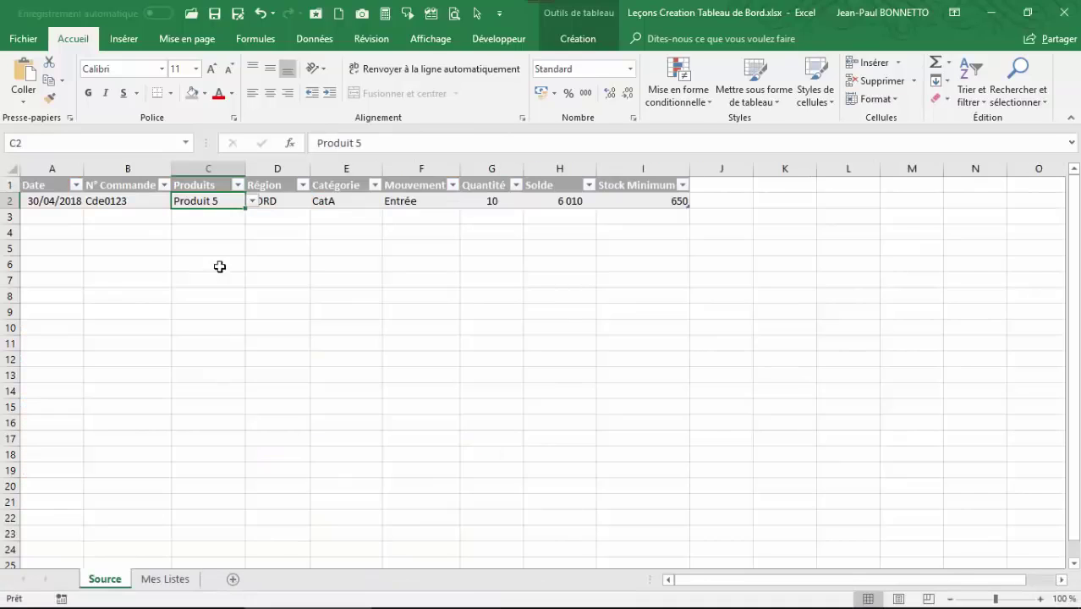
# - Test the Solde formula by choosing Produit 6 in C2 and Sortie as the movement in F2
pyautogui.click(252, 201)
pyautogui.click(209, 225)
pyautogui.click(396, 203)
pyautogui.click(466, 201)
pyautogui.click(423, 224)
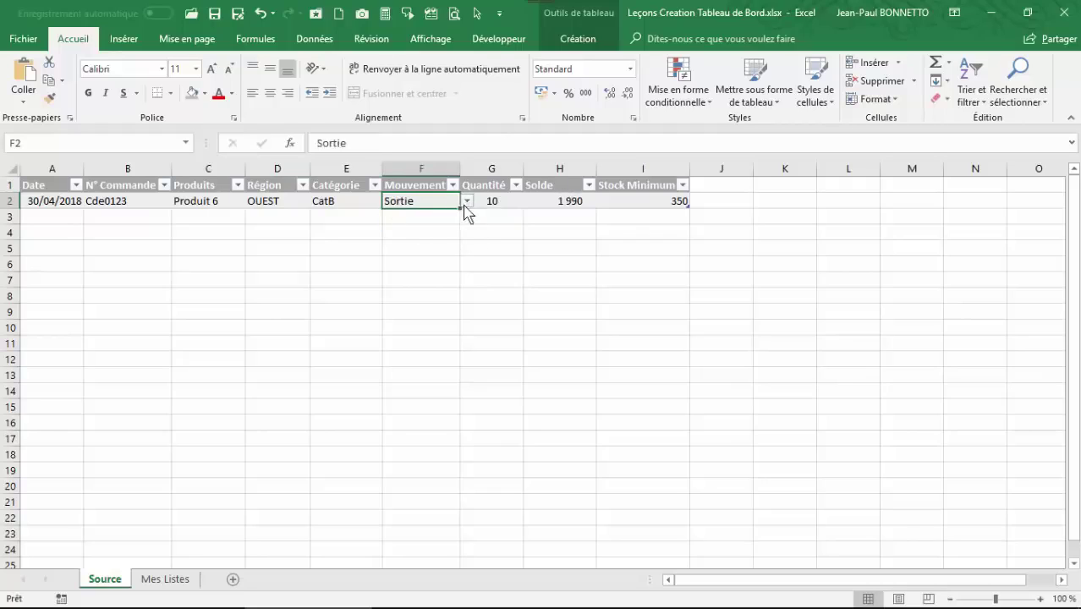
# - Restore the movement in F2 to Entrée and the product in C2 to Produit 1
pyautogui.click(466, 202)
pyautogui.click(415, 214)
pyautogui.click(241, 205)
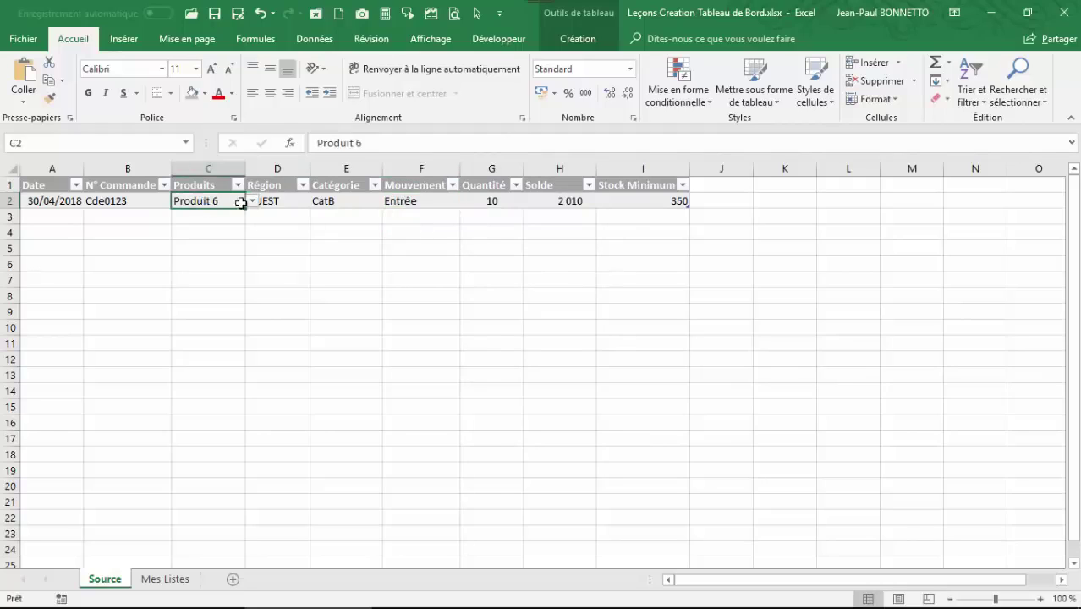
pyautogui.click(253, 203)
pyautogui.scroll(2, 254, 248)
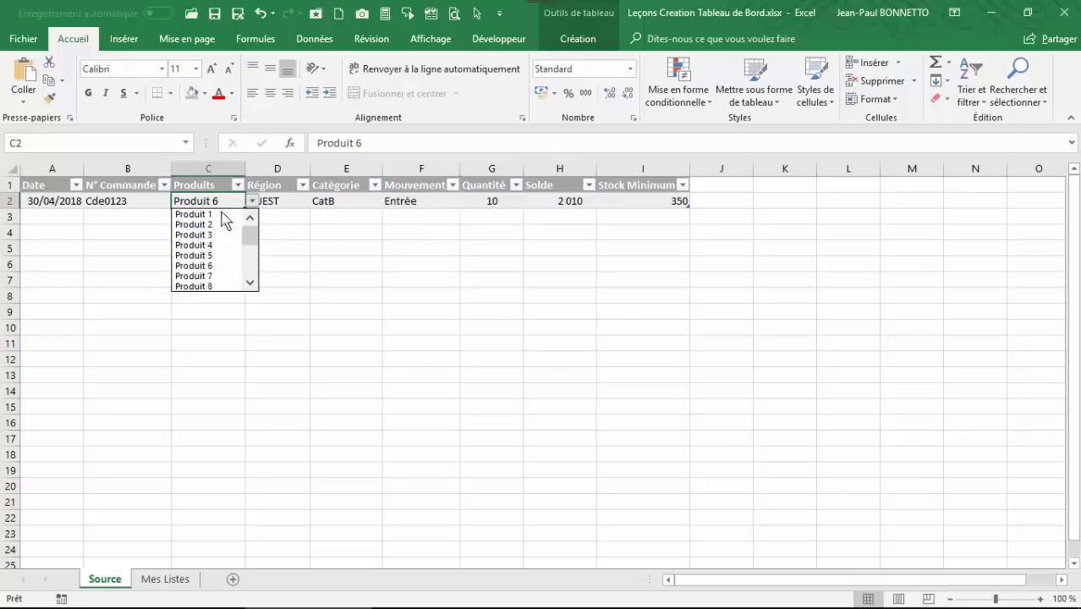
pyautogui.click(221, 213)
pyautogui.click(221, 245)
# - Review the product catalogue in Mes Listes, then return to Source and select the date cell A2
pyautogui.click(42, 215)
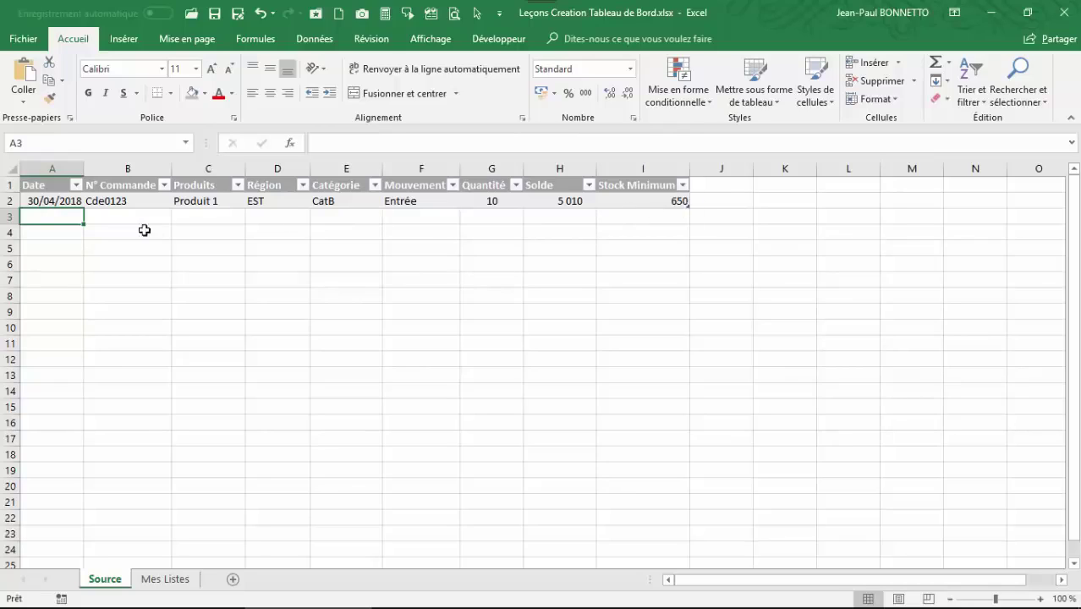
pyautogui.click(178, 586)
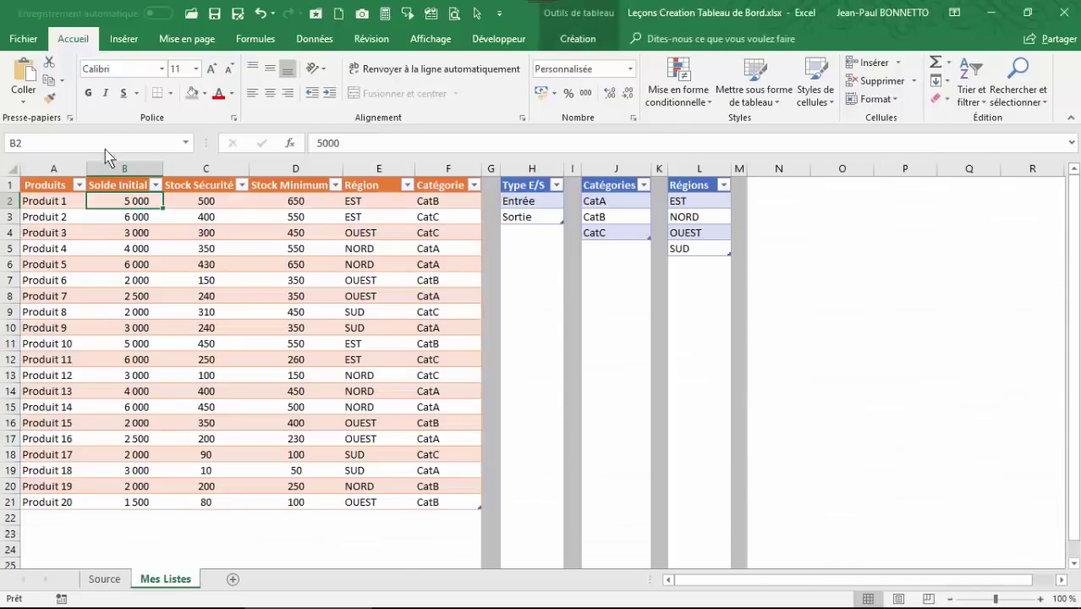
pyautogui.click(583, 277)
pyautogui.click(285, 266)
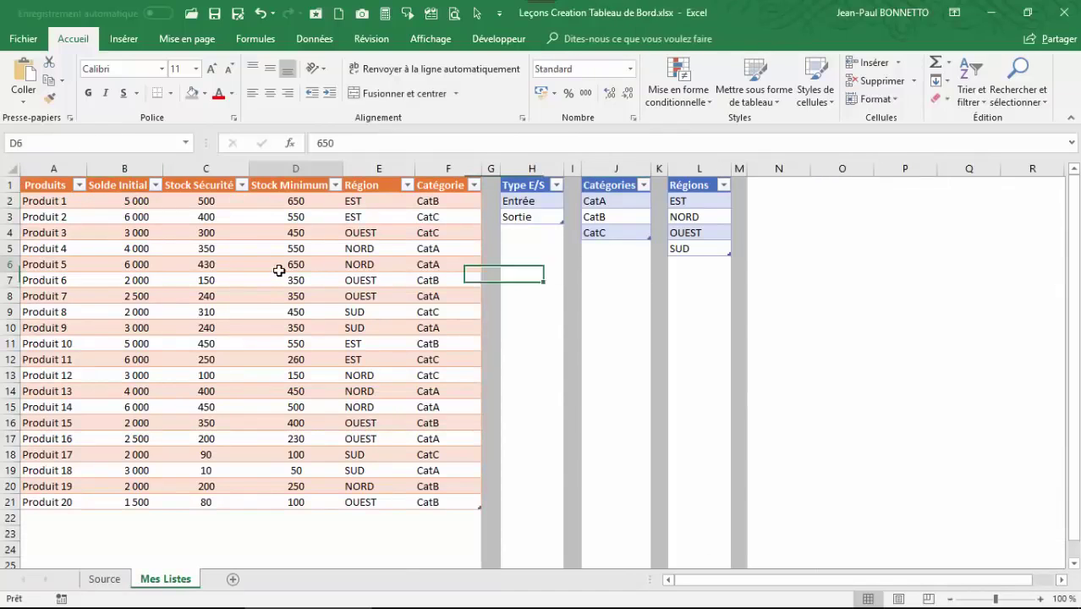
pyautogui.click(125, 250)
pyautogui.click(112, 584)
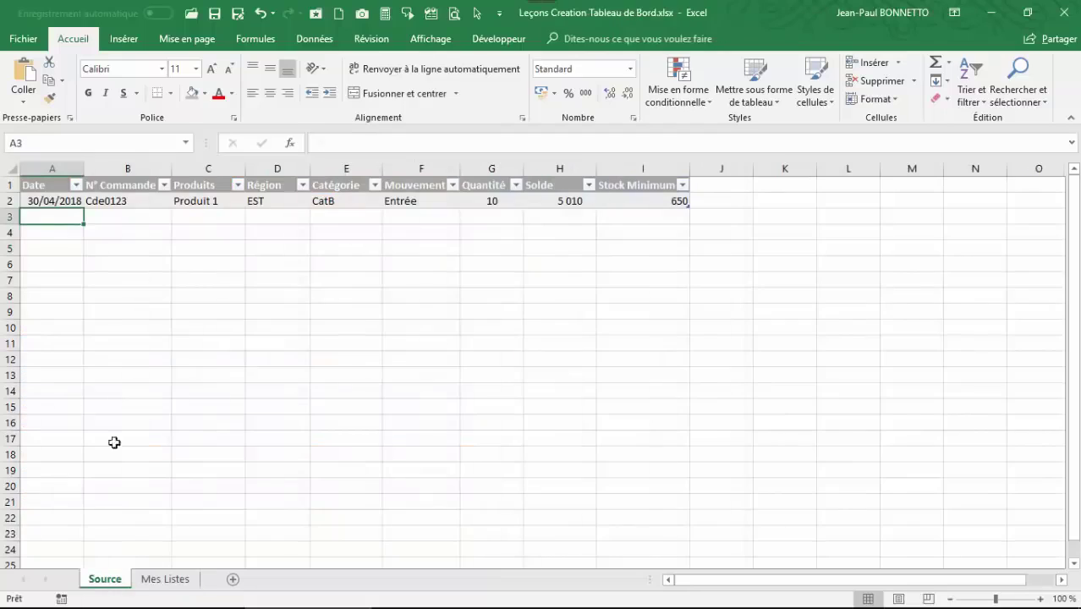
pyautogui.click(51, 201)
pyautogui.click(55, 218)
pyautogui.click(62, 200)
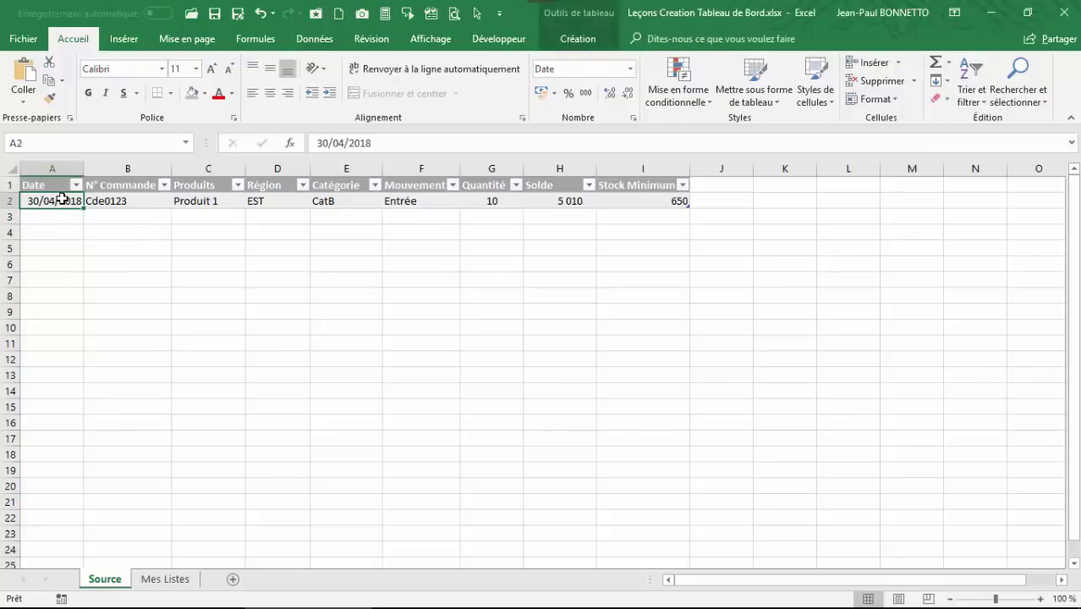